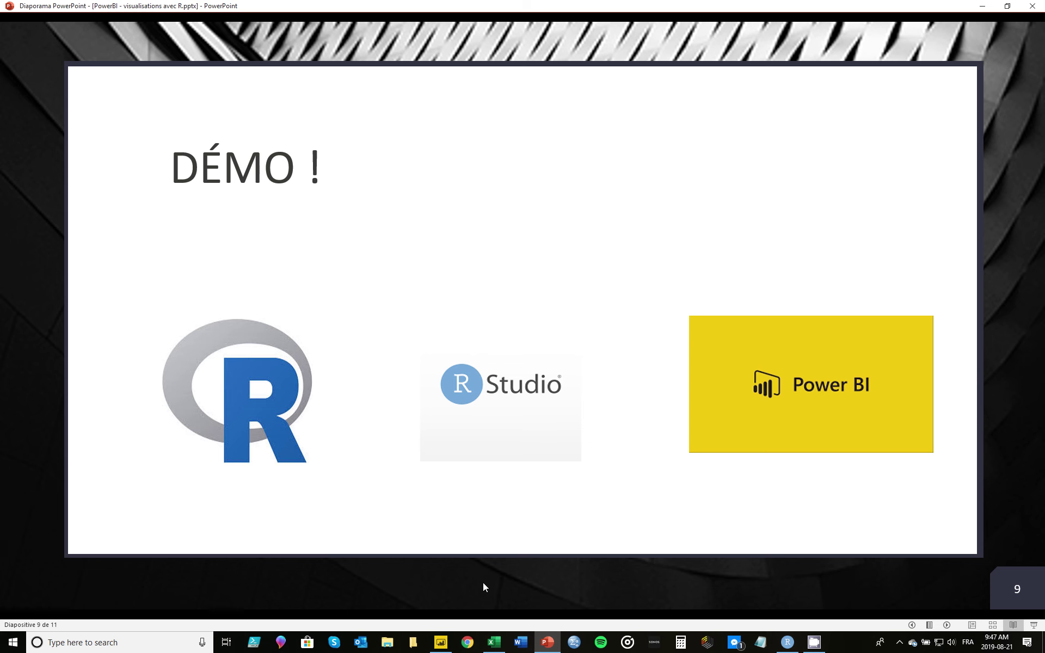
# Switch to the NYC property sales workbook in Excel and check the last and first rows of the NEIGHBORHOOD column.
pyautogui.click(496, 644)
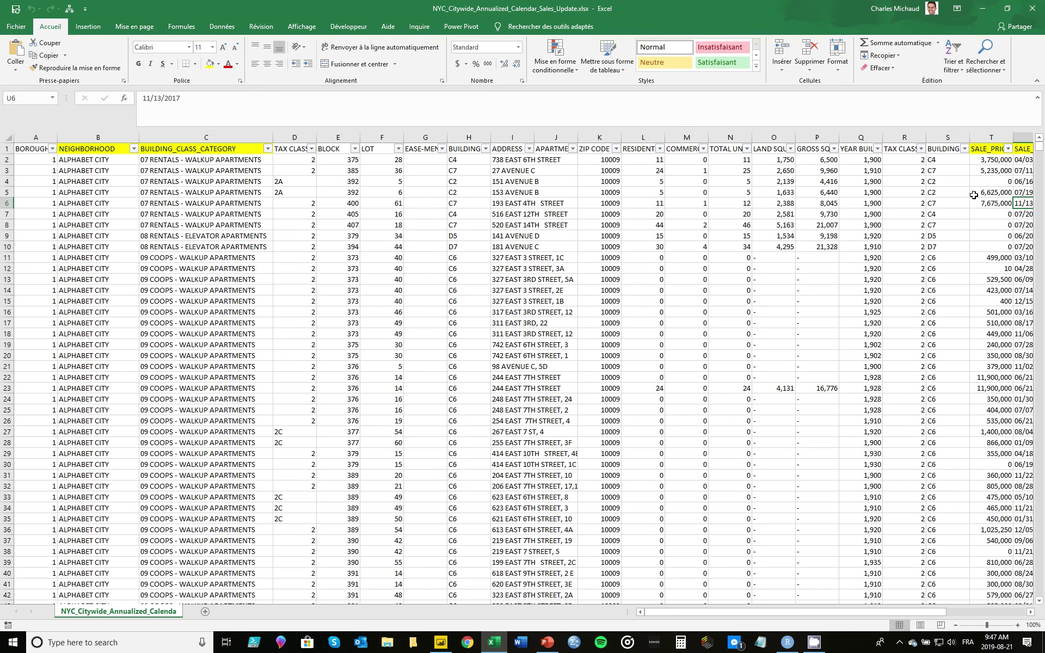
pyautogui.moveTo(804, 617); pyautogui.dragTo(133, 179)
pyautogui.click(107, 161)
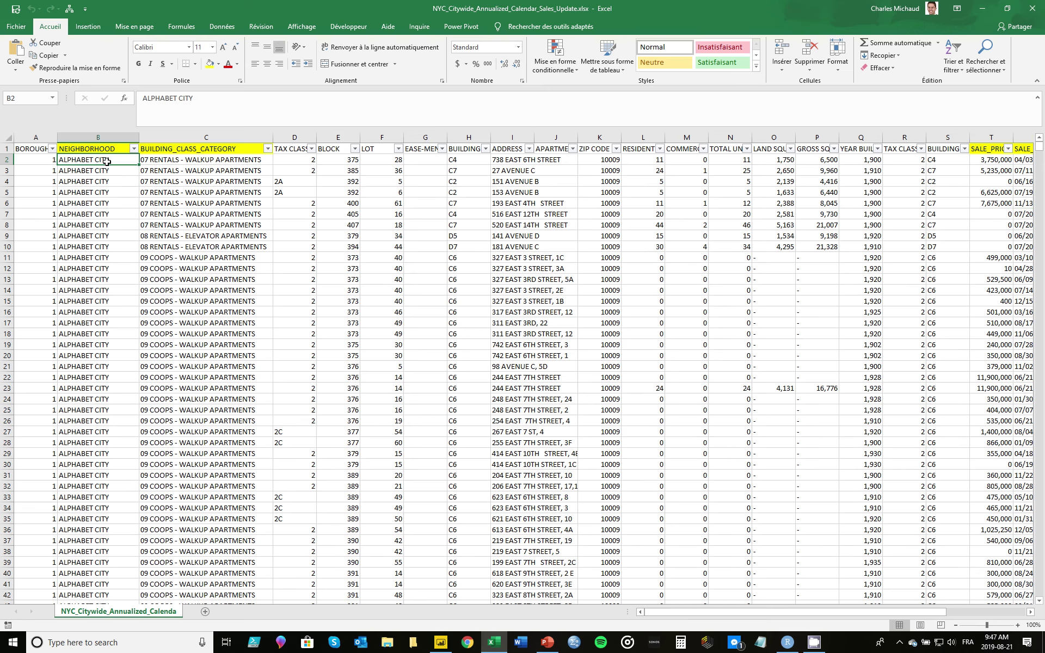
pyautogui.hotkey('ctrl', 'Down')
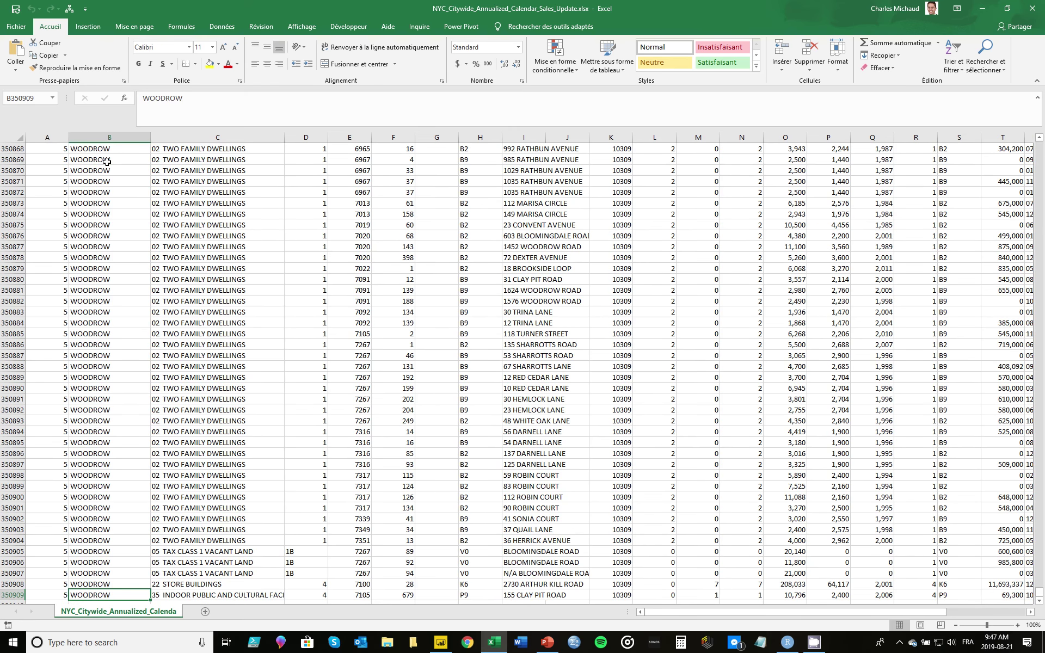
pyautogui.hotkey('ctrl', 'Up')
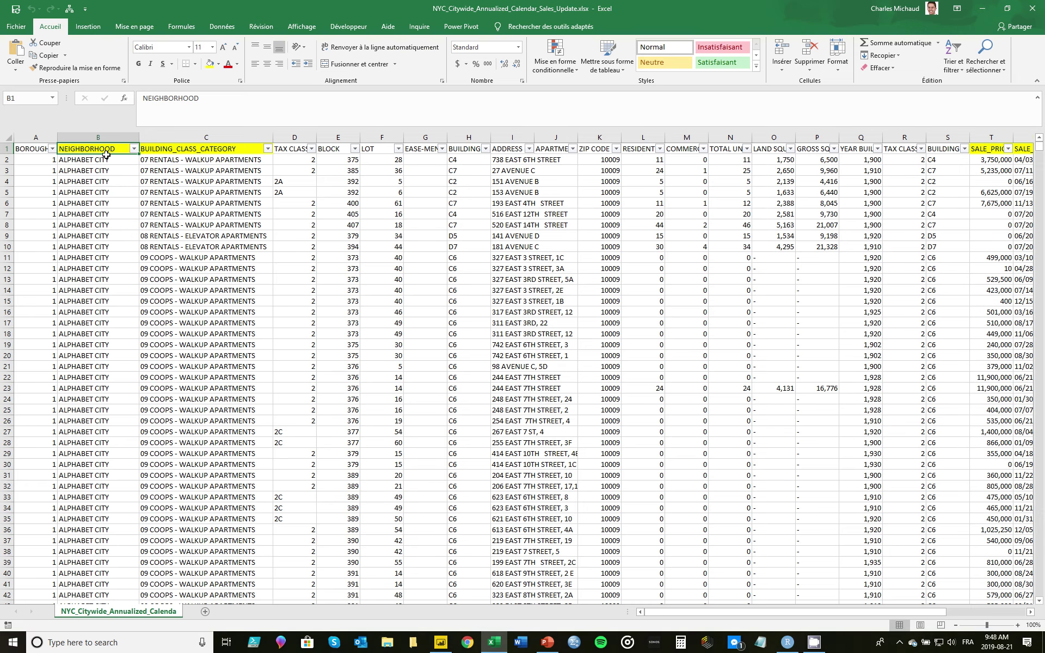
# Examine the neighbourhoods available in the NEIGHBORHOOD column's filter list, leaving the data unfiltered.
pyautogui.click(134, 150)
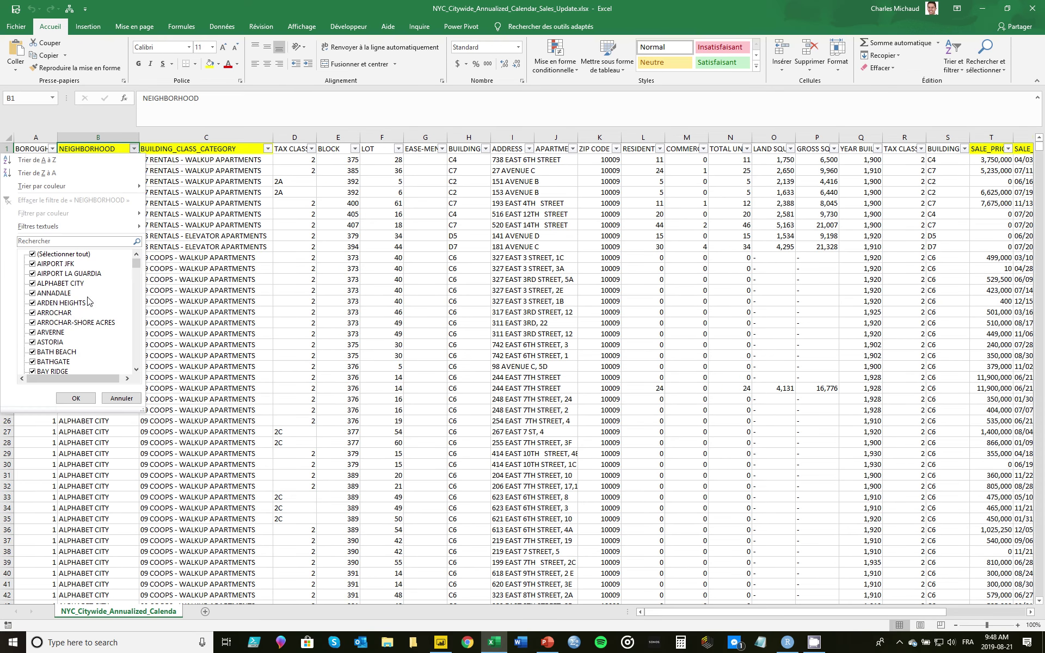
pyautogui.scroll(-10, 75, 319)
pyautogui.click(167, 320)
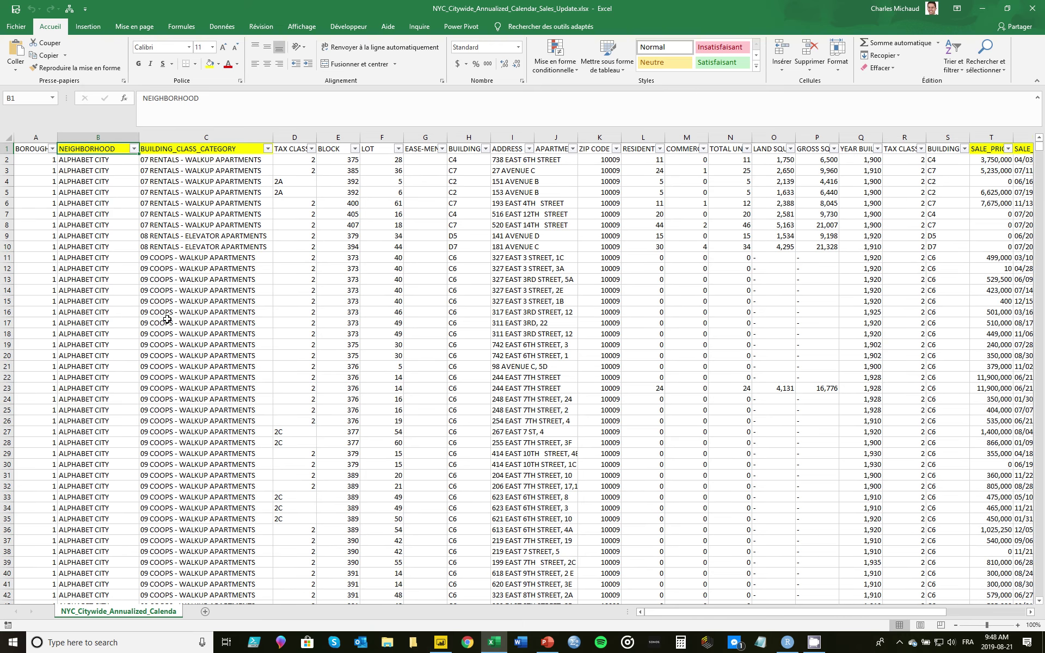
# Examine the building types listed in the BUILDING_CLASS_CATEGORY column's filter, and dismiss it without filtering.
pyautogui.click(193, 151)
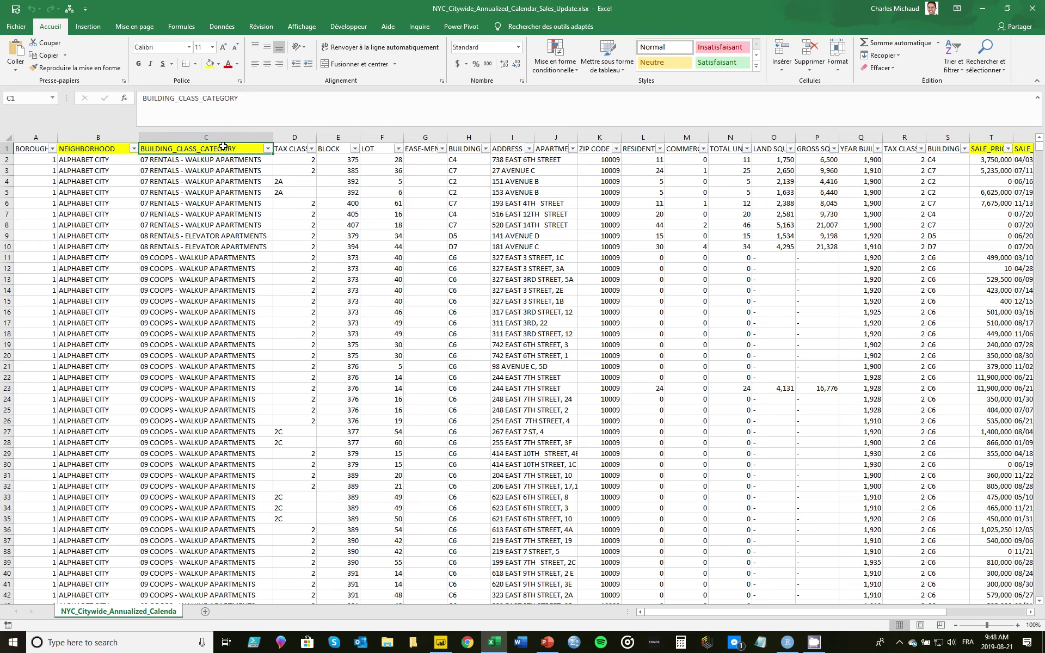
pyautogui.click(267, 149)
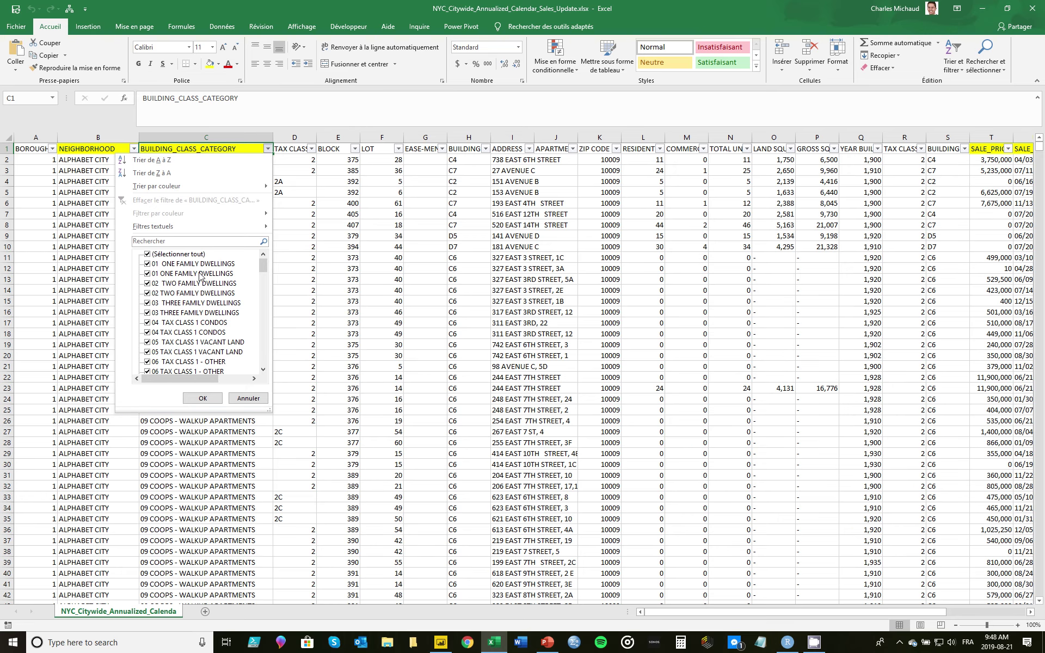
pyautogui.scroll(-7, 208, 328)
pyautogui.scroll(-3, 207, 328)
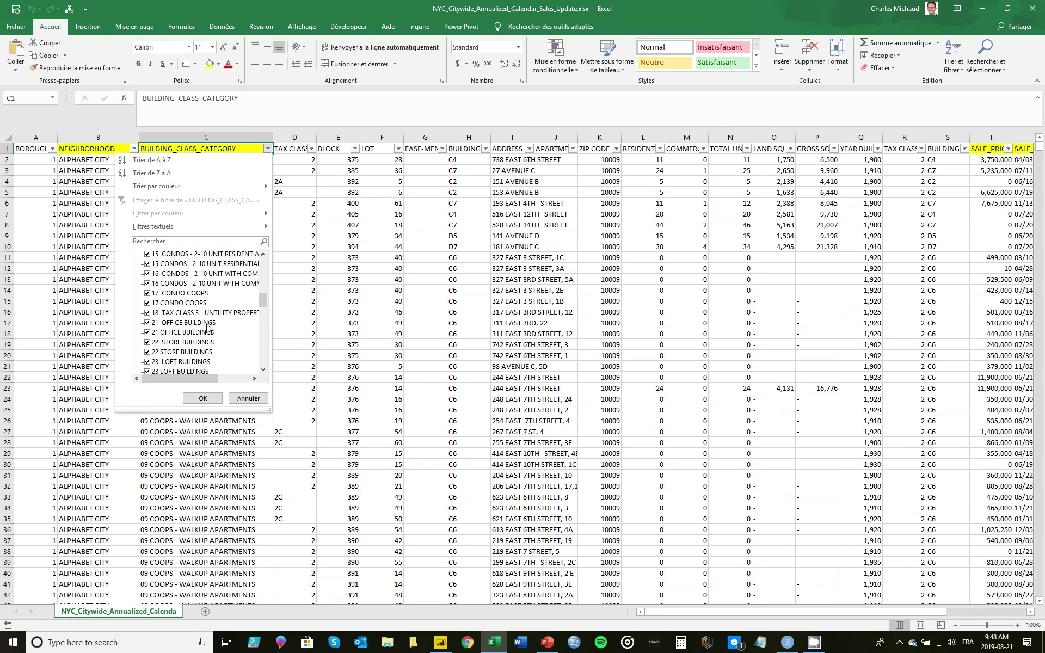
pyautogui.scroll(-1, 207, 327)
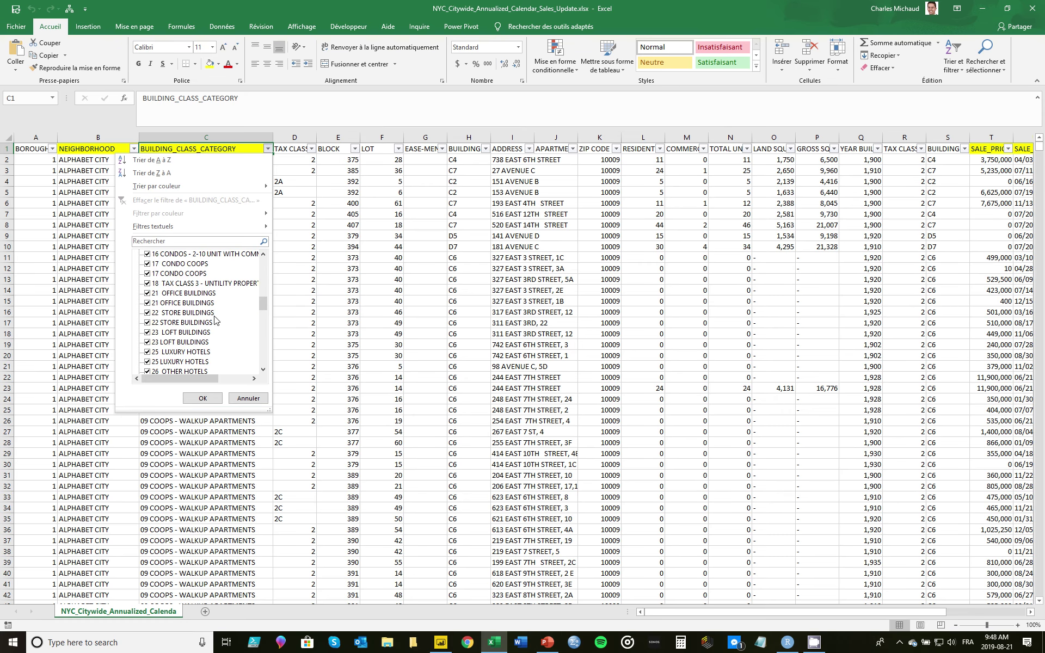
pyautogui.scroll(-2, 214, 319)
pyautogui.scroll(-4, 202, 337)
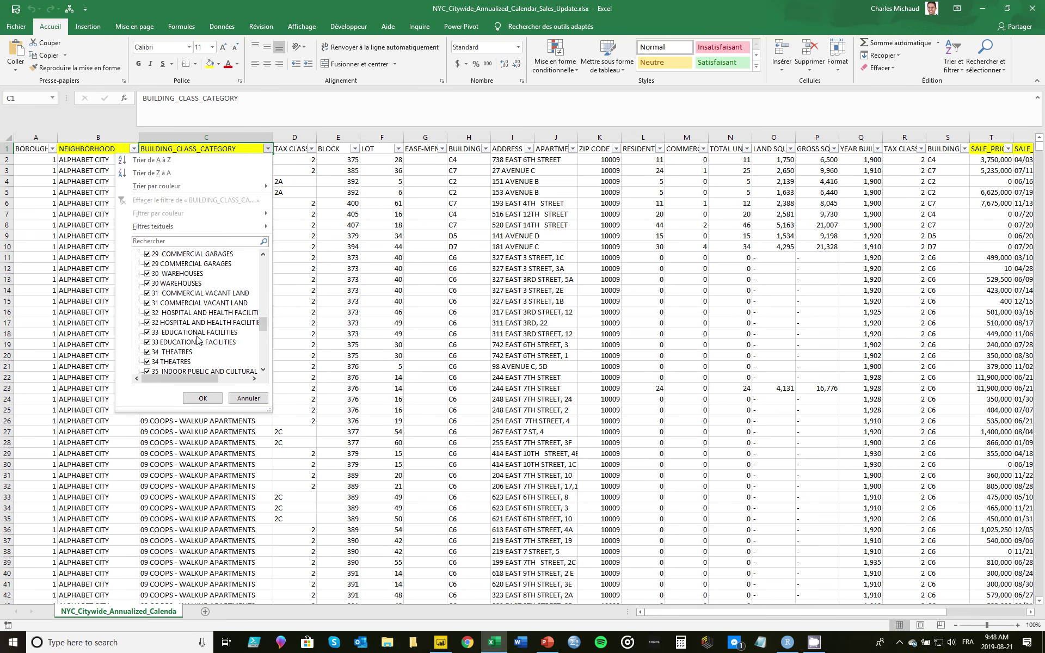
pyautogui.scroll(-1, 197, 340)
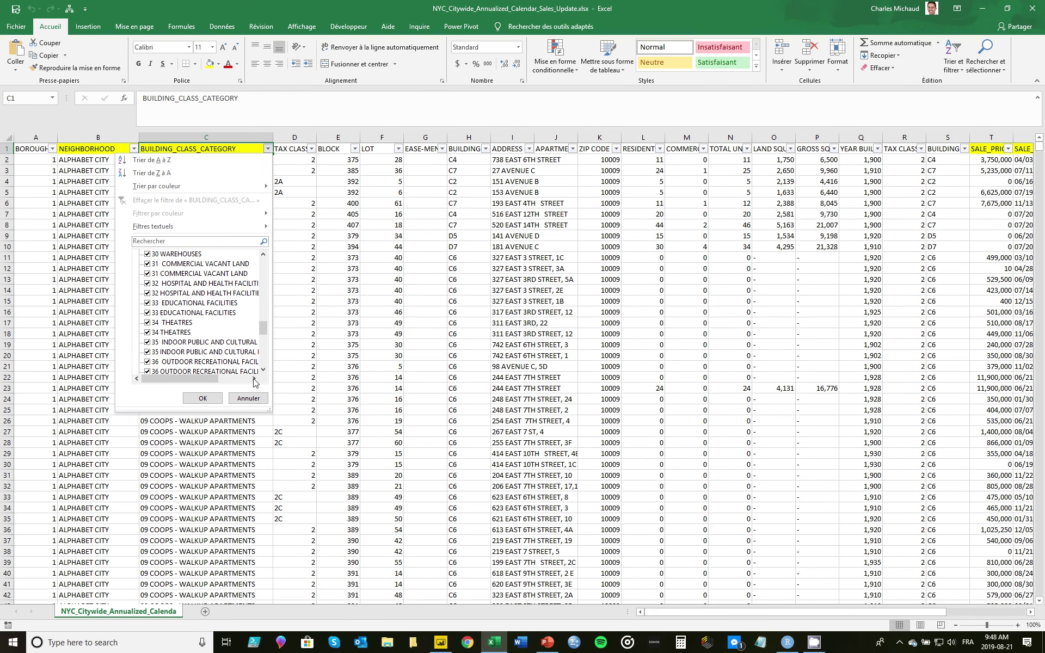
pyautogui.click(248, 397)
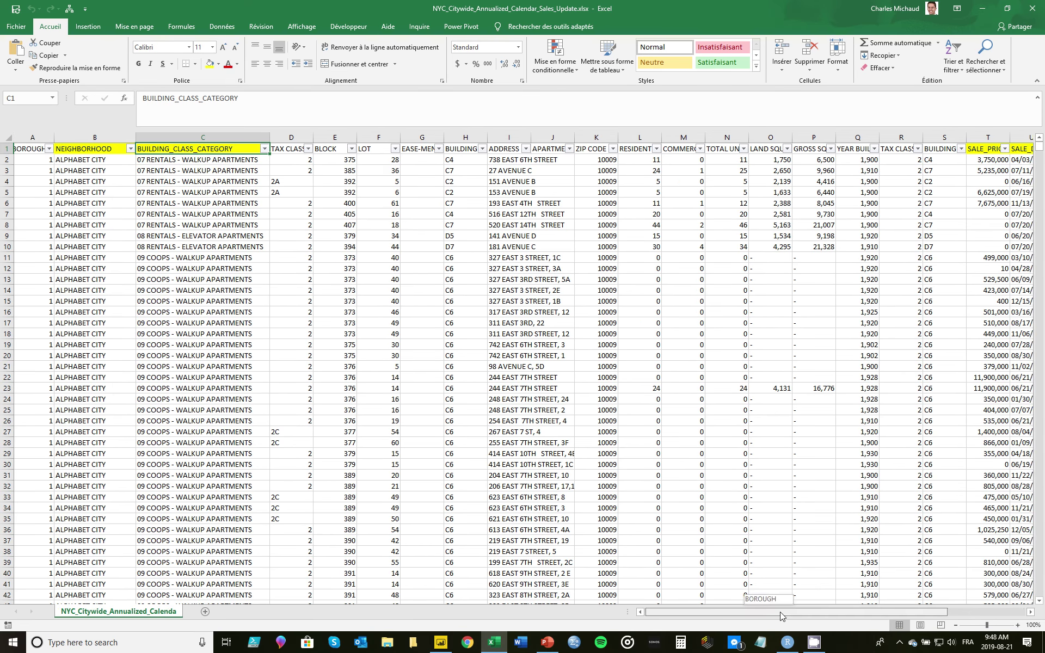
# Inspect the SALE_PRICE and SALE_DATE columns and close the workbook along with Excel.
pyautogui.hscroll(2, 779, 612)
pyautogui.click(600, 152)
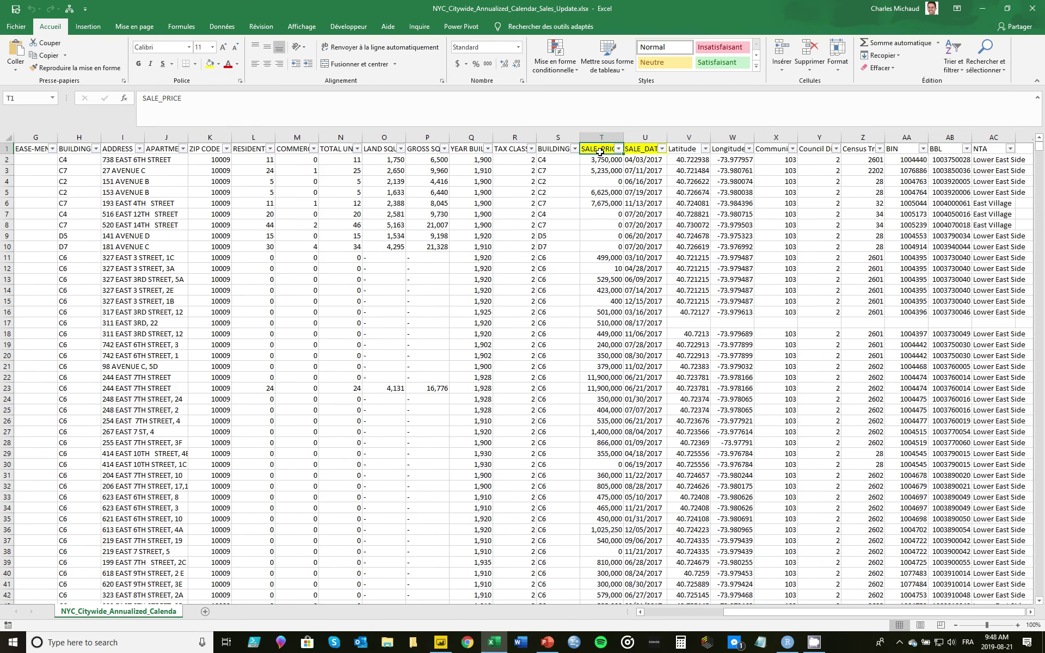
pyautogui.click(637, 150)
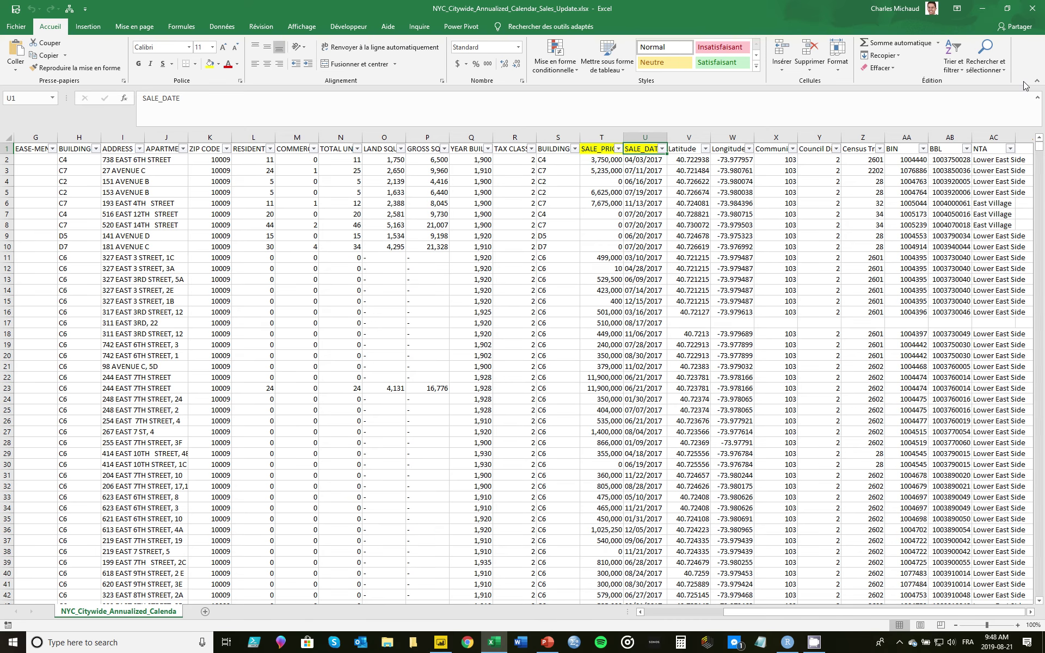
pyautogui.click(1032, 10)
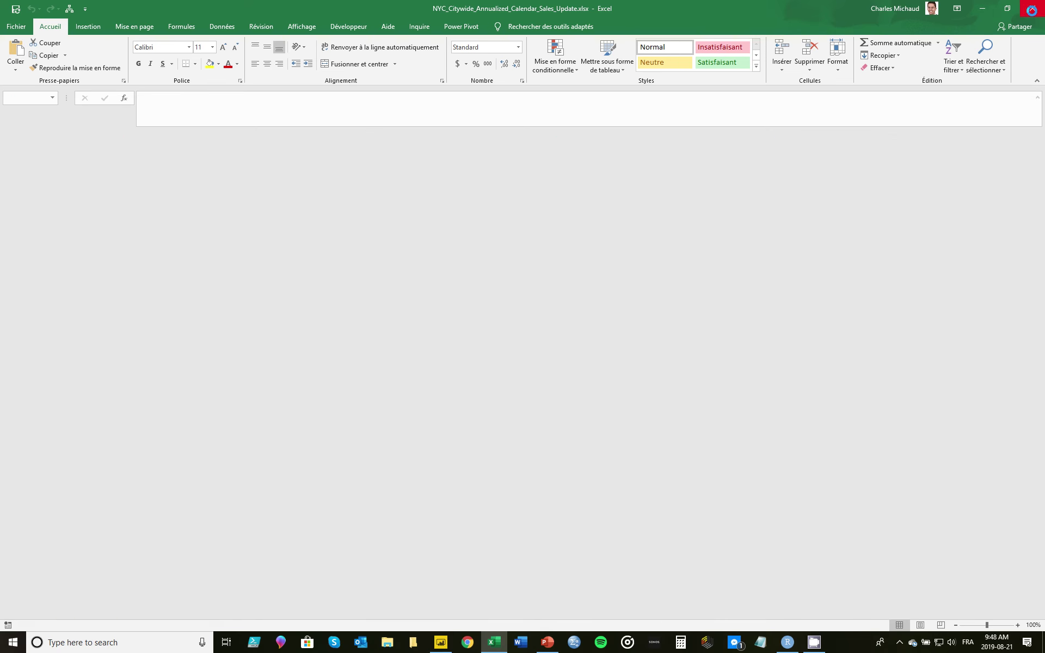
pyautogui.click(1032, 10)
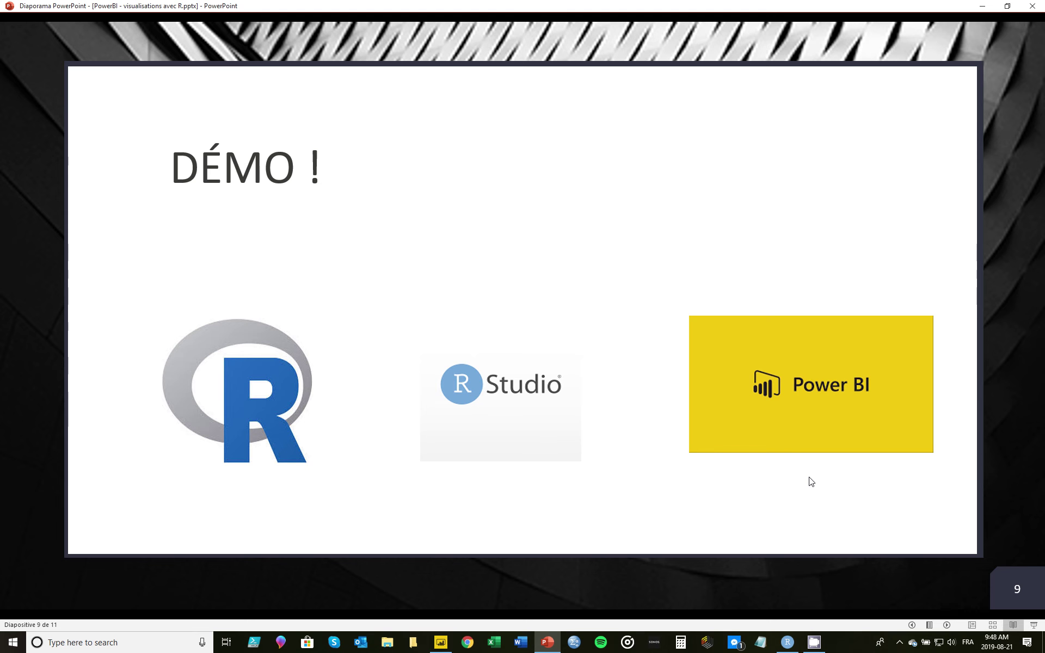
# Switch to RStudio and look through its Plots, Packages, Help and Viewer panes, ending on the project's file list.
pyautogui.click(787, 642)
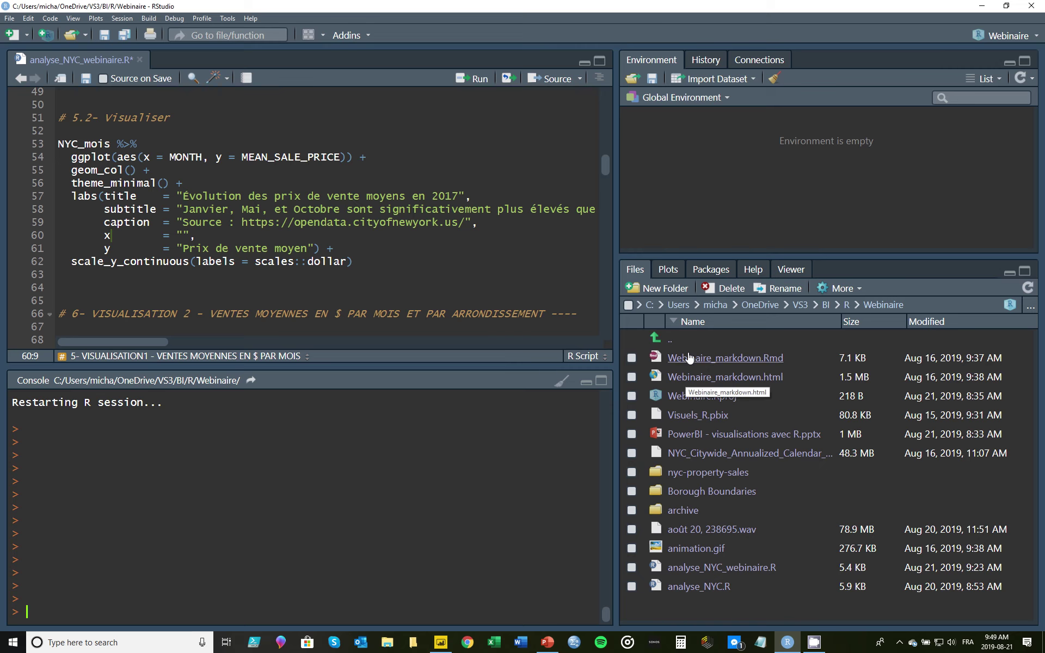
pyautogui.click(670, 269)
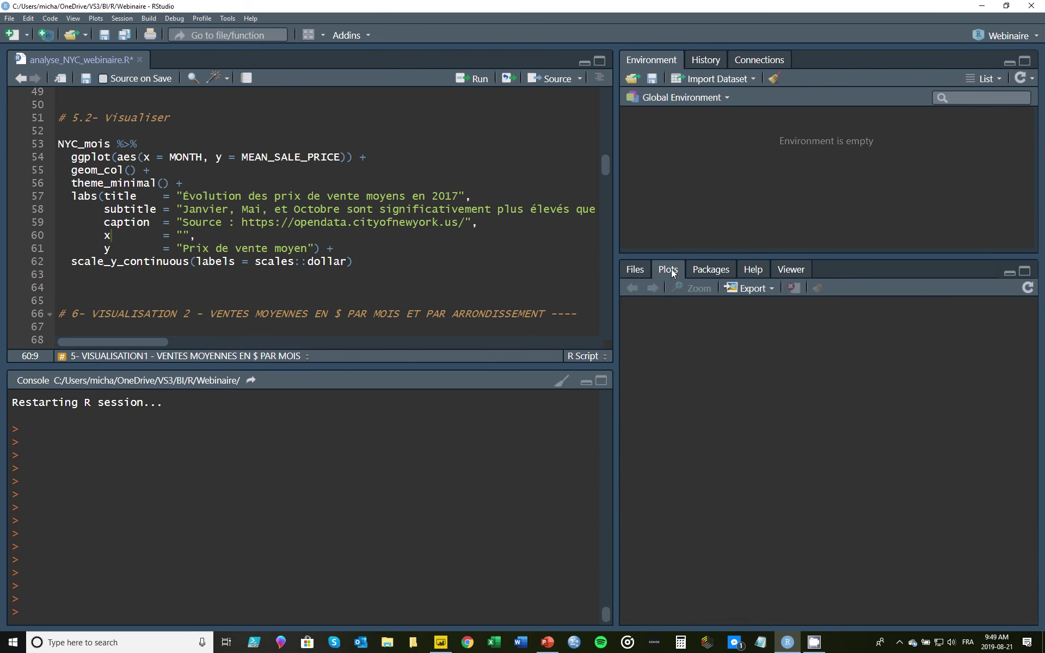
pyautogui.click(701, 272)
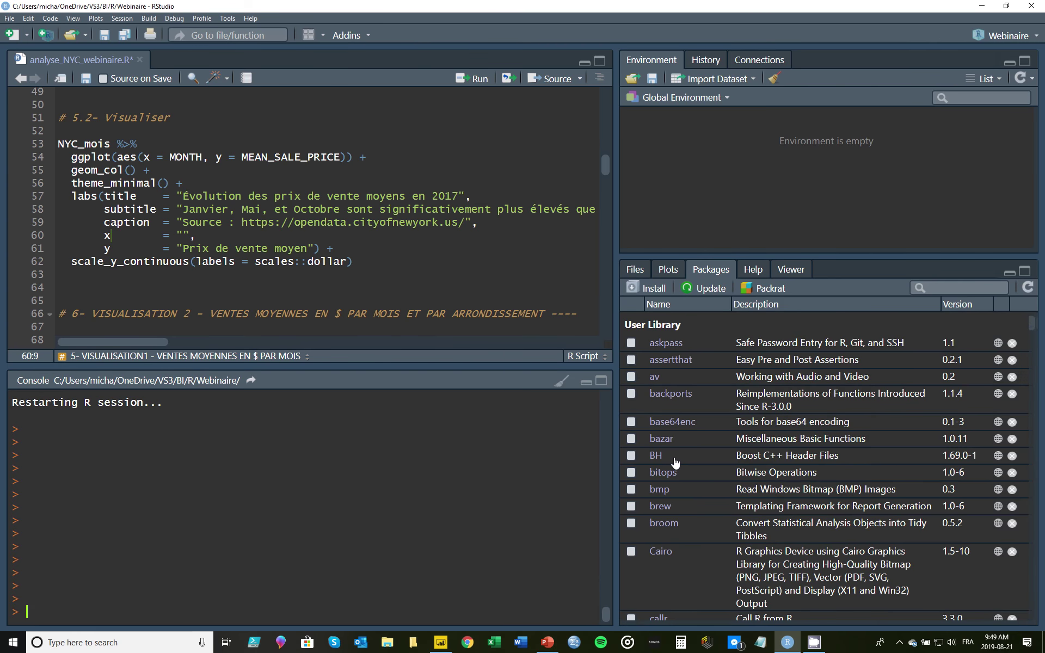
pyautogui.click(754, 270)
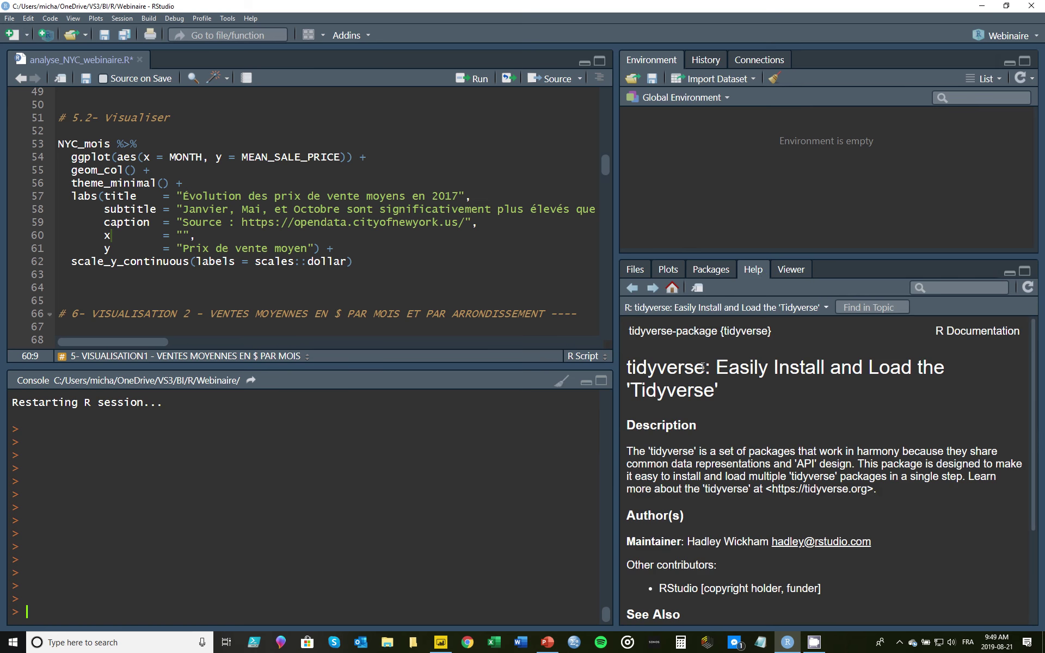
pyautogui.click(790, 271)
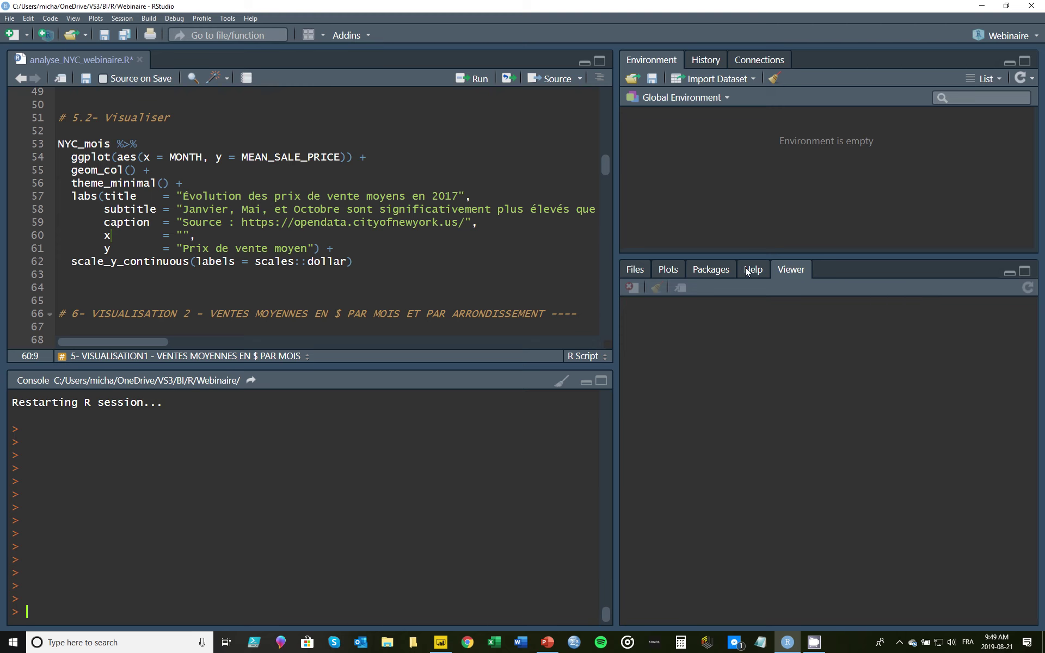
pyautogui.click(637, 272)
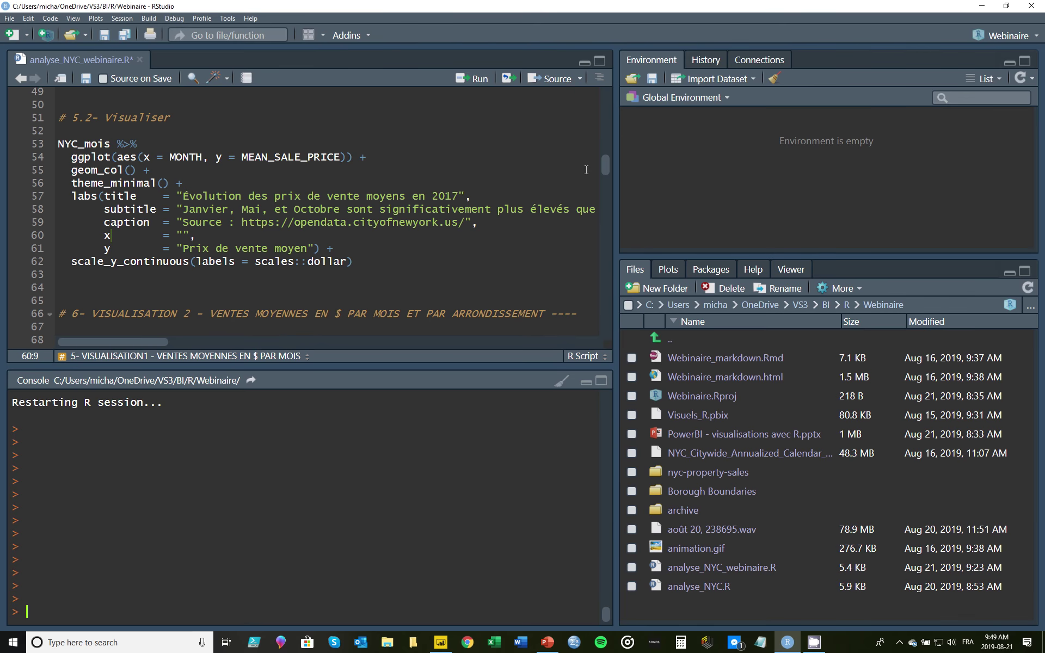
# Review analyse_NYC_webinaire.R from its title through the package installation, package activation, Excel import and data transformation sections.
pyautogui.moveTo(604, 166); pyautogui.dragTo(600, 109)
pyautogui.scroll(3, 247, 168)
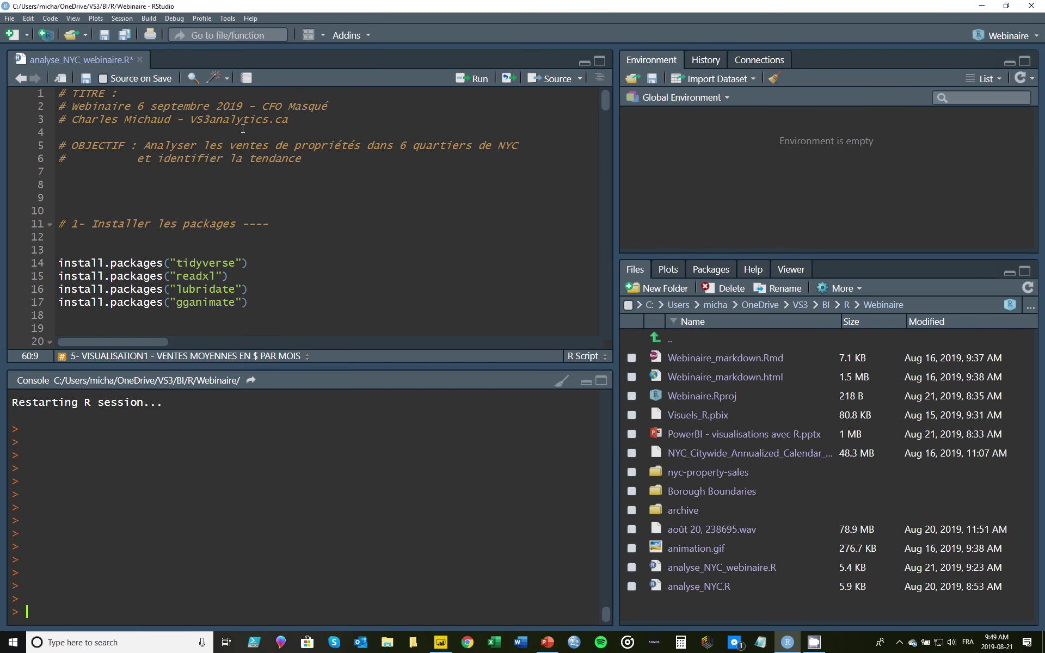
pyautogui.click(274, 225)
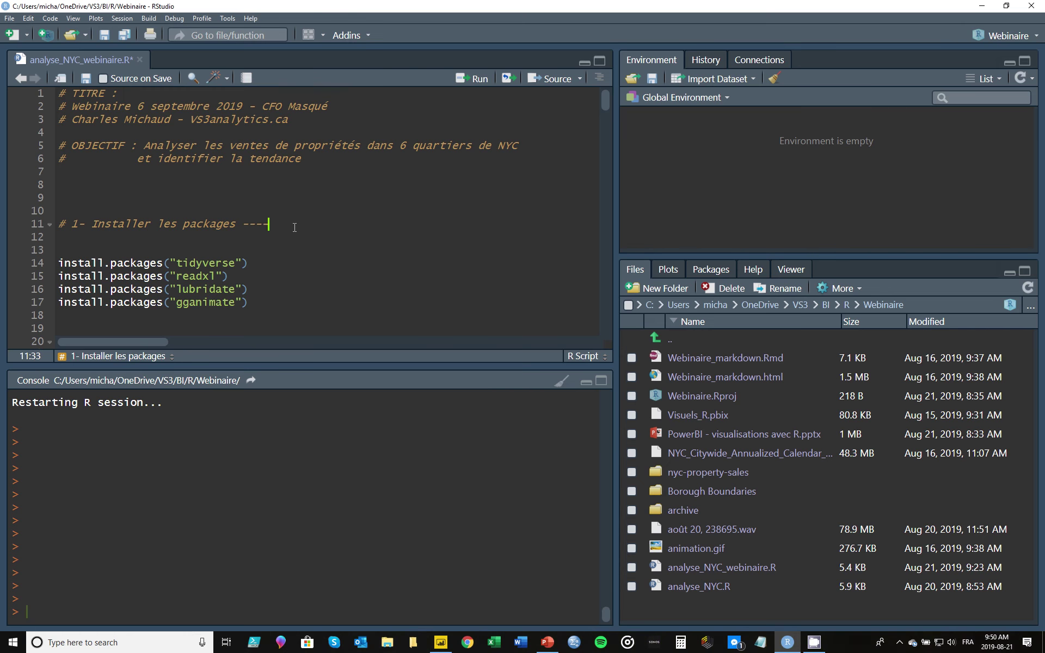
pyautogui.scroll(-3, 289, 256)
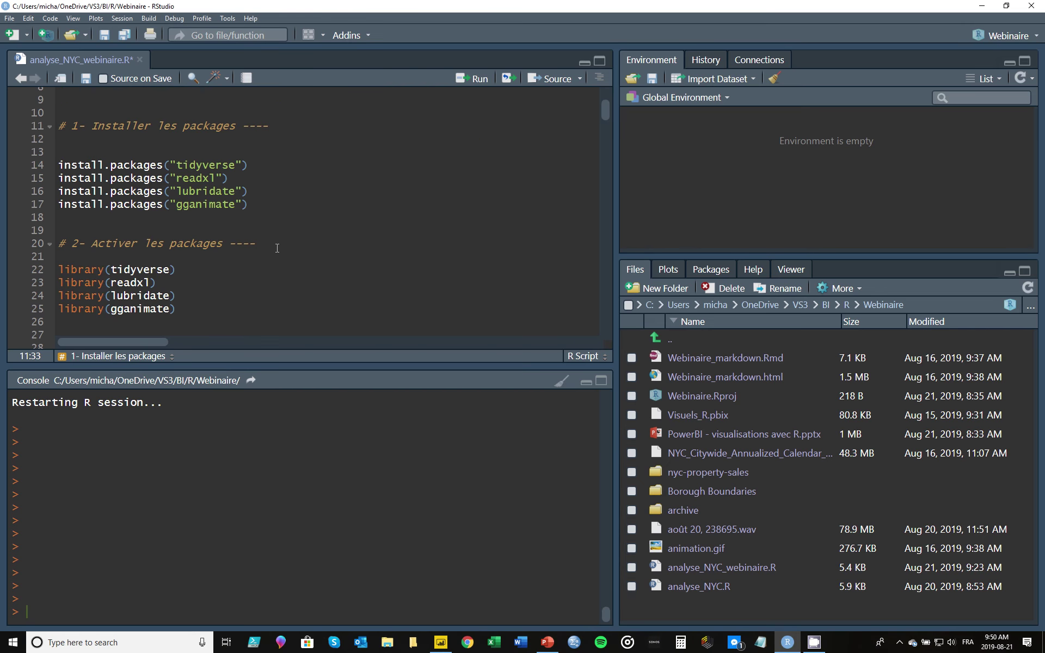
pyautogui.click(277, 248)
pyautogui.scroll(-3, 301, 250)
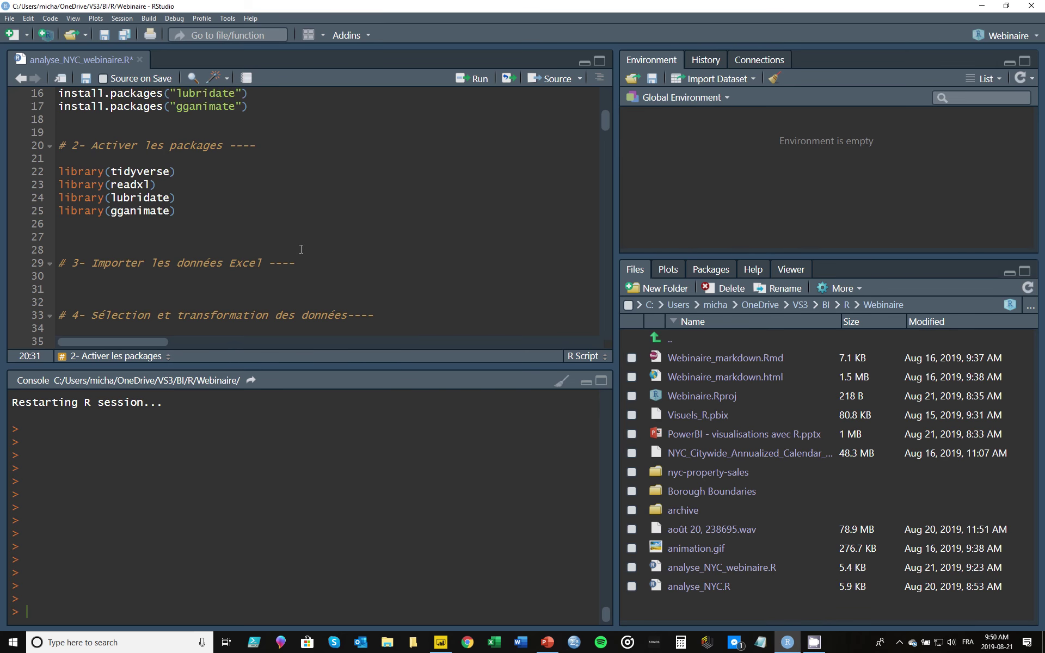
pyautogui.scroll(-2, 302, 234)
pyautogui.click(303, 214)
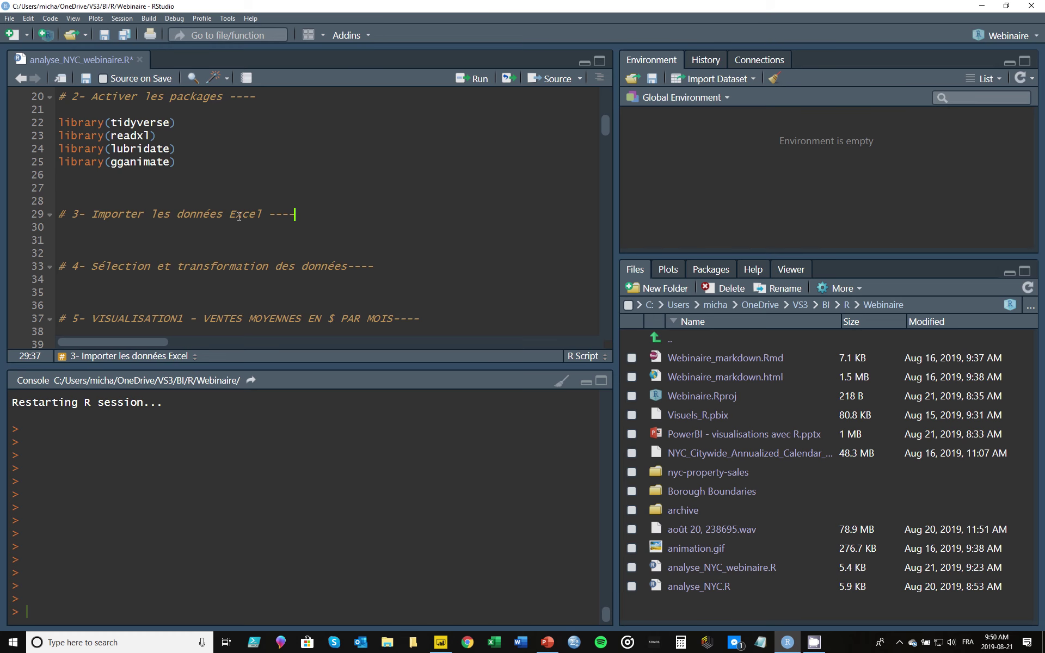
pyautogui.scroll(-2, 308, 213)
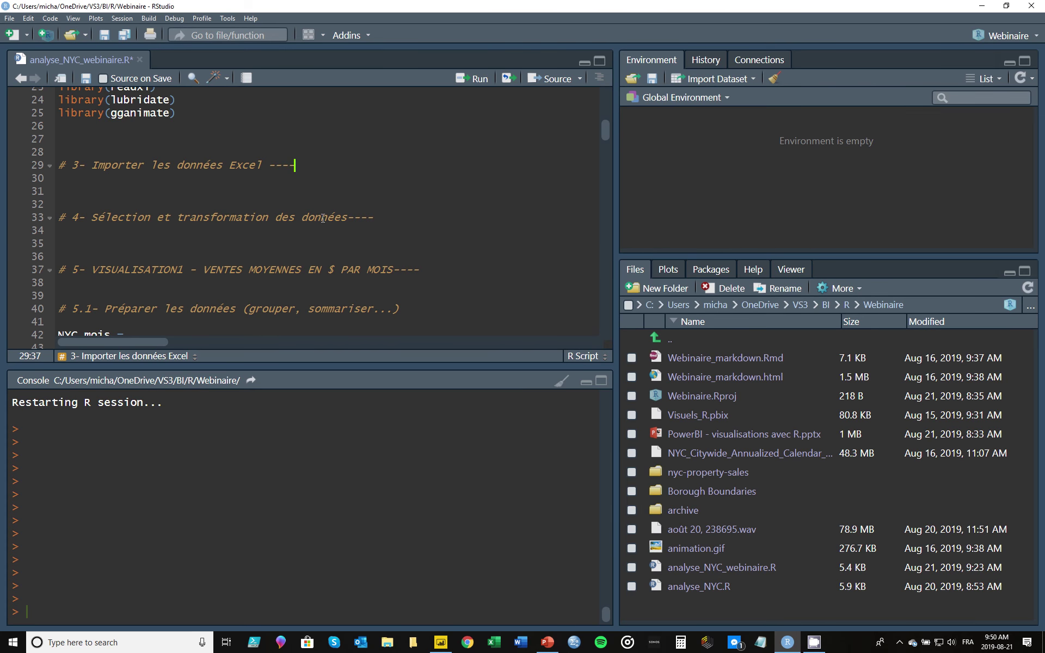
# Review the script's sections 5 and 6, covering data preparation and plotting of average sales by month and by month and neighbourhood.
pyautogui.scroll(-3, 409, 220)
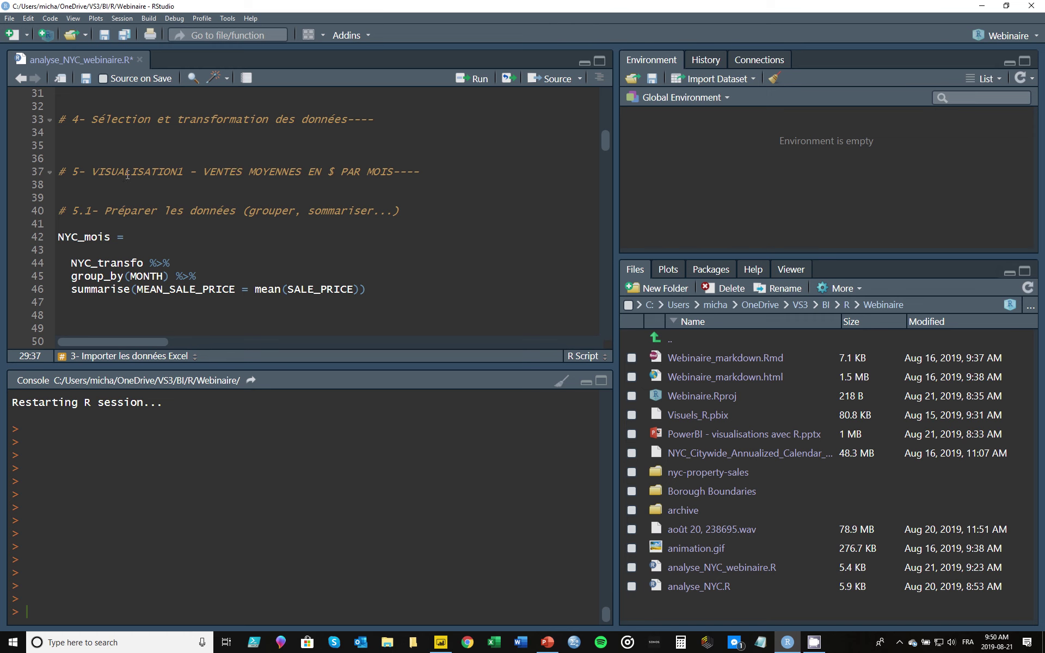
pyautogui.moveTo(105, 210); pyautogui.dragTo(258, 217)
pyautogui.scroll(-3, 178, 253)
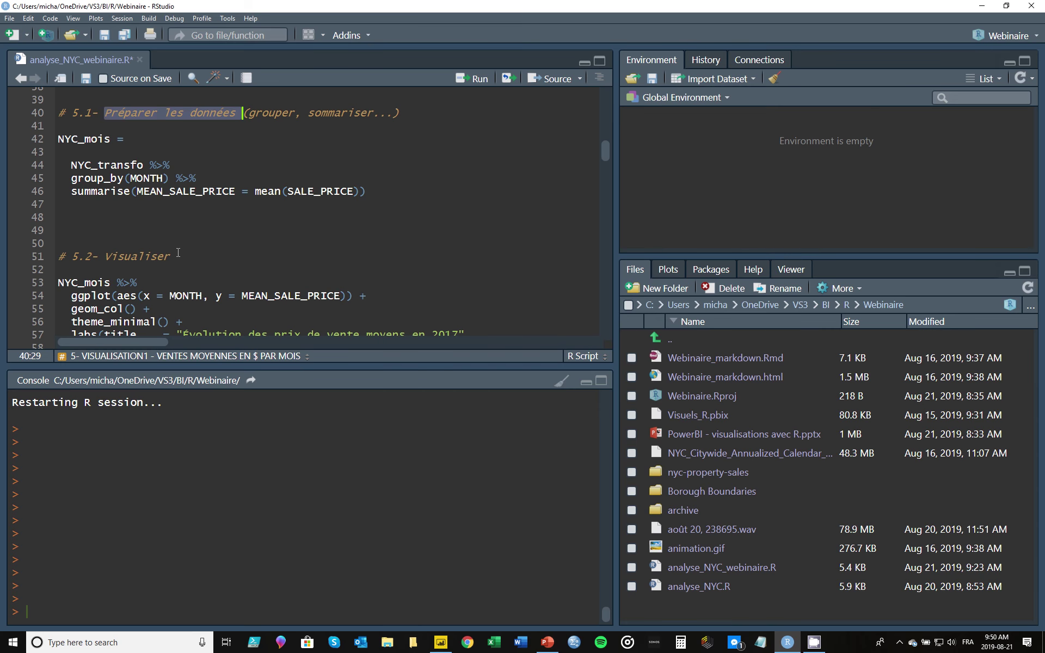
pyautogui.moveTo(104, 256); pyautogui.dragTo(192, 256)
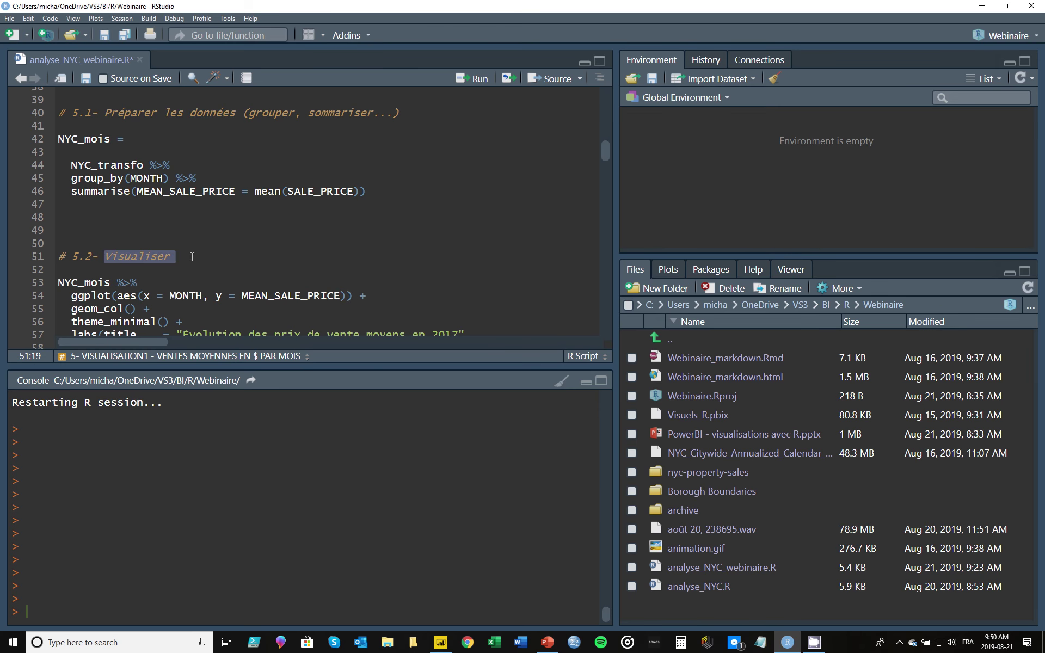
pyautogui.scroll(-2, 206, 254)
pyautogui.scroll(-3, 206, 254)
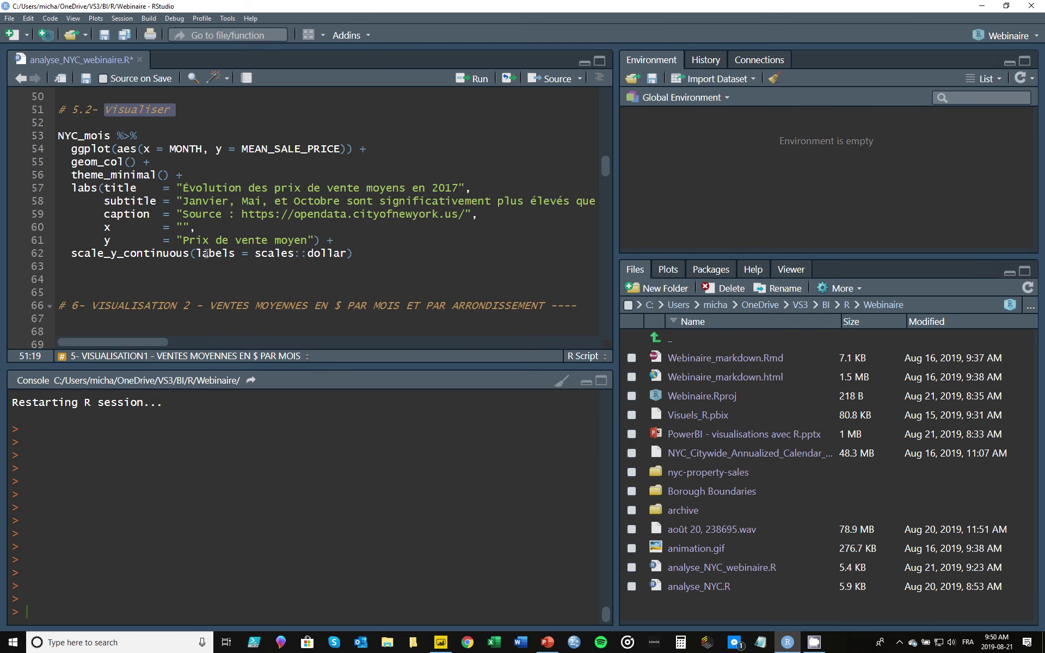
pyautogui.scroll(-3, 206, 255)
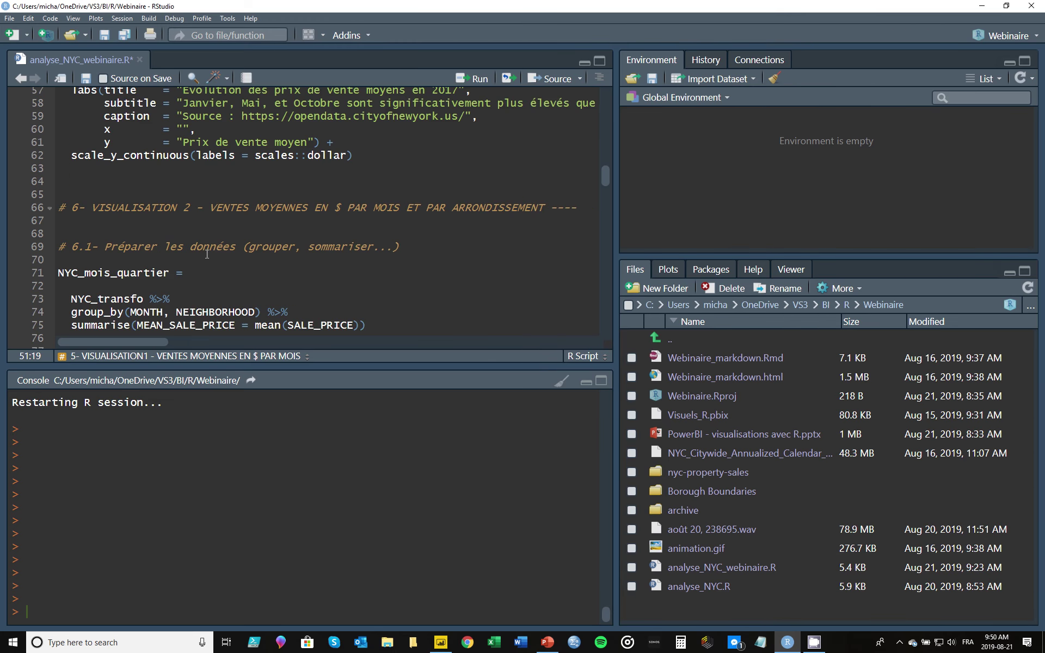
pyautogui.scroll(-2, 206, 254)
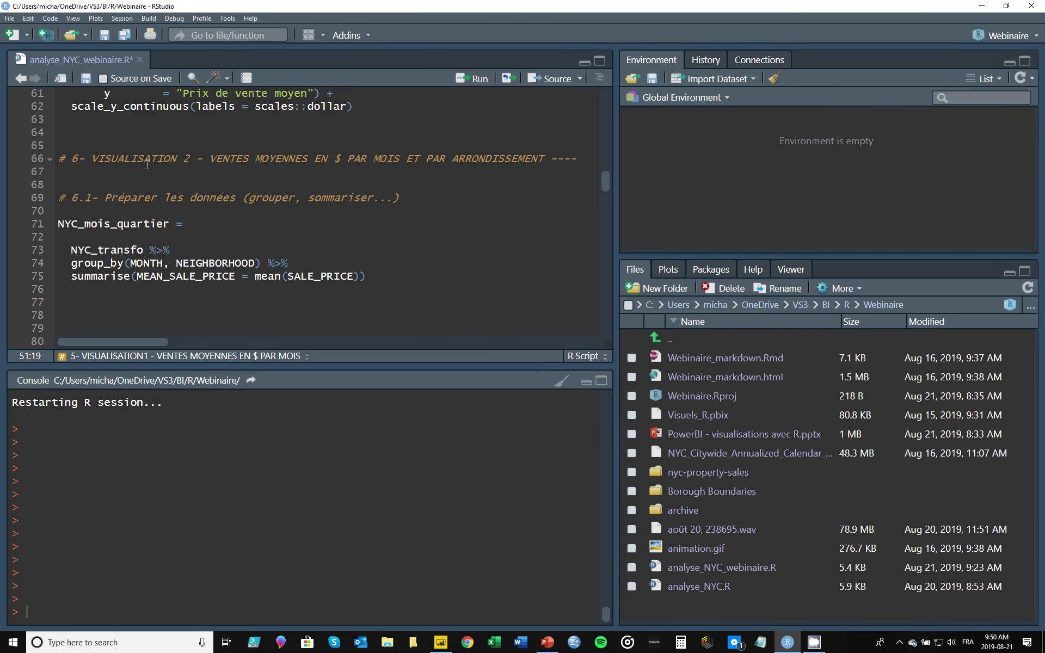
pyautogui.click(147, 163)
pyautogui.scroll(-4, 115, 215)
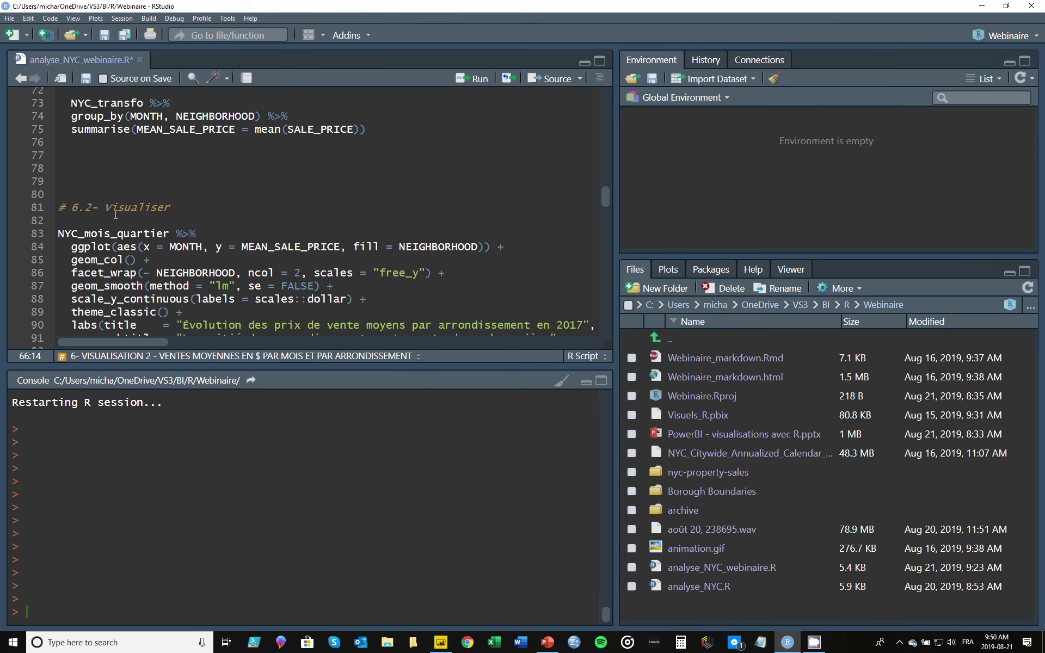
# Review the script's sections 7 and 8, covering sales by property type and the animated daily evolution of sales.
pyautogui.scroll(-5, 115, 215)
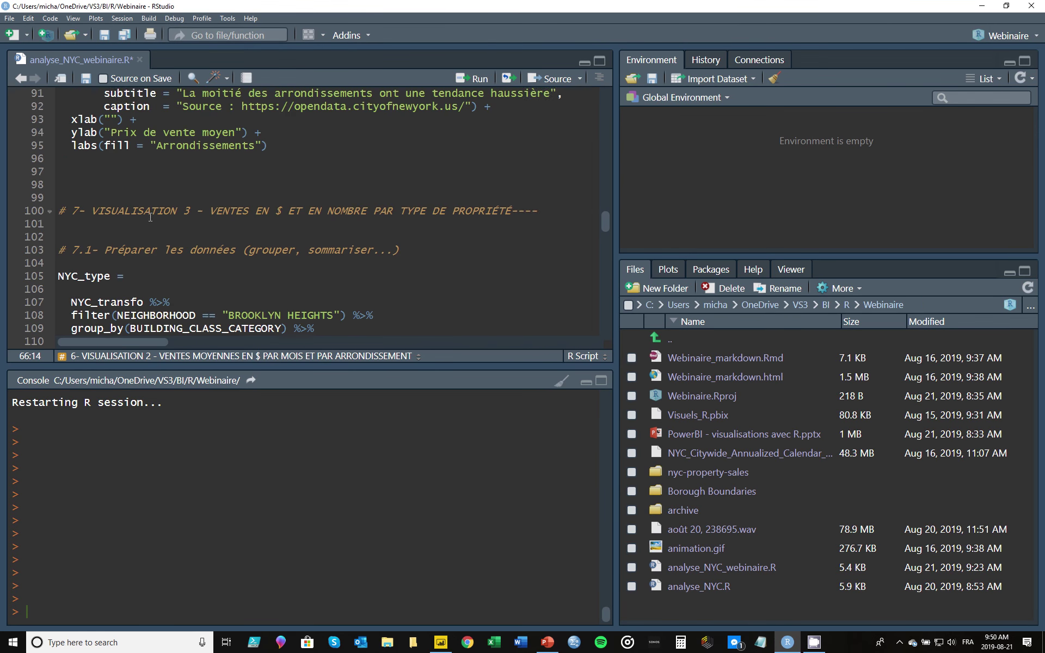
pyautogui.scroll(-1, 180, 240)
pyautogui.scroll(-2, 214, 259)
pyautogui.scroll(-5, 192, 300)
pyautogui.scroll(-2, 192, 299)
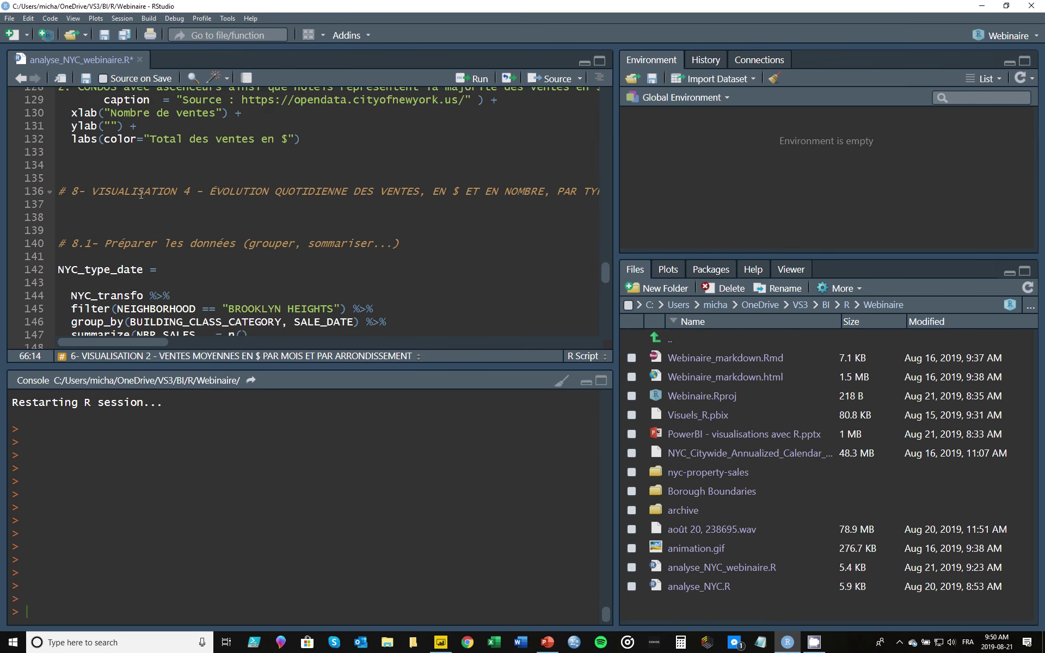
pyautogui.scroll(-1, 147, 192)
pyautogui.scroll(-5, 154, 191)
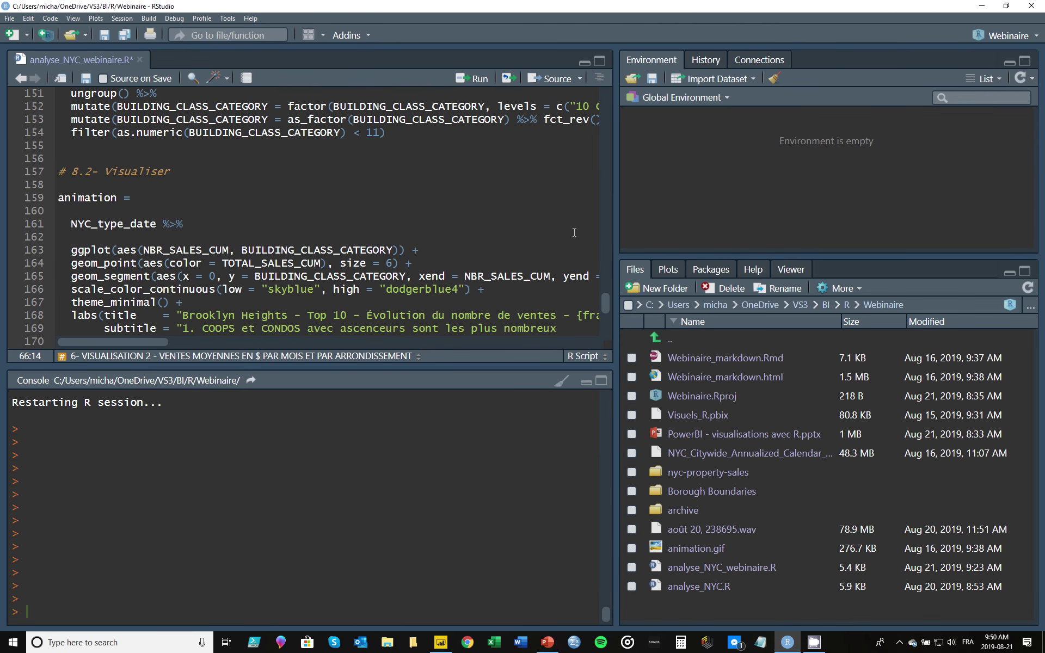
pyautogui.scroll(-2, 603, 315)
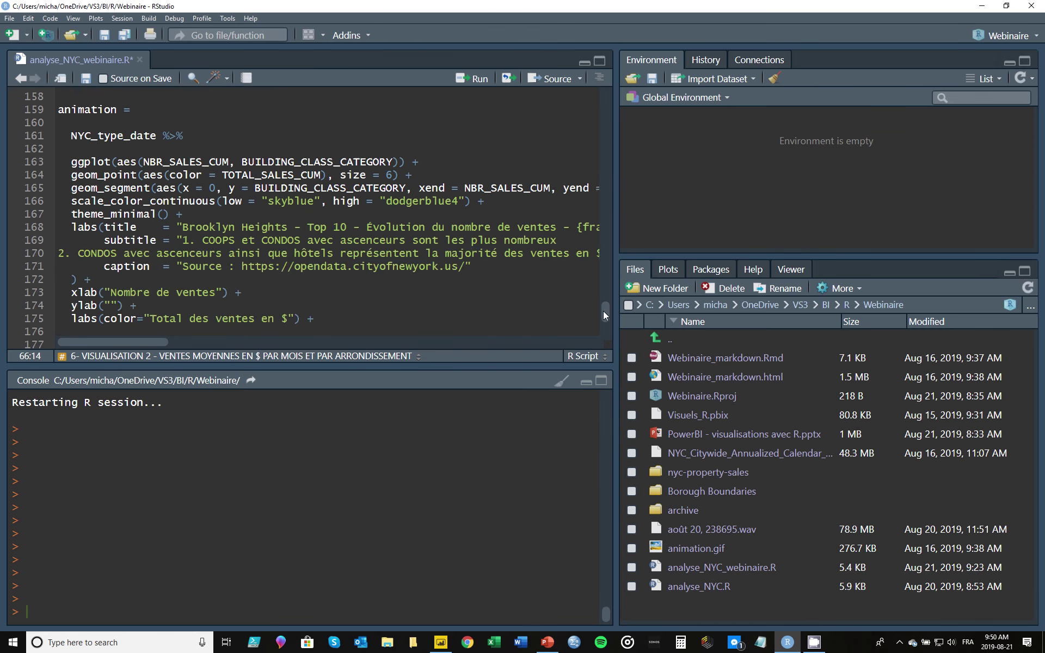
# Run the four install.packages lines in section 1 to install tidyverse, readxl, lubridate and gganimate.
pyautogui.moveTo(603, 311); pyautogui.dragTo(605, 96)
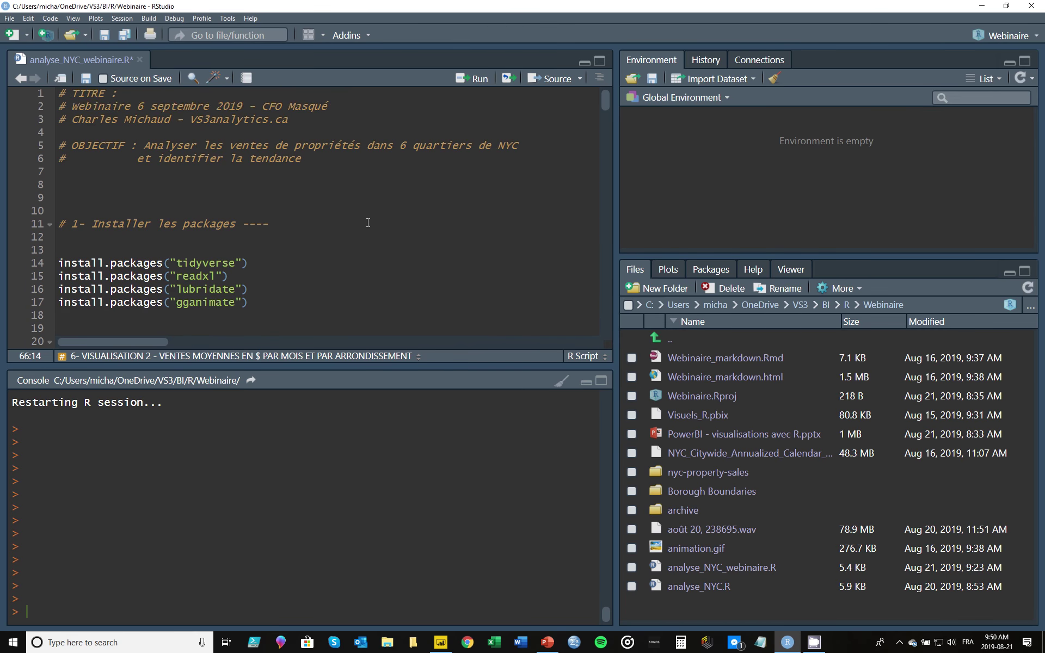
pyautogui.scroll(-1, 327, 226)
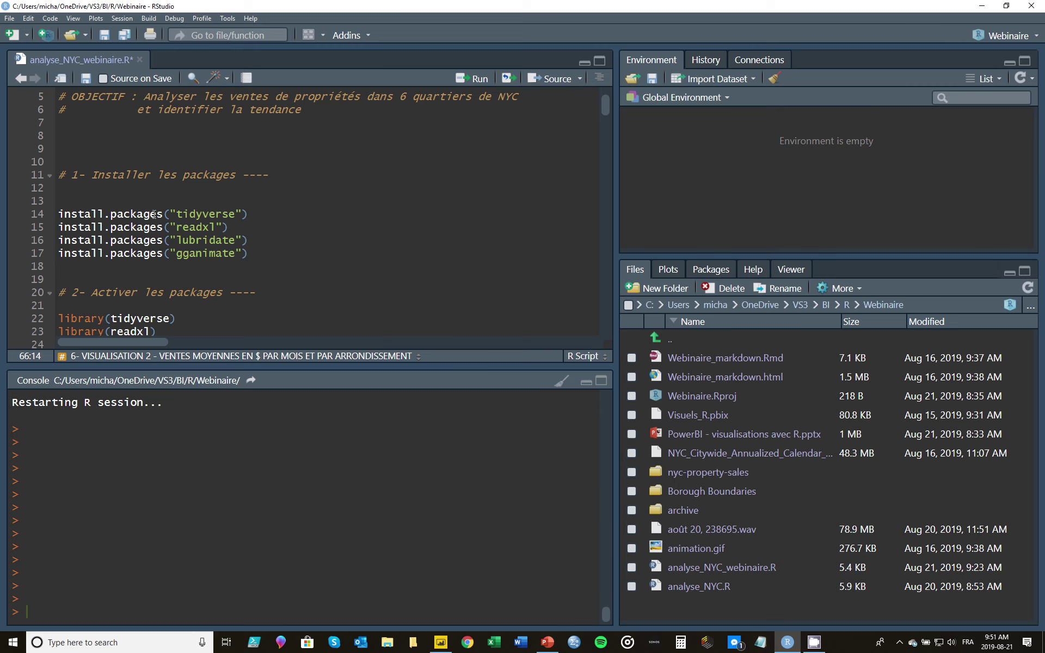
pyautogui.moveTo(154, 214)
pyautogui.click(203, 214)
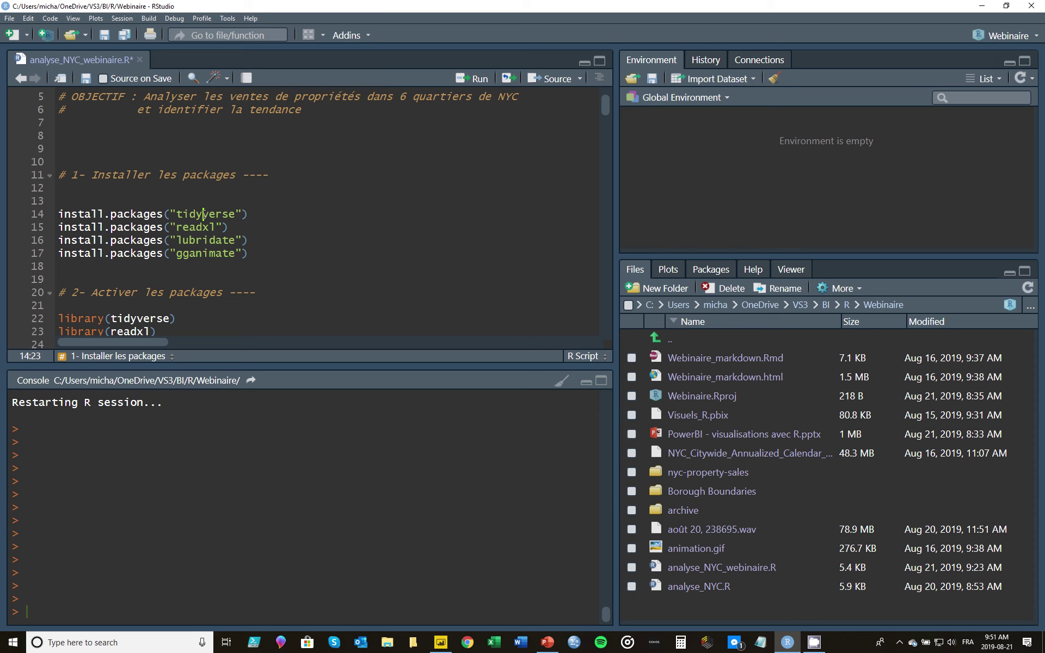
pyautogui.click(202, 227)
pyautogui.press('Down')
pyautogui.moveTo(285, 257); pyautogui.dragTo(44, 214)
pyautogui.hotkey('ctrl', 'Return')
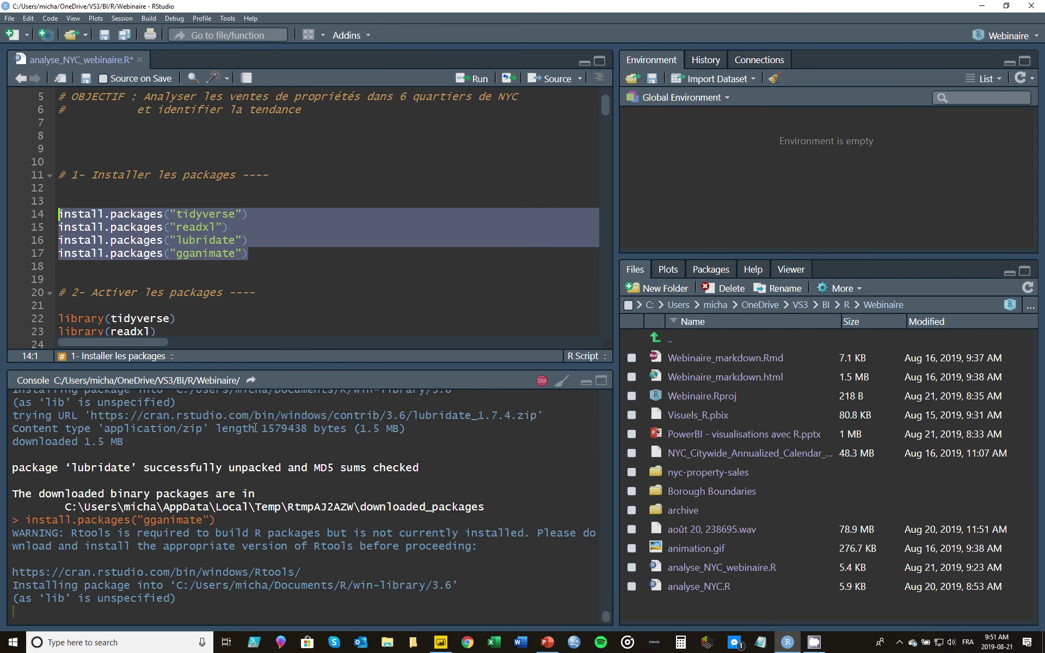
# Run the four library lines in section 2 to load tidyverse, readxl, lubridate and gganimate.
pyautogui.click(262, 256)
pyautogui.scroll(-3, 263, 256)
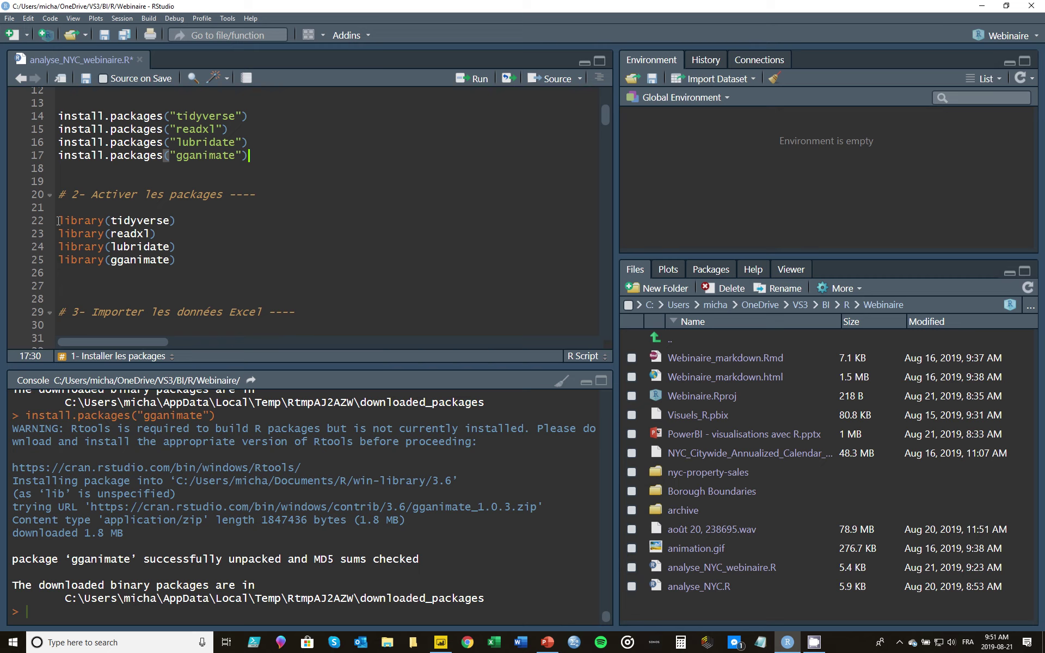
pyautogui.click(136, 219)
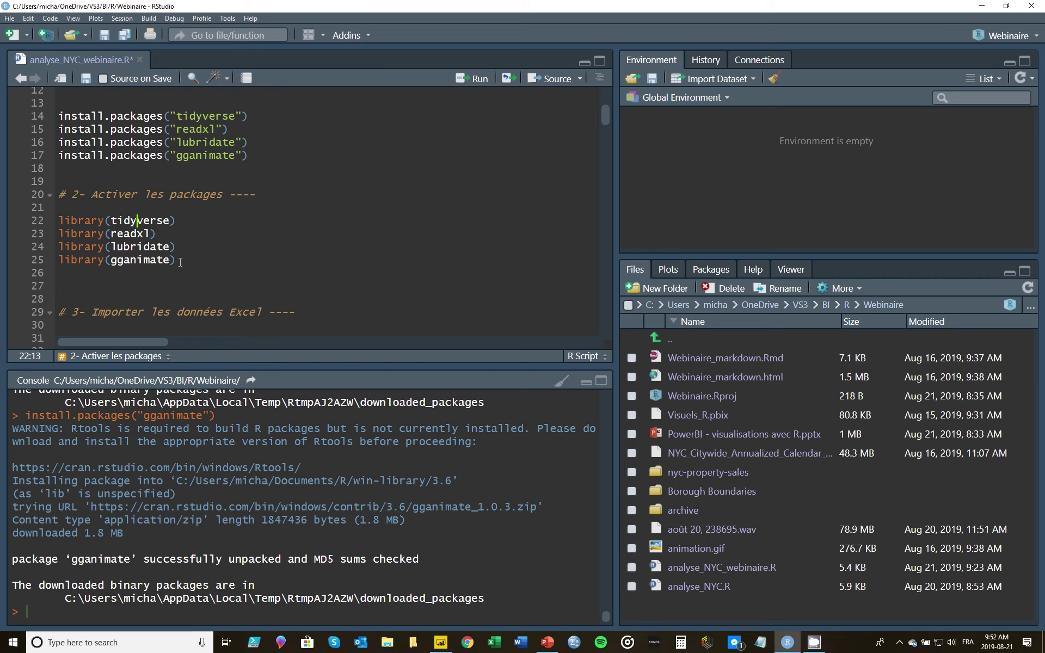
pyautogui.moveTo(180, 261); pyautogui.dragTo(58, 220)
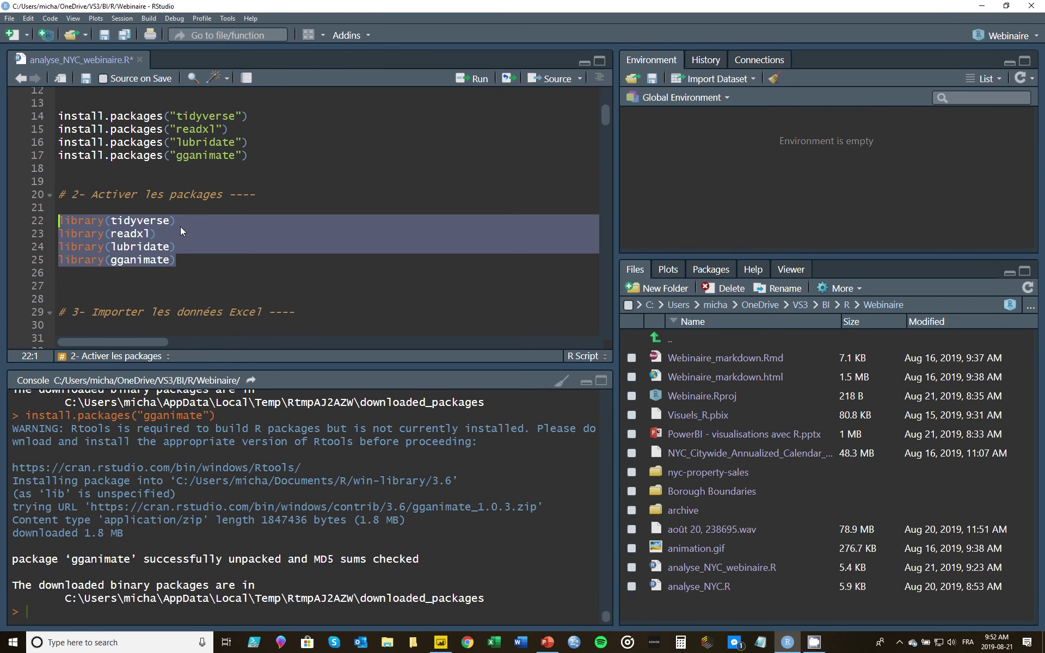
pyautogui.hotkey('ctrl', 'Return')
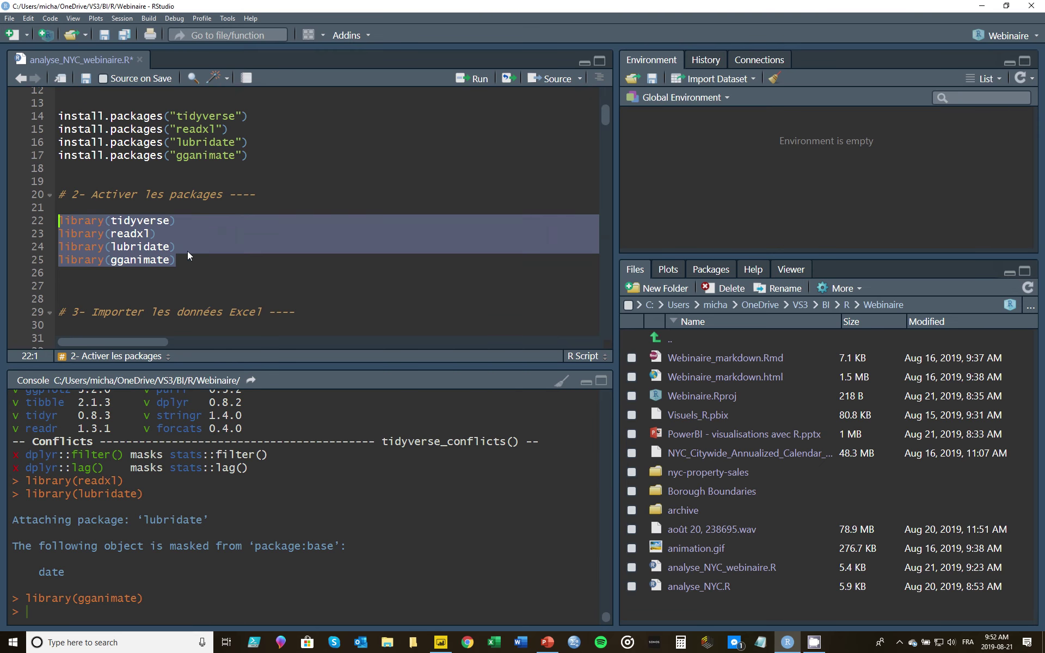
# Add the line ?tidyverse below the library calls and run it to open the package's help page.
pyautogui.click(245, 278)
pyautogui.press('Return')
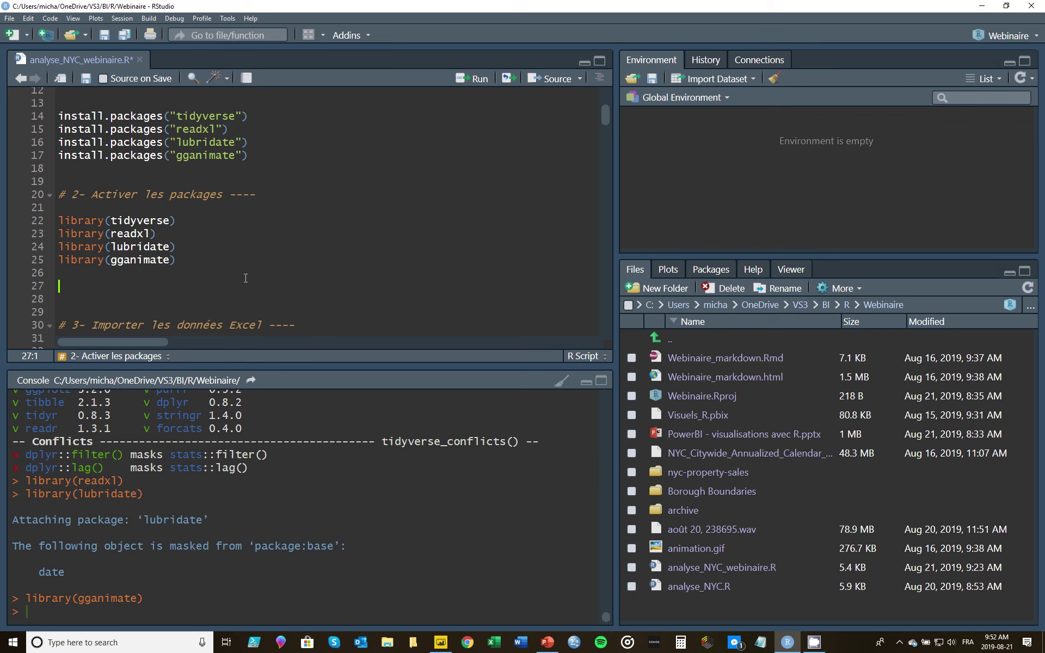
pyautogui.write('?tidyverse')
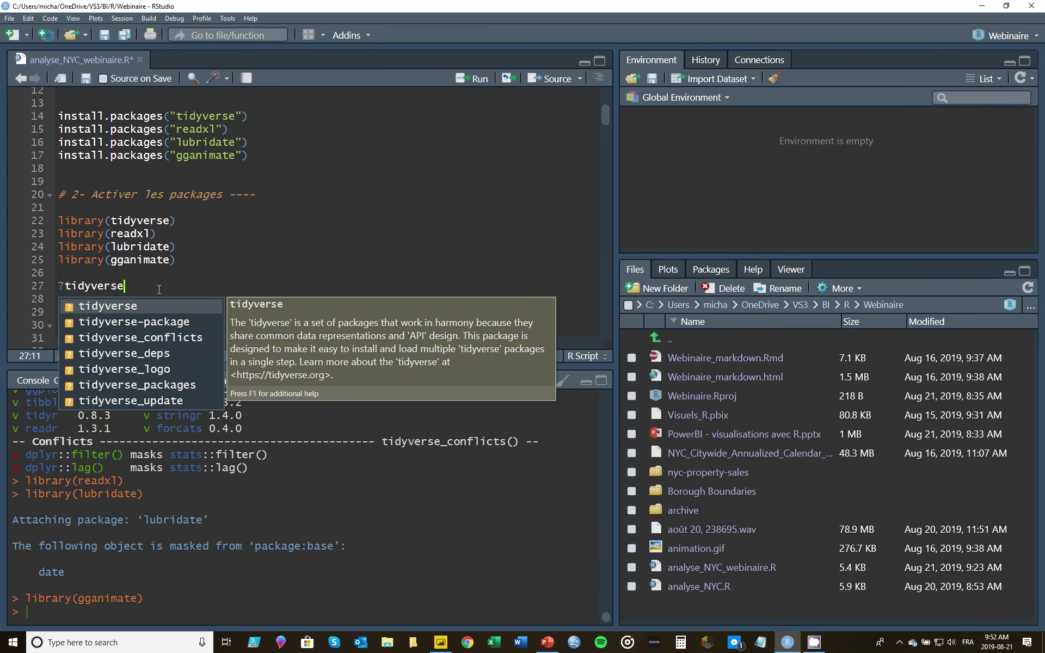
pyautogui.hotkey('ctrl', 'Return')
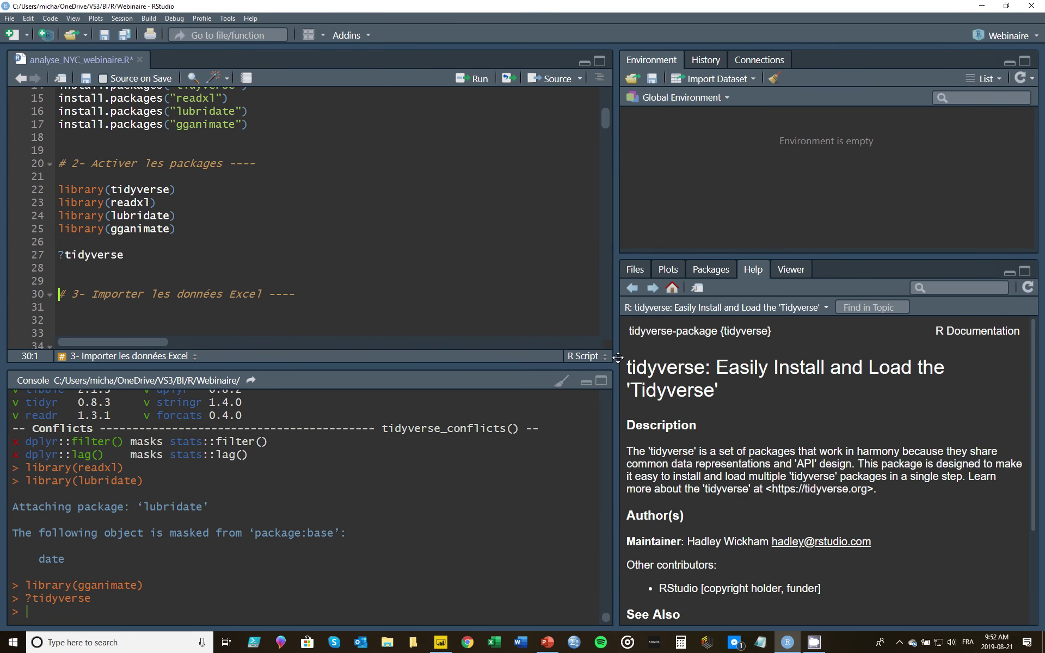
# Read the tidyverse help page and the core packages listed on its linked tidyverse.tidyverse.org site, and close the browser.
pyautogui.moveTo(618, 357); pyautogui.dragTo(598, 357)
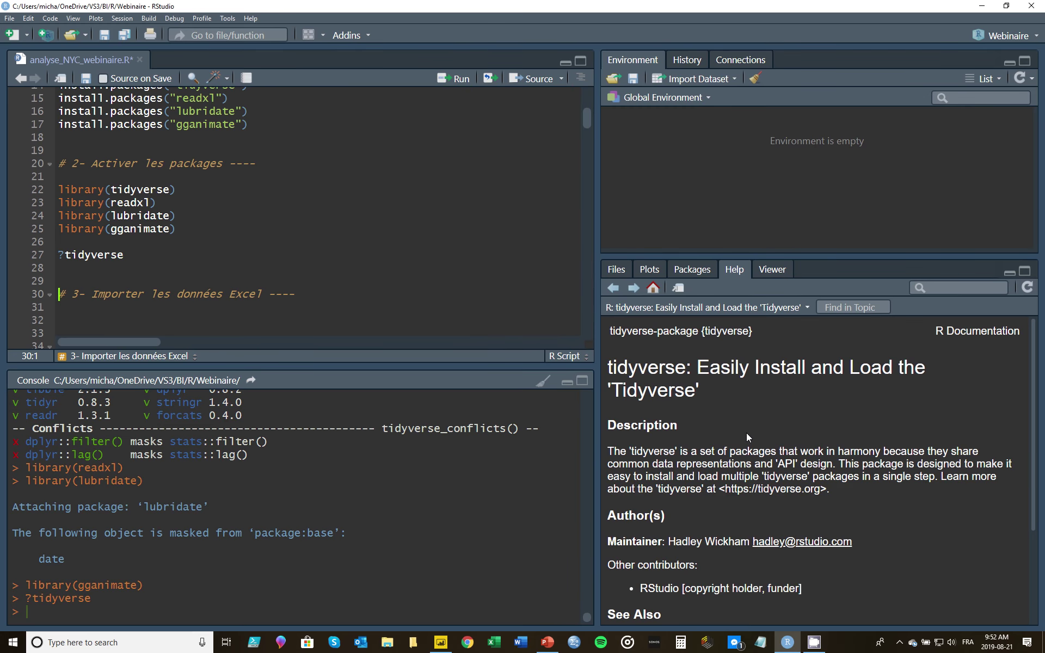
pyautogui.scroll(-1, 739, 369)
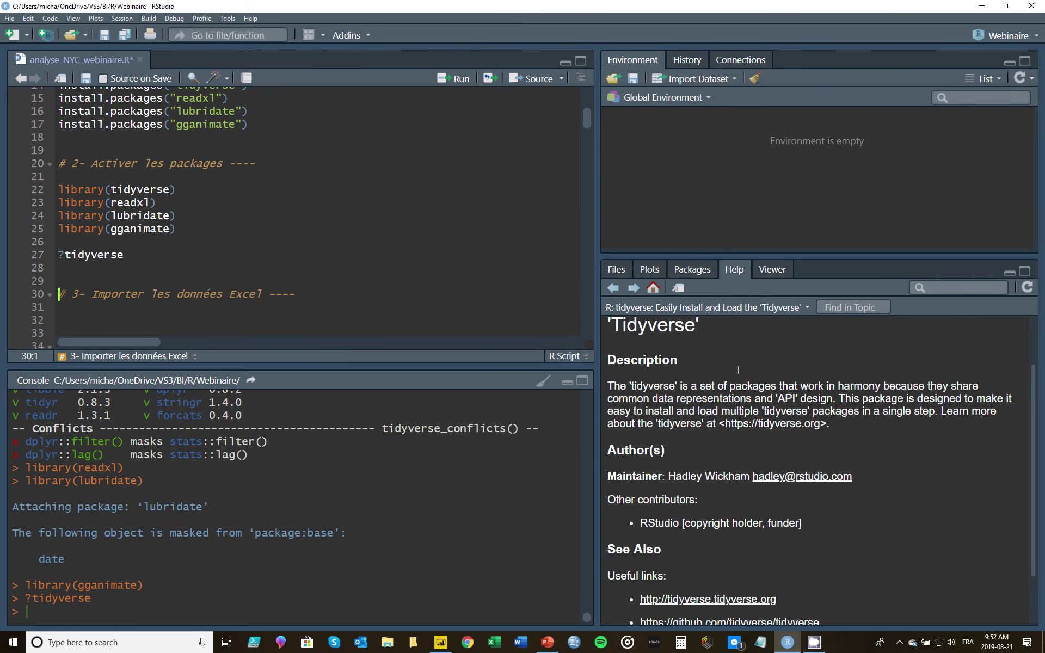
pyautogui.scroll(-1, 698, 449)
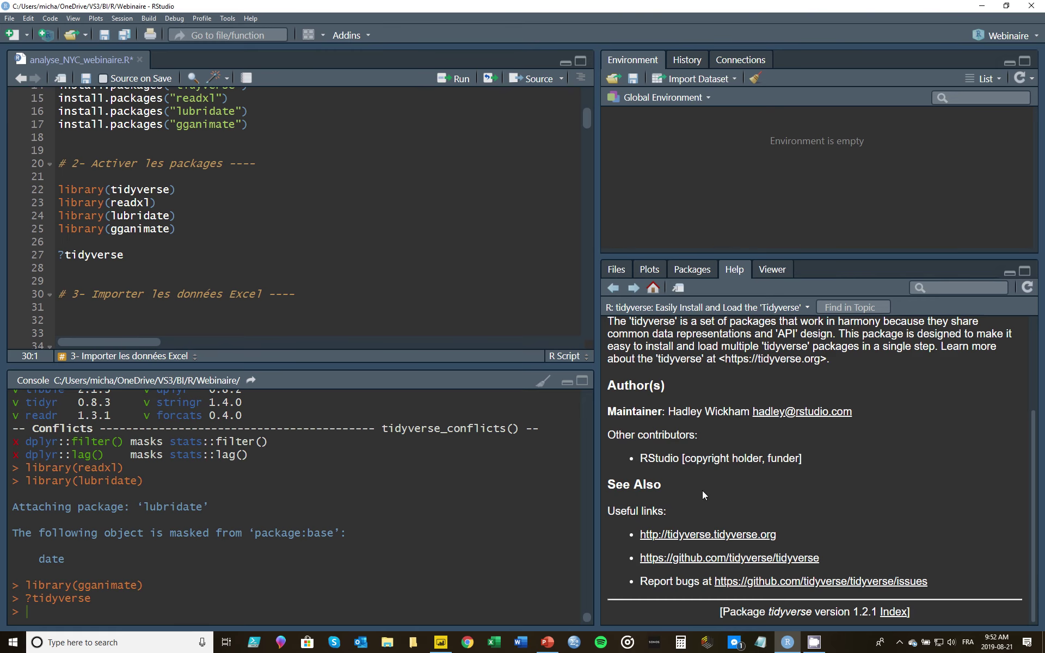
pyautogui.click(691, 535)
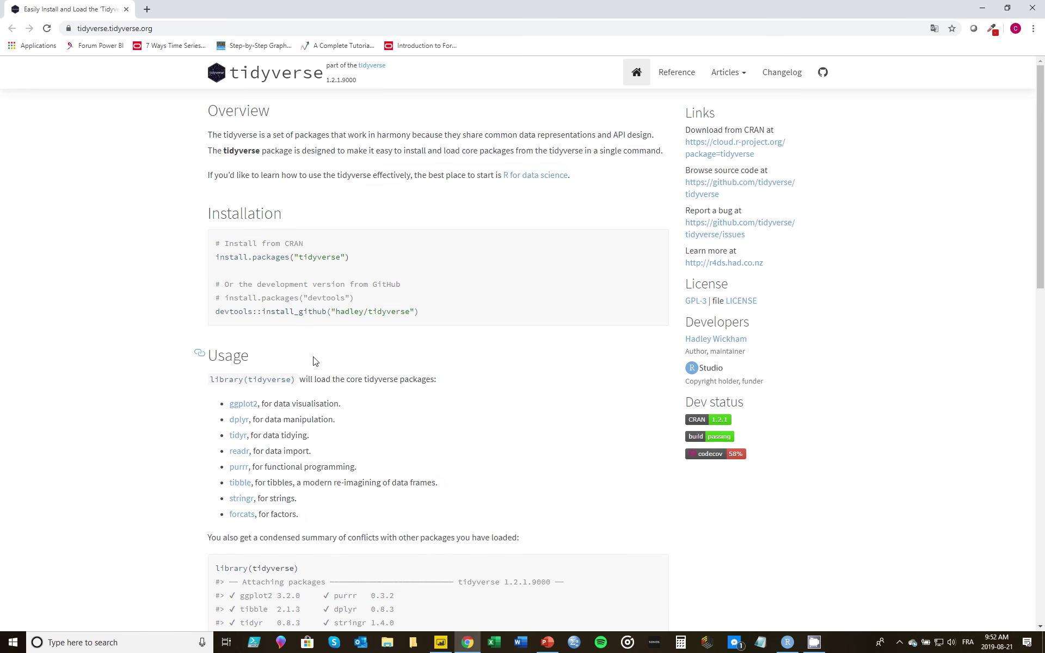
pyautogui.scroll(-2, 314, 361)
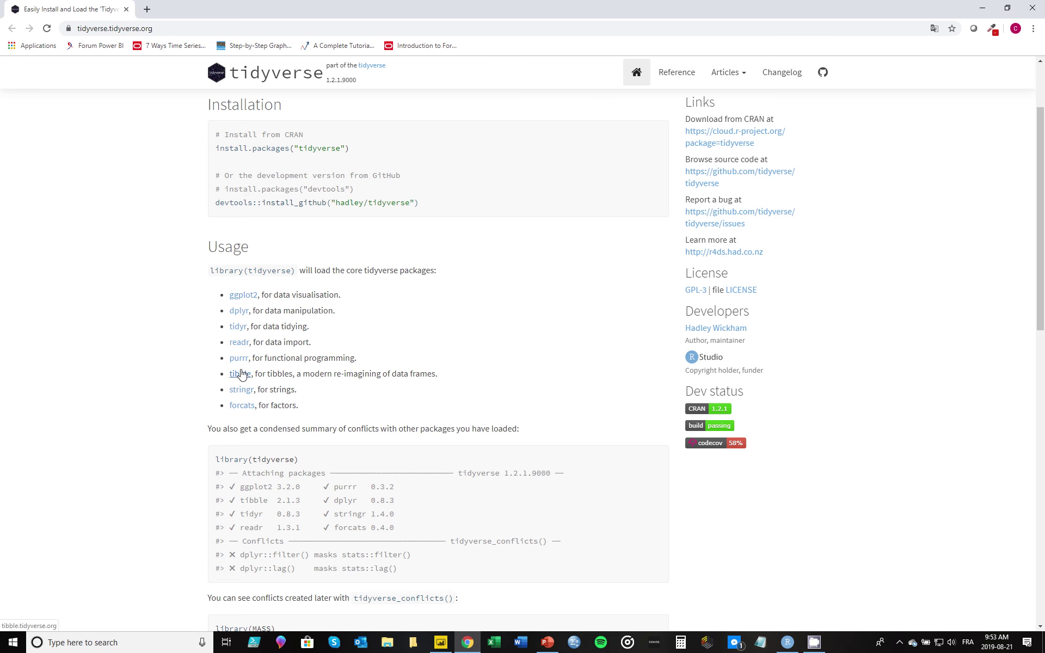
pyautogui.click(1032, 8)
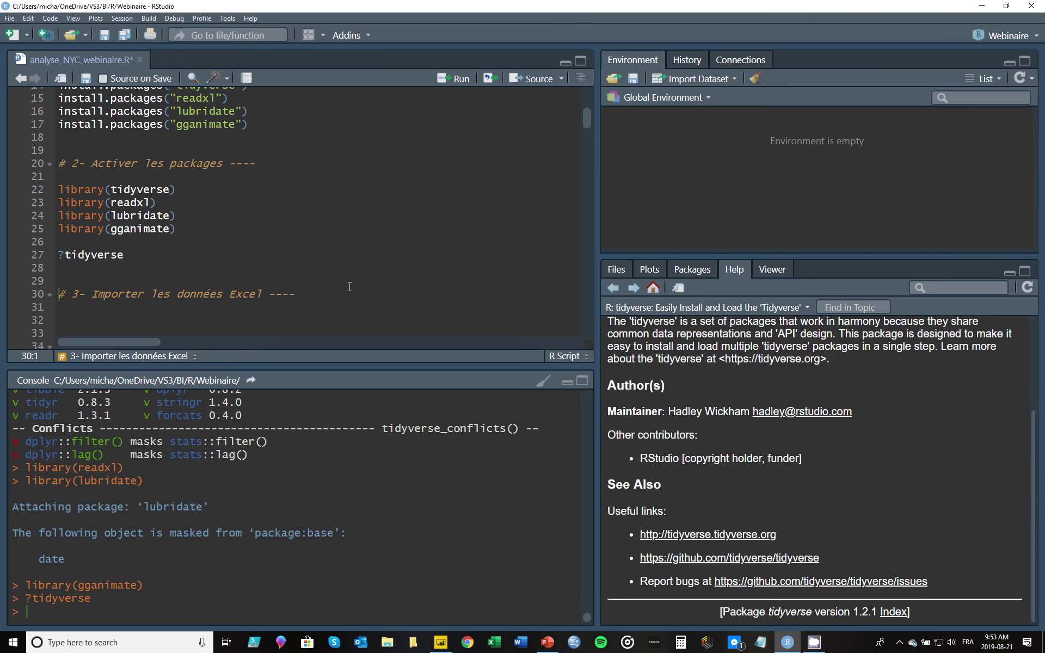
# Under section 3, write a read_excel call with the file path "NYC_Citywide_Annualized_Calendar_Sales_Update.xlsx".
pyautogui.scroll(-1, 326, 278)
pyautogui.click(311, 269)
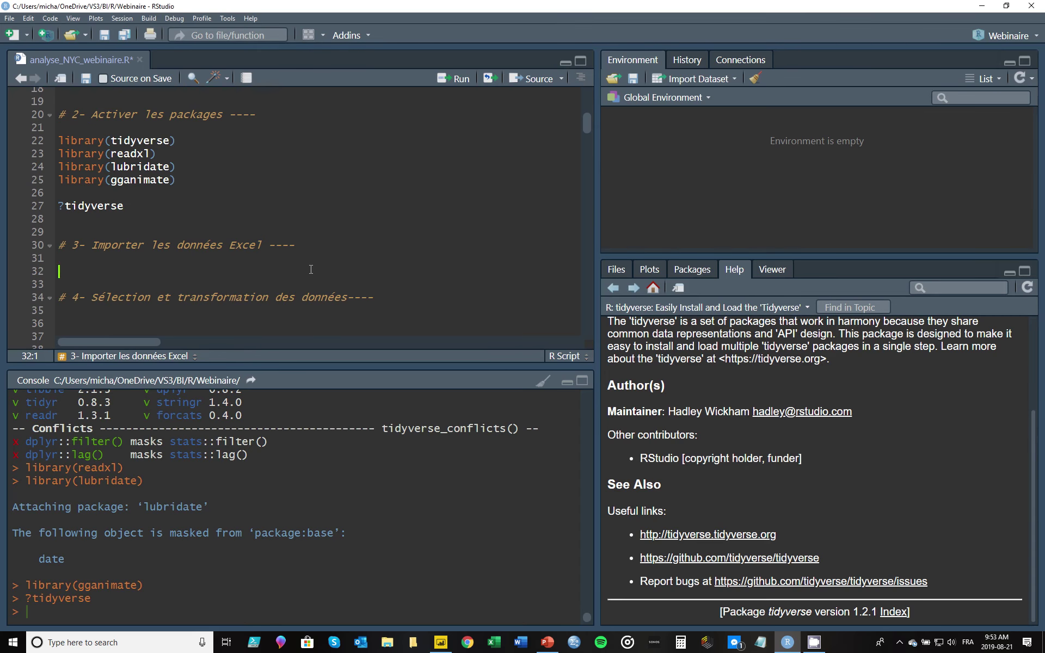
pyautogui.press('Return')
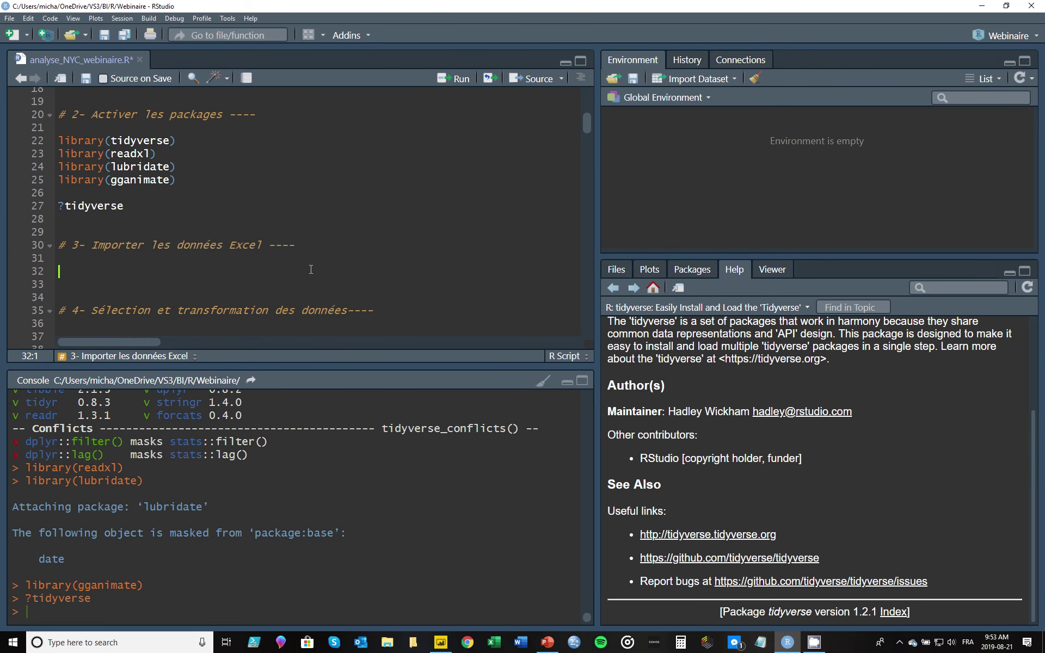
pyautogui.write('read_excel(')
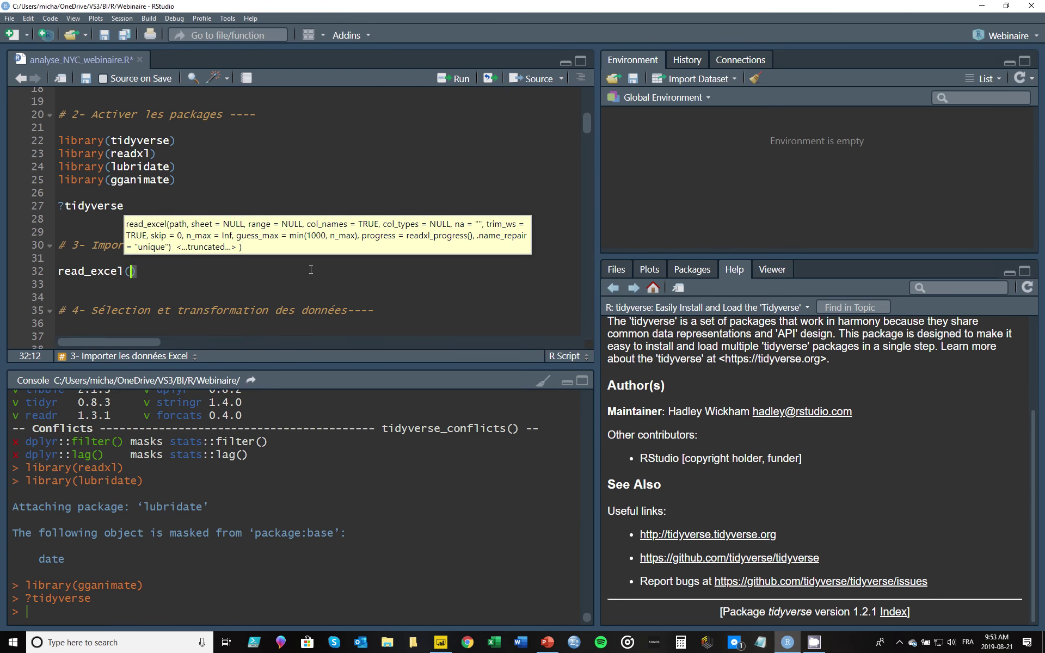
pyautogui.write('"')
pyautogui.press('Tab')
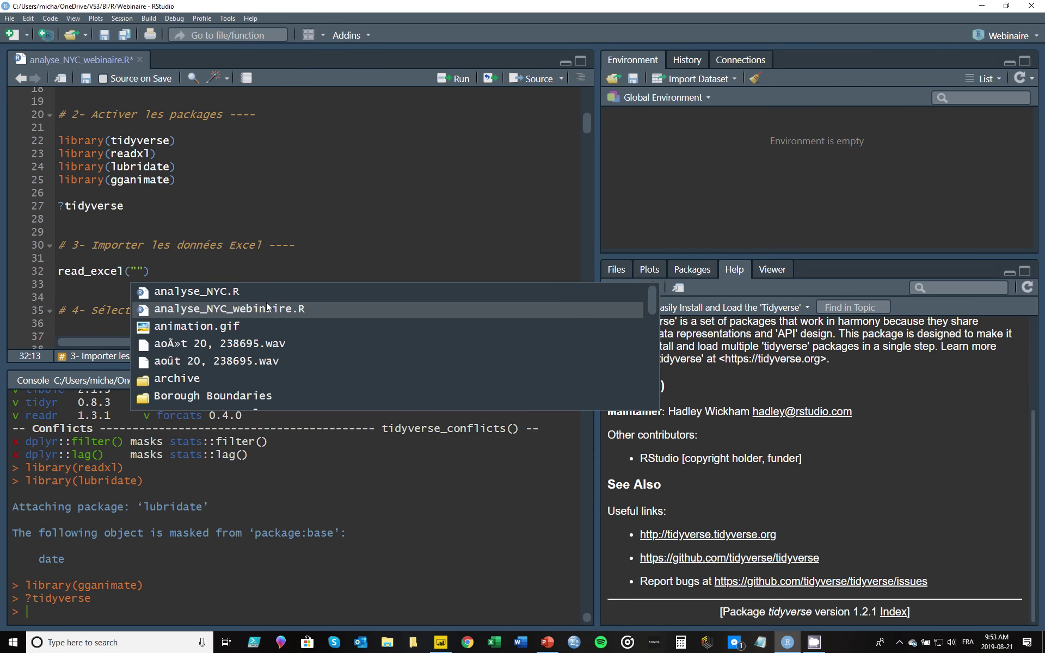
pyautogui.scroll(-2, 243, 360)
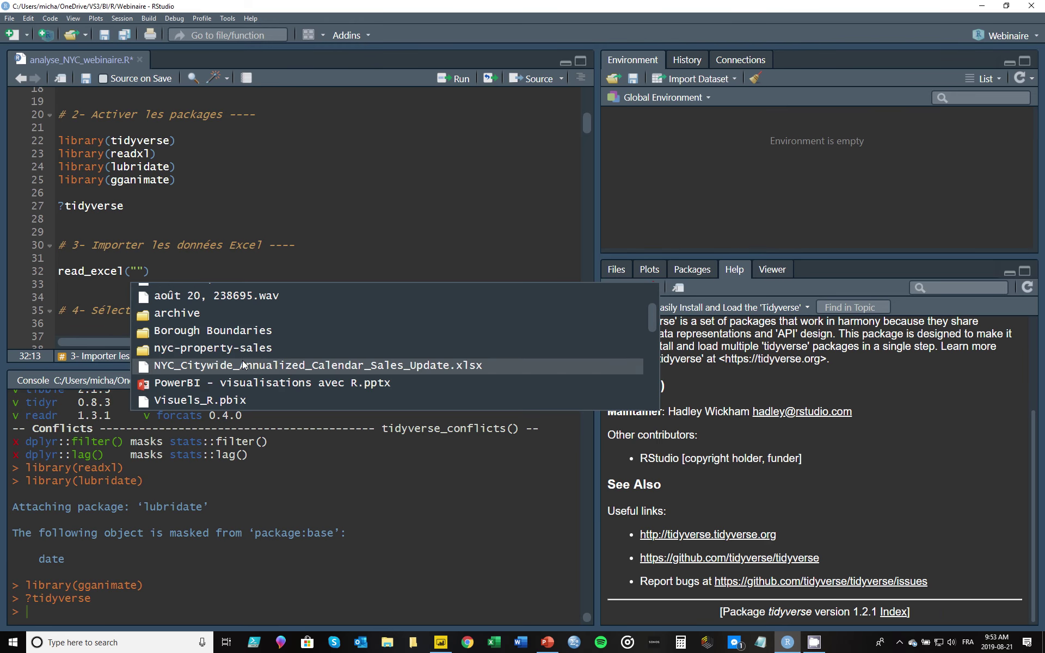
pyautogui.click(256, 366)
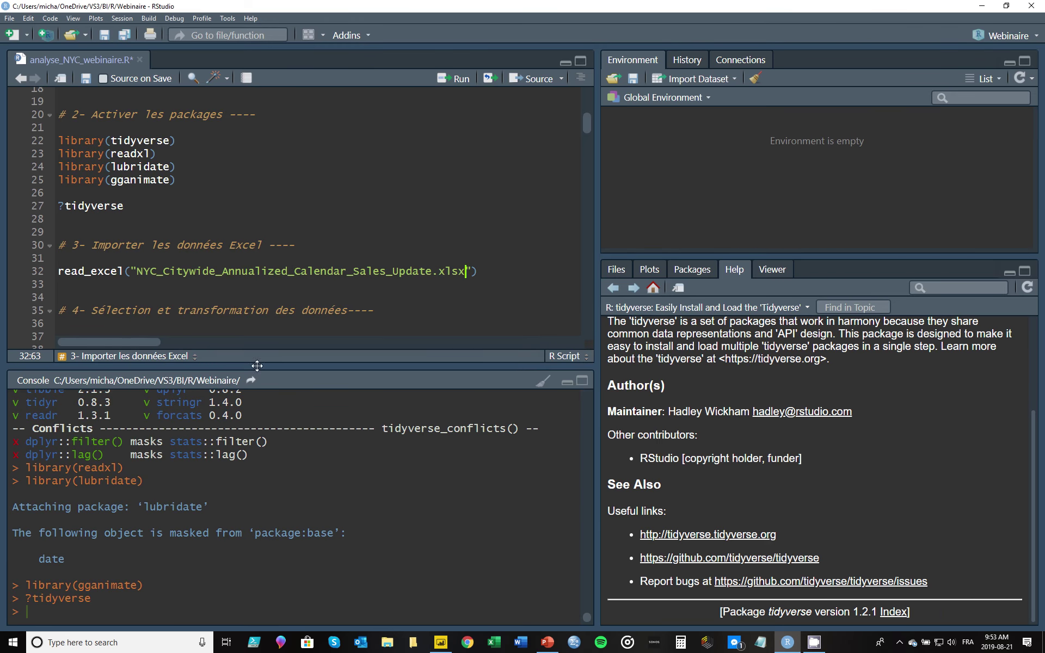
# Assign the read_excel import under section 3 to an object named NYC and run the whole statement.
pyautogui.click(318, 238)
pyautogui.press('Return')
pyautogui.press('Return')
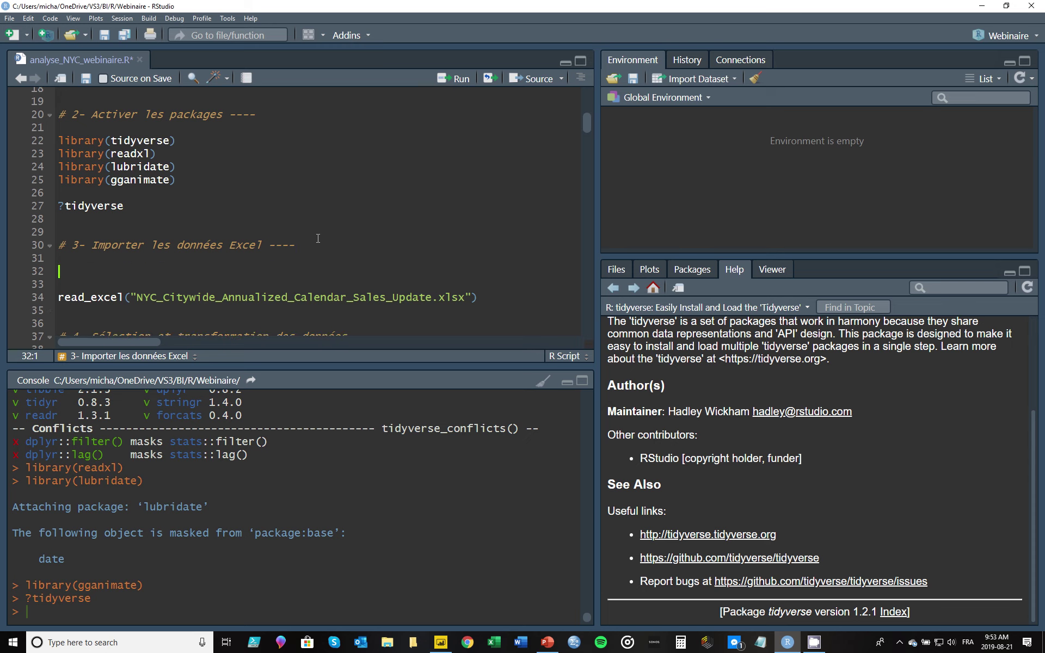
pyautogui.write('NYC')
pyautogui.write('_')
pyautogui.write(' =')
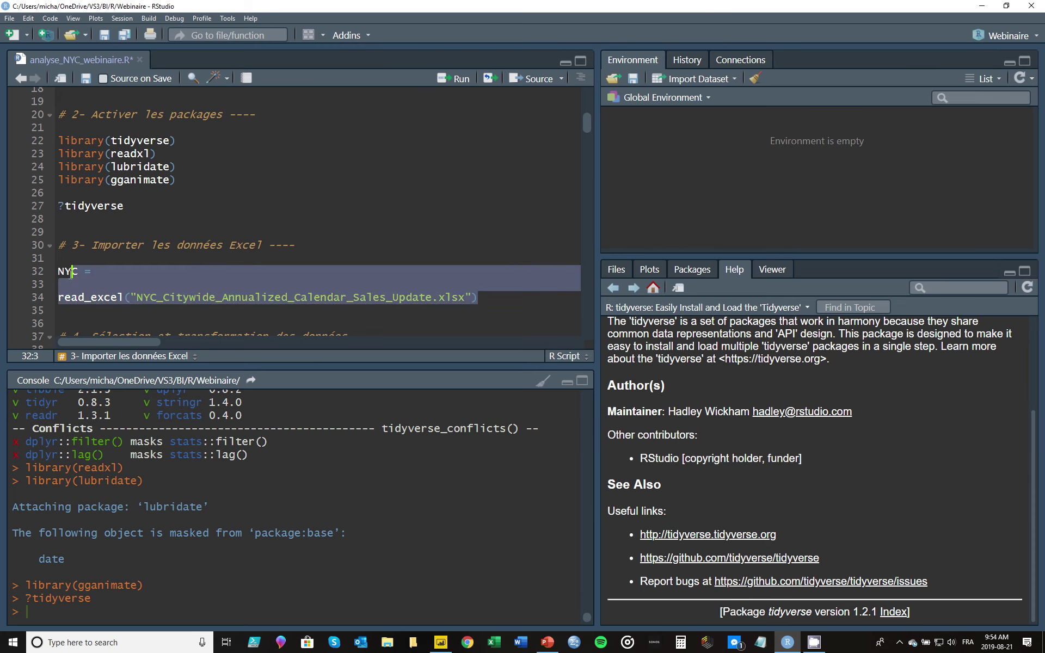
pyautogui.hotkey('shift', 'Home')
pyautogui.hotkey('ctrl', 'Return')
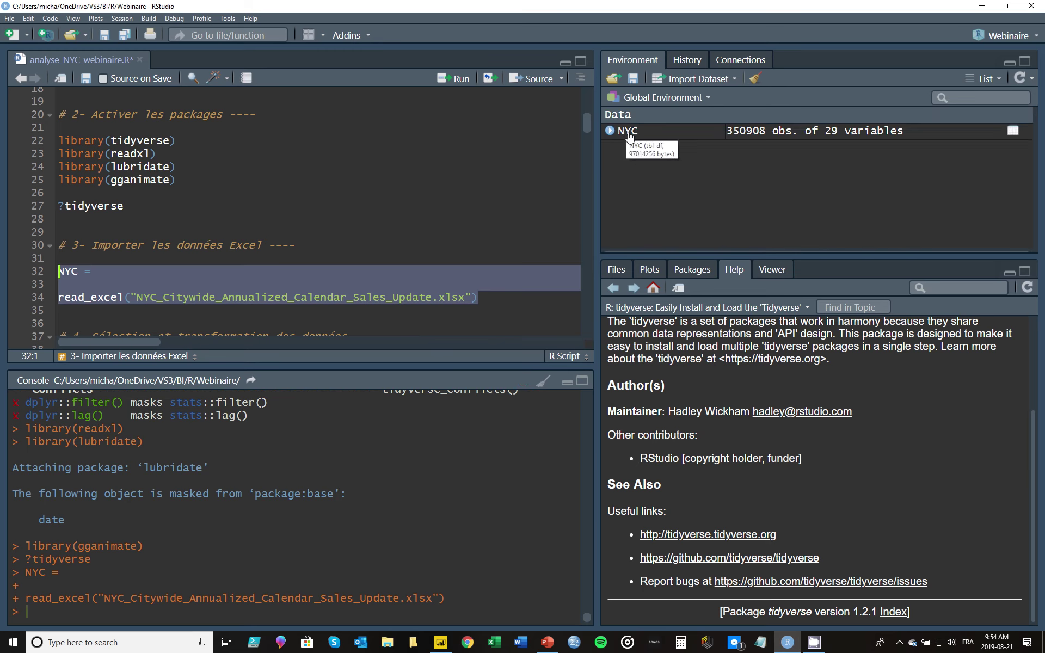
# View the imported NYC data set as a table, inspect its columns, and close the table to return to the script.
pyautogui.click(627, 131)
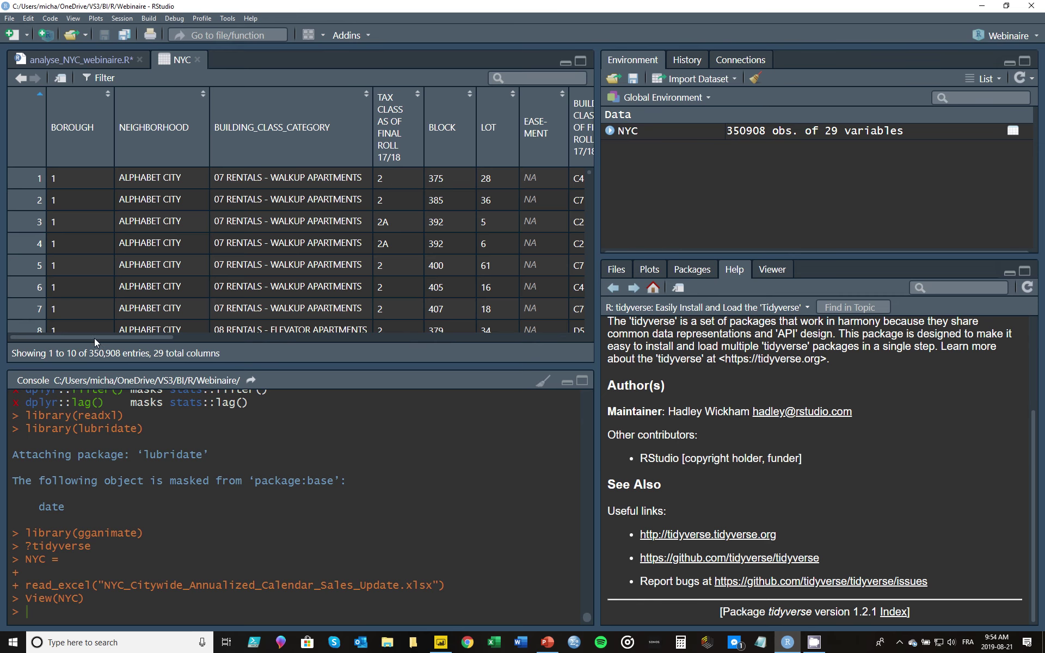
pyautogui.moveTo(94, 337); pyautogui.dragTo(58, 345)
pyautogui.click(197, 59)
pyautogui.click(291, 246)
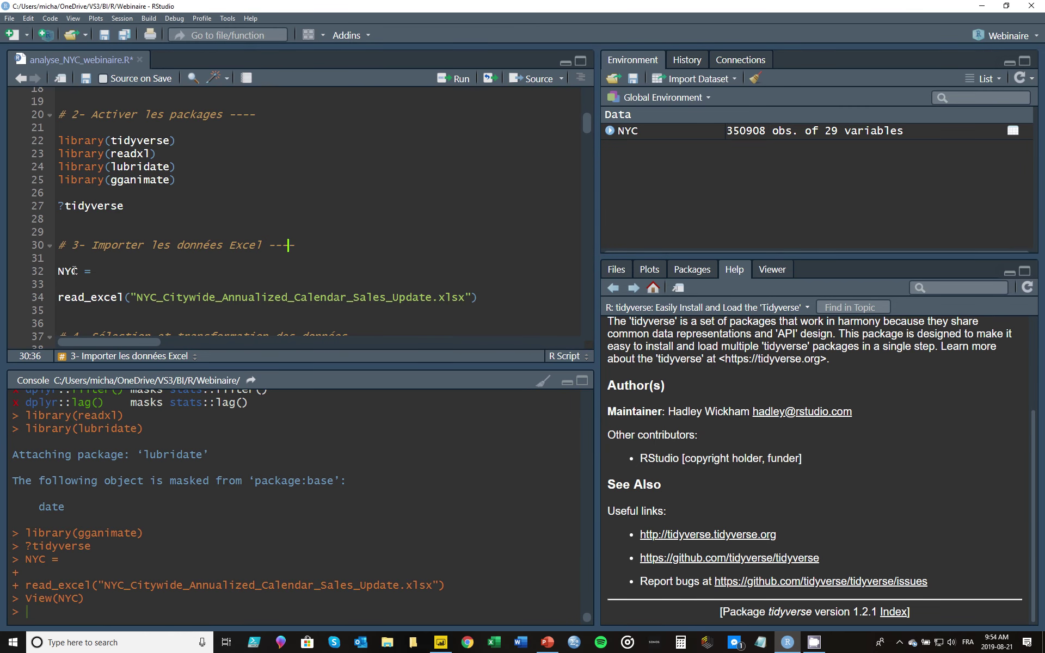
# Add the line ?read_excel below the import statement and run it to open the function's help page.
pyautogui.scroll(-3, 191, 260)
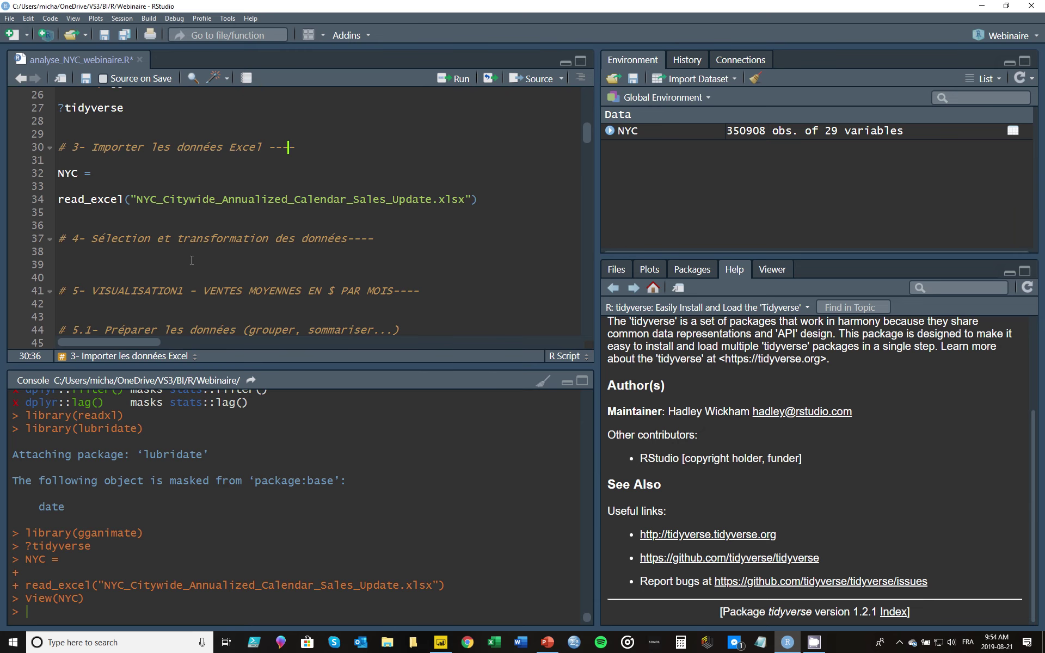
pyautogui.click(496, 215)
pyautogui.press('Return')
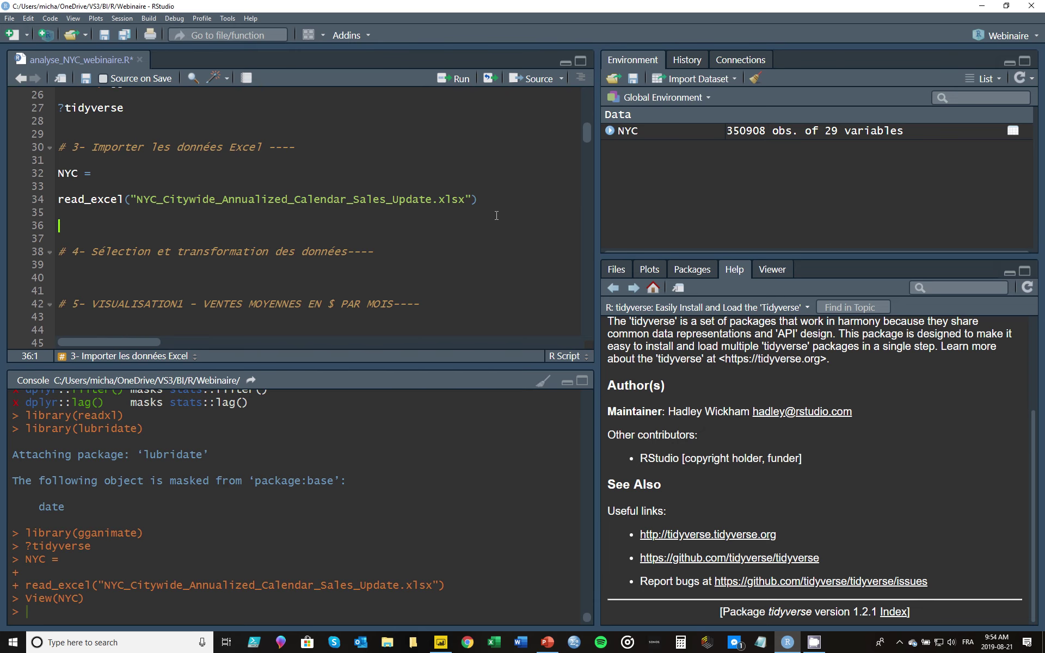
pyautogui.write('?read_e')
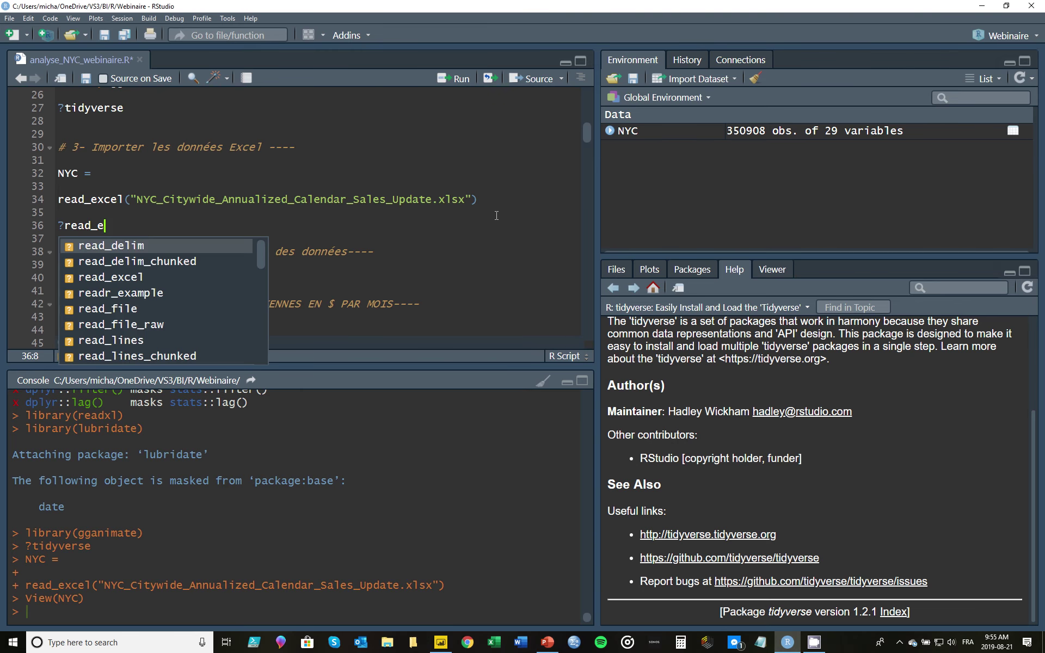
pyautogui.write('xcel')
pyautogui.hotkey('ctrl', 'Return')
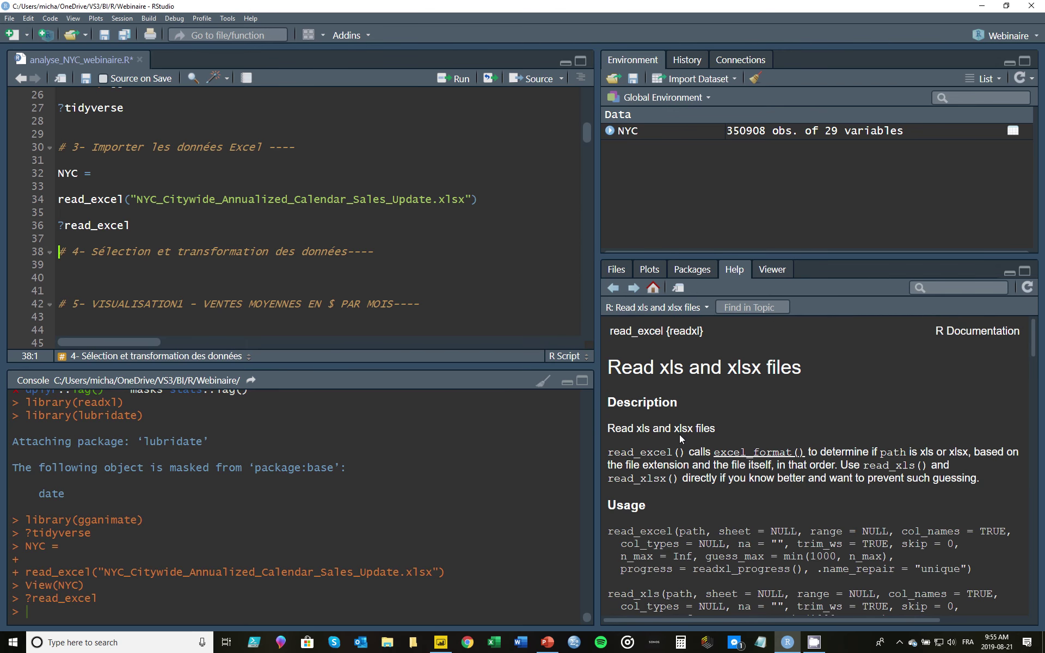
# Read the usage and arguments of read_excel in its help page, including path, sheet, range, col_names and col_types.
pyautogui.scroll(-5, 669, 431)
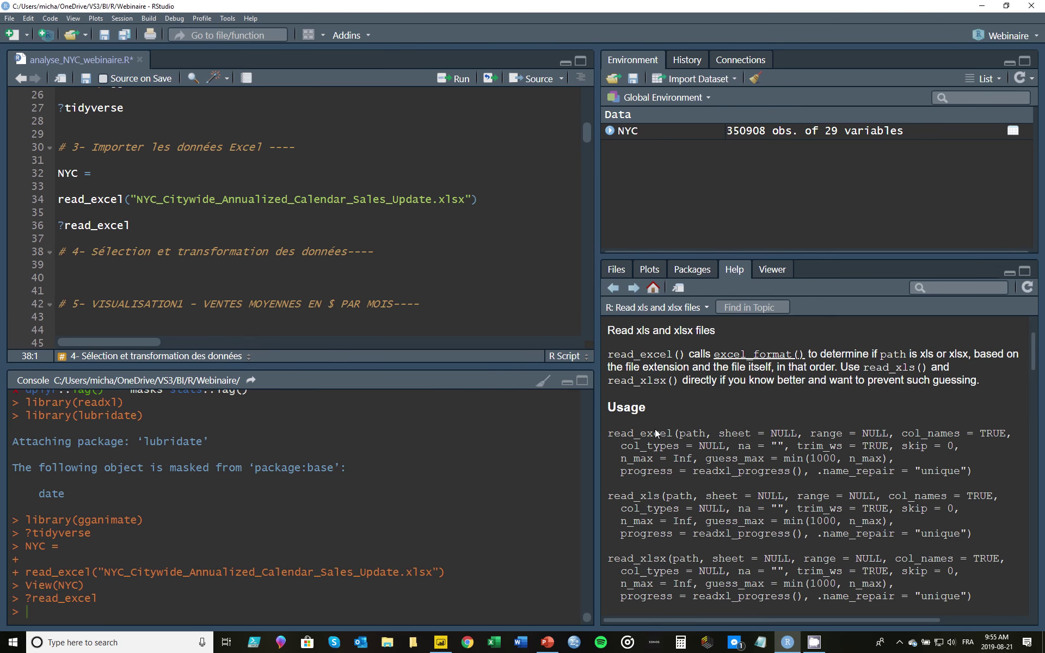
pyautogui.scroll(-2, 657, 432)
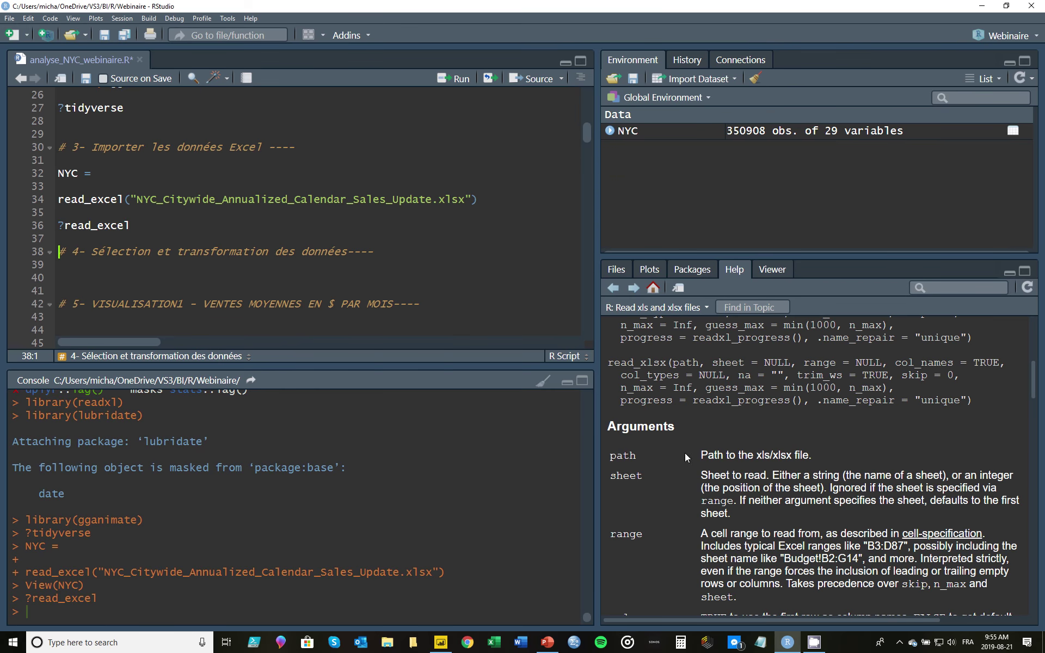
pyautogui.scroll(-1, 684, 453)
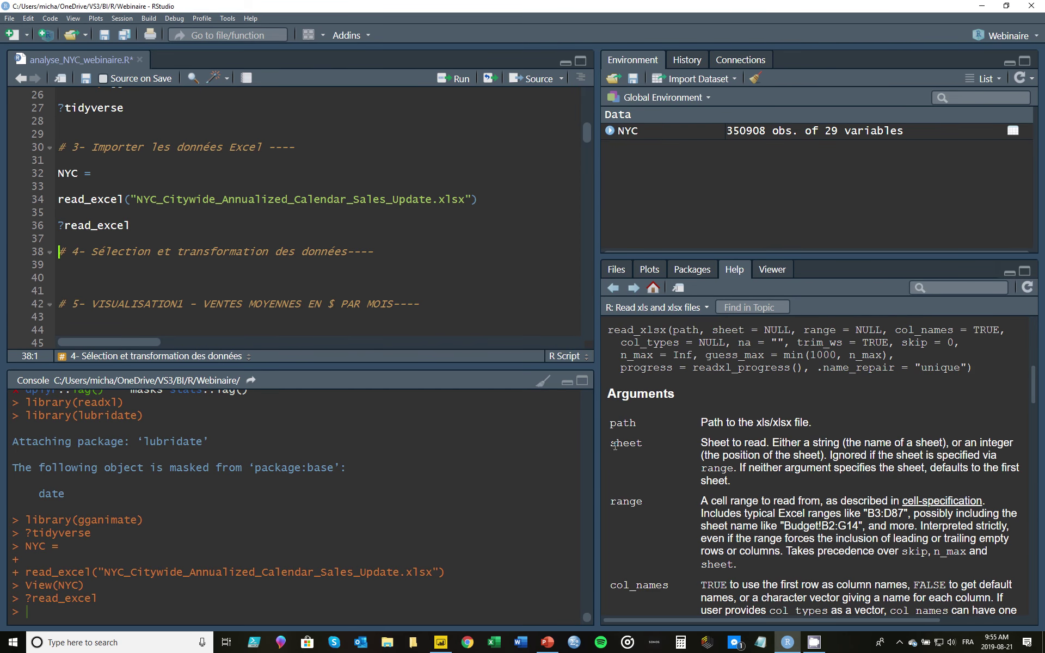
pyautogui.scroll(-1, 642, 445)
pyautogui.scroll(-2, 672, 474)
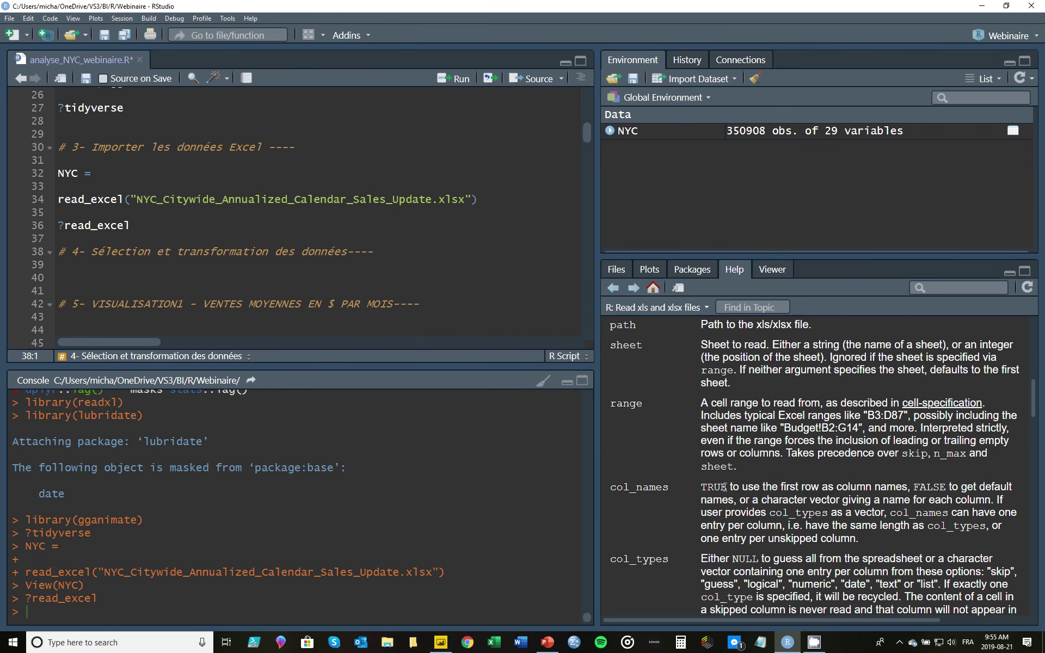
pyautogui.scroll(-3, 722, 487)
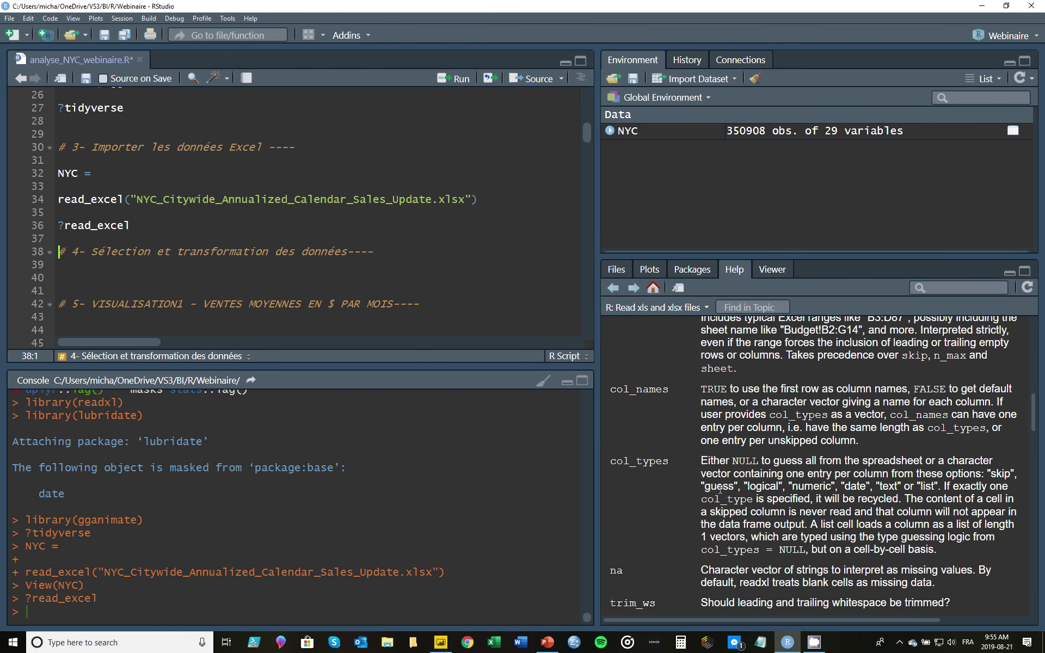
pyautogui.scroll(-2, 720, 488)
pyautogui.scroll(-1, 720, 488)
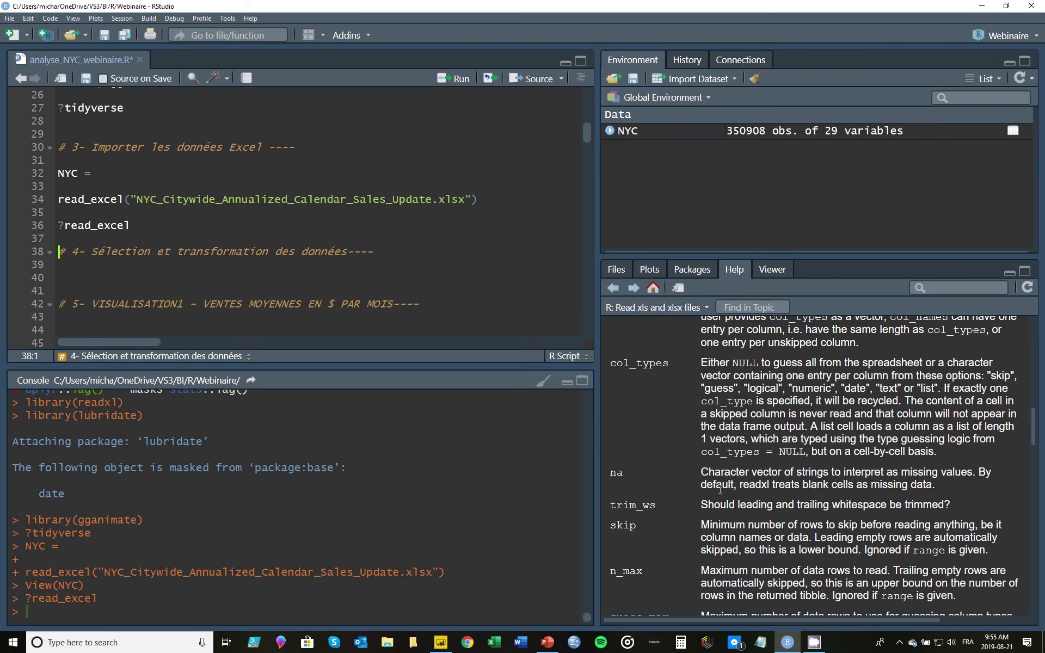
pyautogui.scroll(3, 719, 488)
pyautogui.scroll(2, 720, 488)
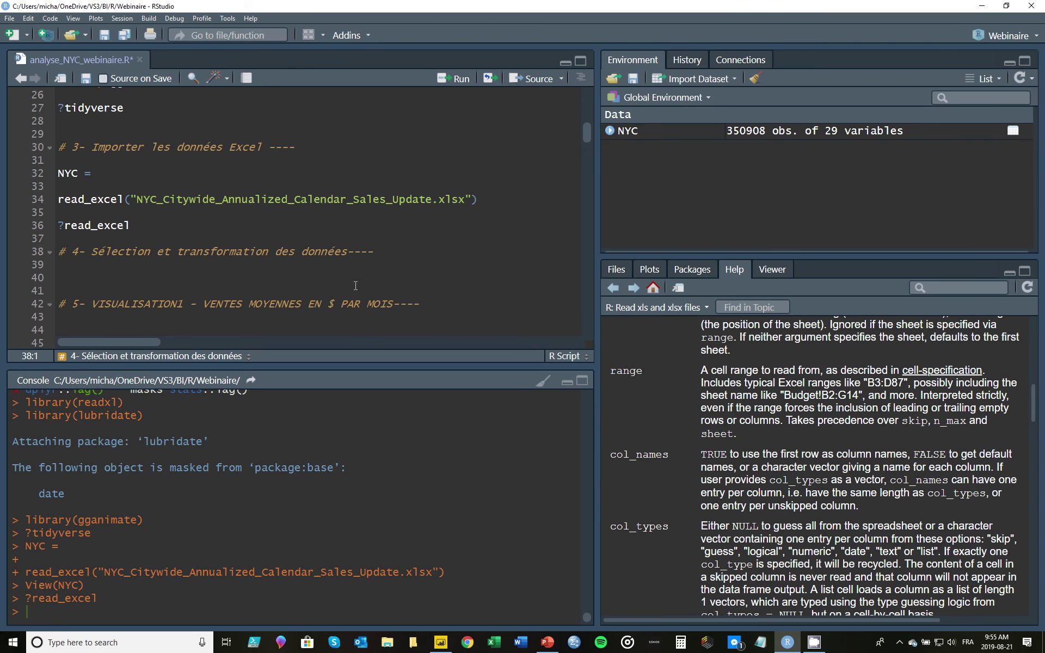
# Under section 4, start a pipeline from the NYC data with the %>% operator and a new line.
pyautogui.click(361, 279)
pyautogui.press('Return')
pyautogui.click(361, 280)
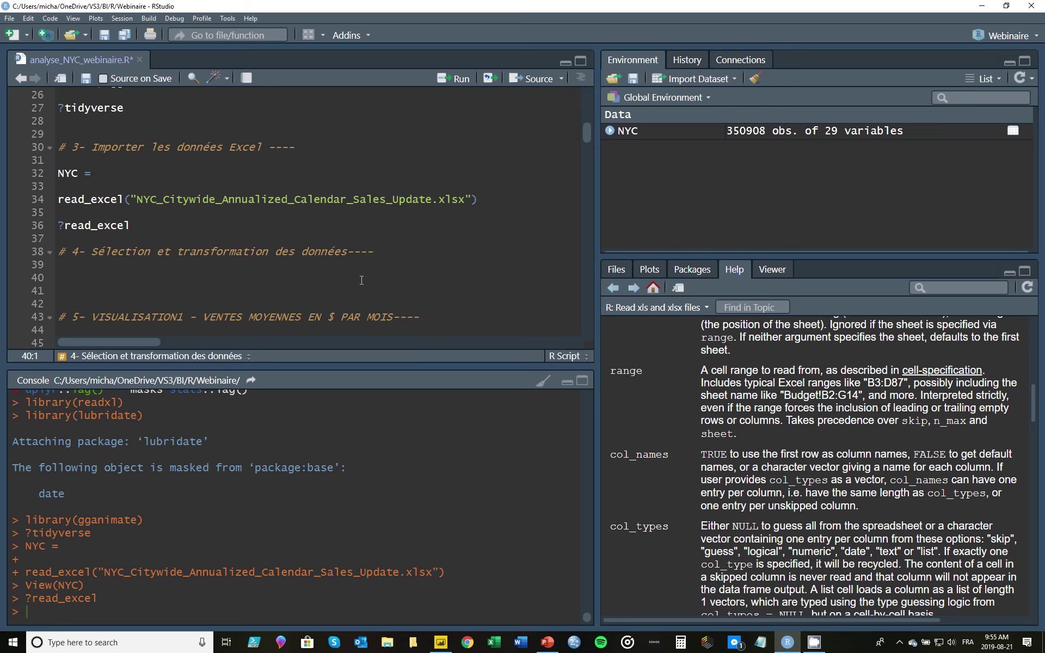
pyautogui.write('NYC')
pyautogui.hotkey('ctrl', 'shift', 'm')
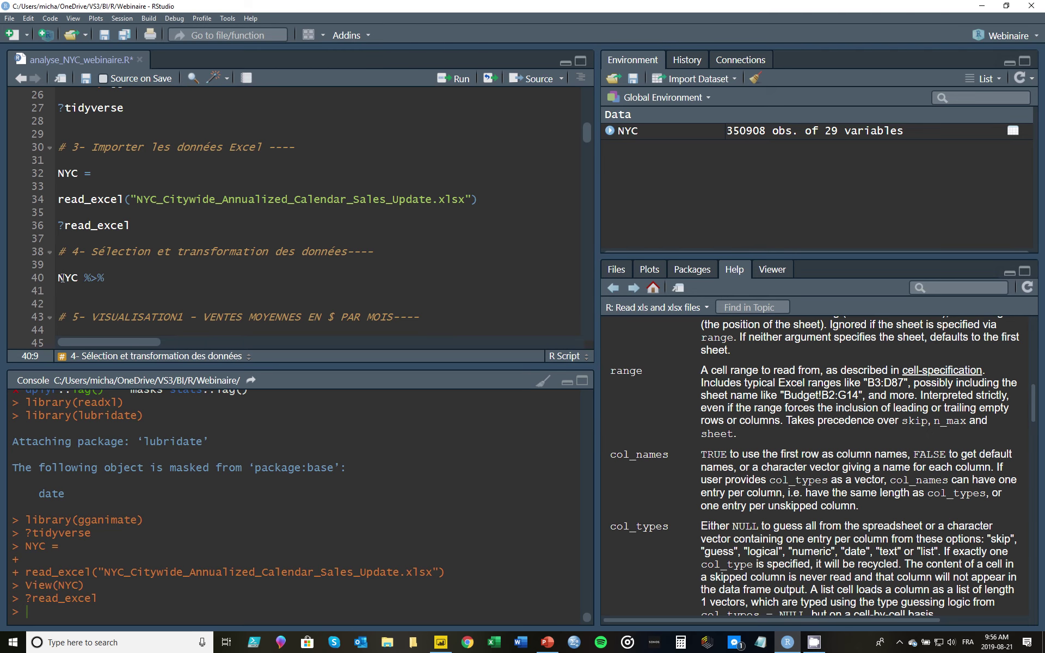
pyautogui.press('Return')
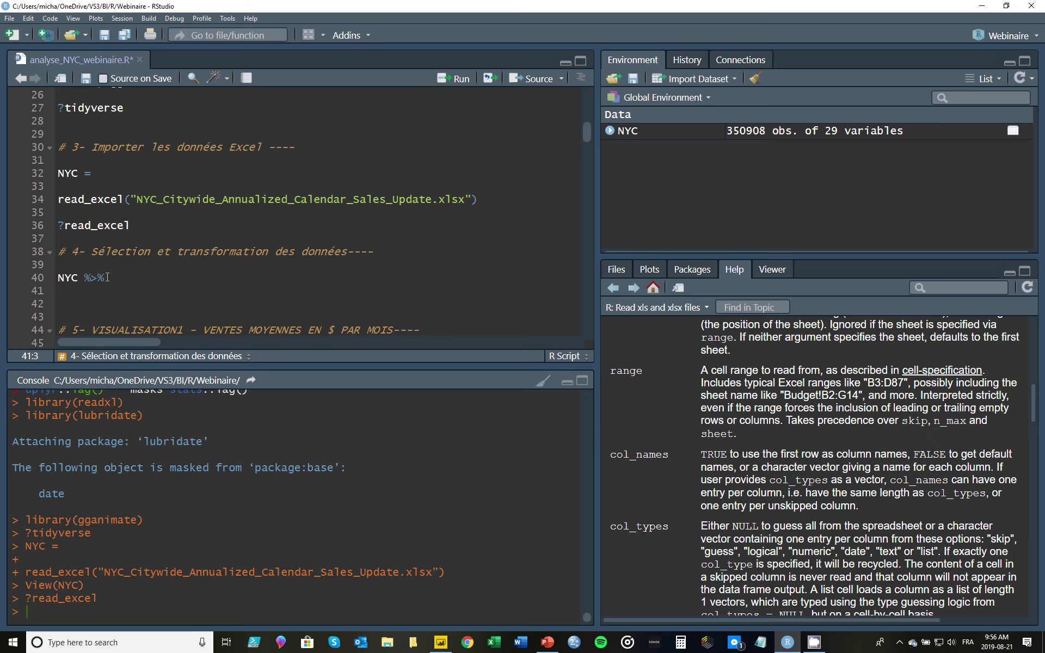
# Add a select call to the NYC pipeline with the columns NEIGHBORHOOD, BUILDING_CLASS_CATEGORY, SALE_PRICE and SALE_DATE.
pyautogui.write('select')
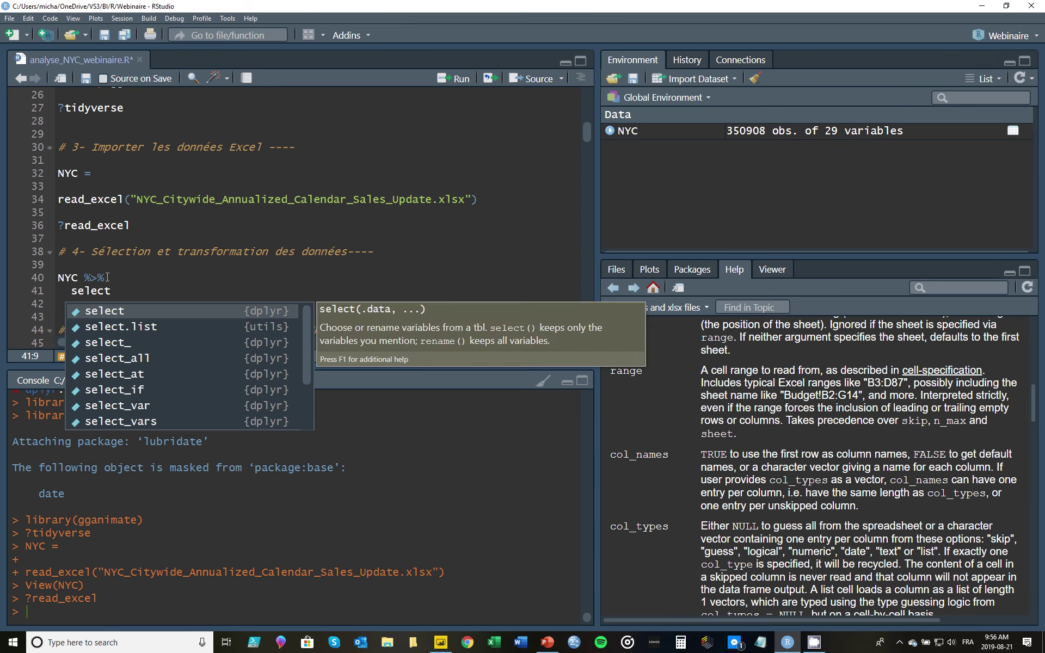
pyautogui.press('Return')
pyautogui.write('NEIG')
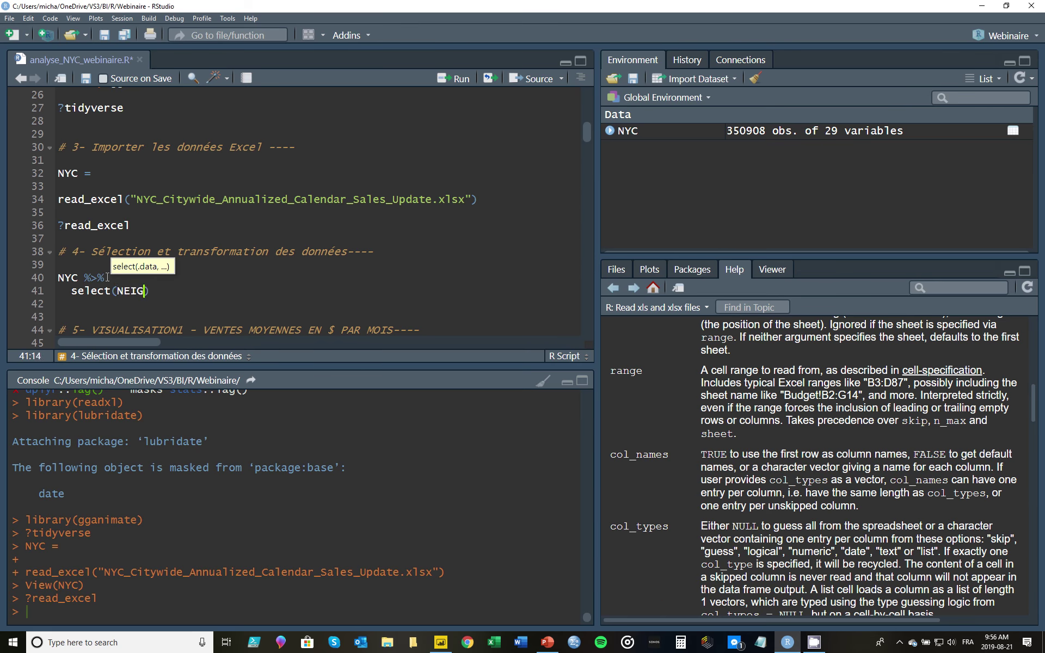
pyautogui.write('HBORHOOD, BUIL')
pyautogui.press('Tab')
pyautogui.write(', ')
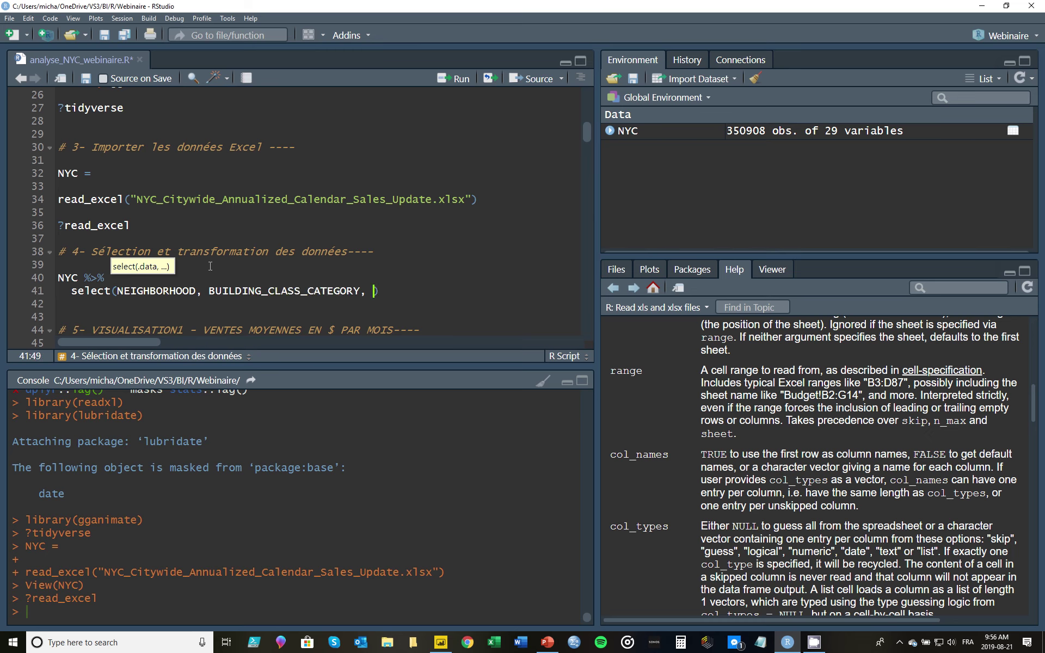
pyautogui.write('SALE')
pyautogui.press('Tab')
pyautogui.write(', SALE')
pyautogui.press('Down')
pyautogui.press('Tab')
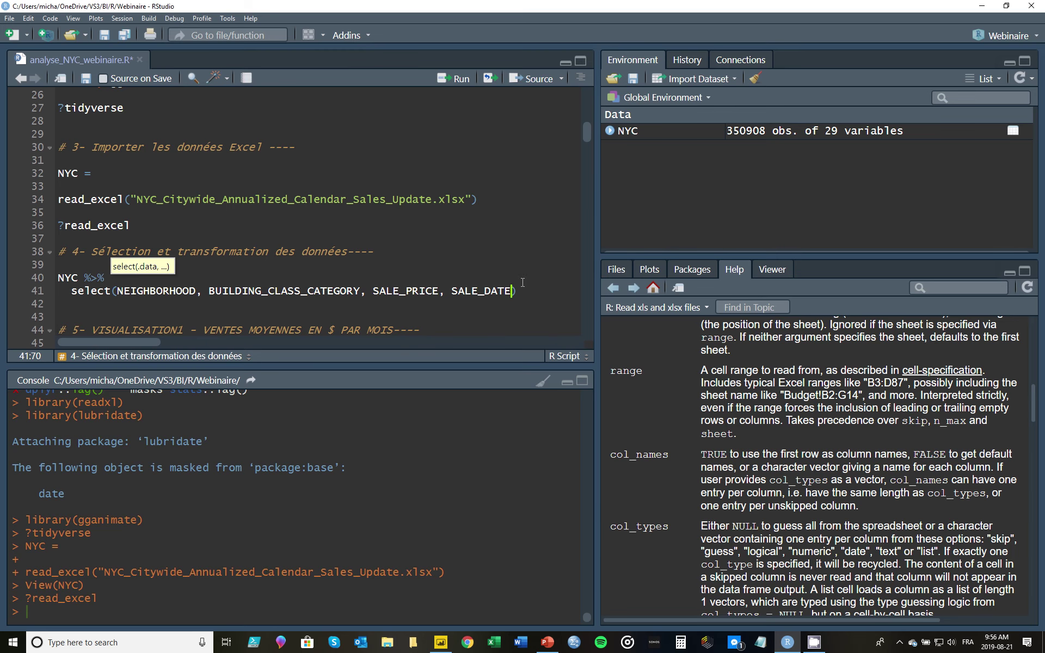
# Run the NYC select pipeline and examine the dimensions, column names and column types of the printed tibble.
pyautogui.moveTo(523, 283); pyautogui.dragTo(56, 278)
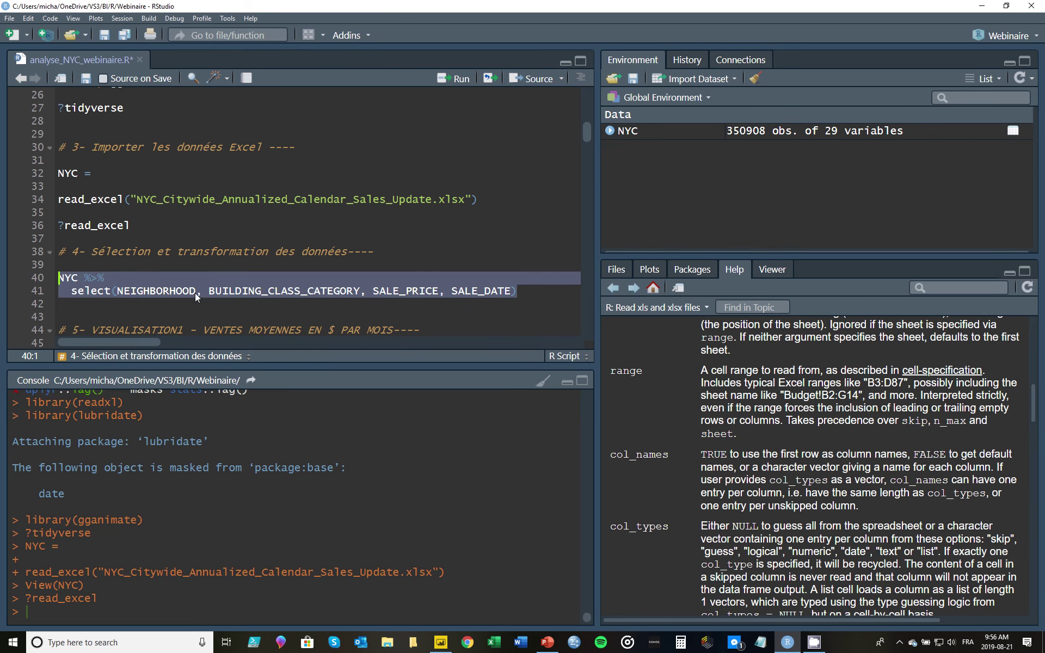
pyautogui.hotkey('ctrl', 'Return')
pyautogui.moveTo(27, 430); pyautogui.dragTo(171, 429)
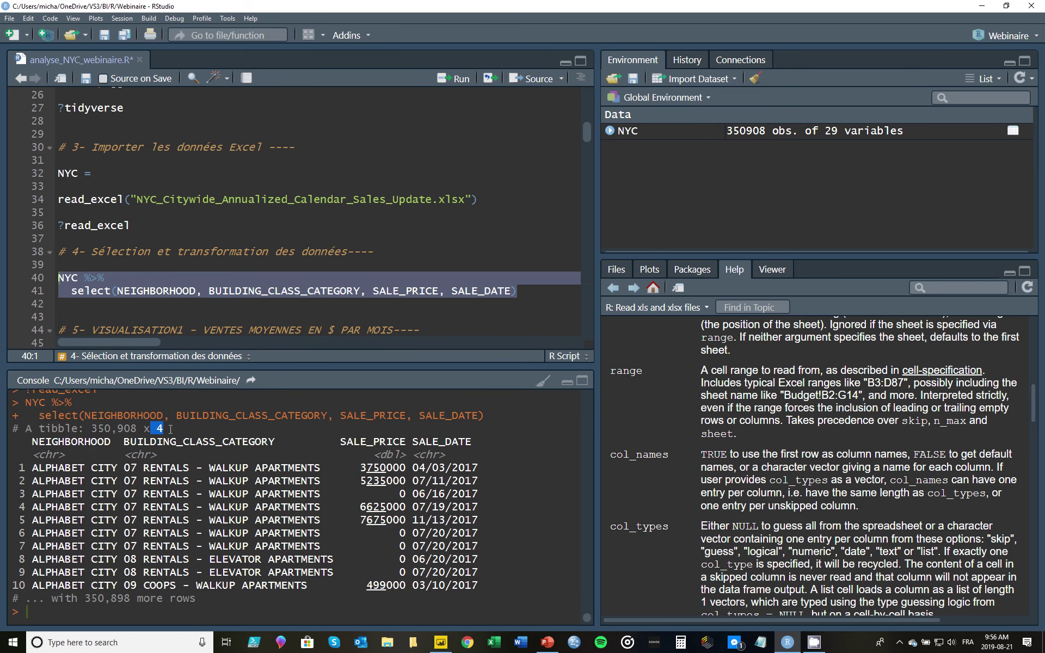
pyautogui.click(170, 429)
pyautogui.moveTo(34, 455); pyautogui.dragTo(61, 456)
pyautogui.click(149, 441)
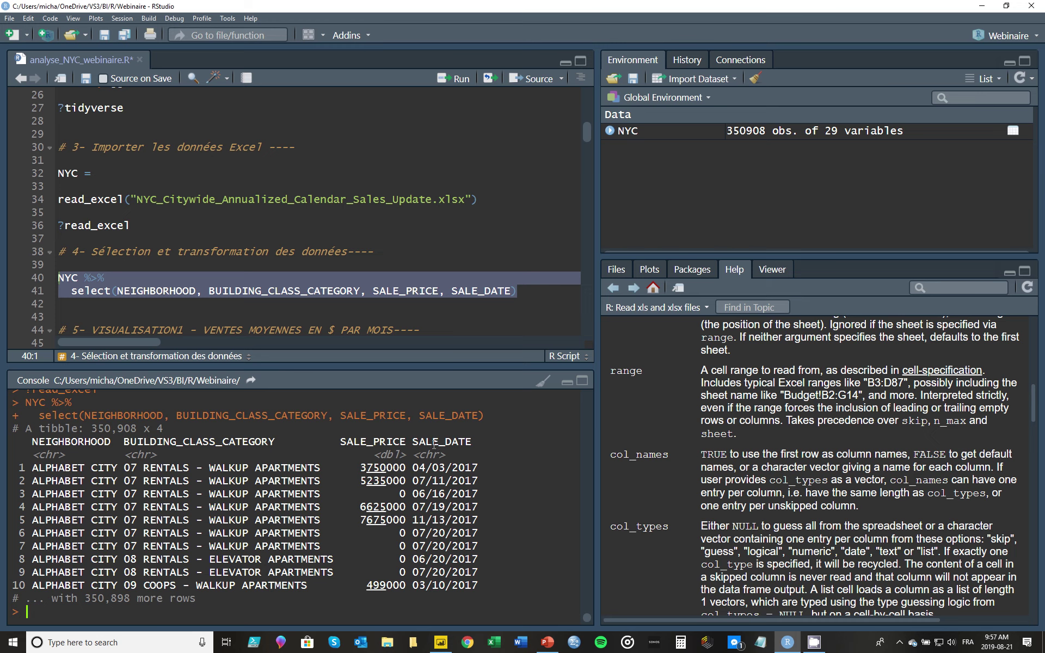
# Pipe the select result into a filter call with the condition NEIGHBORHOOD == "CHINATOWN" followed by the | operator.
pyautogui.click(527, 292)
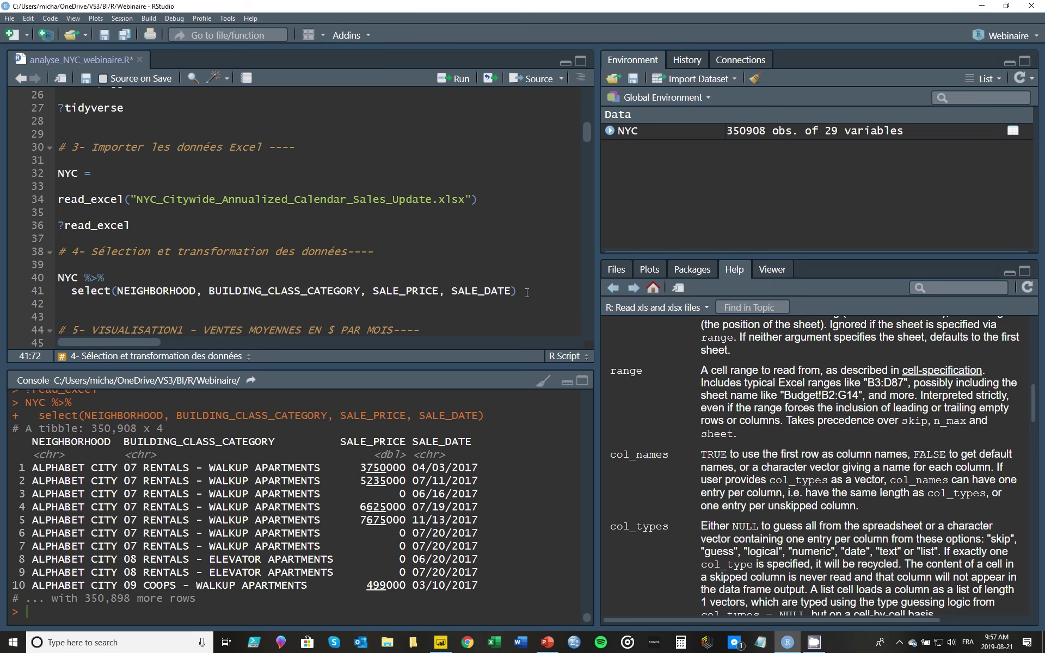
pyautogui.write('%>%')
pyautogui.press('Return')
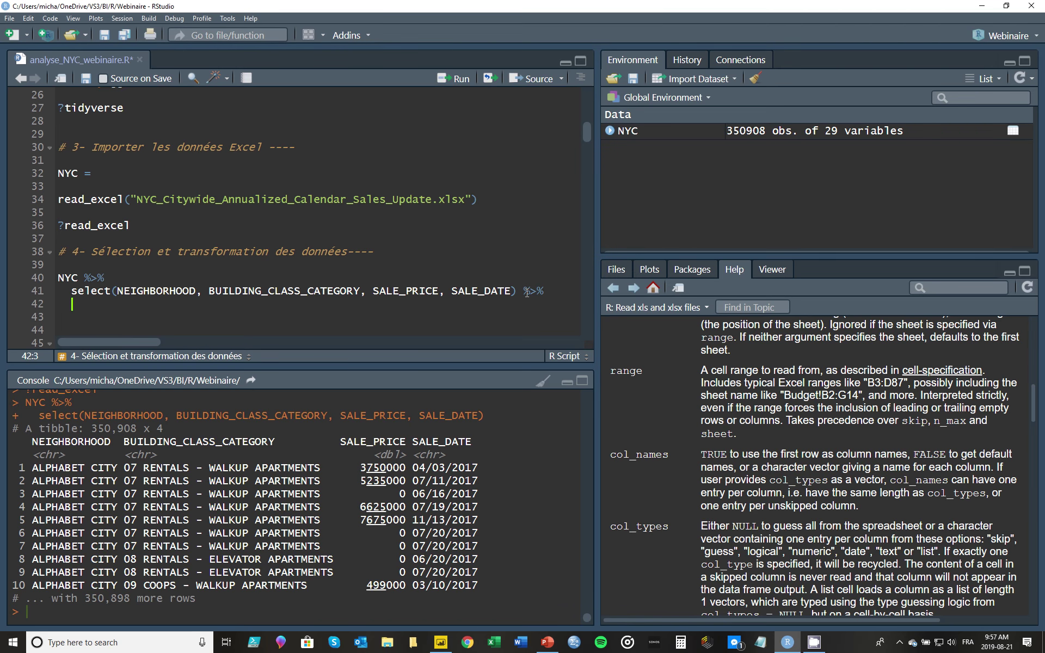
pyautogui.write('filter')
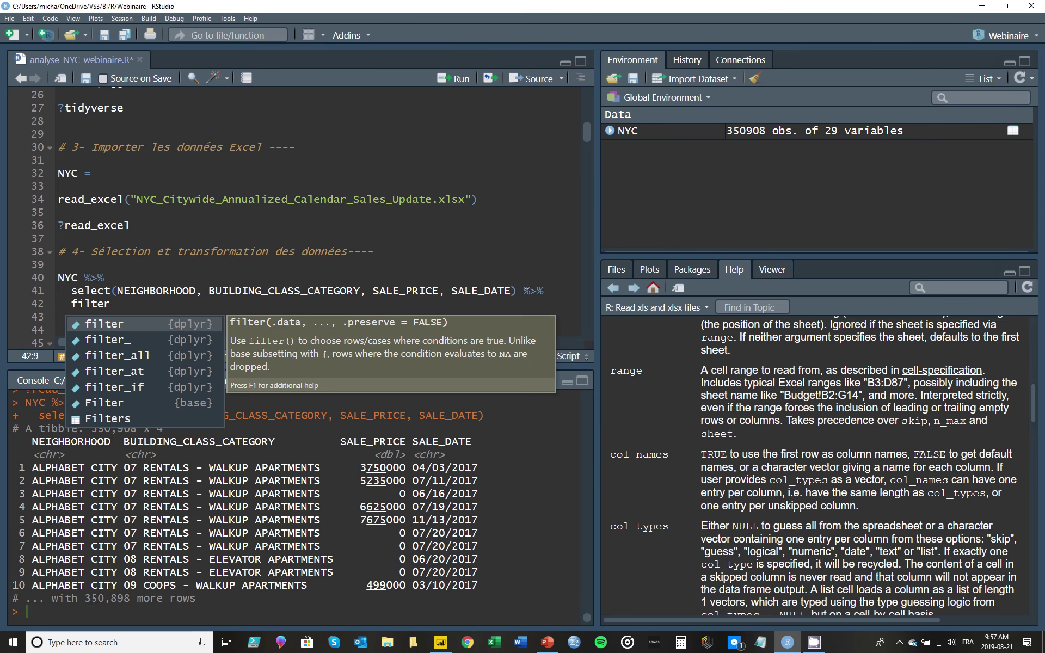
pyautogui.write('(NEIGH')
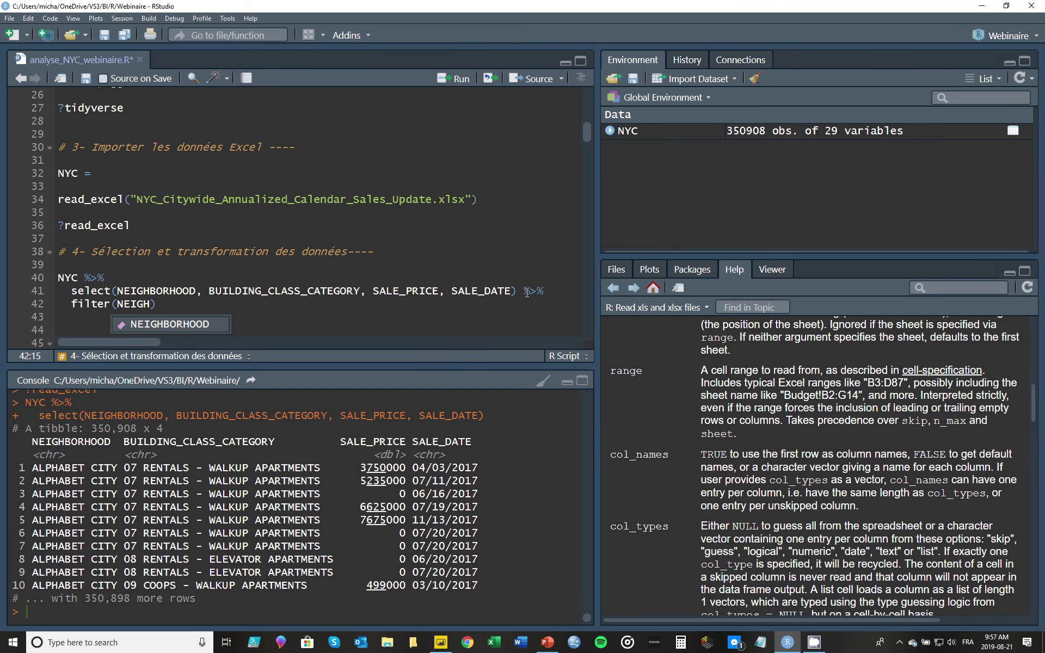
pyautogui.press('Tab')
pyautogui.write('== "CHINATOWN" ')
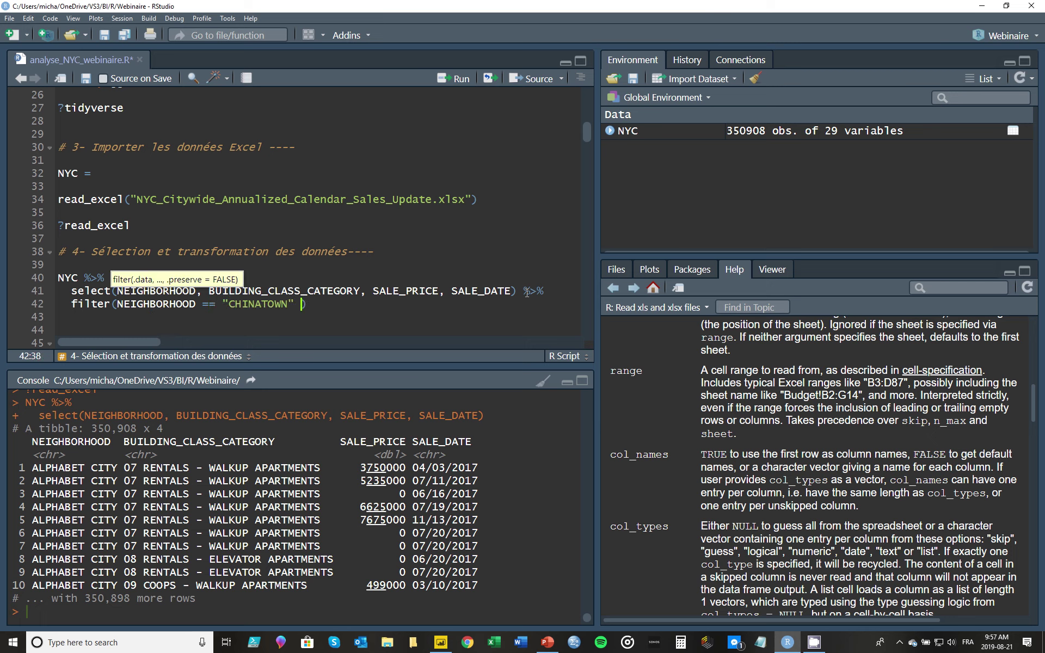
pyautogui.write('|')
# Copy the CHINATOWN condition onto five more lines inside the filter call and remove the trailing | from the last one.
pyautogui.click(118, 303)
pyautogui.moveTo(119, 304); pyautogui.dragTo(307, 305)
pyautogui.click(307, 305)
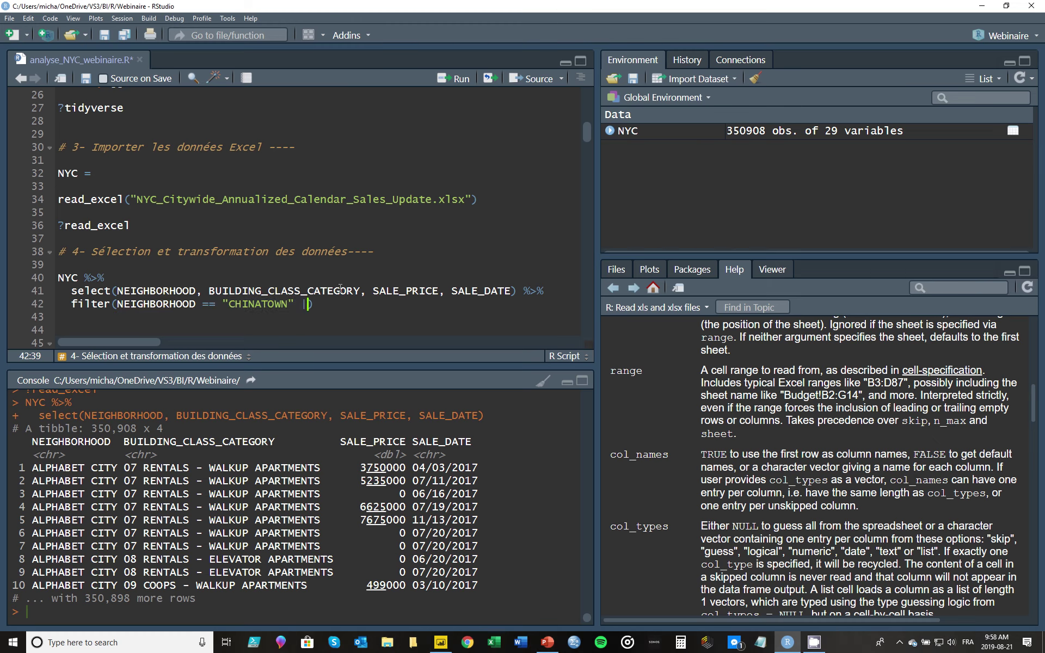
pyautogui.press('Return')
pyautogui.write('NEIGHBORHOOD == "CHINATOWN" |')
pyautogui.press('Return')
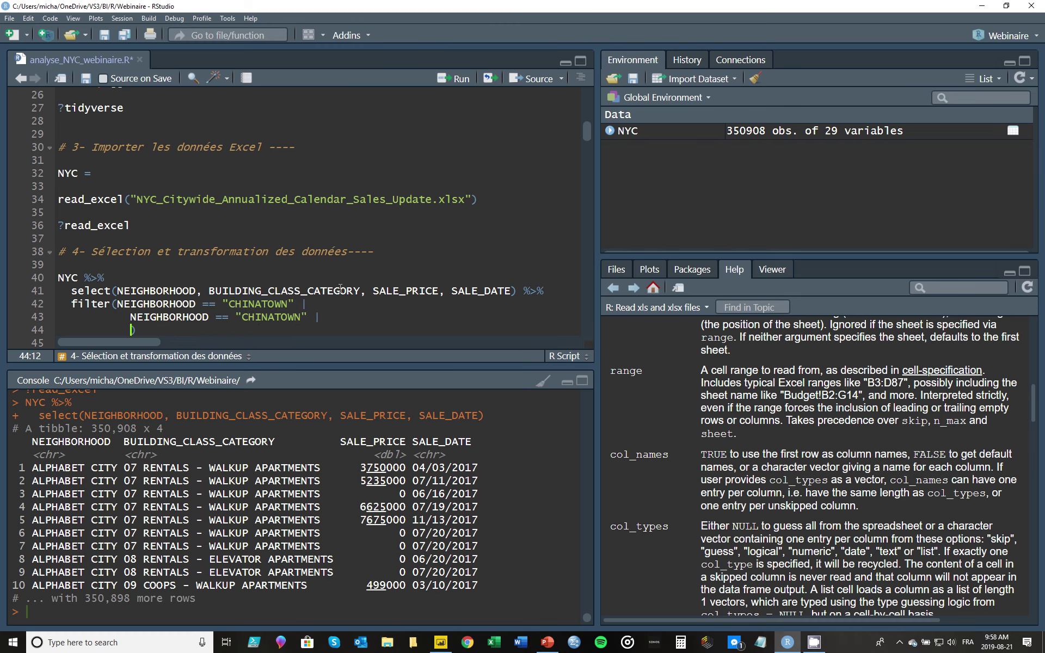
pyautogui.hotkey('ctrl', 'v')
pyautogui.press('Return')
pyautogui.hotkey('ctrl', 'v')
pyautogui.press('Return')
pyautogui.hotkey('ctrl', 'v')
pyautogui.press('Return')
pyautogui.hotkey('ctrl', 'v')
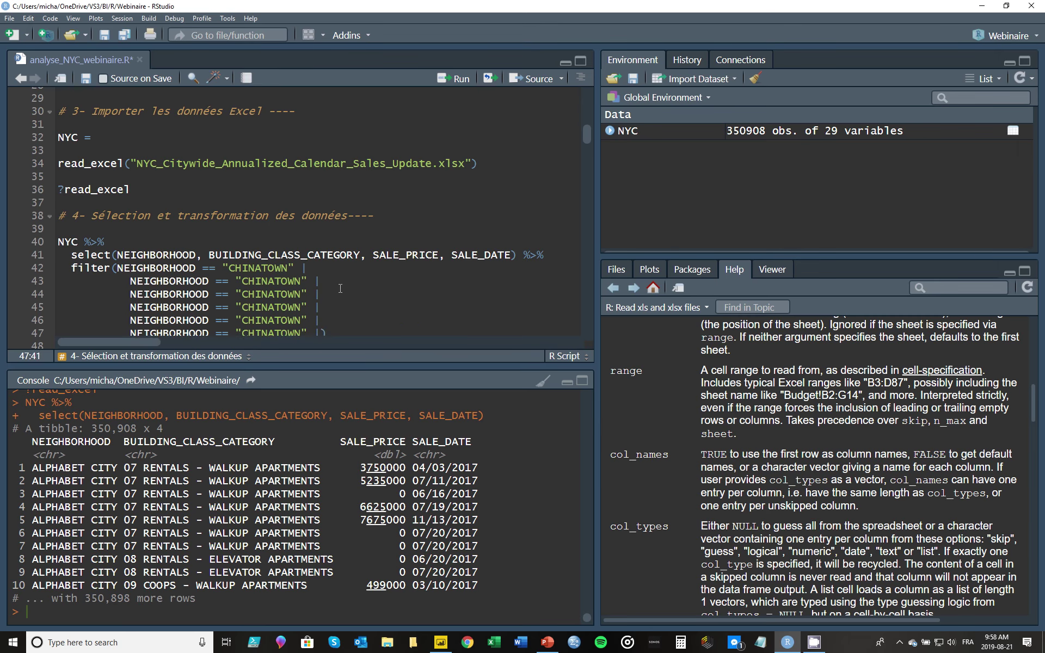
pyautogui.press('BackSpace')
pyautogui.click(303, 232)
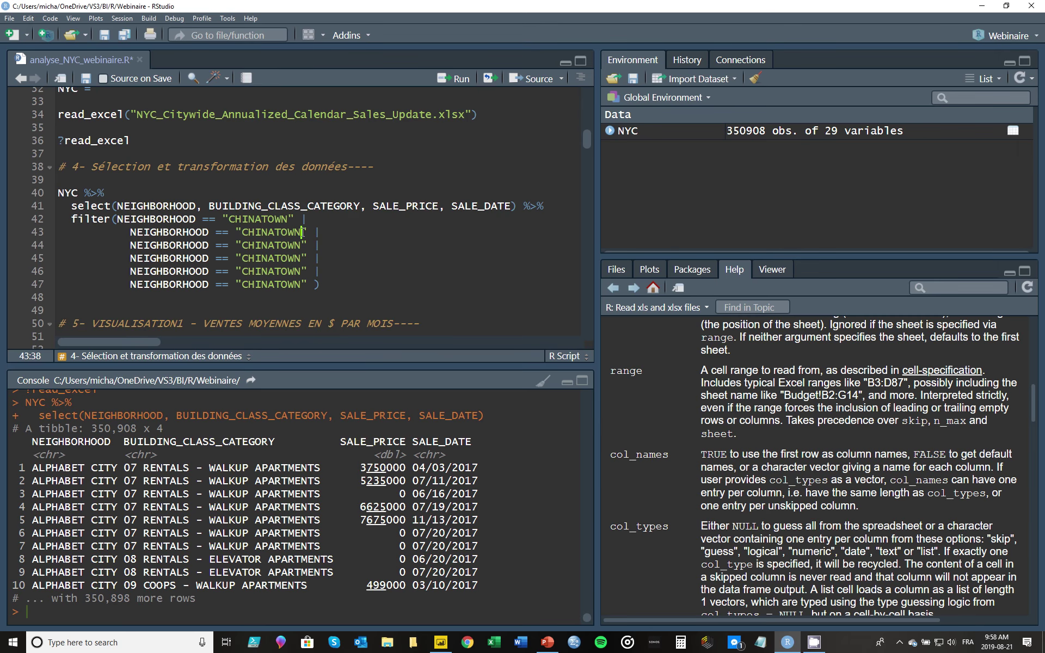
# Change the neighbourhood in the second filter condition to "FINANCIAL".
pyautogui.press('BackSpace')
pyautogui.press('BackSpace')
pyautogui.press('BackSpace')
pyautogui.press('BackSpace')
pyautogui.press('BackSpace')
pyautogui.press('BackSpace')
pyautogui.press('BackSpace')
pyautogui.press('BackSpace')
pyautogui.press('BackSpace')
pyautogui.write('FINANCIAL')
# Change the neighbourhood in the third filter condition to "HARLEM-CENTRAL".
pyautogui.click(303, 245)
pyautogui.press('BackSpace')
pyautogui.press('BackSpace')
pyautogui.press('BackSpace')
pyautogui.press('BackSpace')
pyautogui.press('BackSpace')
pyautogui.press('BackSpace')
pyautogui.press('BackSpace')
pyautogui.press('BackSpace')
pyautogui.press('BackSpace')
pyautogui.write('HARLEM-CENTRAL')
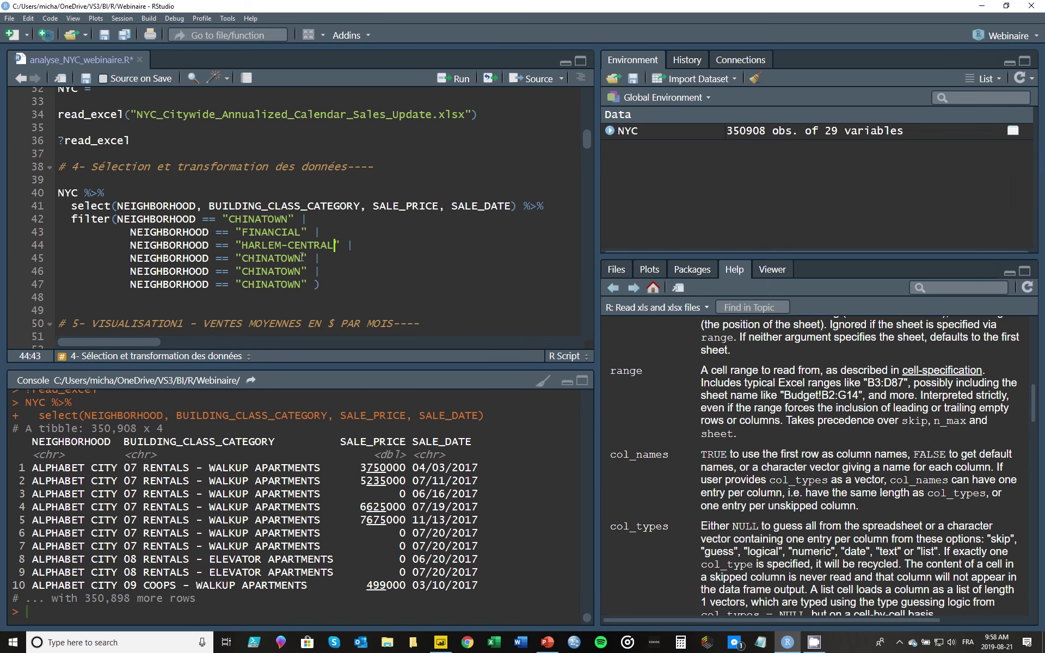
# Change the neighbourhood in the fourth filter condition to "BROOKLYN HEIGHTS".
pyautogui.click(301, 257)
pyautogui.press('BackSpace')
pyautogui.press('BackSpace')
pyautogui.press('BackSpace')
pyautogui.press('BackSpace')
pyautogui.press('BackSpace')
pyautogui.press('BackSpace')
pyautogui.press('BackSpace')
pyautogui.press('BackSpace')
pyautogui.press('BackSpace')
pyautogui.write('BROOKLYN HEIGHTS')
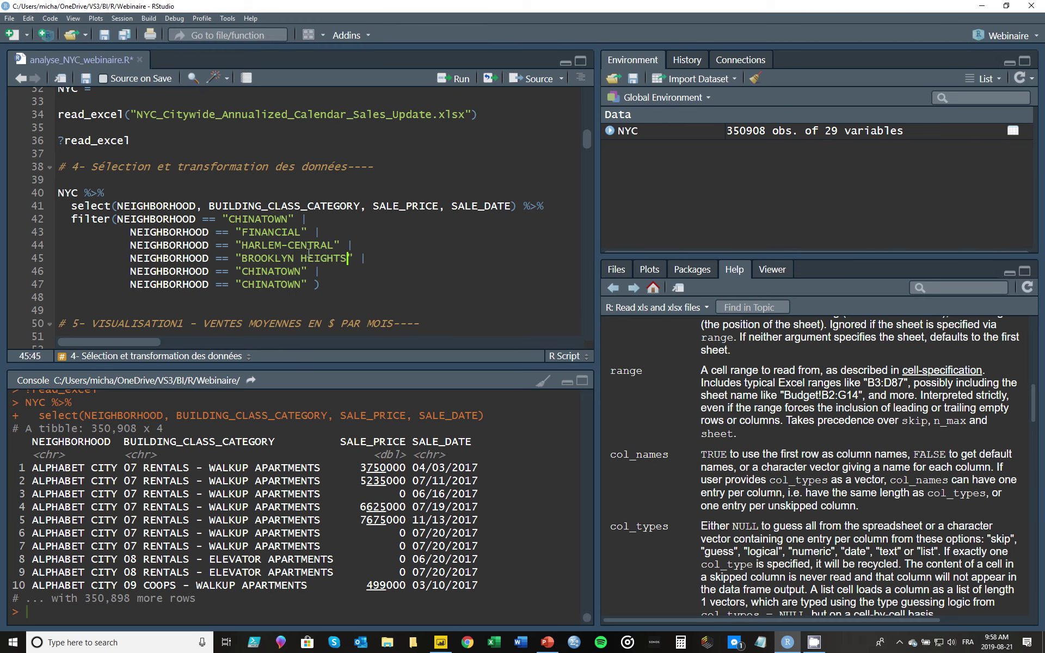
# Change the neighbourhood in the fifth filter condition to "DOWNTOWN-FULTON FERRY".
pyautogui.click(303, 271)
pyautogui.press('BackSpace')
pyautogui.press('BackSpace')
pyautogui.press('BackSpace')
pyautogui.press('BackSpace')
pyautogui.press('BackSpace')
pyautogui.press('BackSpace')
pyautogui.press('BackSpace')
pyautogui.press('BackSpace')
pyautogui.press('BackSpace')
pyautogui.write('DOWNTOEN')
pyautogui.press('BackSpace')
pyautogui.press('BackSpace')
pyautogui.write('WN-FULTON ')
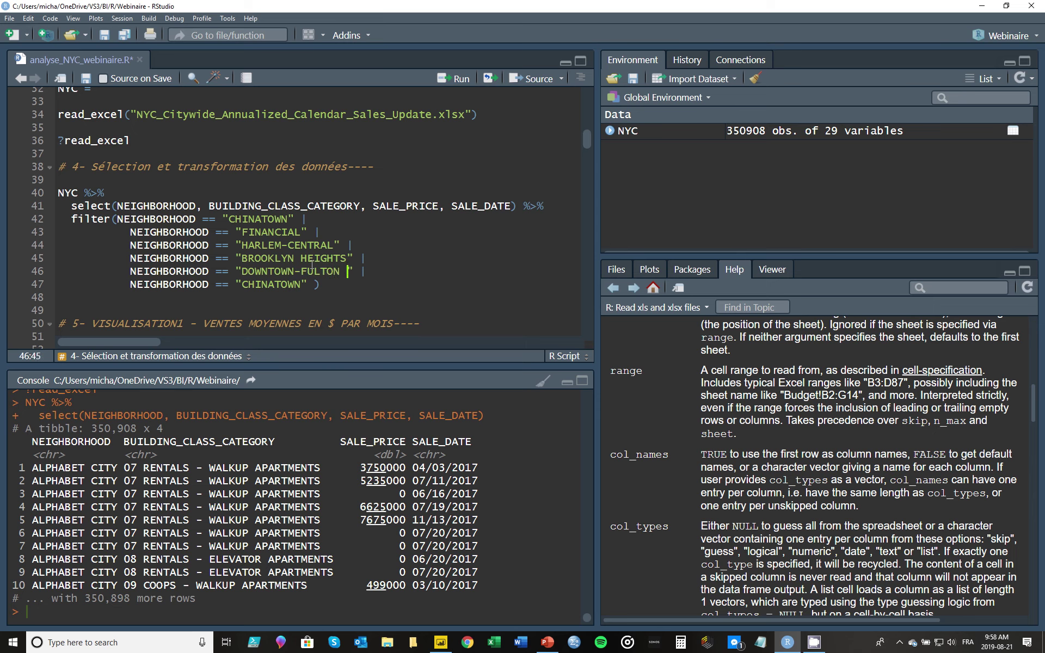
pyautogui.write('FERRY')
# Change the neighbourhood in the last filter condition to "MANHATTAN BEACH".
pyautogui.click(304, 284)
pyautogui.press('BackSpace')
pyautogui.press('BackSpace')
pyautogui.press('BackSpace')
pyautogui.press('BackSpace')
pyautogui.press('BackSpace')
pyautogui.press('BackSpace')
pyautogui.press('BackSpace')
pyautogui.press('BackSpace')
pyautogui.press('BackSpace')
pyautogui.write('MANHATTAN BEACH')
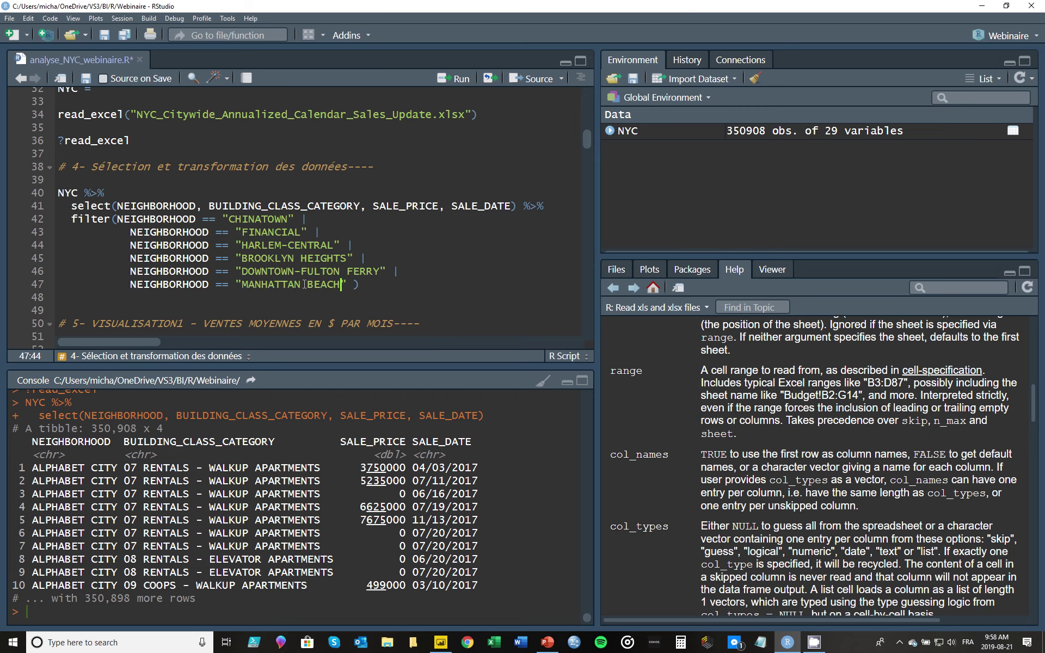
# Run the NYC pipeline through the six-neighbourhood filter and examine the row count of the printed tibble.
pyautogui.click(372, 285)
pyautogui.moveTo(372, 285); pyautogui.dragTo(59, 193)
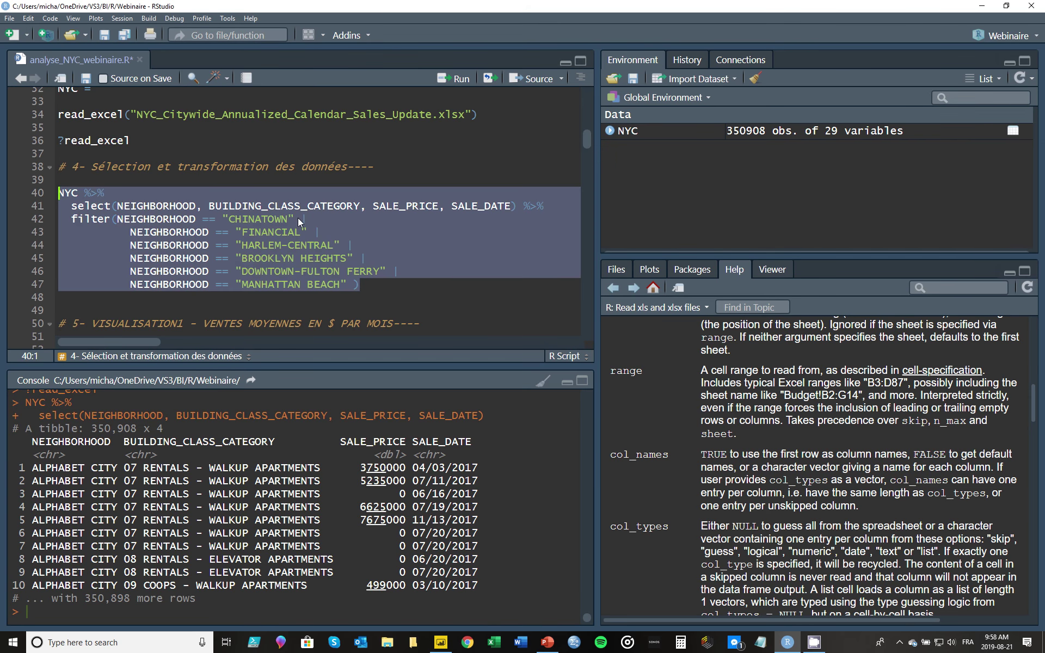
pyautogui.hotkey('ctrl', 'Return')
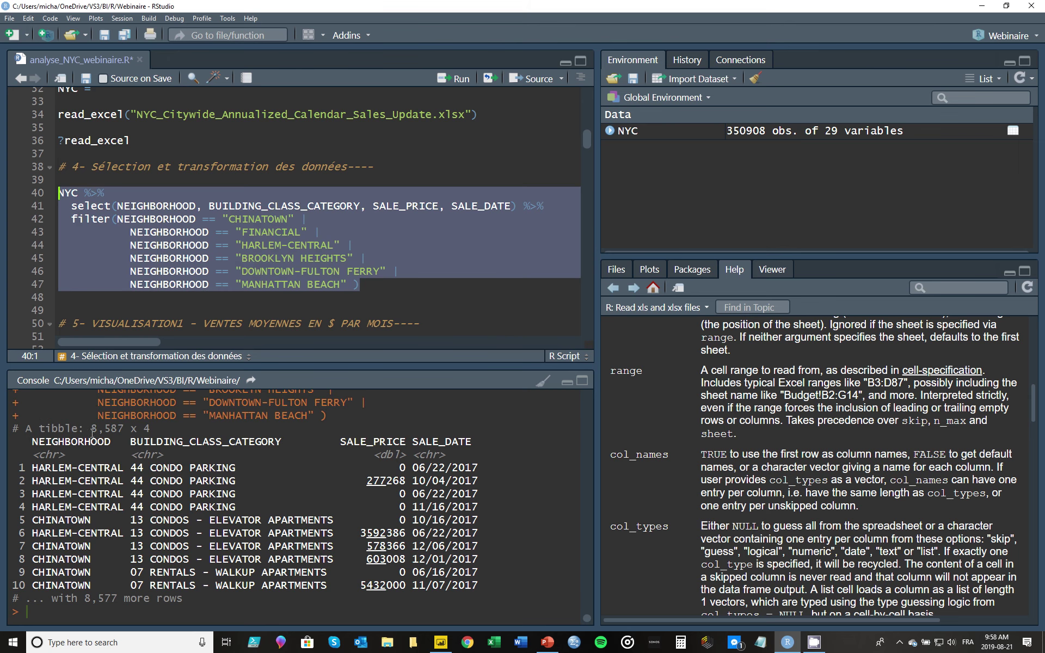
pyautogui.moveTo(93, 433); pyautogui.dragTo(123, 430)
# Pipe the neighbourhood filter into a second filter call with SALE_PRICE != 0 and run the whole pipeline.
pyautogui.click(374, 288)
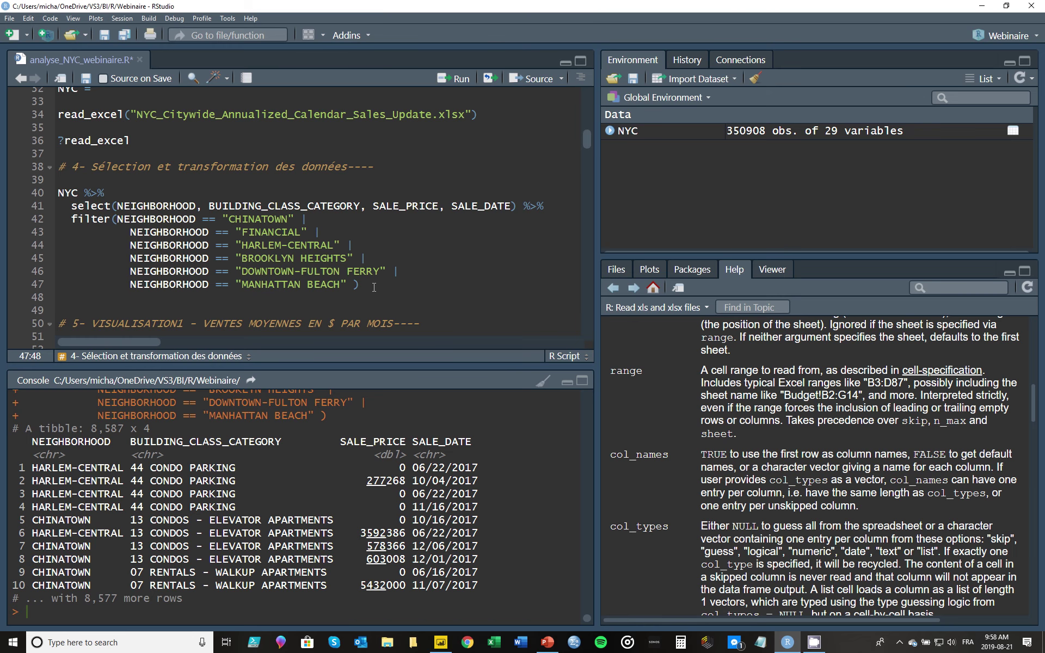
pyautogui.hotkey('ctrl', 'shift', 'm')
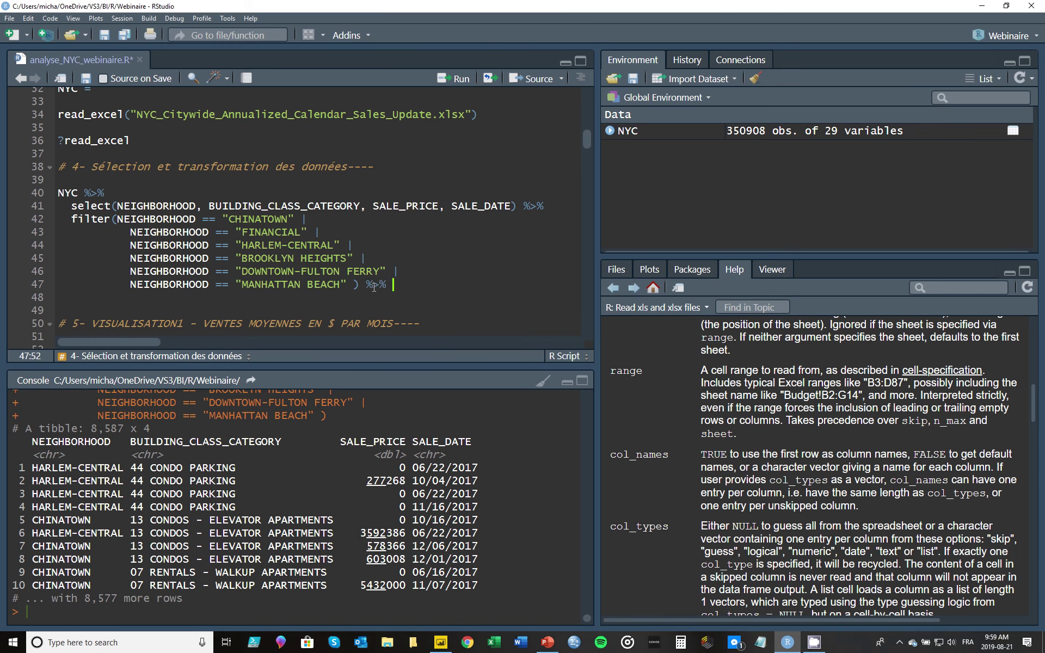
pyautogui.press('Return')
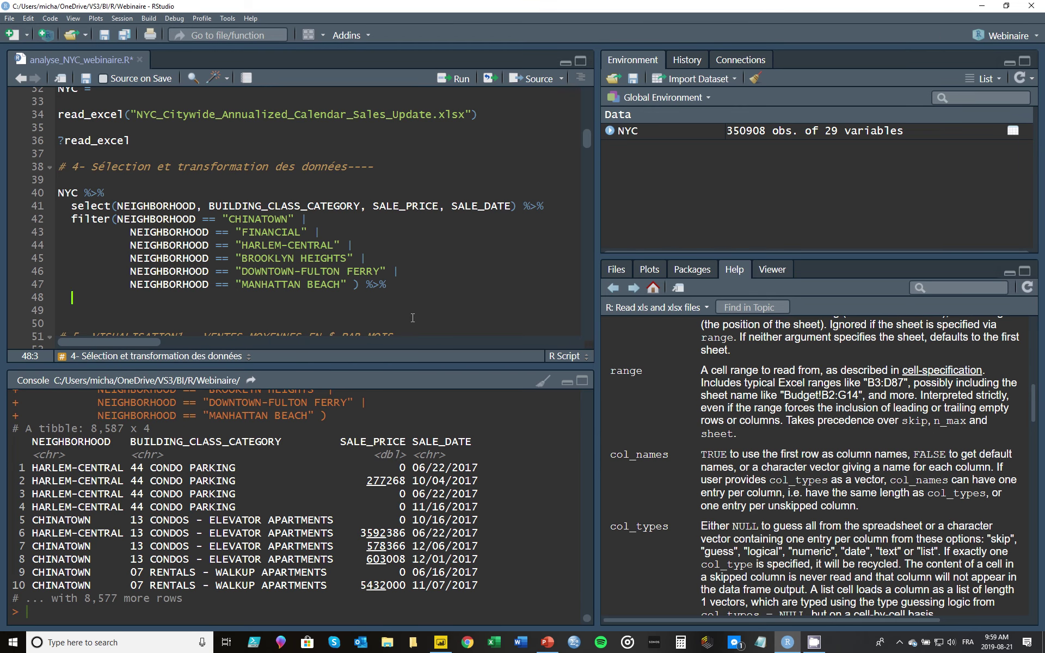
pyautogui.write('filter(')
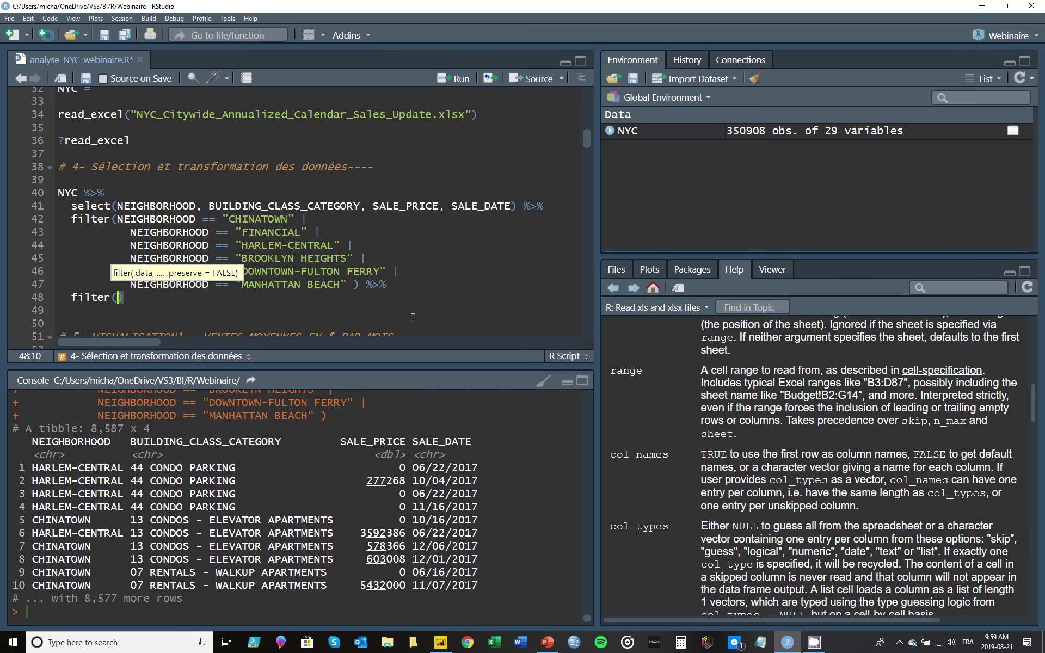
pyautogui.write('SALE_PRI')
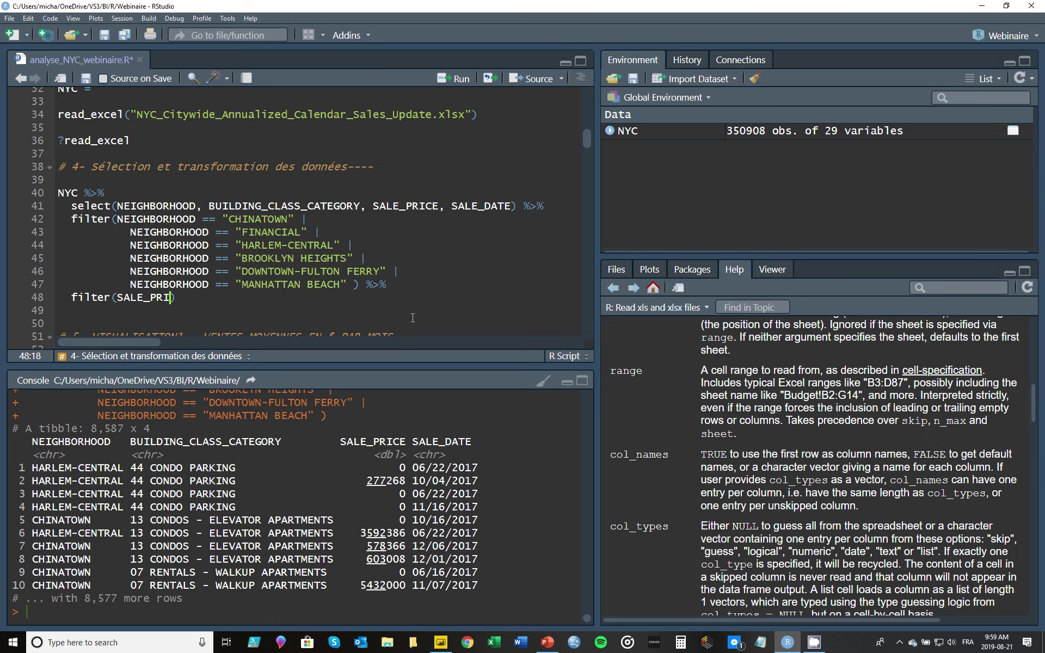
pyautogui.write('CE !')
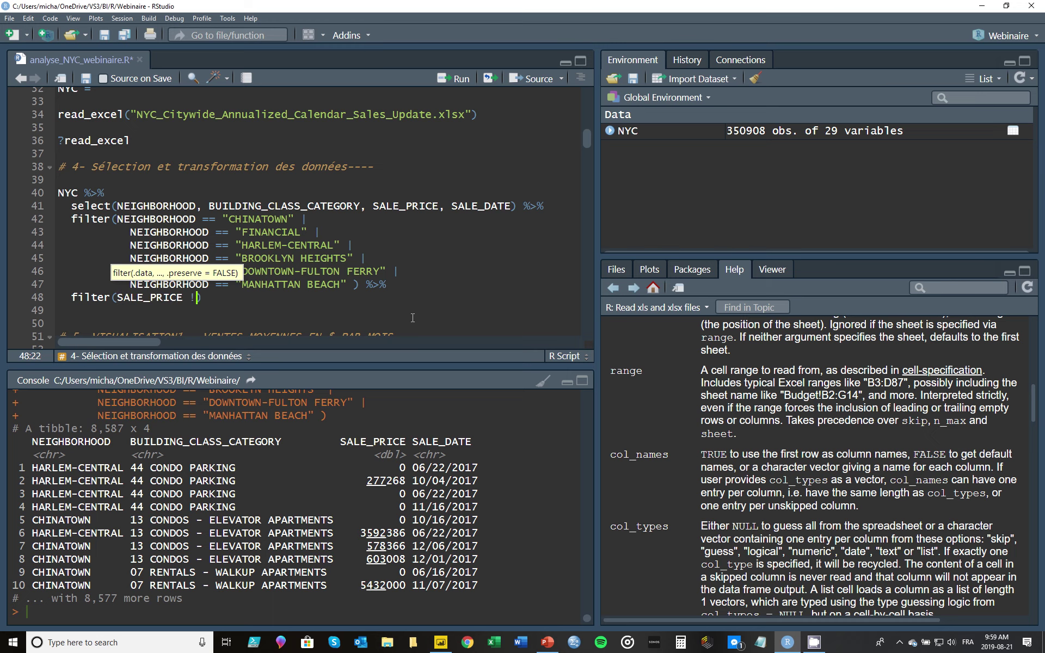
pyautogui.write('= 0)')
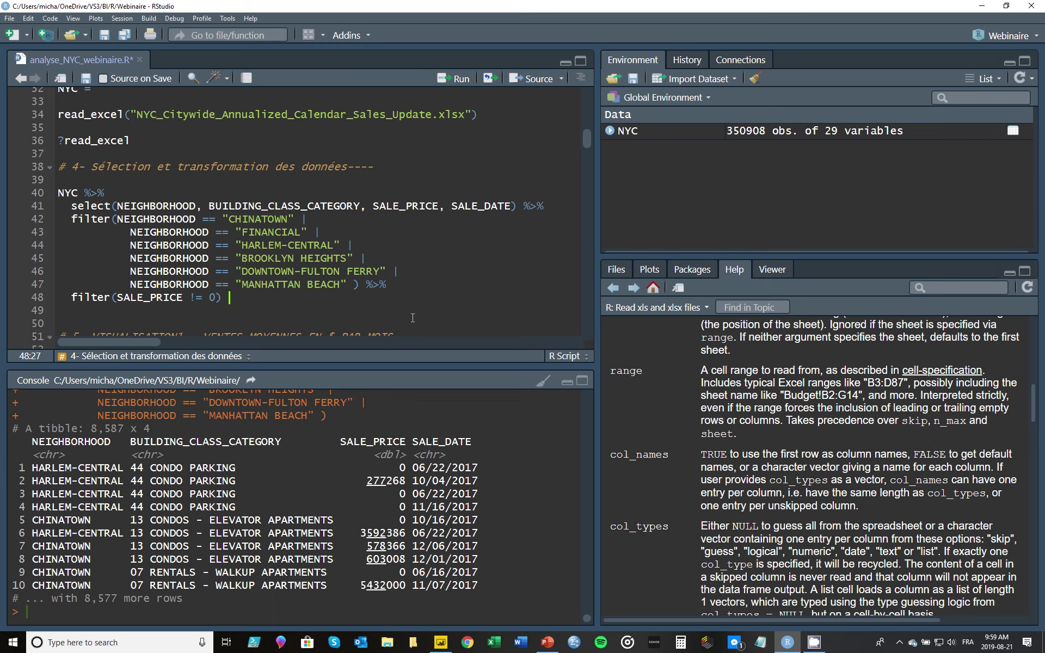
pyautogui.moveTo(274, 303); pyautogui.dragTo(53, 197)
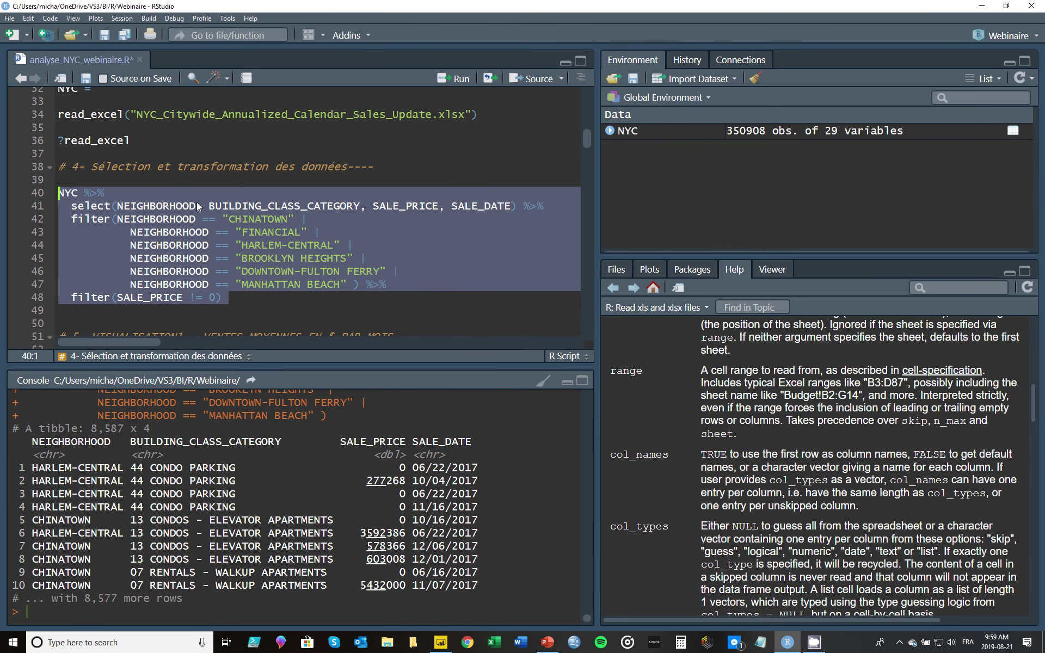
pyautogui.hotkey('ctrl', 'Return')
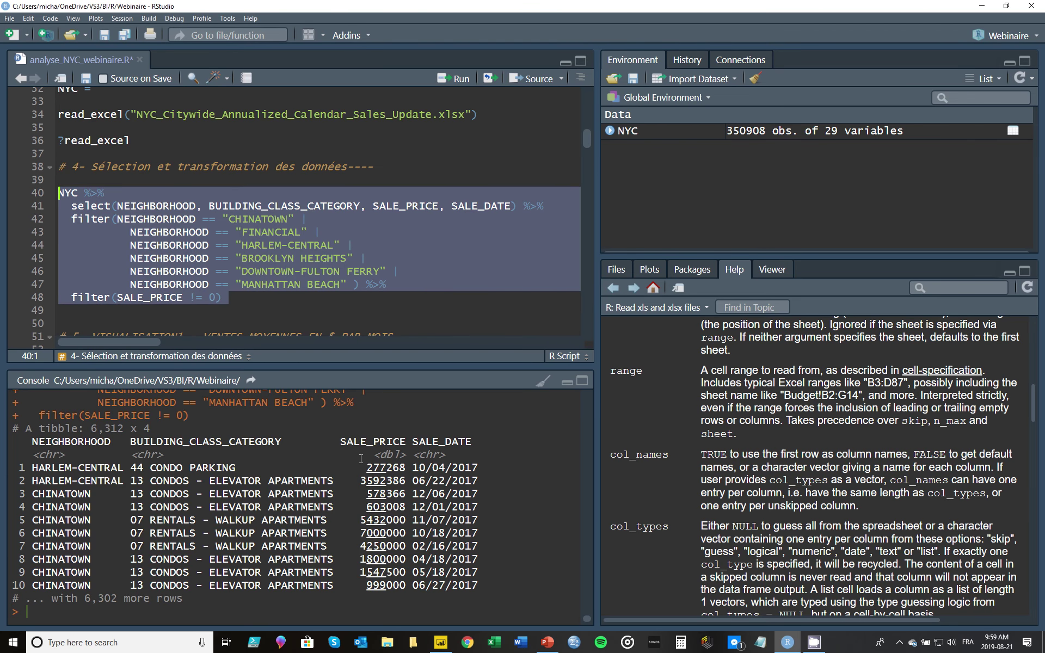
# Pipe the SALE_PRICE filter into a mutate call that converts the date column with SALE_DATE = mdy(SALE_DATE).
pyautogui.click(259, 303)
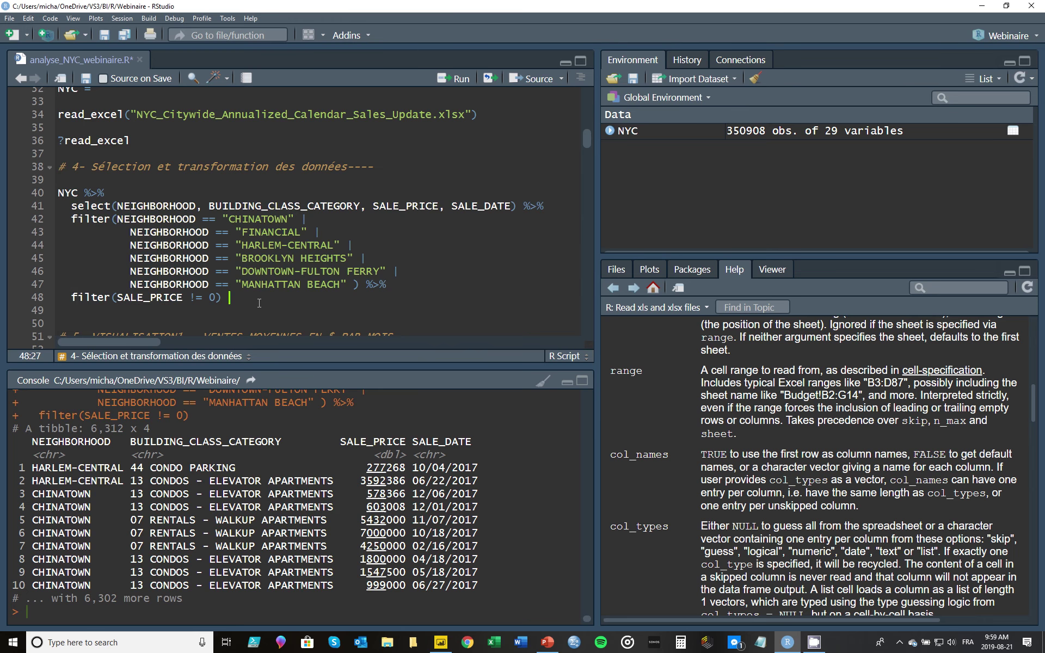
pyautogui.hotkey('ctrl', 'shift', 'm')
pyautogui.press('Return')
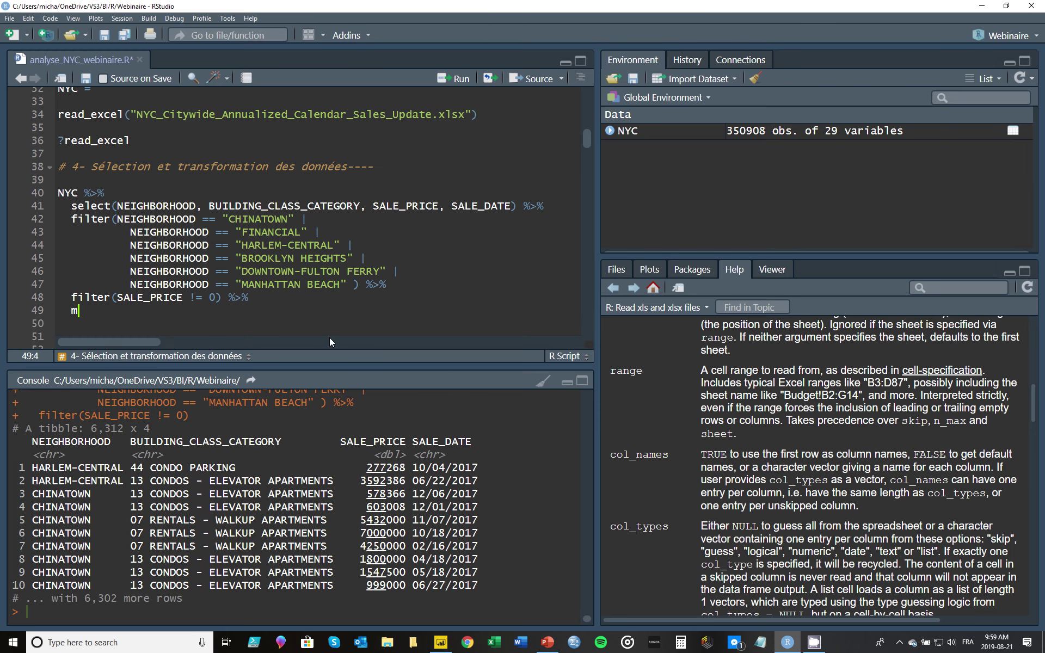
pyautogui.write('mutate')
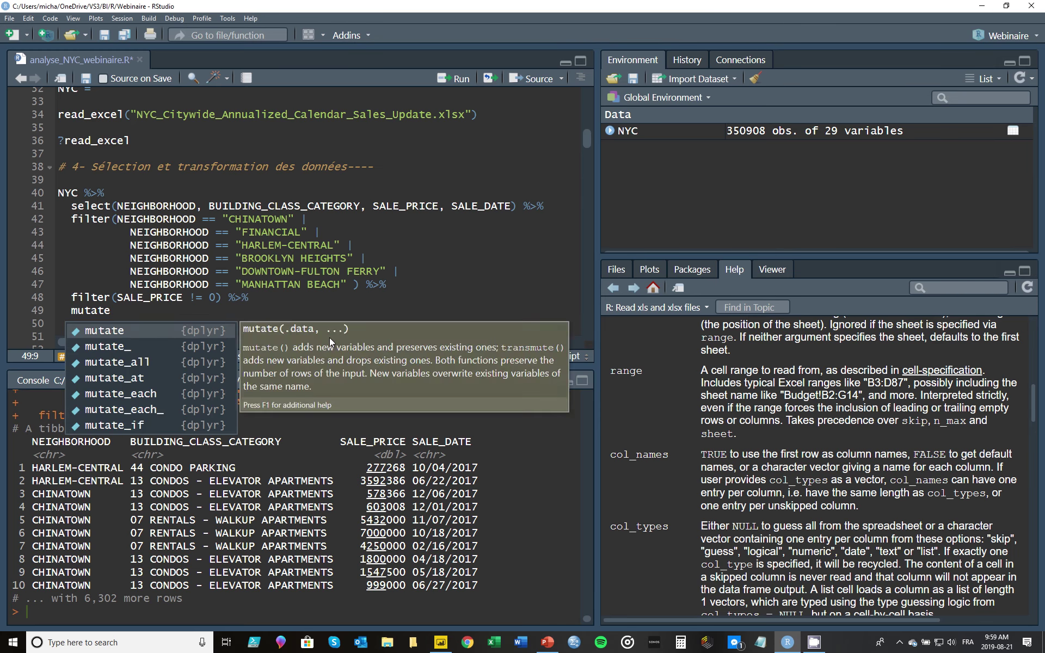
pyautogui.press('Tab')
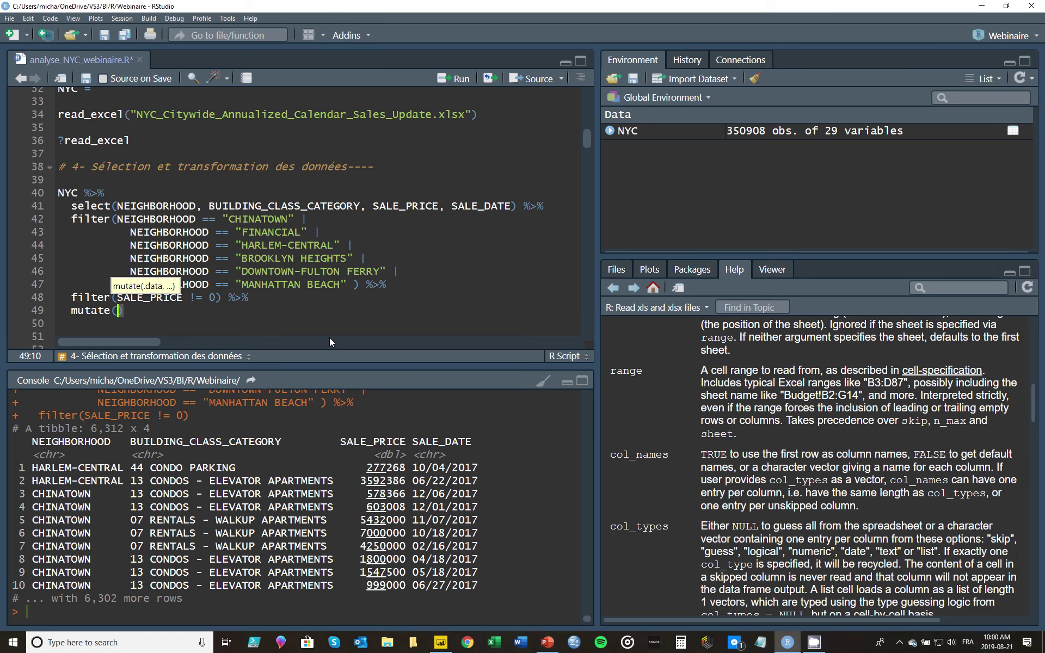
pyautogui.write('SALE_DATE')
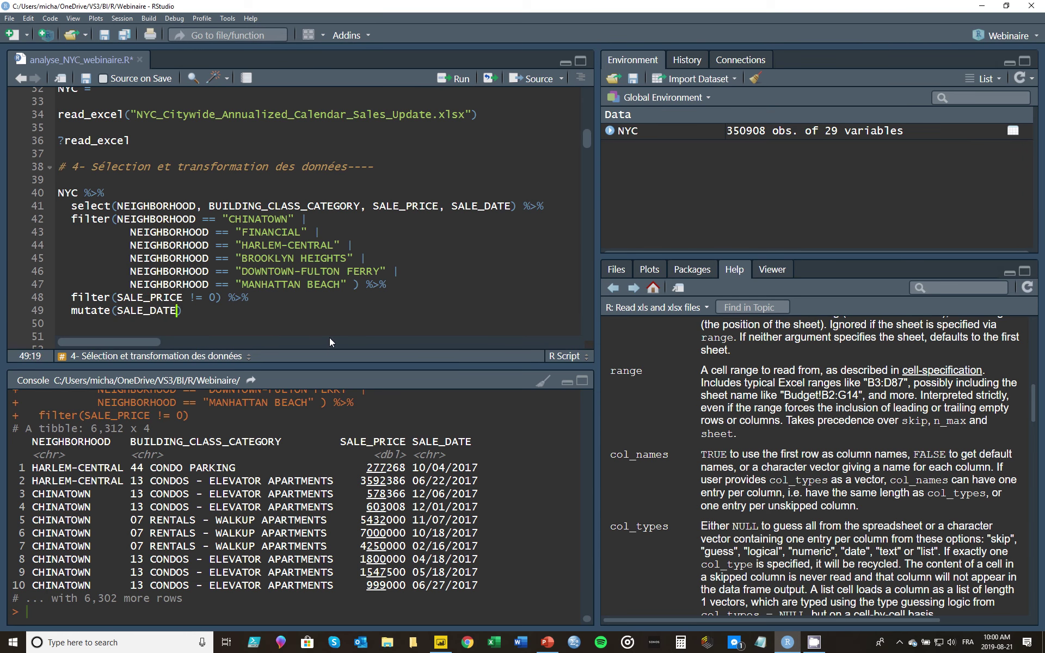
pyautogui.write(' = ')
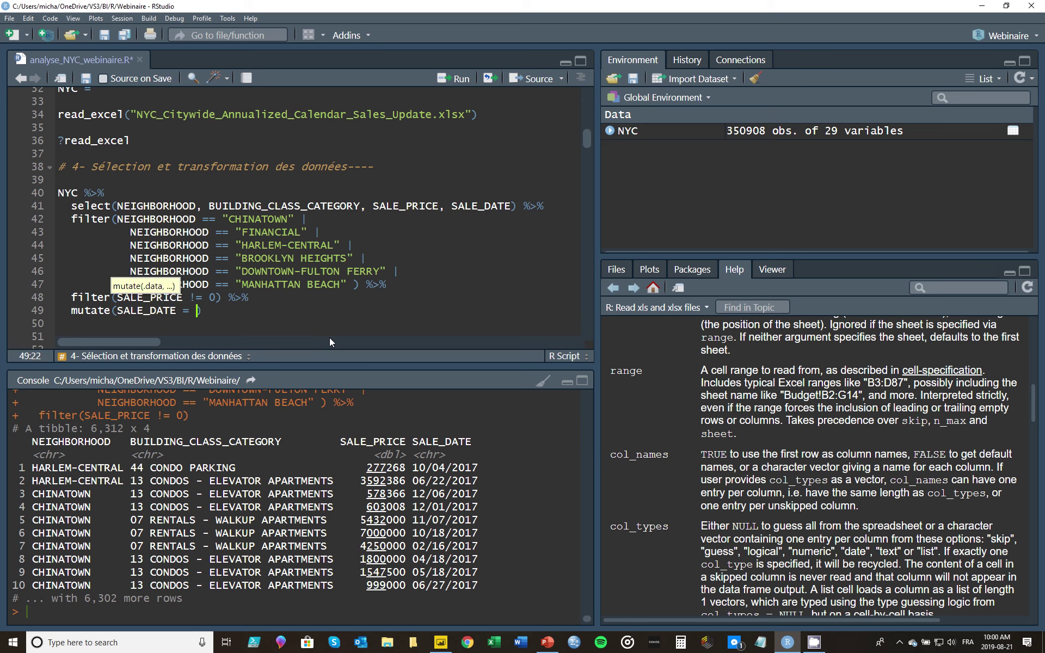
pyautogui.write('mdy')
pyautogui.press('Tab')
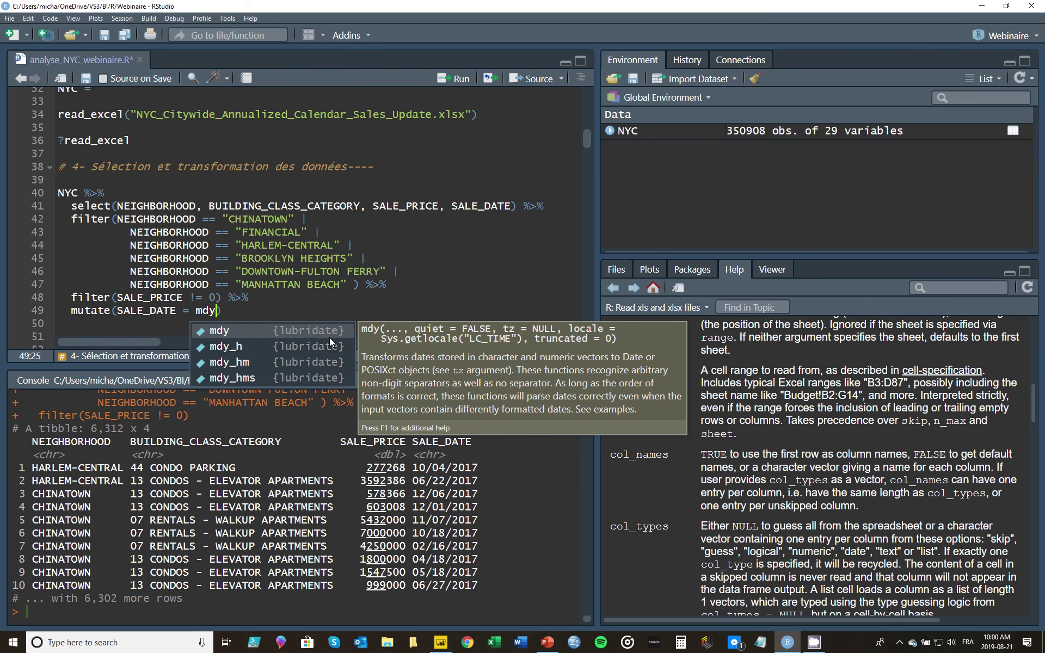
pyautogui.press('Tab')
pyautogui.write('SAL')
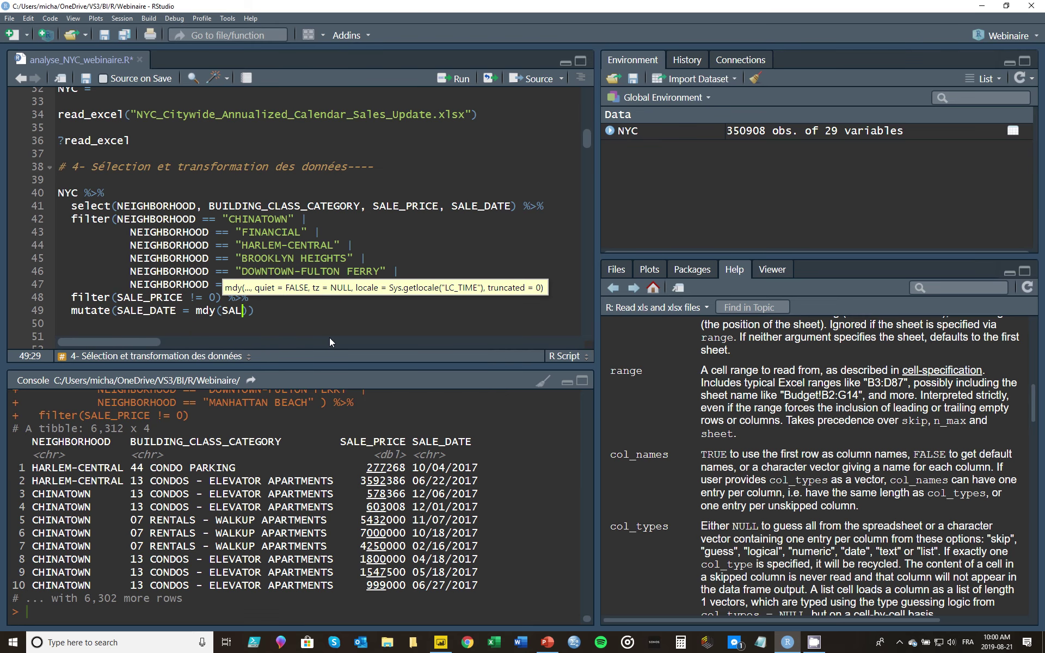
pyautogui.write('E_DATE')
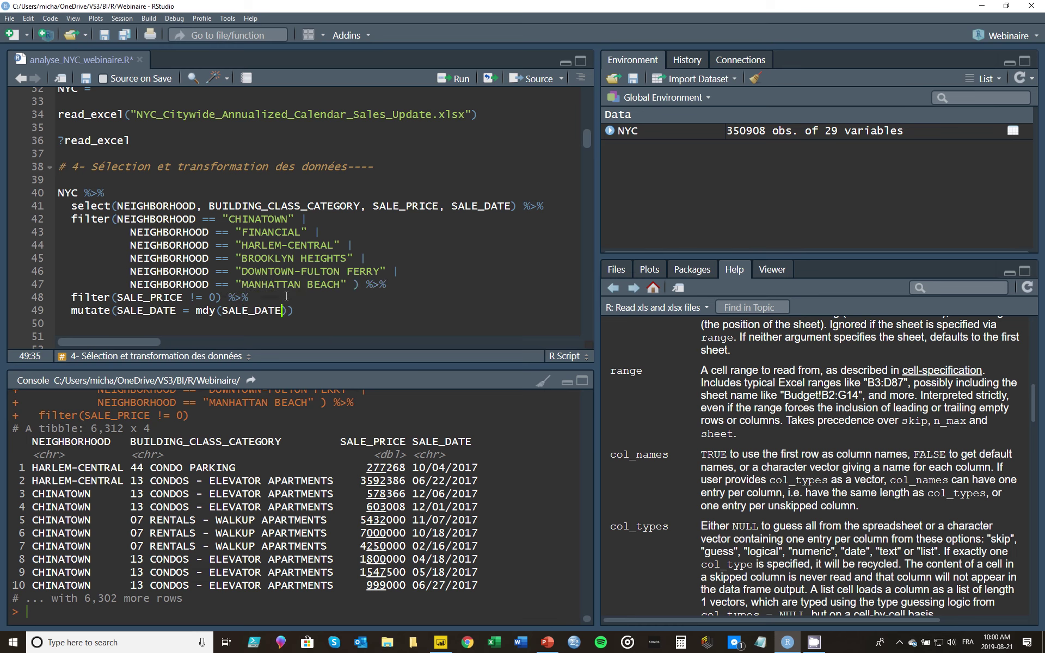
pyautogui.press('End')
# Run the NYC pipeline through the mutate call and examine the type of the SALE_DATE column.
pyautogui.moveTo(319, 311); pyautogui.dragTo(58, 192)
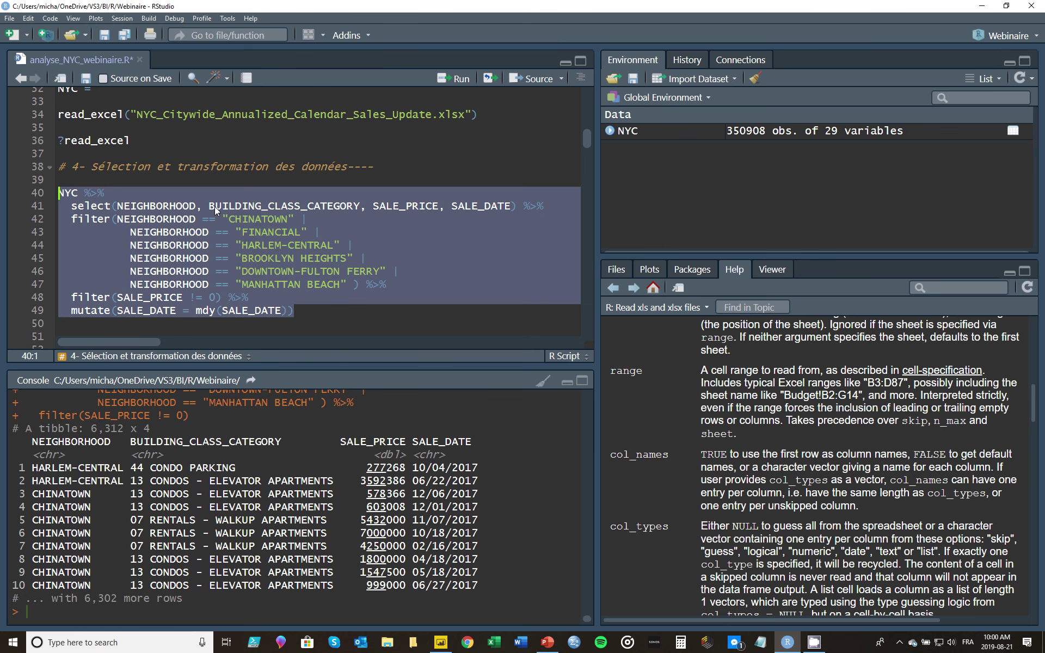
pyautogui.hotkey('ctrl', 'Return')
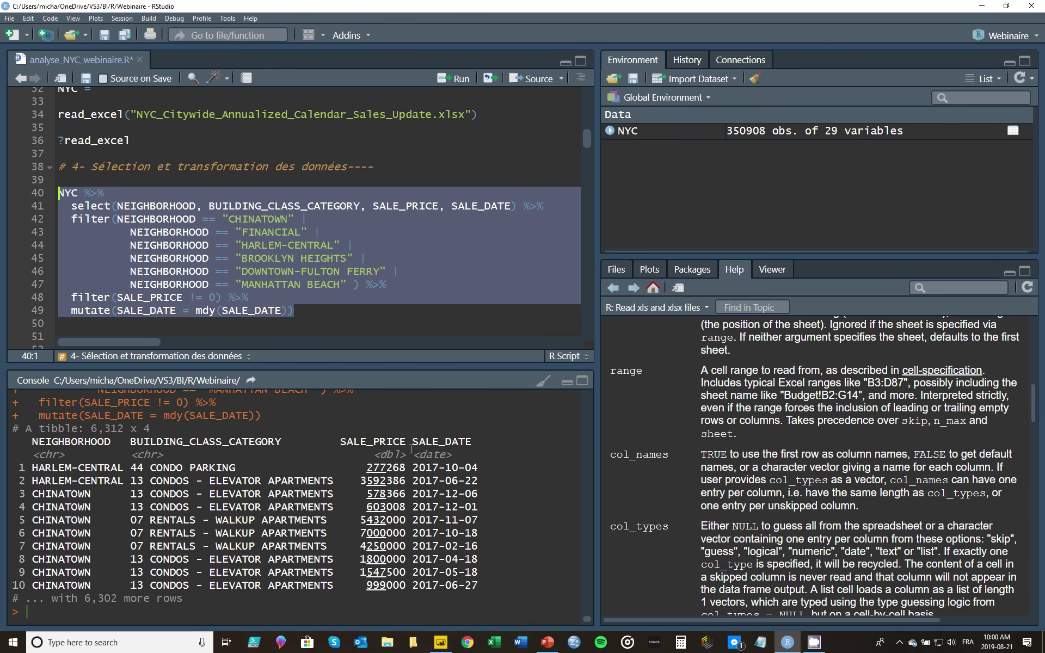
pyautogui.moveTo(419, 454); pyautogui.dragTo(458, 454)
# Pipe the mutate result into a filter call with the condition year(SALE_DATE) == "2017".
pyautogui.click(327, 312)
pyautogui.hotkey('ctrl', 'shift', 'm')
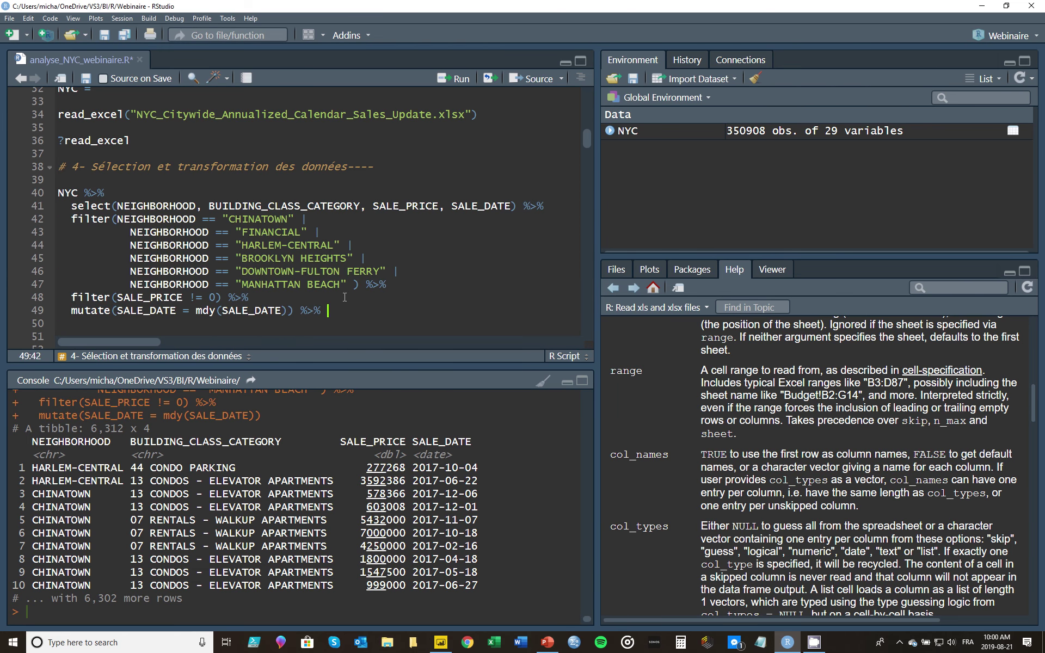
pyautogui.press('Return')
pyautogui.write('filter')
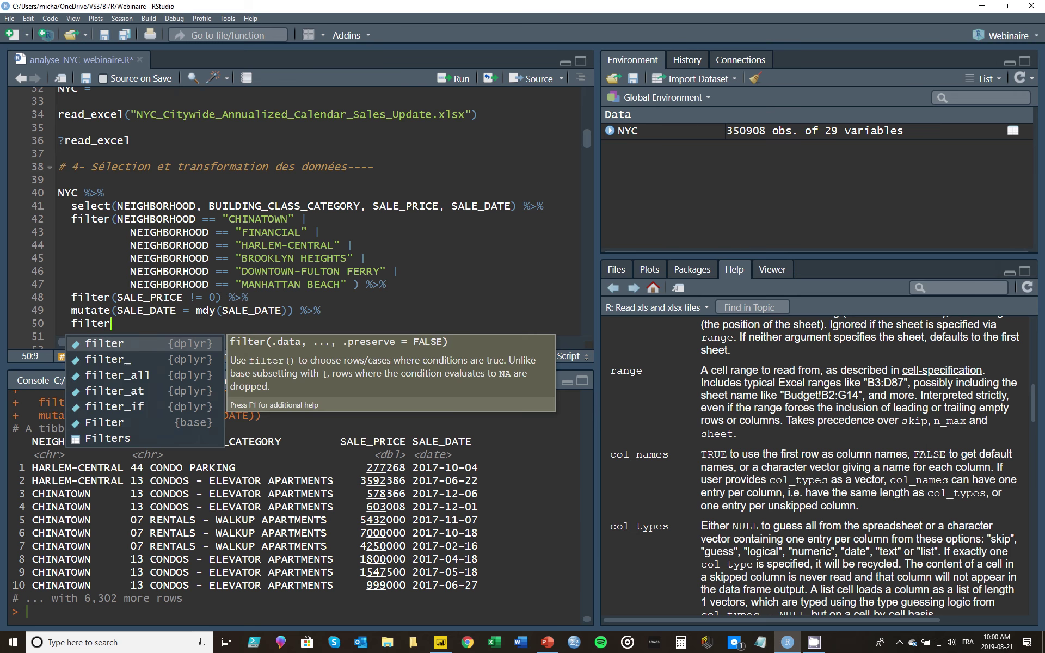
pyautogui.write('(')
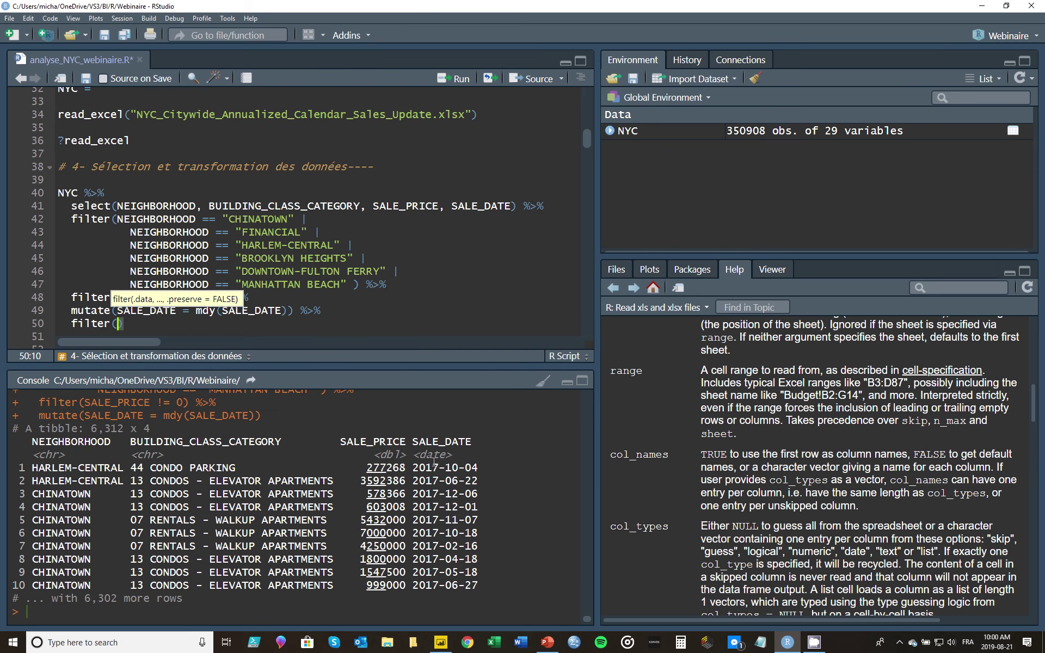
pyautogui.write('year(SAL')
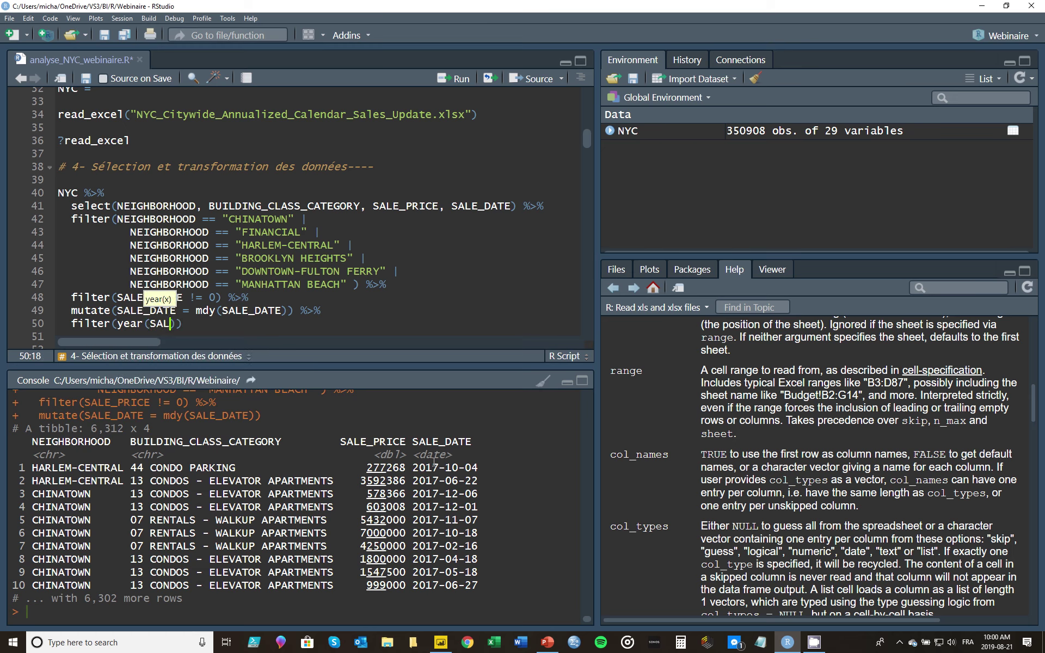
pyautogui.write('E_DATE)')
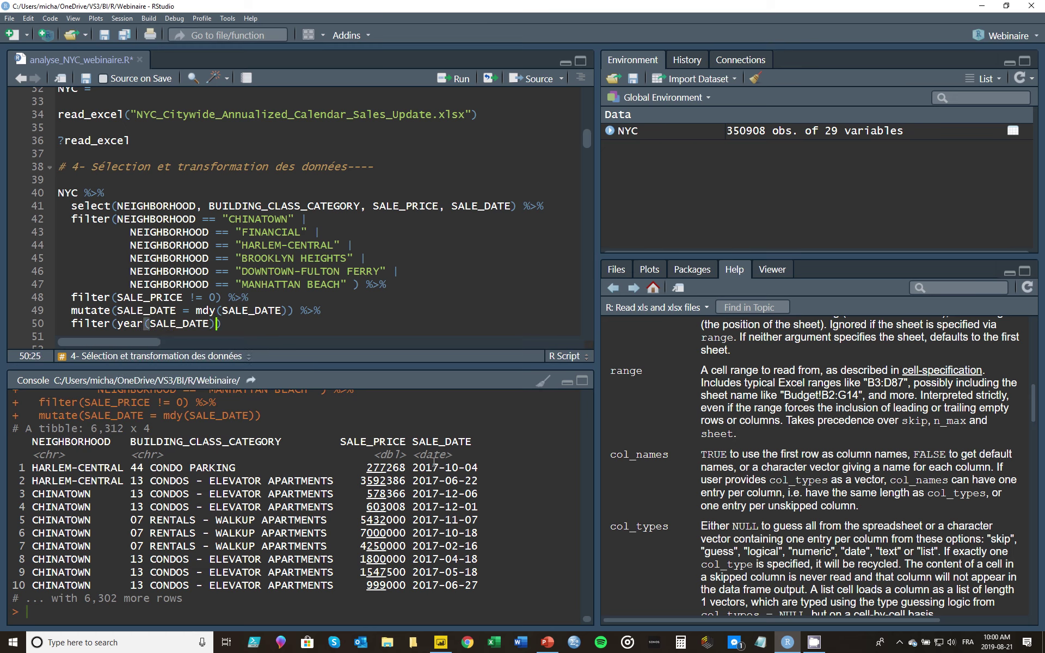
pyautogui.write(' == "2017')
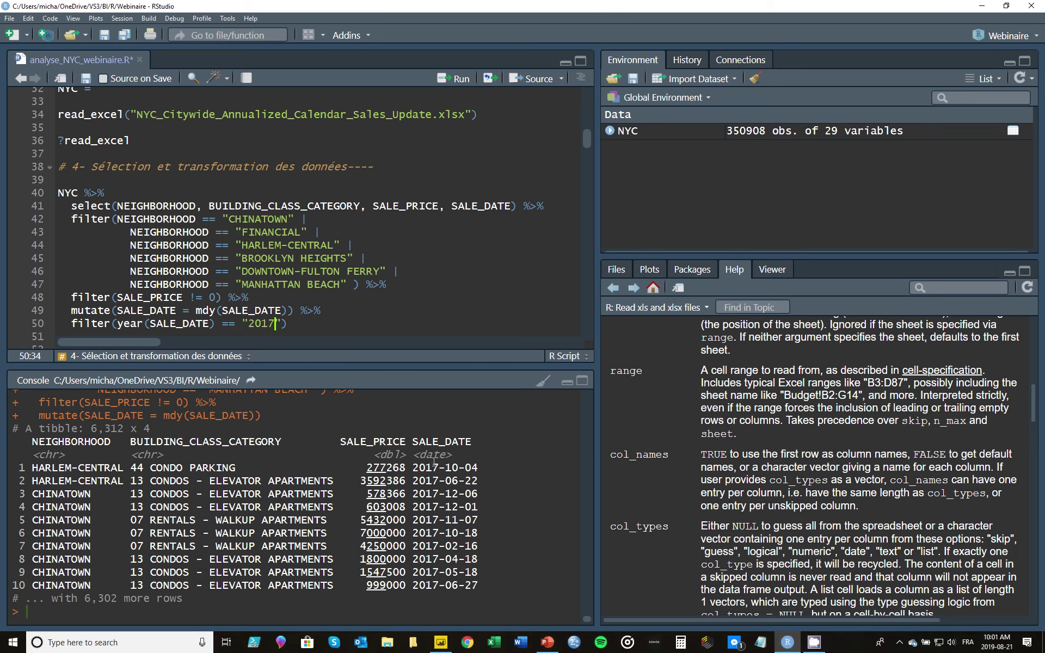
pyautogui.write('")')
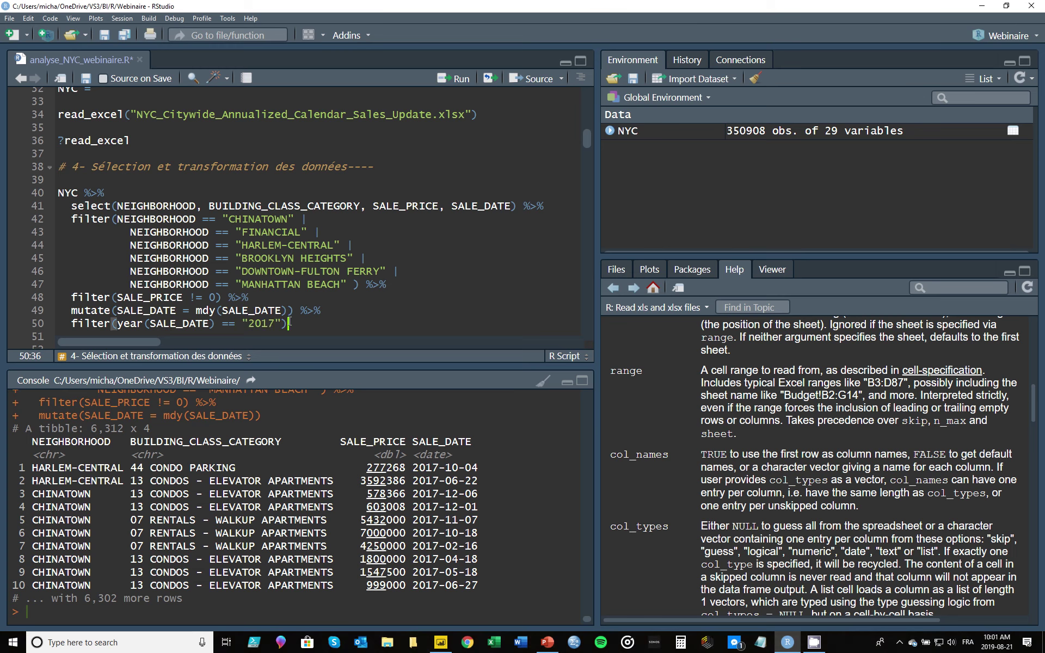
# Check the row count of the last printed tibble and run the whole NYC pipeline through the year filter.
pyautogui.moveTo(87, 429); pyautogui.dragTo(126, 430)
pyautogui.click(294, 324)
pyautogui.moveTo(294, 324); pyautogui.dragTo(61, 193)
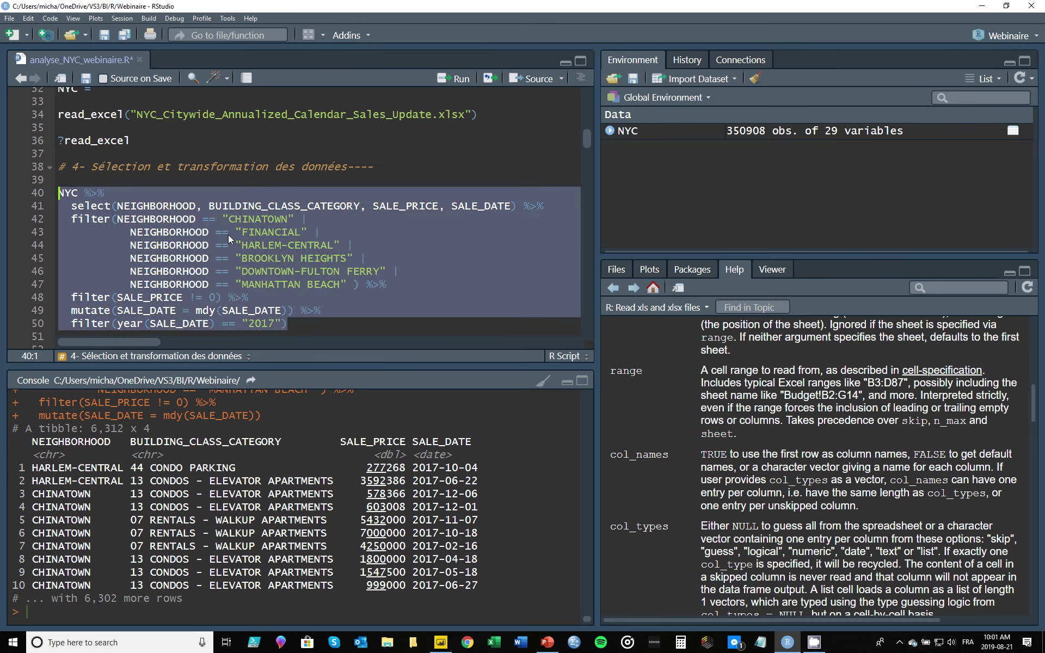
pyautogui.hotkey('ctrl', 'Return')
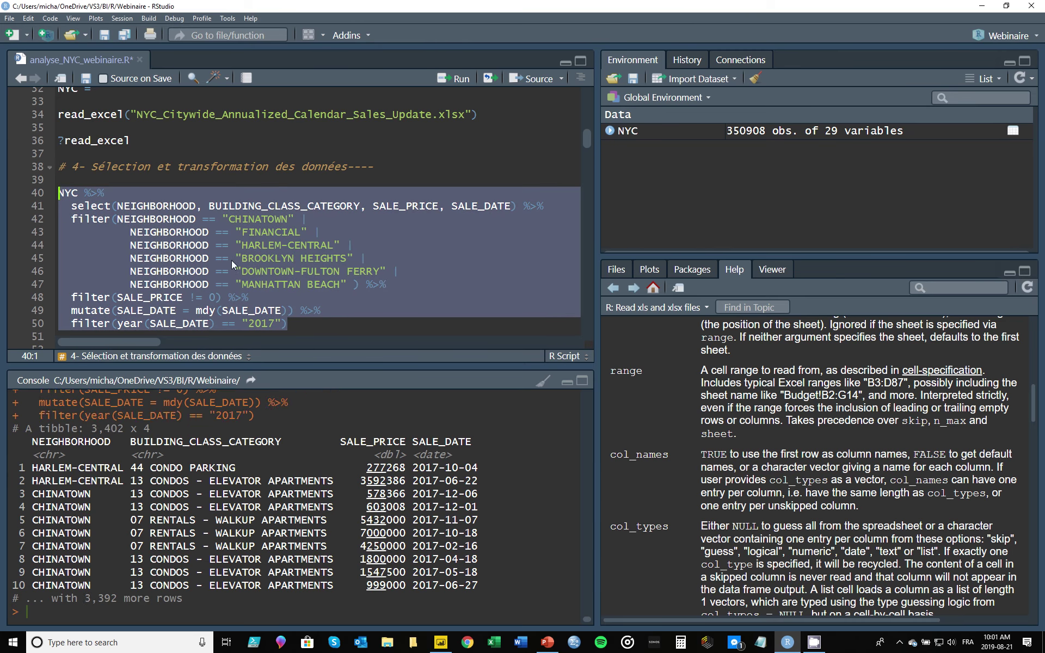
# Pipe the year(SALE_DATE) filter into a new mutate call on the following line of the NYC pipeline.
pyautogui.doubleClick(92, 428)
pyautogui.click(288, 325)
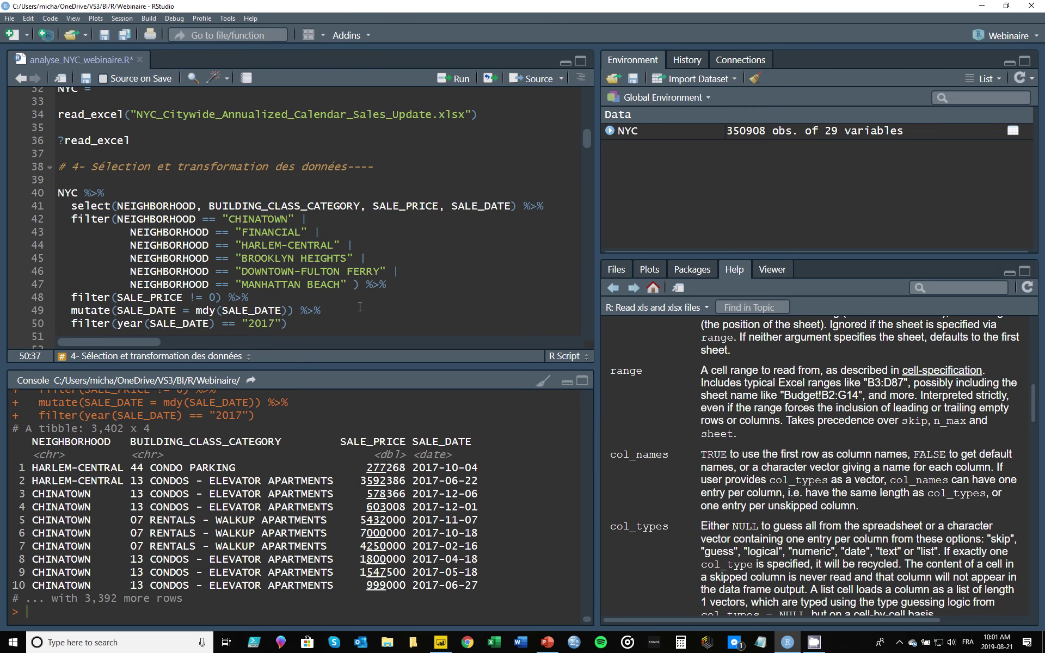
pyautogui.hotkey('ctrl', 'shift', 'm')
pyautogui.press('Return')
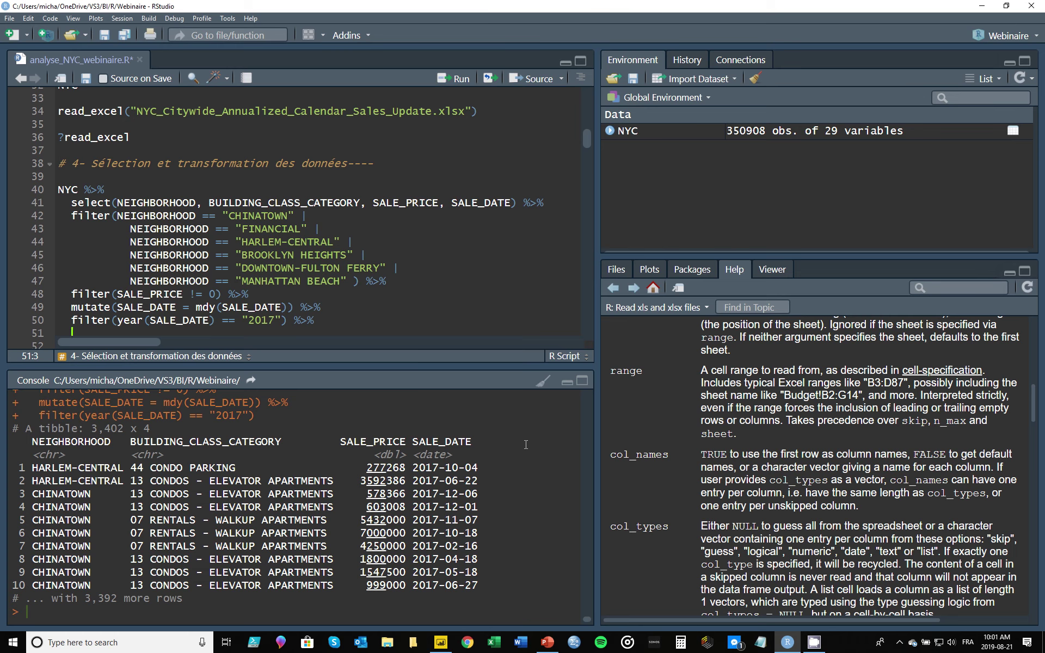
pyautogui.write('mutate')
pyautogui.scroll(-3, 247, 280)
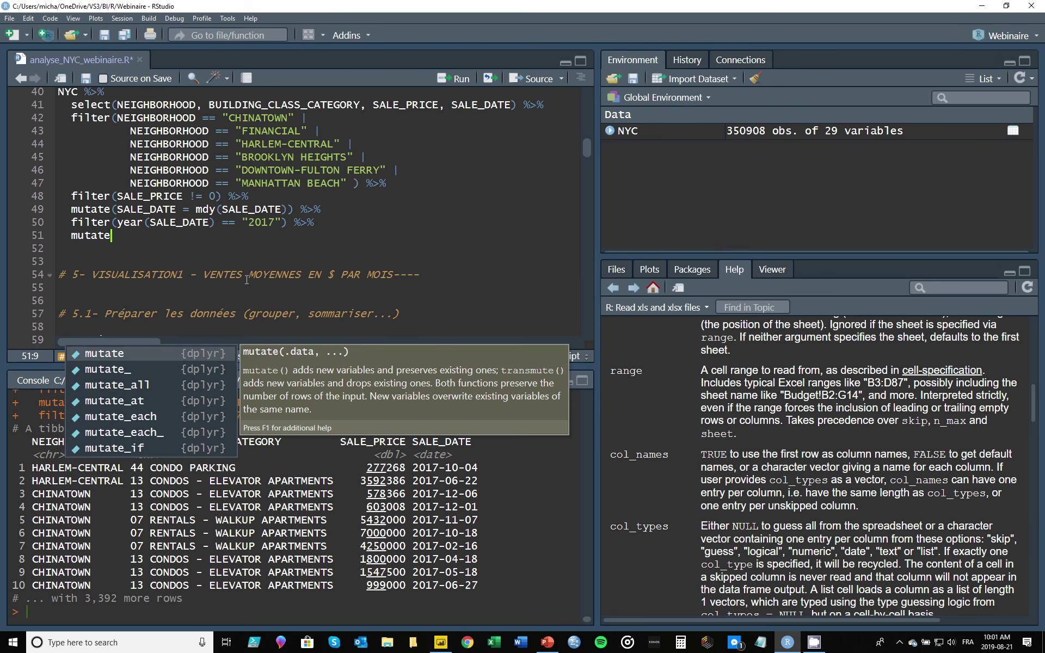
pyautogui.write('(')
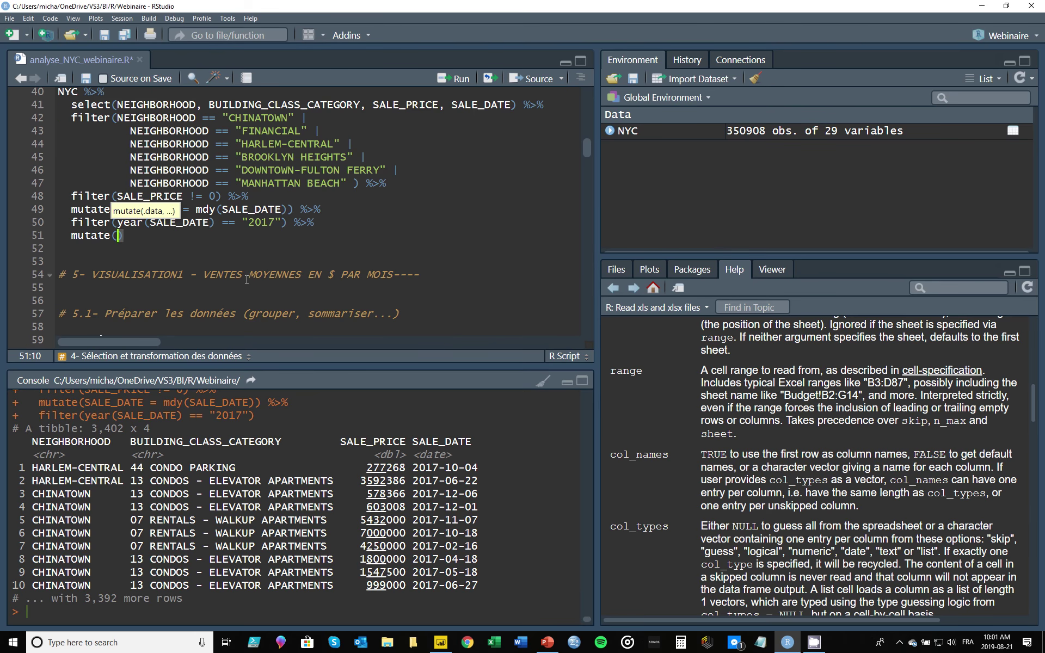
# Define a MONTH column in the new mutate call using the floor_date function.
pyautogui.write('MON')
pyautogui.write('TH')
pyautogui.write(' = ')
pyautogui.write('fllo')
pyautogui.press('BackSpace')
pyautogui.press('BackSpace')
pyautogui.write('oor_da')
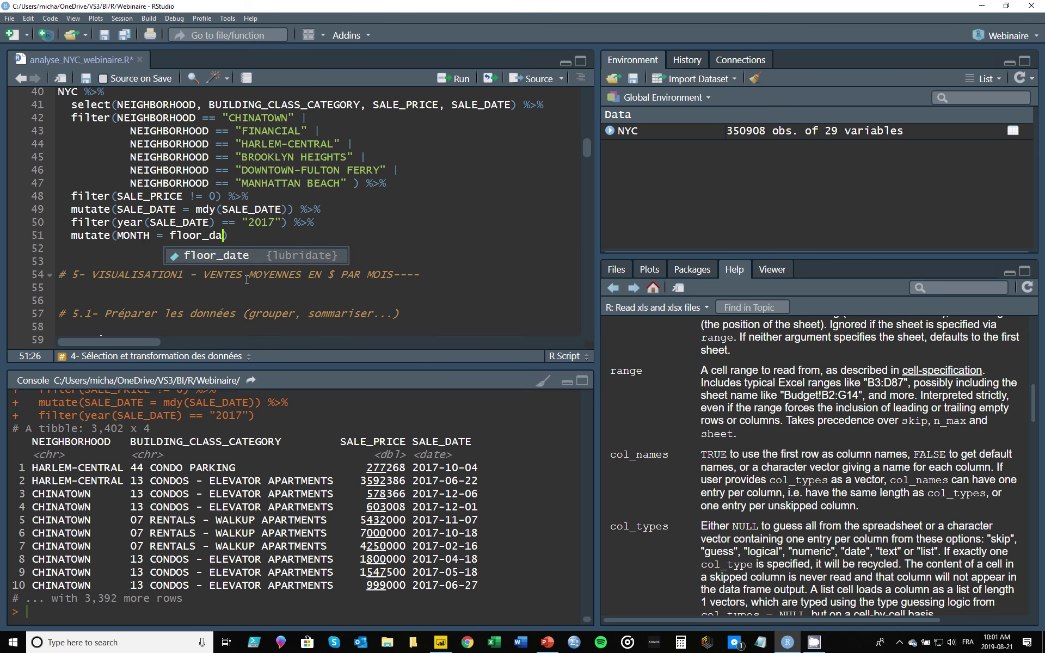
pyautogui.write('te')
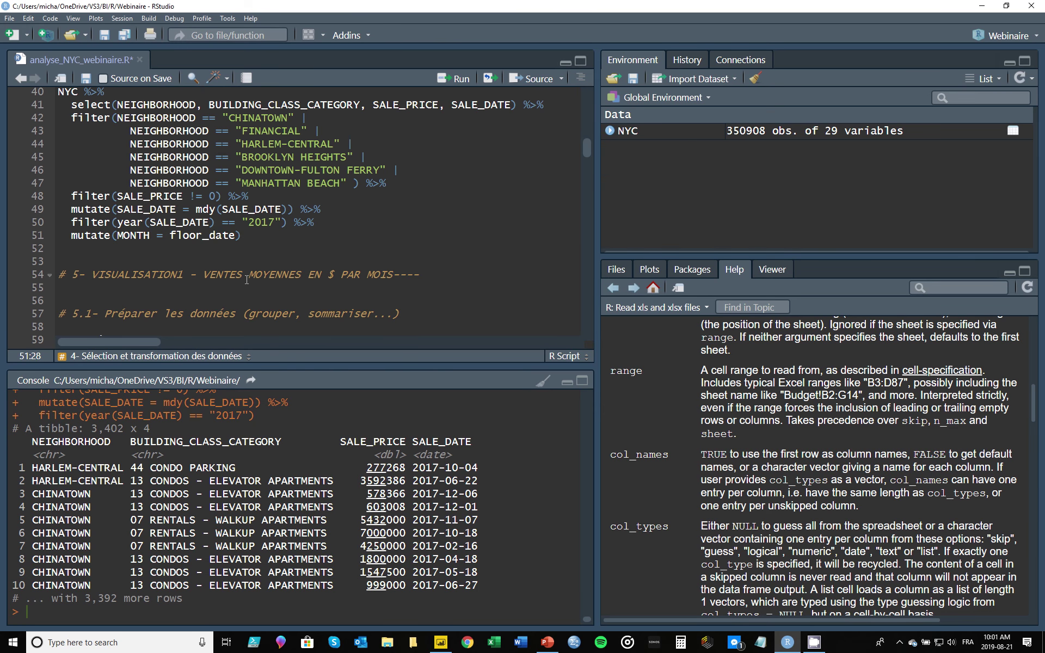
pyautogui.write('(')
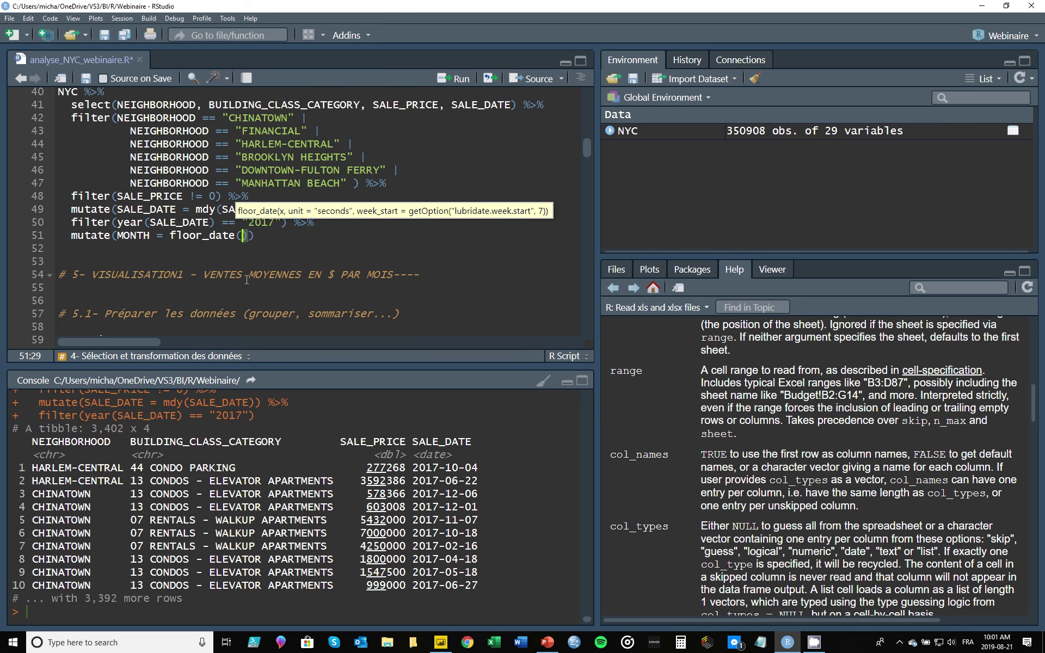
# Give floor_date the arguments SALE_DATE and unit = "month" to complete the mutate call.
pyautogui.write('SALE_D')
pyautogui.press('Tab')
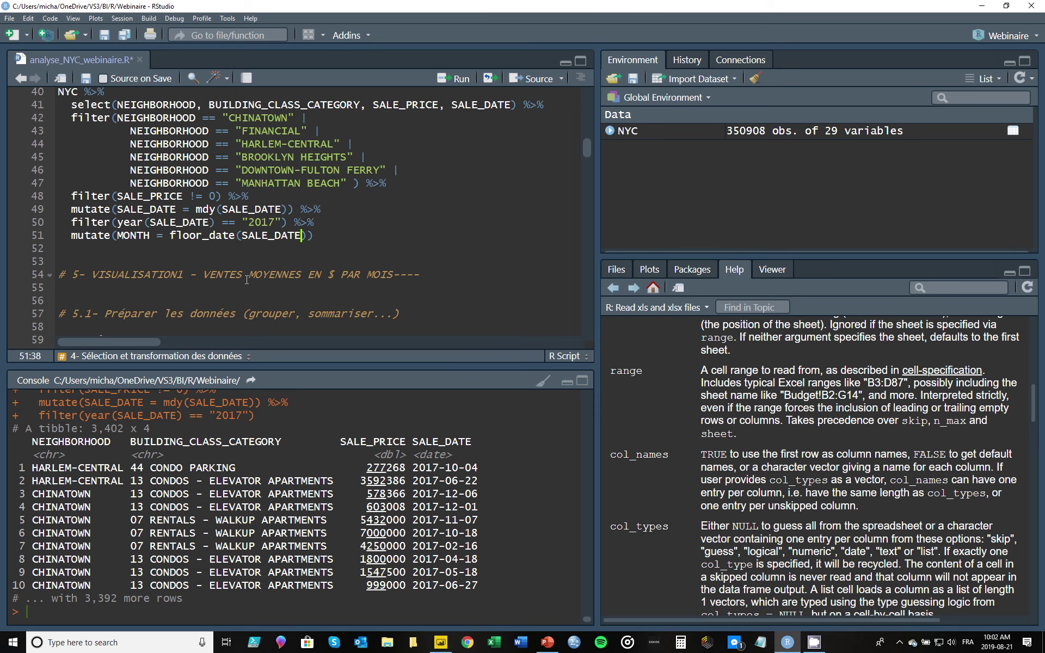
pyautogui.write(', unit = ')
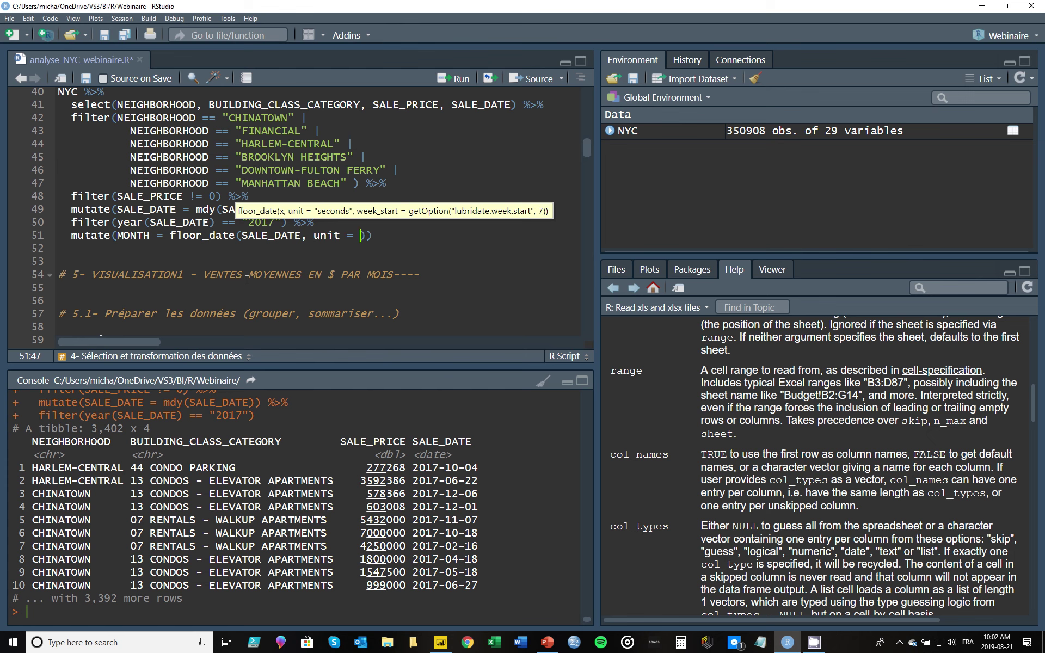
pyautogui.write('"month')
pyautogui.write('"))')
# Run the whole NYC pipeline through the MONTH mutate call and review the section 5 code for average monthly sales.
pyautogui.moveTo(442, 228); pyautogui.dragTo(58, 135)
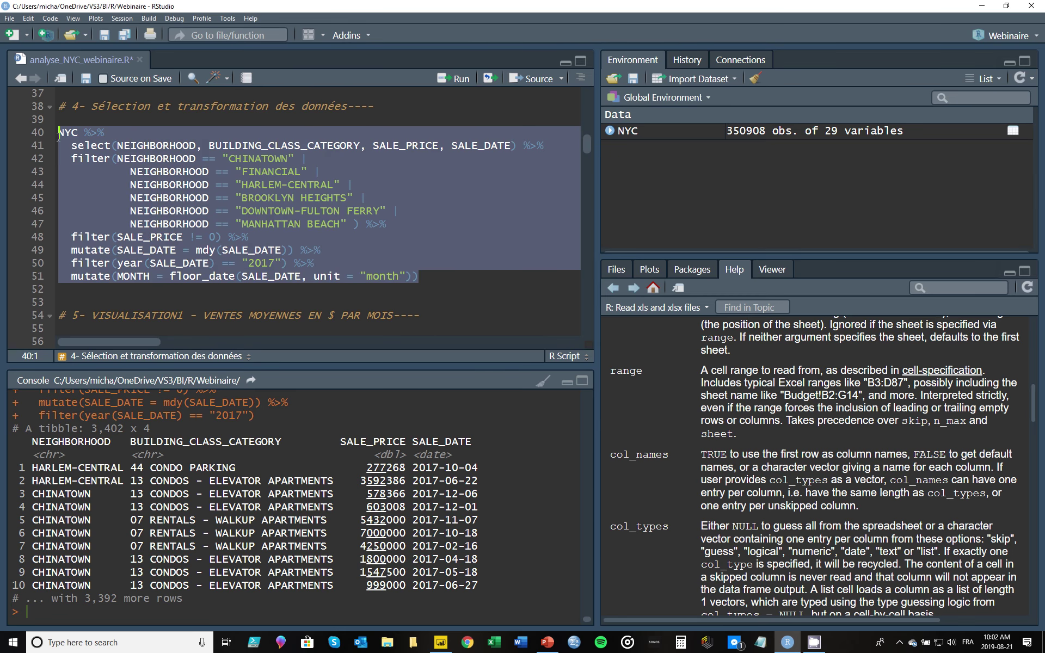
pyautogui.hotkey('ctrl', 'Return')
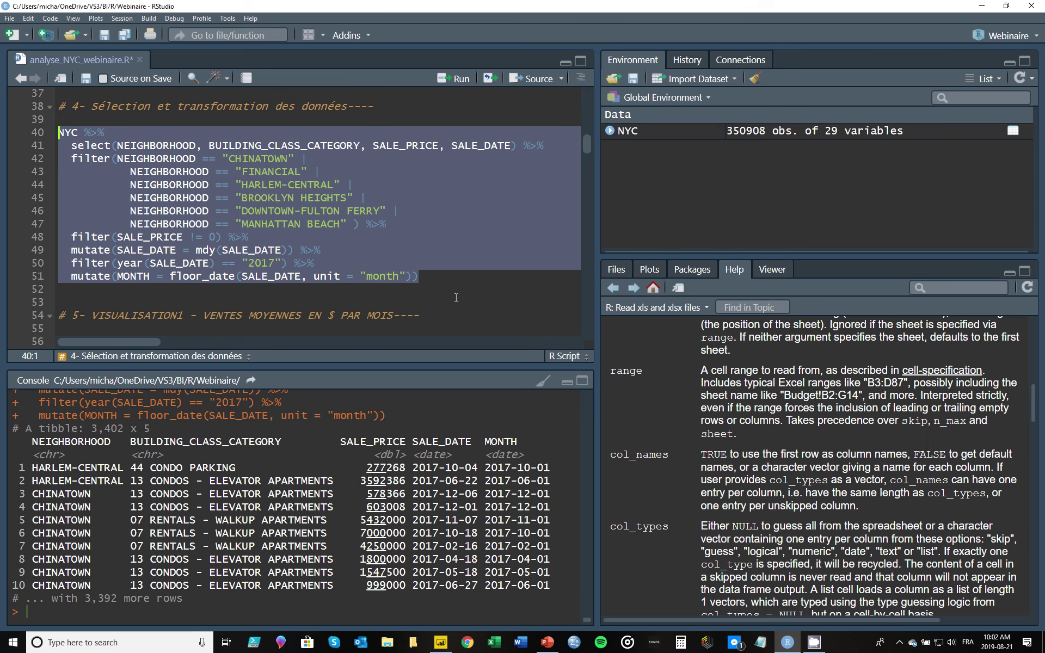
pyautogui.click(439, 279)
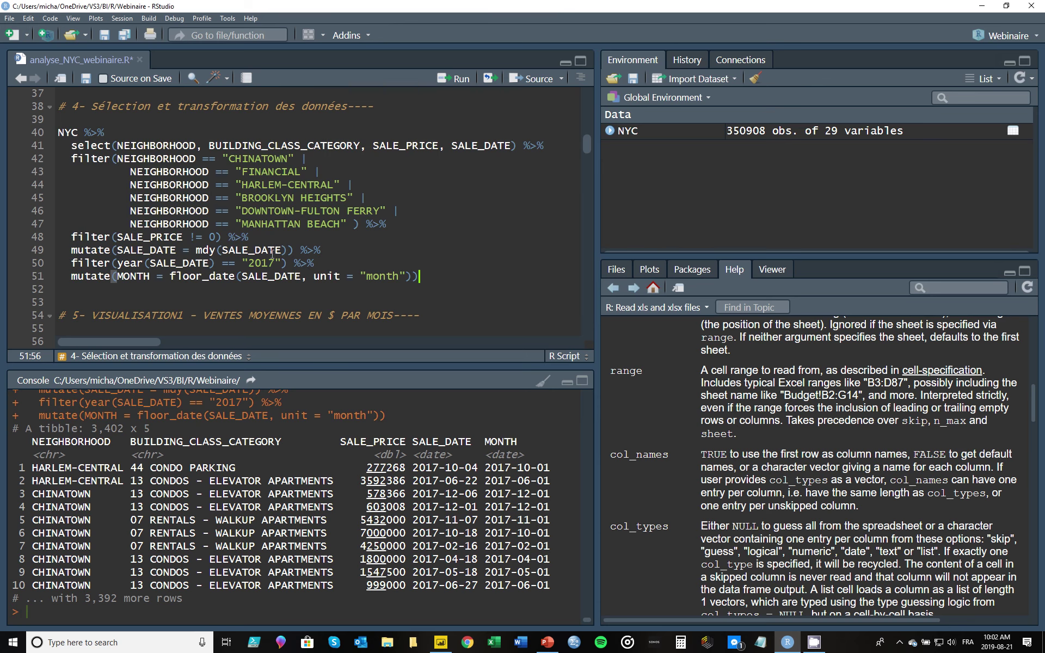
pyautogui.scroll(-2, 272, 253)
pyautogui.scroll(-2, 272, 253)
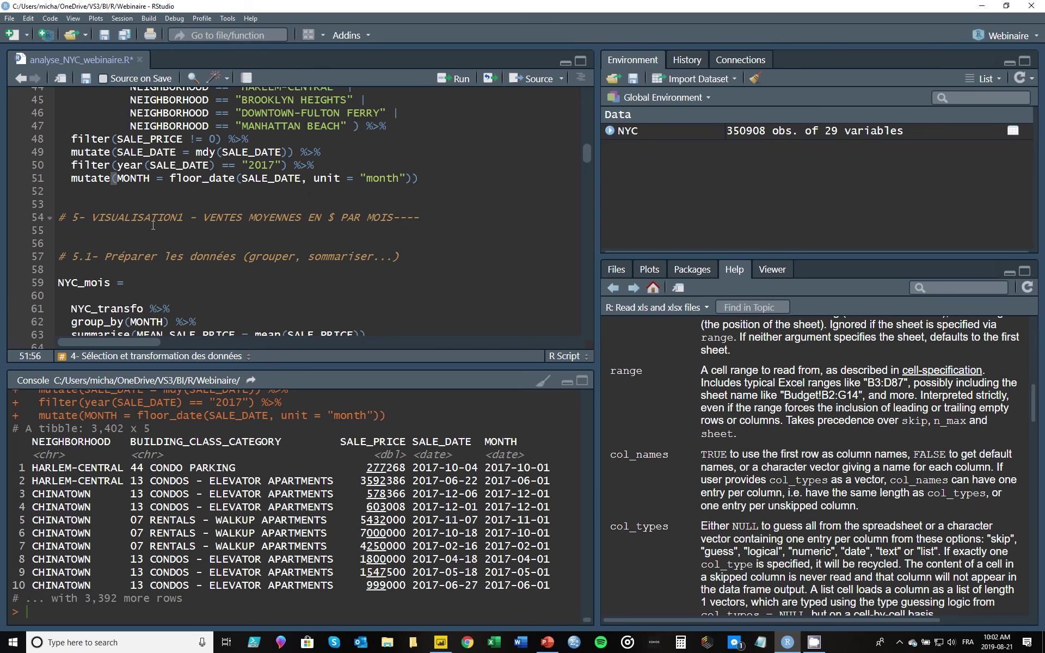
pyautogui.moveTo(205, 218); pyautogui.dragTo(380, 216)
pyautogui.click(381, 216)
pyautogui.scroll(-2, 252, 214)
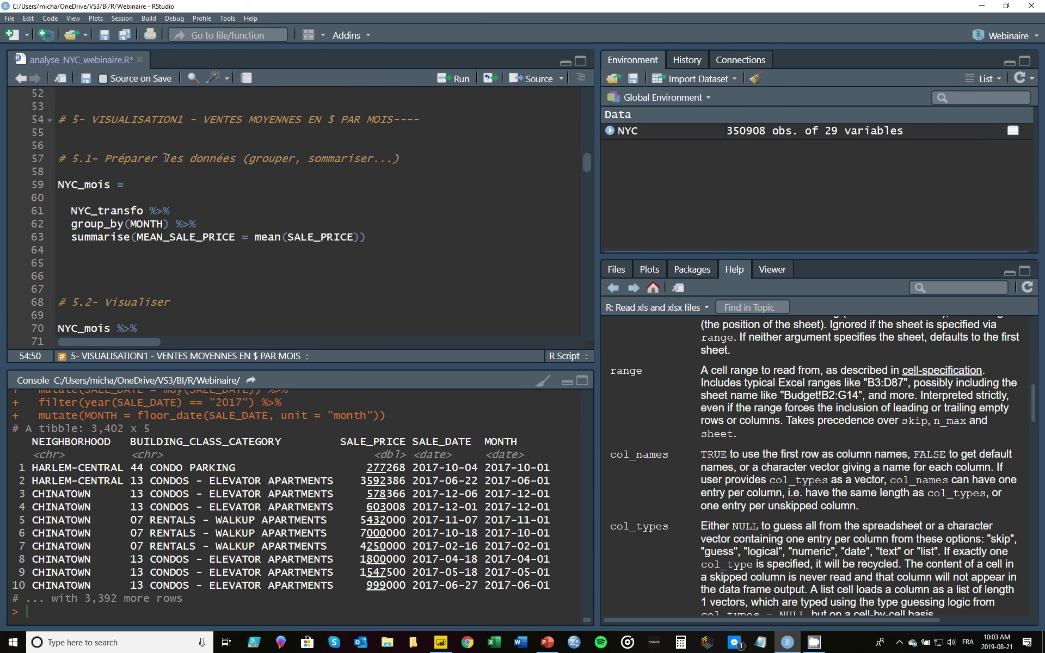
pyautogui.scroll(5, 169, 159)
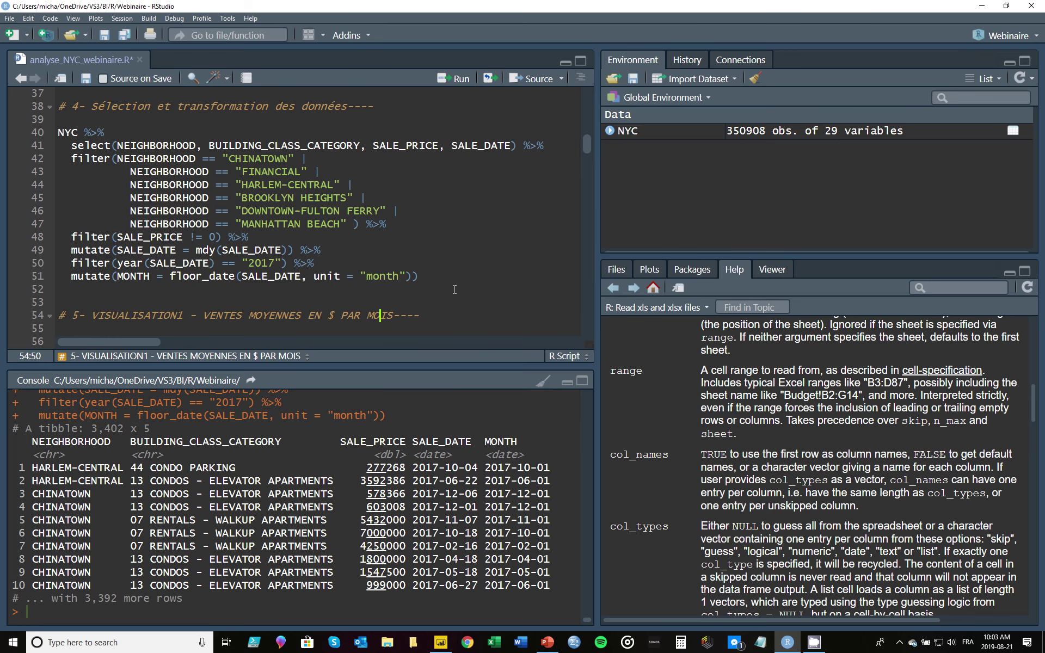
# Assign the NYC pipeline to a new object by adding NYC_transfo = above it, separated by a blank line.
pyautogui.moveTo(454, 289); pyautogui.dragTo(61, 129)
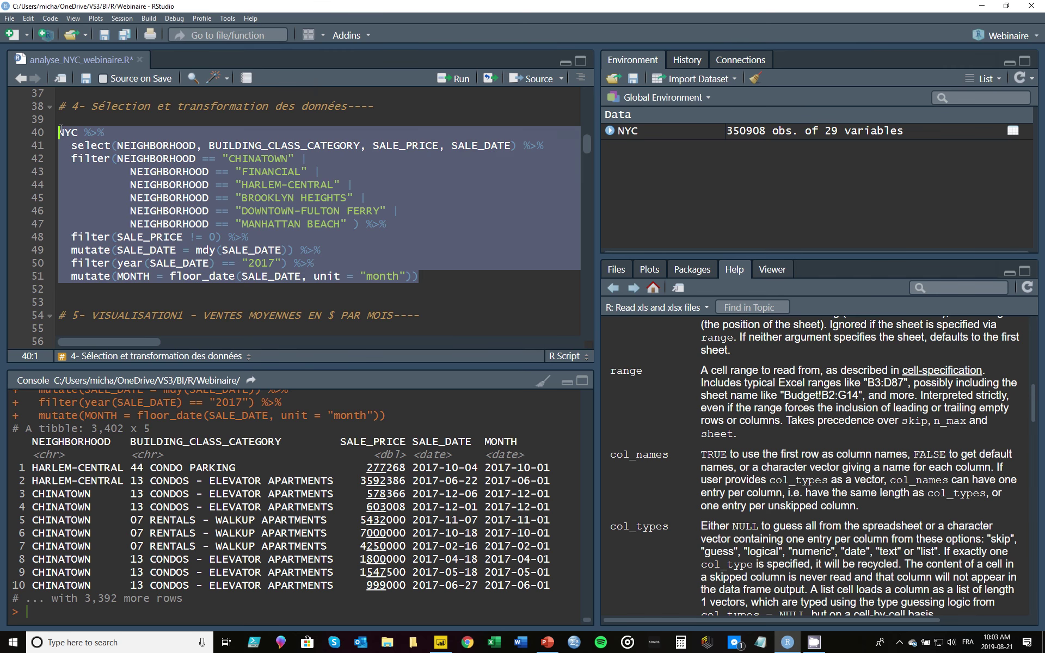
pyautogui.click(147, 117)
pyautogui.press('Return')
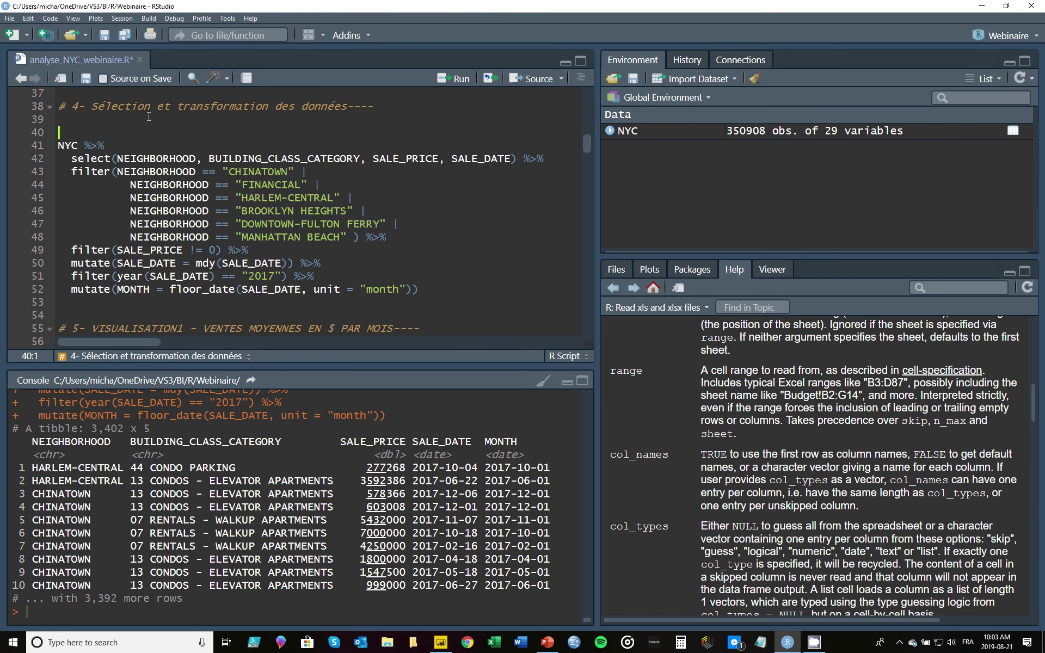
pyautogui.press('Return')
pyautogui.press('Up')
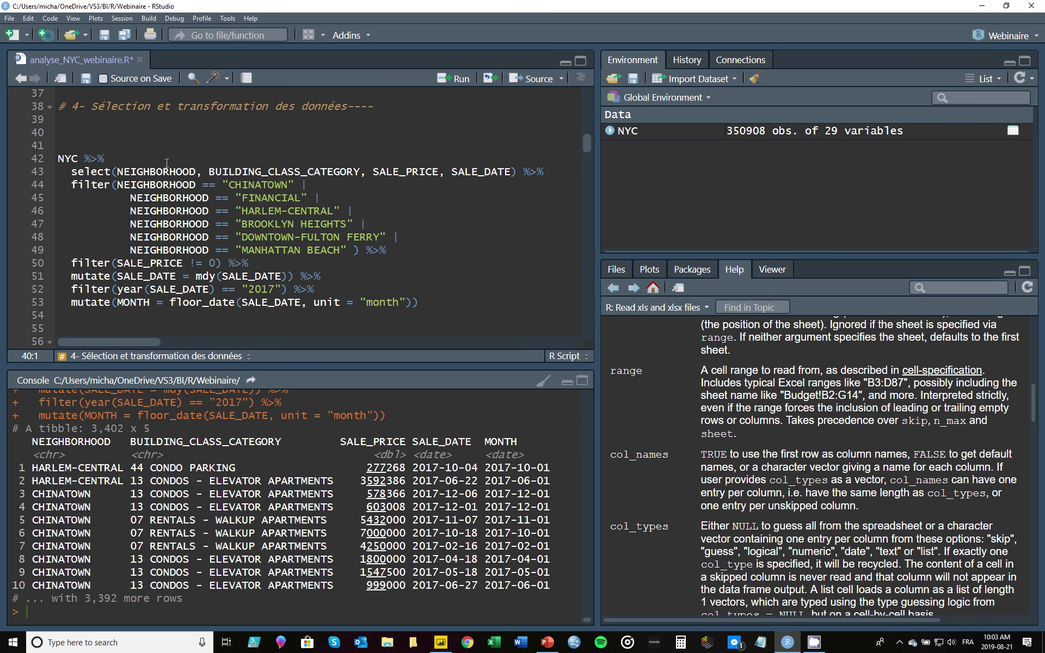
pyautogui.write('NYC_transfo =')
# Run the NYC_transfo assignment together with its full pipeline and view the resulting data frame.
pyautogui.moveTo(422, 303); pyautogui.dragTo(262, 289)
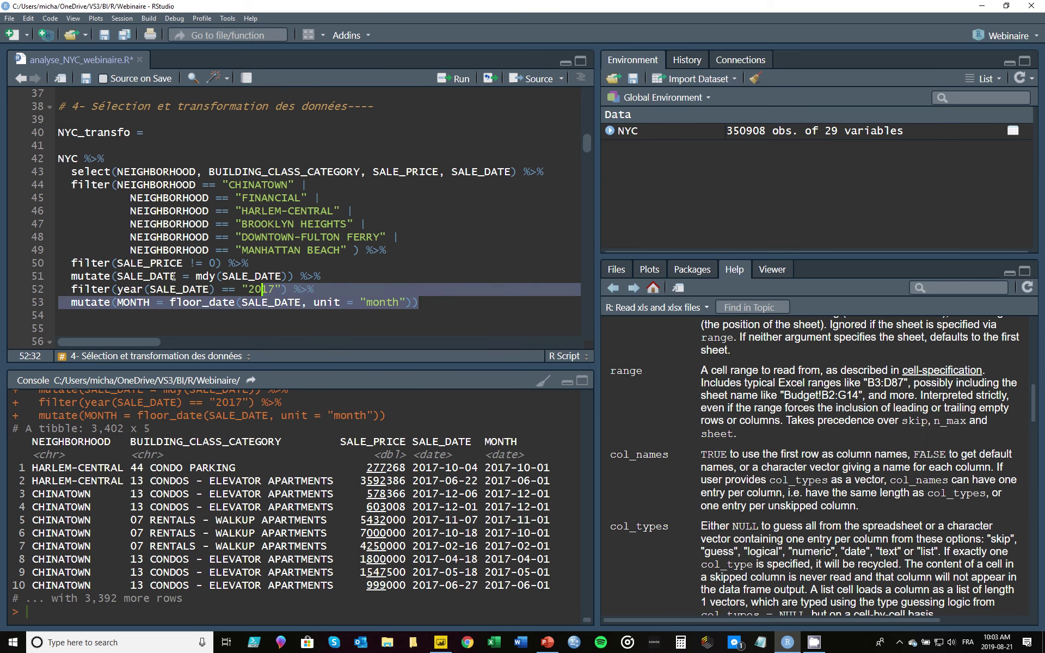
pyautogui.moveTo(173, 276); pyautogui.dragTo(74, 155)
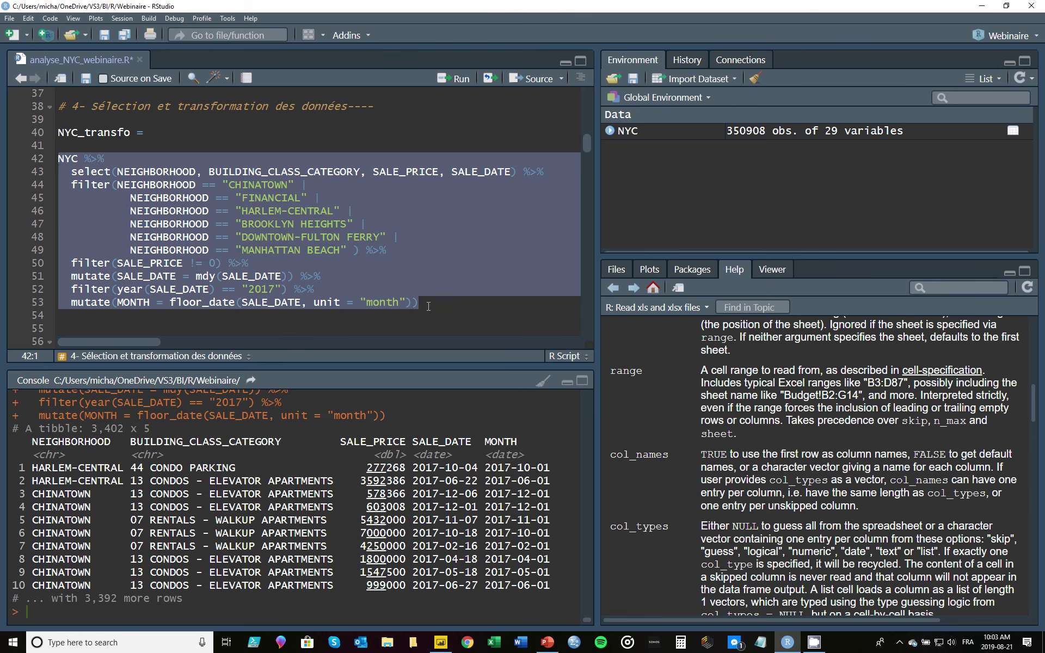
pyautogui.moveTo(428, 306); pyautogui.dragTo(255, 302)
pyautogui.keyDown('shift'); pyautogui.click(59, 134); pyautogui.keyUp('shift')
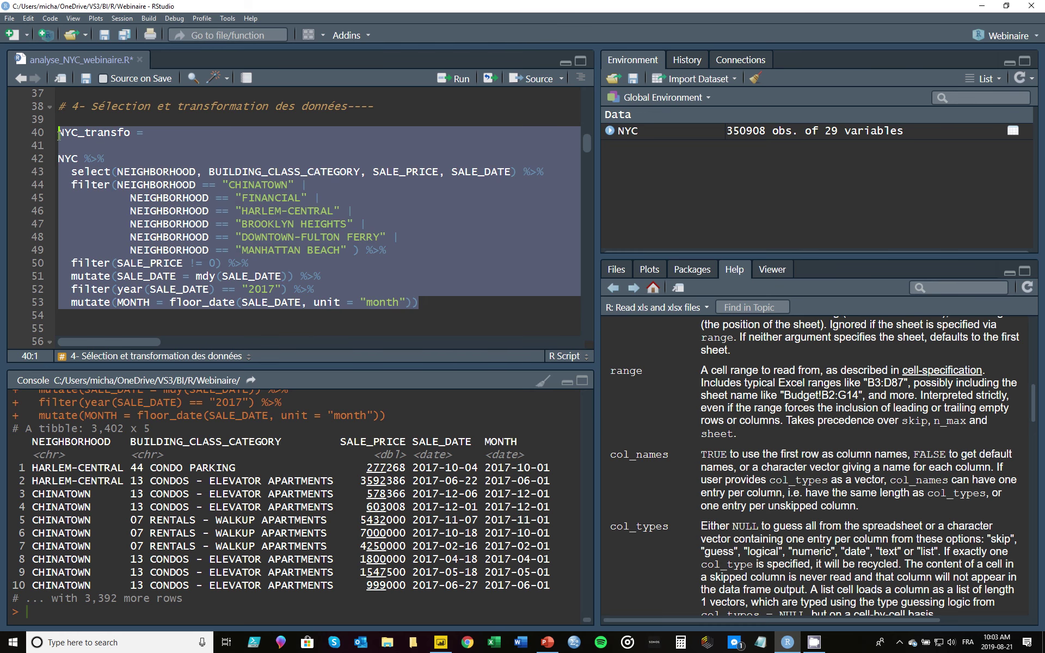
pyautogui.hotkey('ctrl', 'Return')
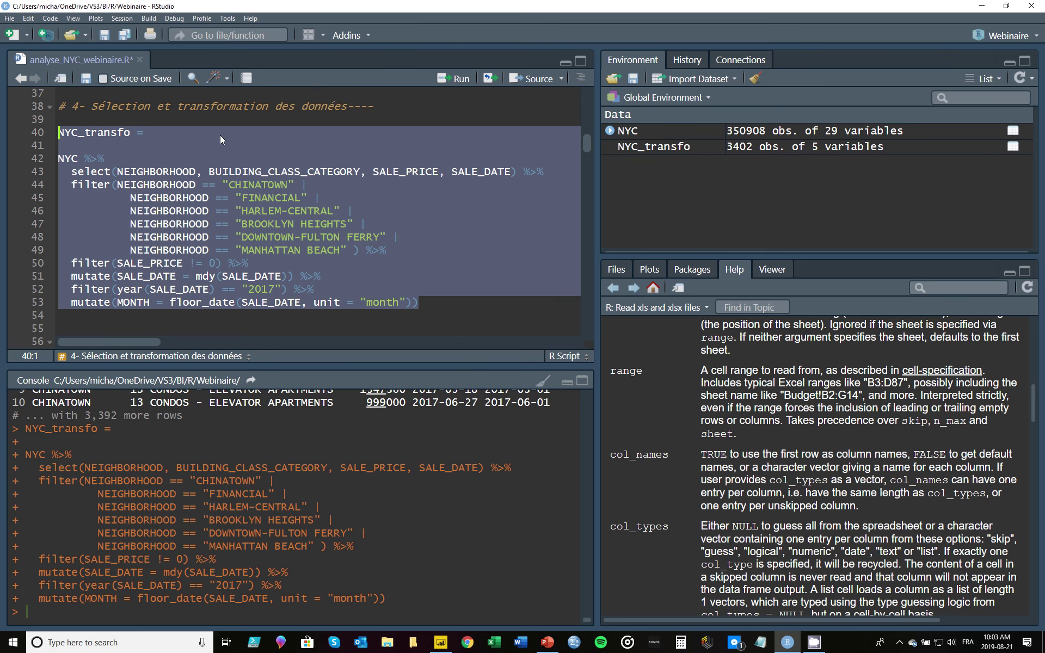
pyautogui.click(638, 150)
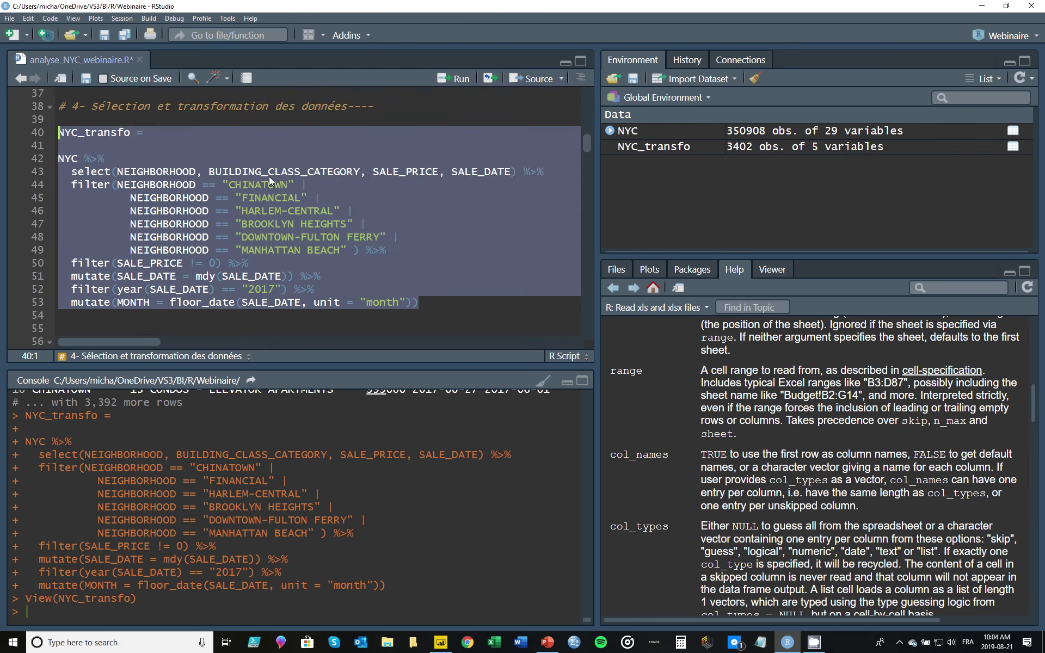
# Run only the NYC_transfo and group_by(MONTH) part of section 5.1 and examine the grouping information in the output.
pyautogui.scroll(-3, 228, 248)
pyautogui.scroll(-2, 228, 248)
pyautogui.scroll(-2, 226, 250)
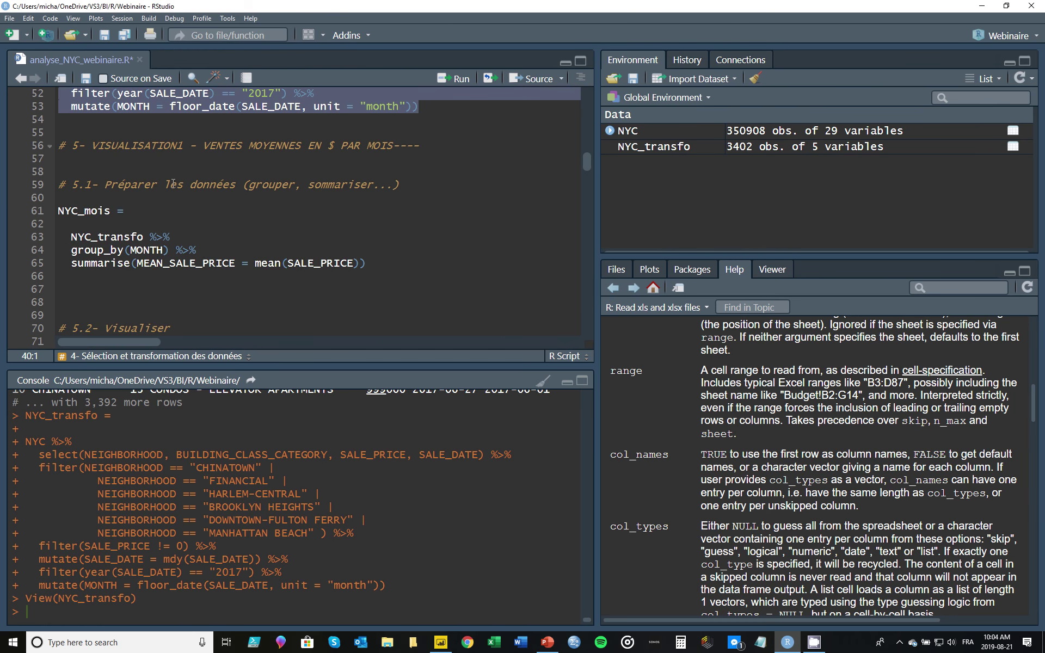
pyautogui.scroll(-2, 173, 184)
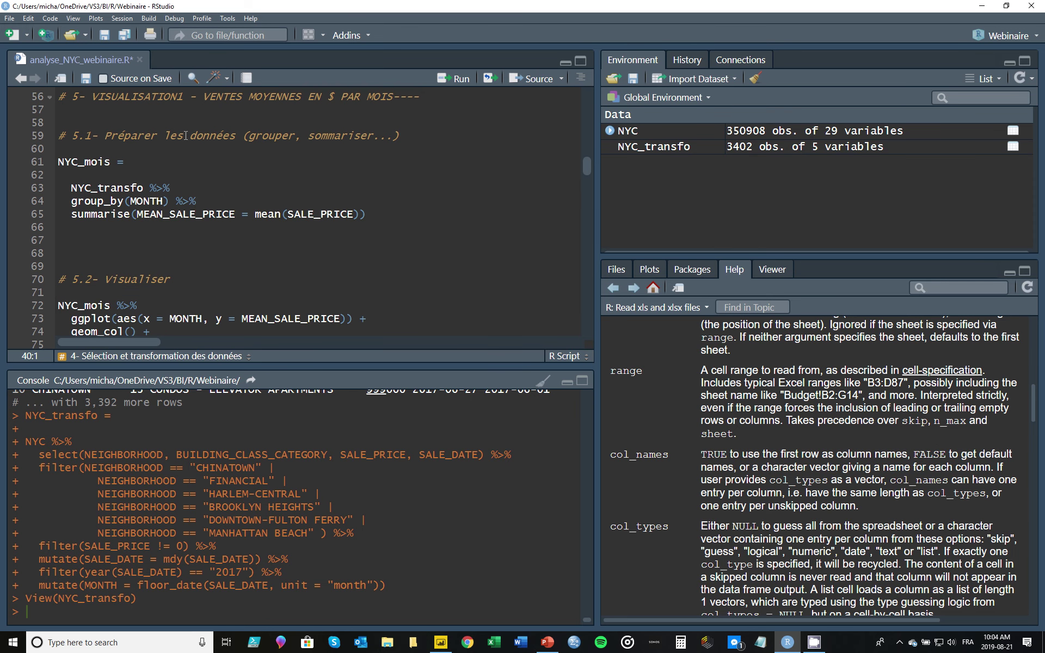
pyautogui.click(72, 187)
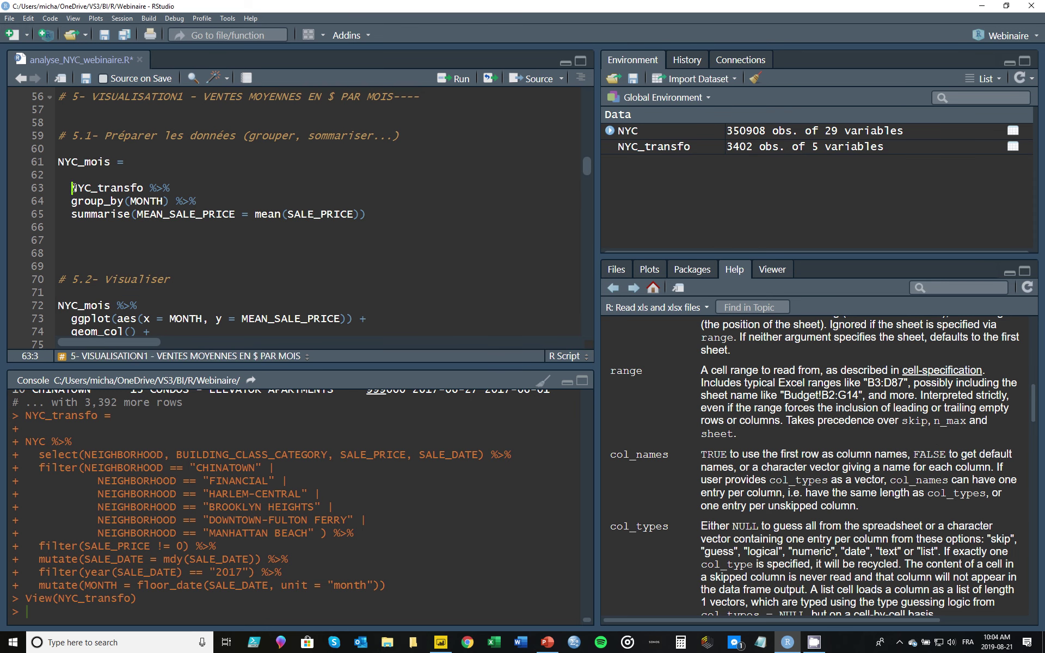
pyautogui.moveTo(72, 187); pyautogui.dragTo(145, 188)
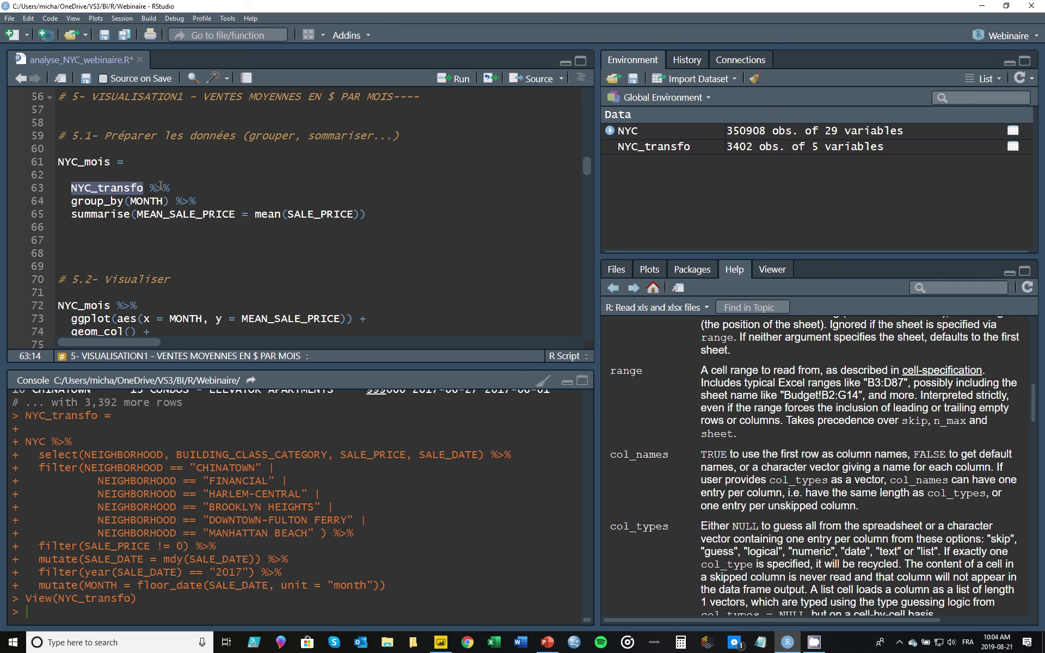
pyautogui.moveTo(71, 201); pyautogui.dragTo(168, 202)
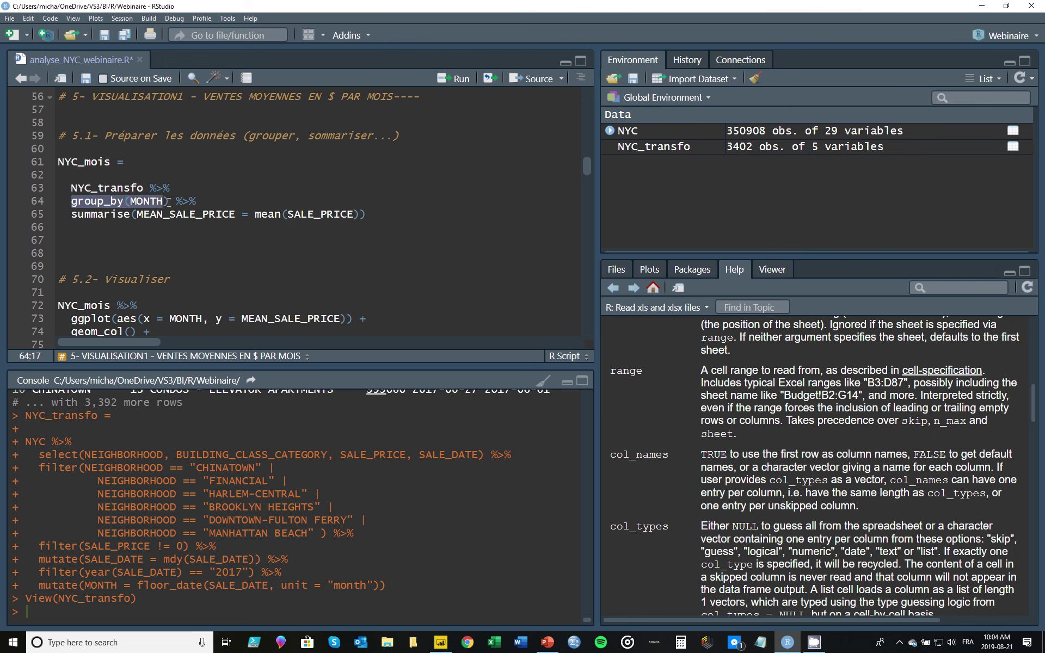
pyautogui.click(169, 202)
pyautogui.moveTo(169, 202); pyautogui.dragTo(65, 187)
pyautogui.hotkey('ctrl', 'Return')
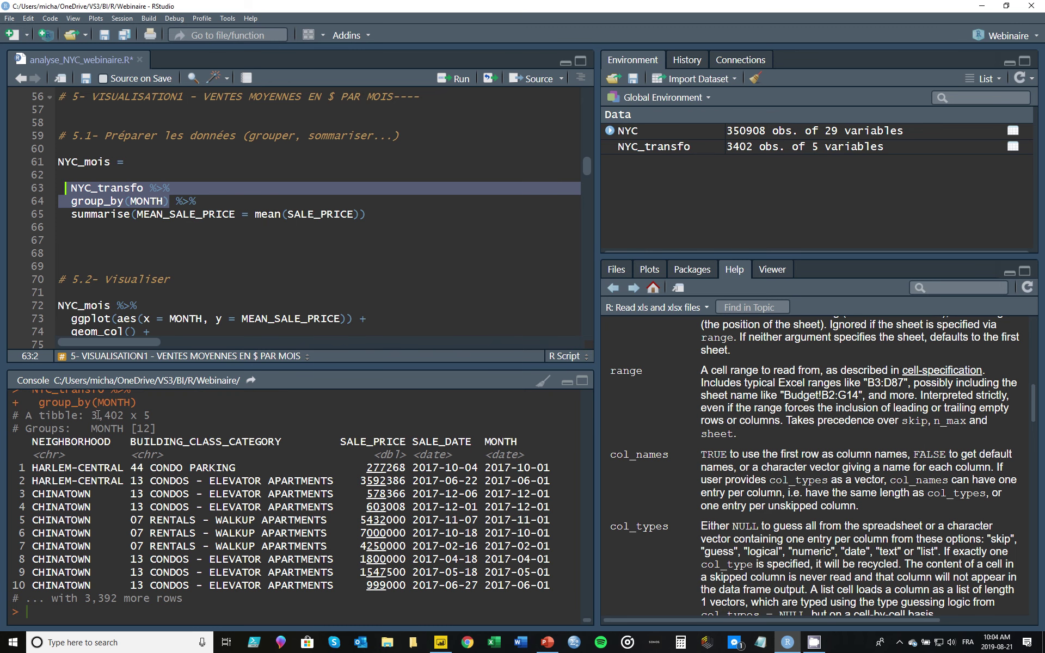
pyautogui.moveTo(26, 429); pyautogui.dragTo(153, 429)
pyautogui.click(190, 200)
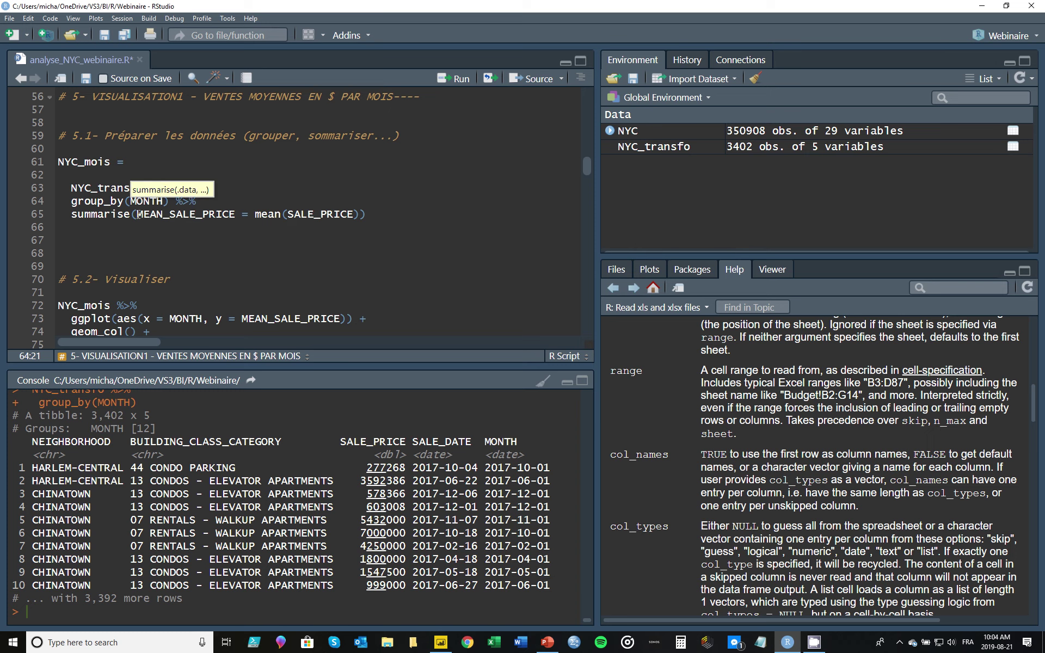
# Review the MEAN_SALE_PRICE = mean(SALE_PRICE) summary and run the NYC_transfo pipeline through summarise, without the NYC_mois assignment.
pyautogui.moveTo(137, 214); pyautogui.dragTo(235, 213)
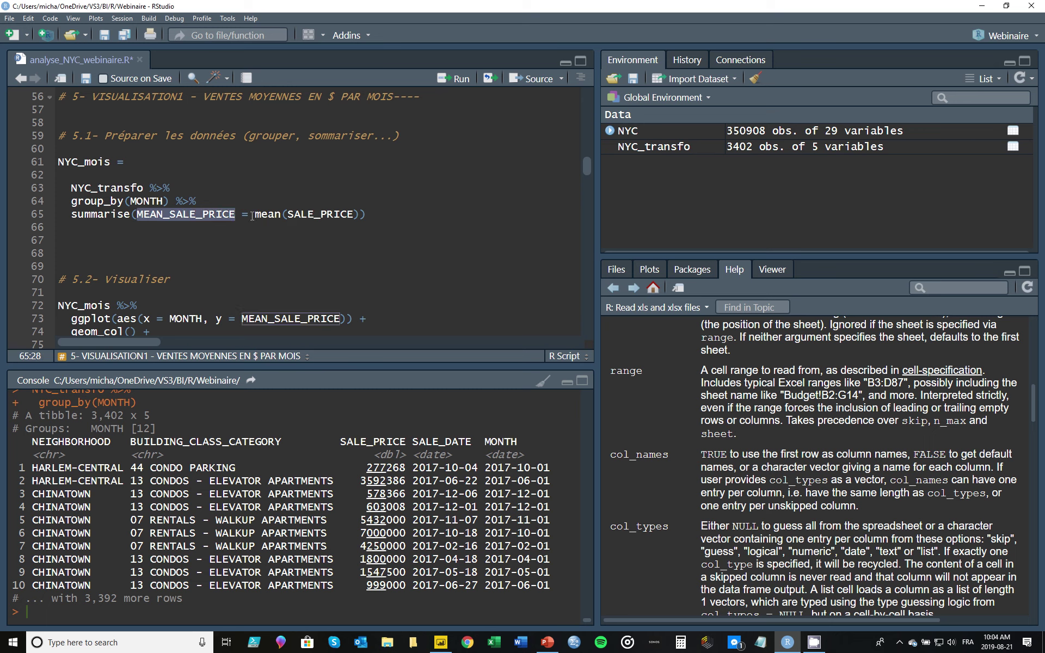
pyautogui.moveTo(256, 214); pyautogui.dragTo(284, 214)
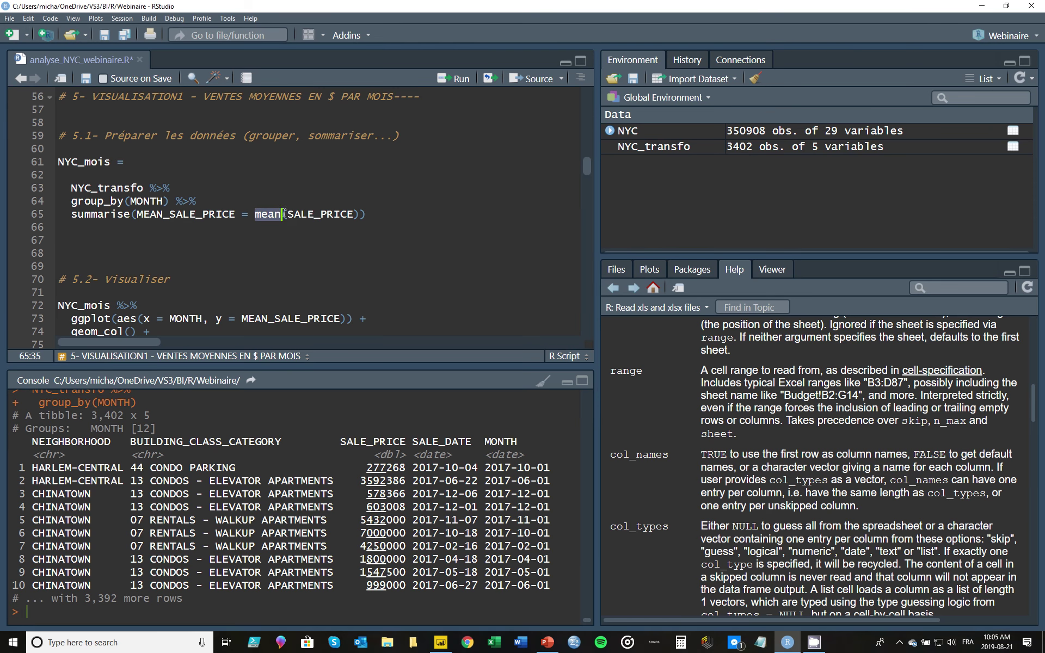
pyautogui.click(288, 214)
pyautogui.click(354, 214)
pyautogui.moveTo(368, 214); pyautogui.dragTo(294, 213)
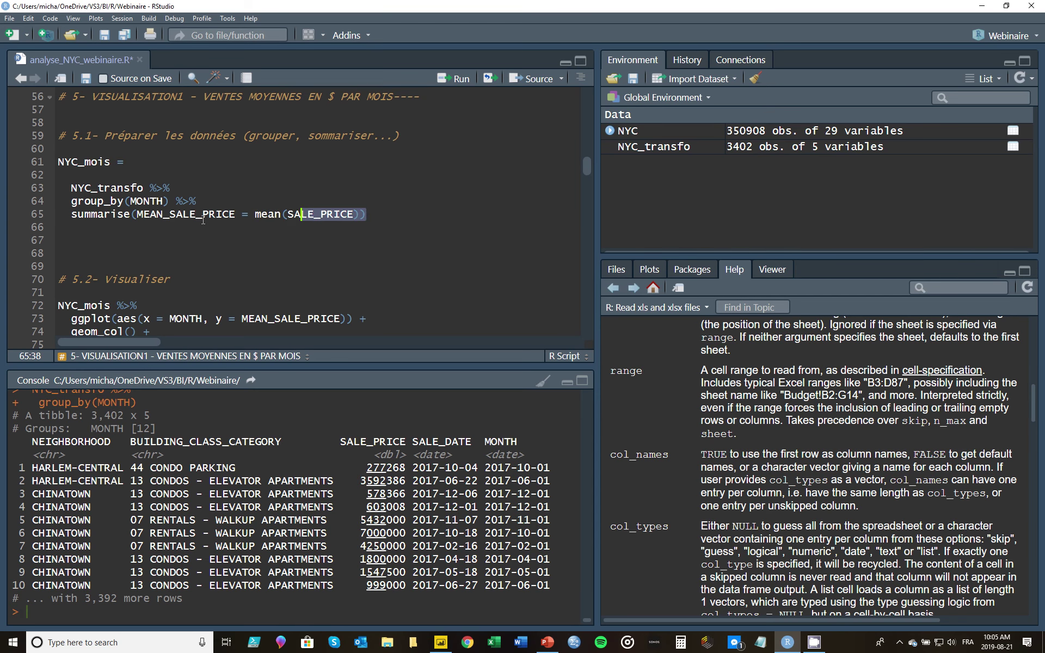
pyautogui.click(376, 215)
pyautogui.moveTo(376, 215); pyautogui.dragTo(65, 187)
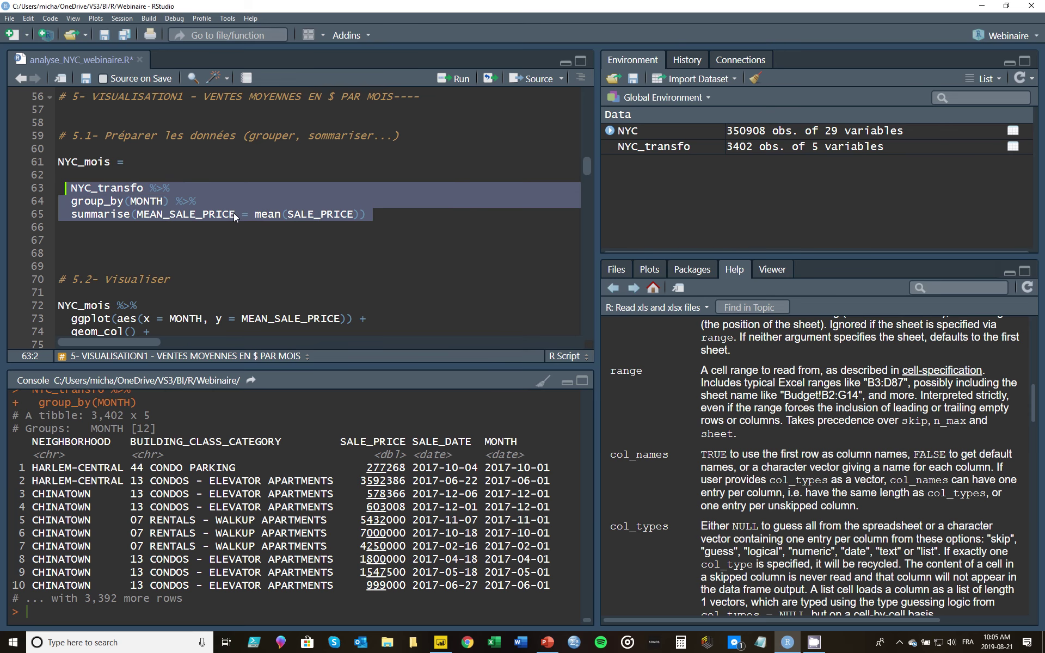
pyautogui.hotkey('ctrl', 'Return')
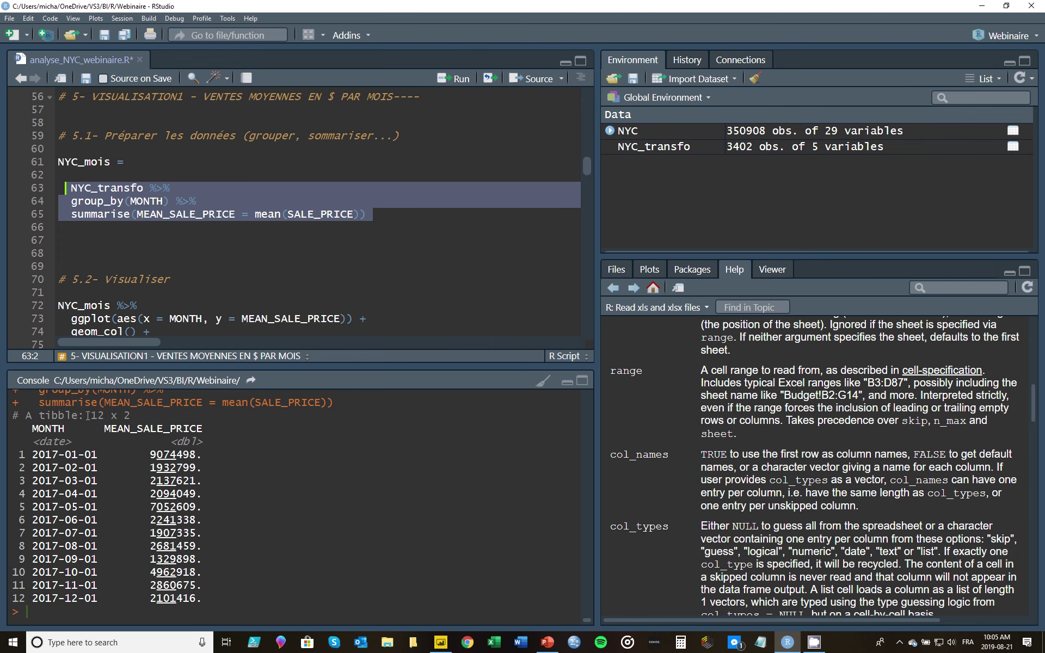
# Run the NYC_mois assignment together with its full pipeline, then view the resulting data frame and close it again.
pyautogui.doubleClick(126, 416)
pyautogui.click(67, 435)
pyautogui.click(257, 228)
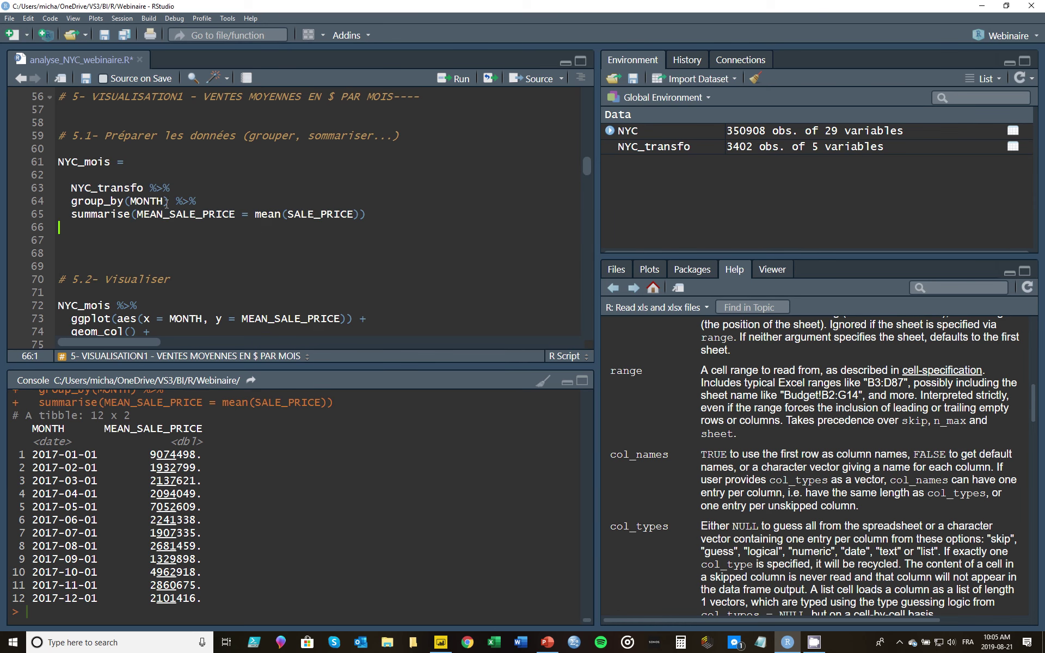
pyautogui.click(84, 161)
pyautogui.moveTo(59, 162); pyautogui.dragTo(113, 162)
pyautogui.click(117, 161)
pyautogui.moveTo(377, 215); pyautogui.dragTo(58, 162)
pyautogui.hotkey('ctrl', 'Return')
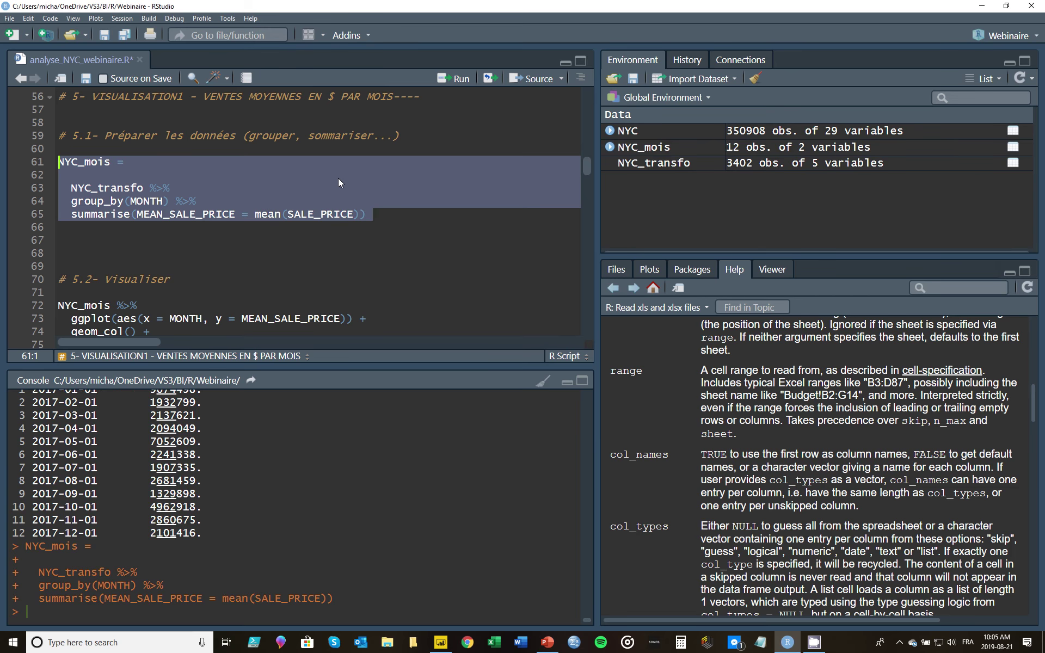
pyautogui.click(645, 151)
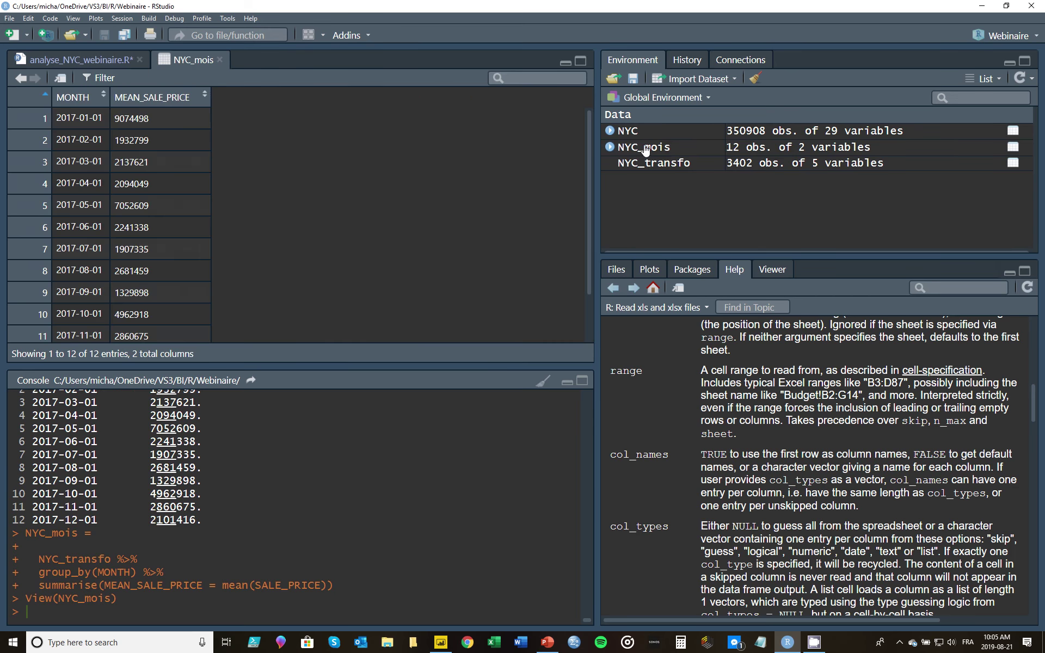
pyautogui.click(220, 59)
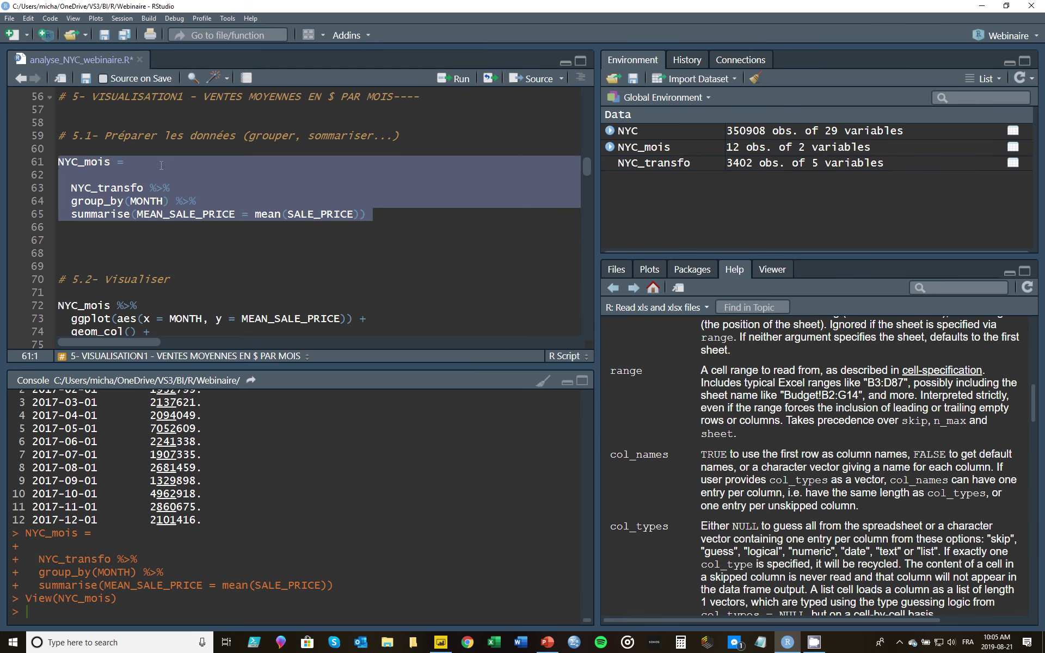
# Run only NYC_mois piped into ggplot(aes(x = MONTH, y = MEAN_SALE_PRICE)) from section 5.2 to draw the empty axes.
pyautogui.scroll(-2, 211, 202)
pyautogui.scroll(-2, 209, 196)
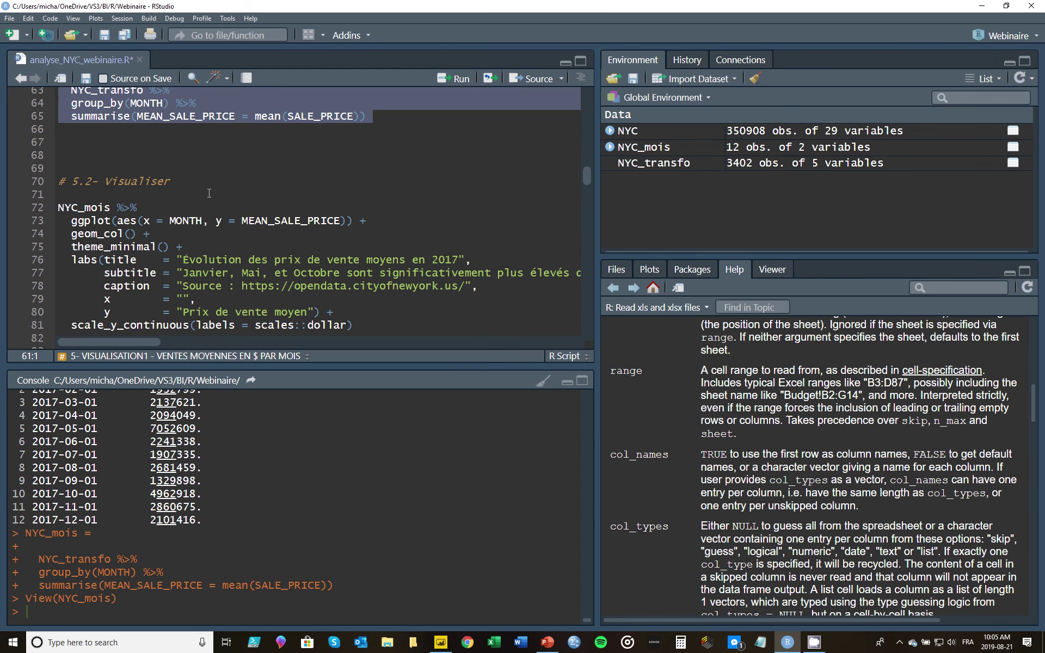
pyautogui.scroll(-1, 209, 193)
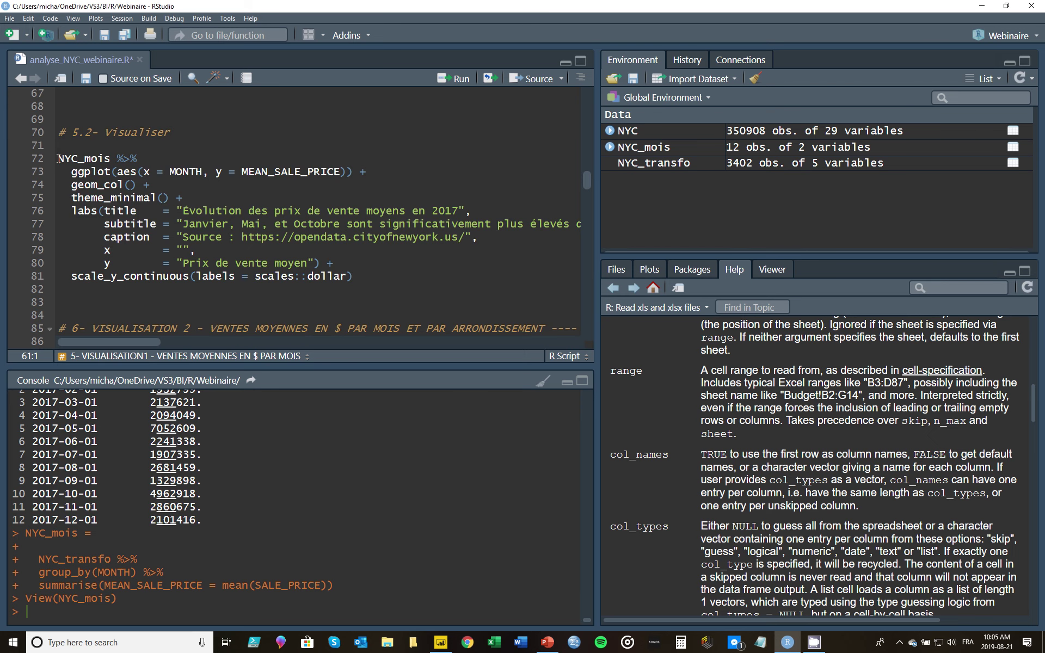
pyautogui.moveTo(59, 158); pyautogui.dragTo(111, 158)
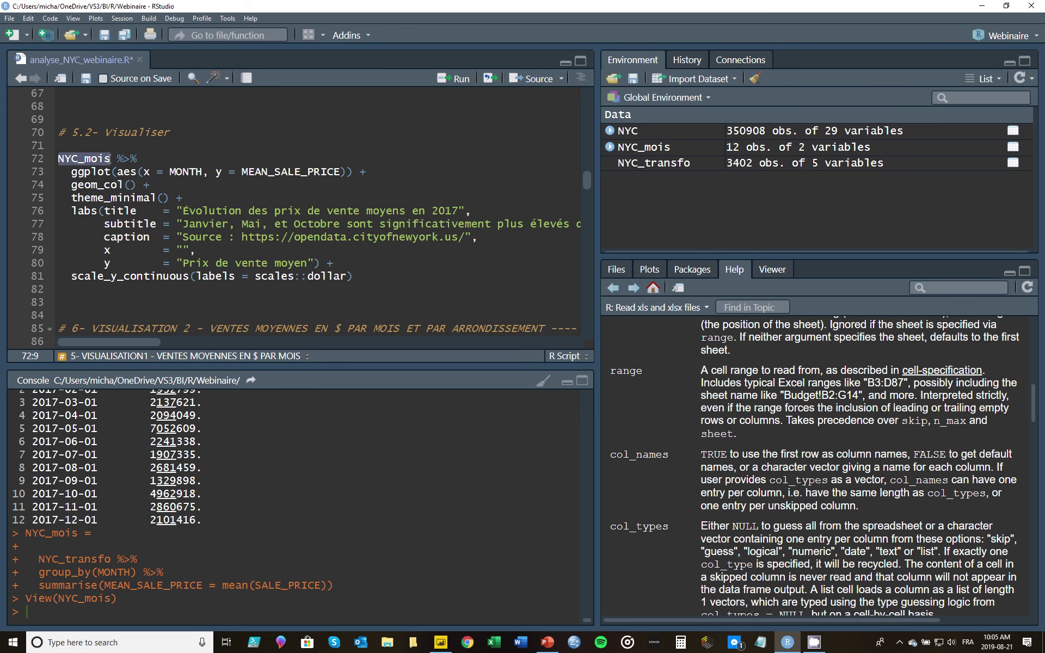
pyautogui.click(139, 157)
pyautogui.click(72, 172)
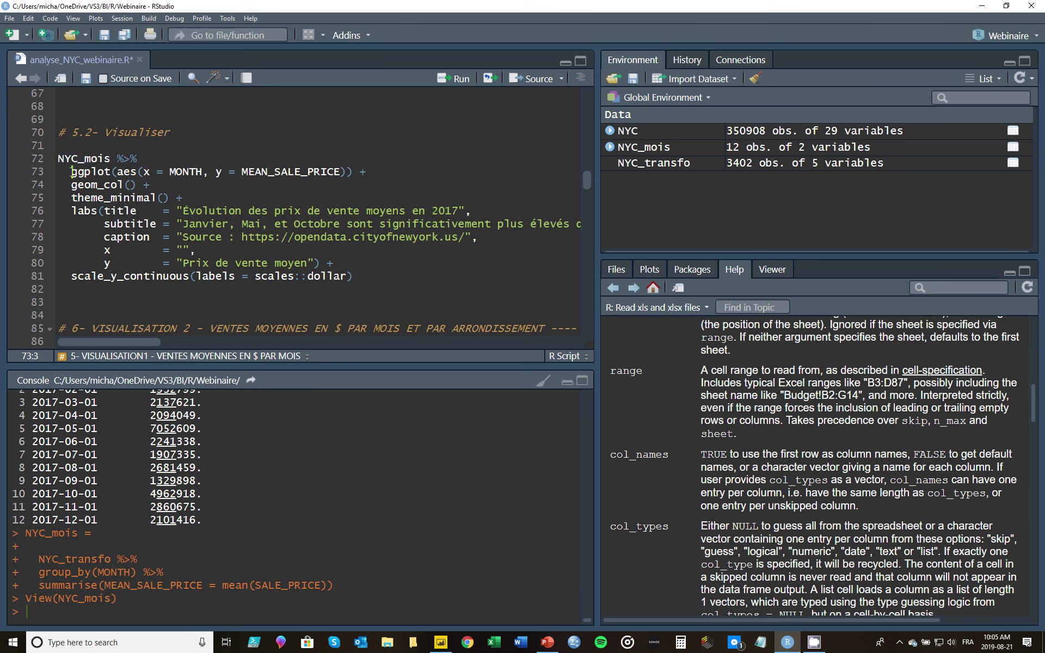
pyautogui.moveTo(72, 171); pyautogui.dragTo(111, 171)
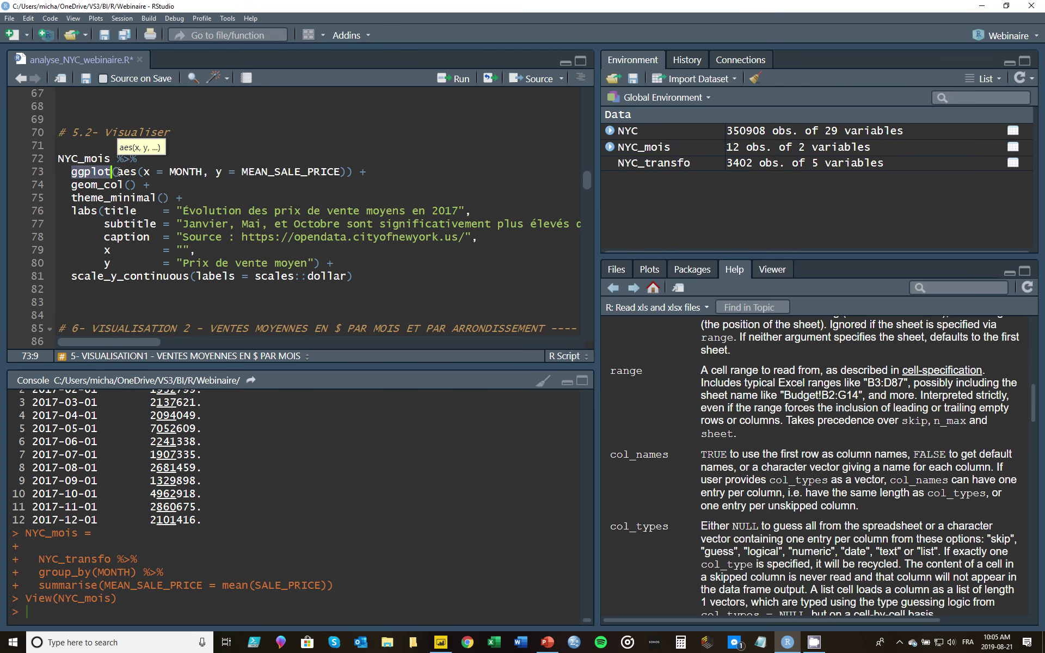
pyautogui.click(117, 172)
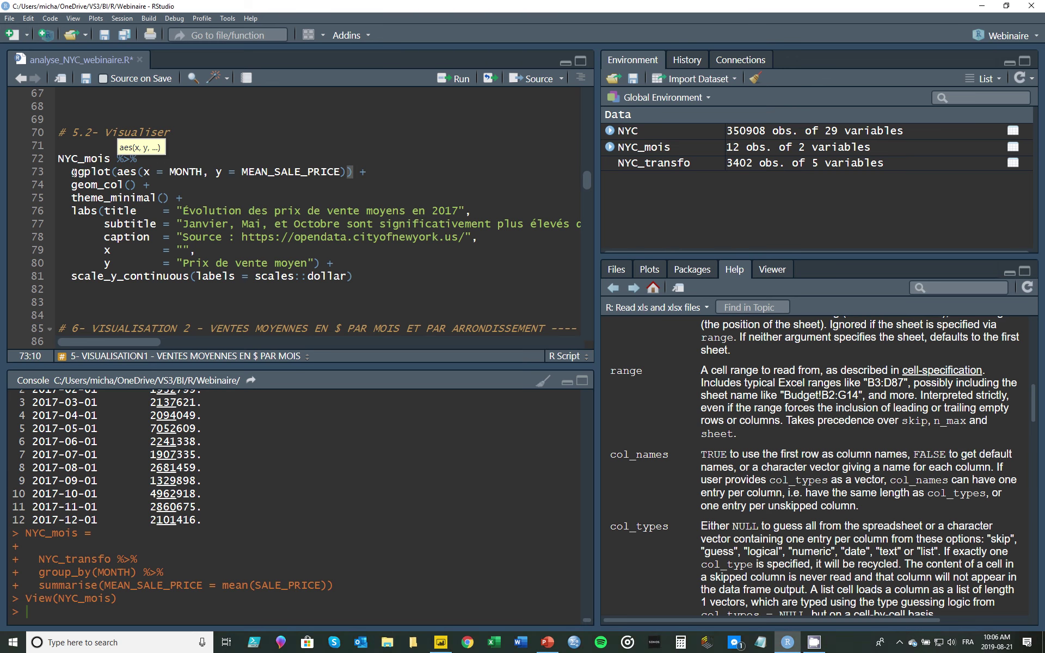
pyautogui.click(143, 172)
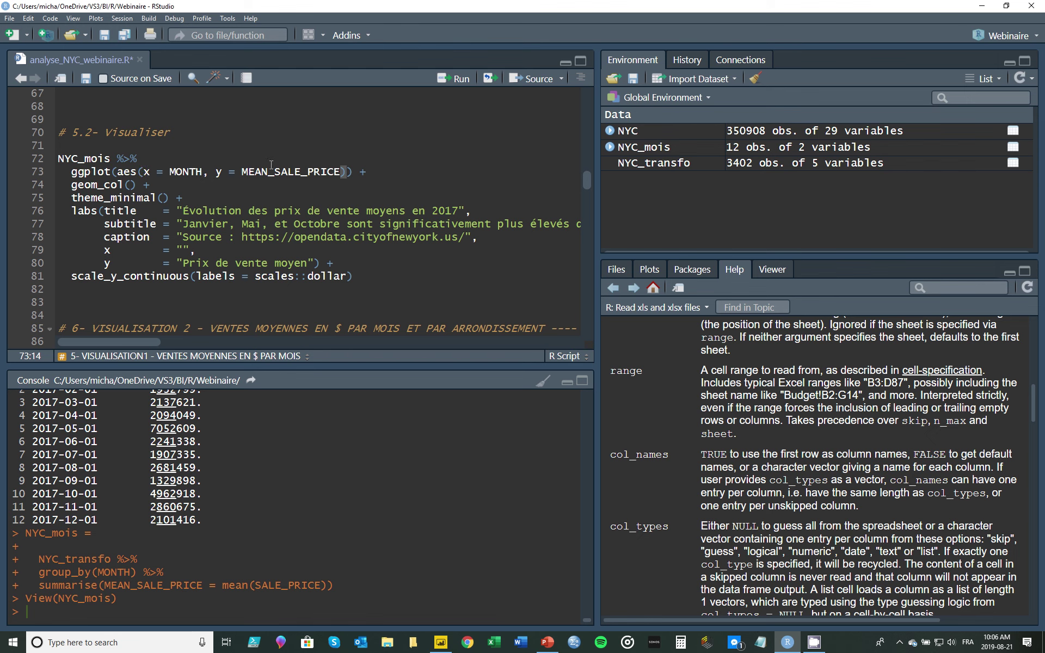
pyautogui.click(287, 171)
pyautogui.moveTo(356, 175); pyautogui.dragTo(58, 159)
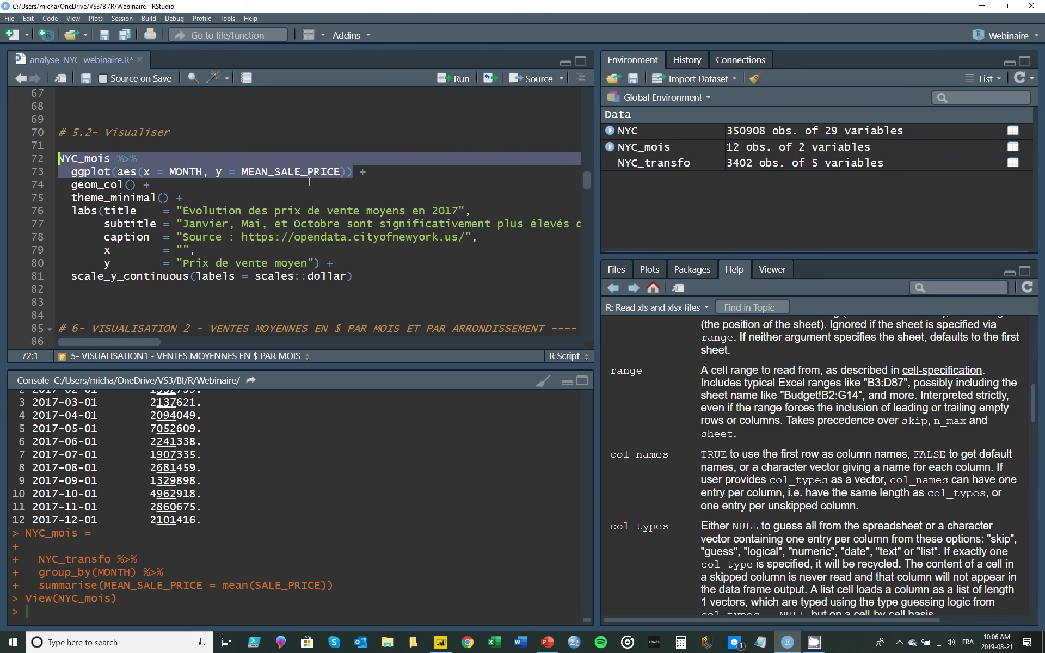
pyautogui.hotkey('ctrl', 'Return')
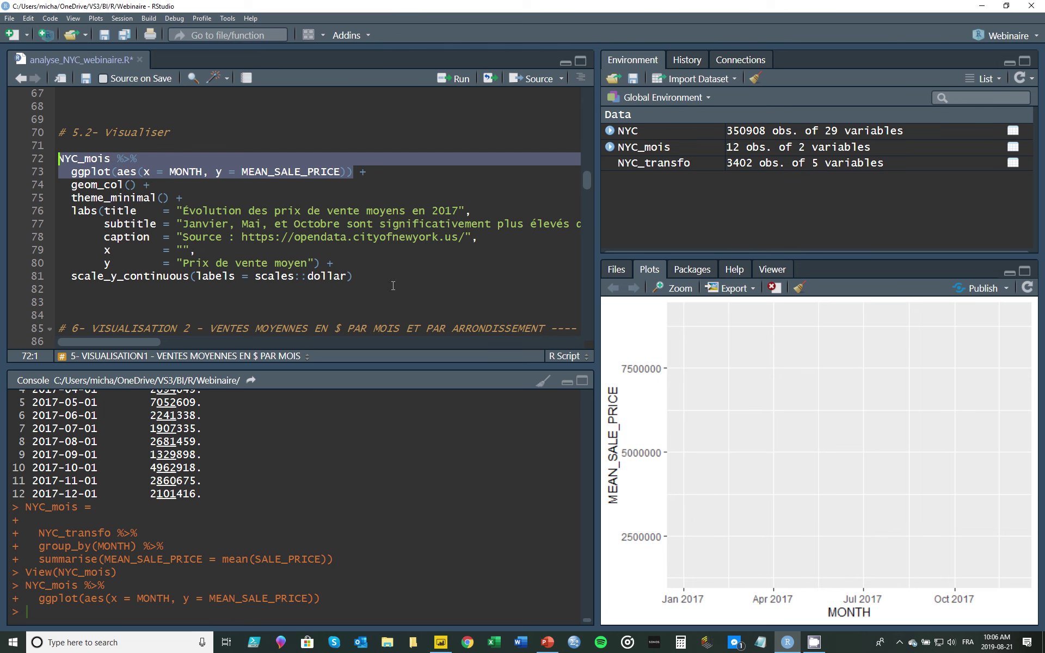
# Run the section 5.2 plot code from NYC_mois through geom_col() to draw the monthly bars.
pyautogui.click(380, 174)
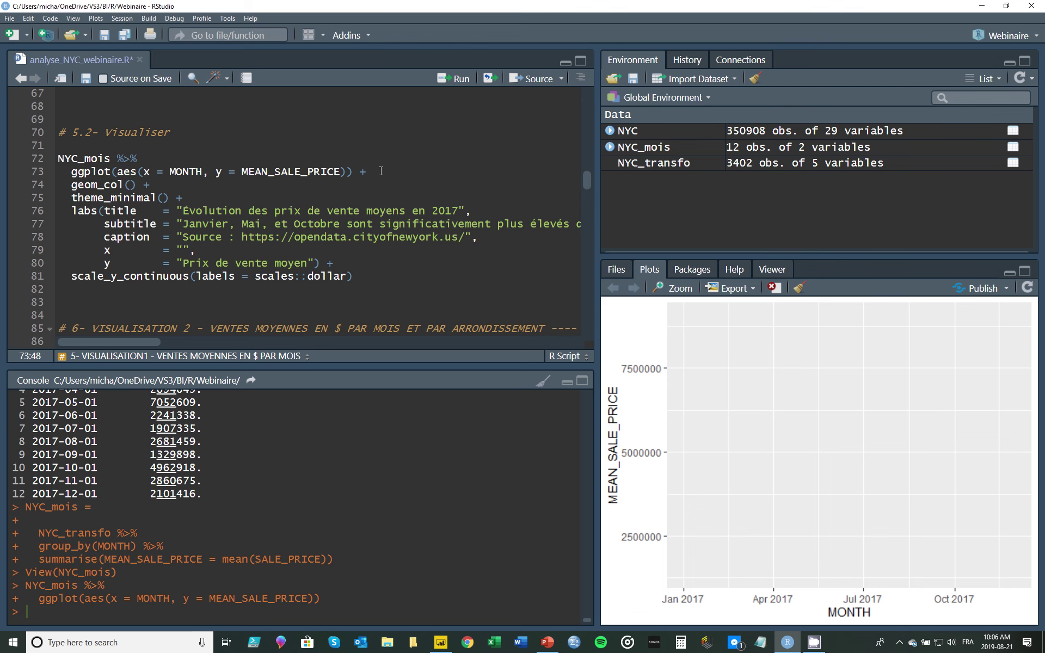
pyautogui.moveTo(359, 172); pyautogui.dragTo(366, 172)
pyautogui.click(368, 174)
pyautogui.press('Down')
pyautogui.moveTo(136, 186); pyautogui.dragTo(58, 157)
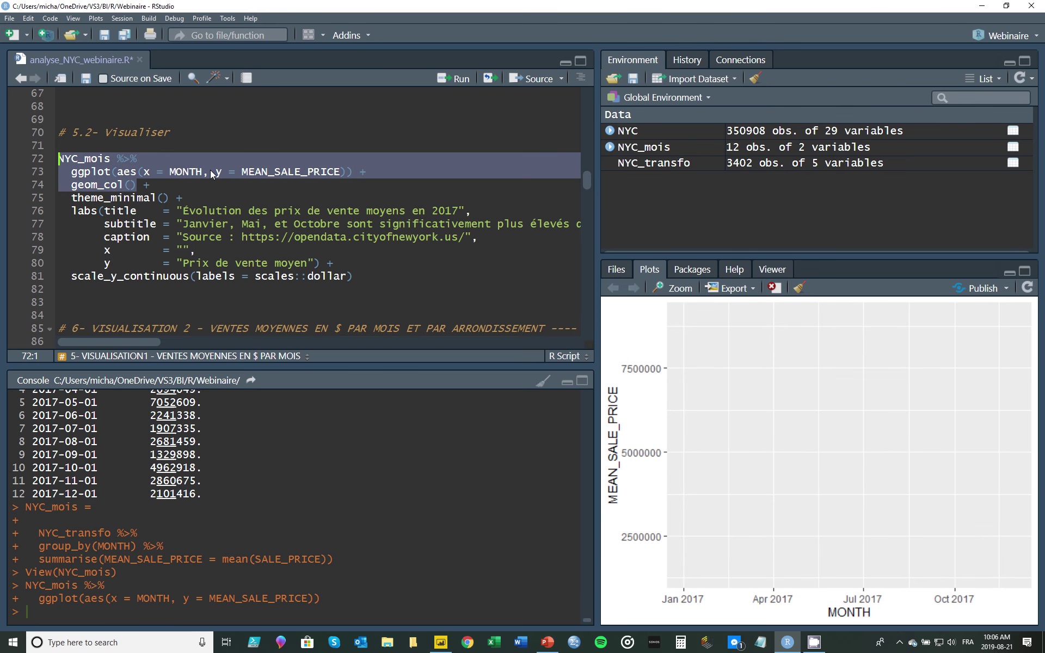
pyautogui.hotkey('ctrl', 'Return')
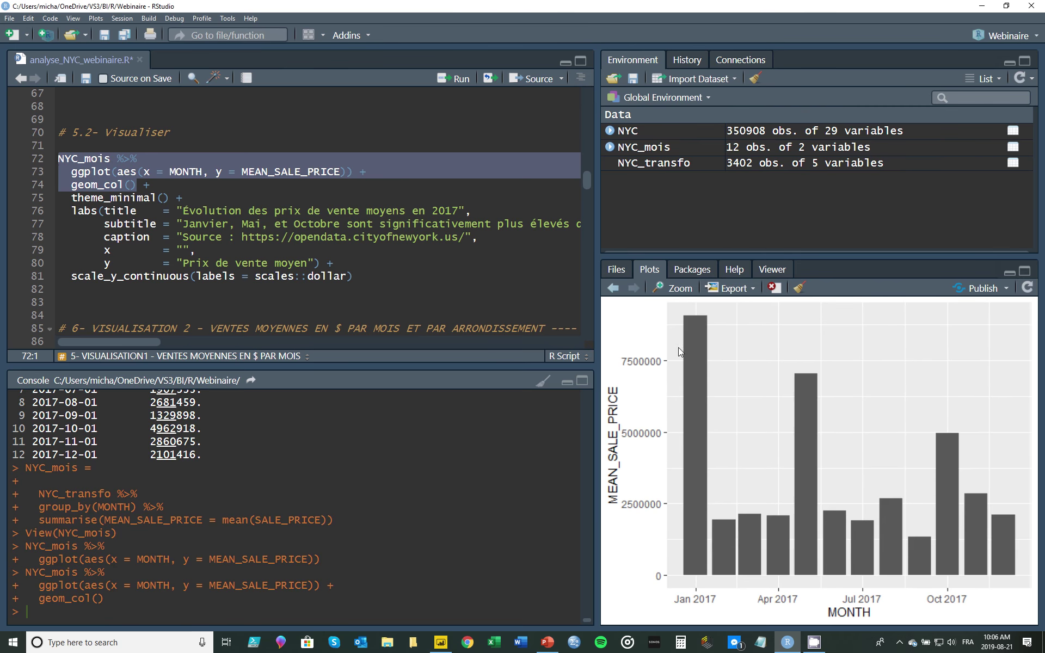
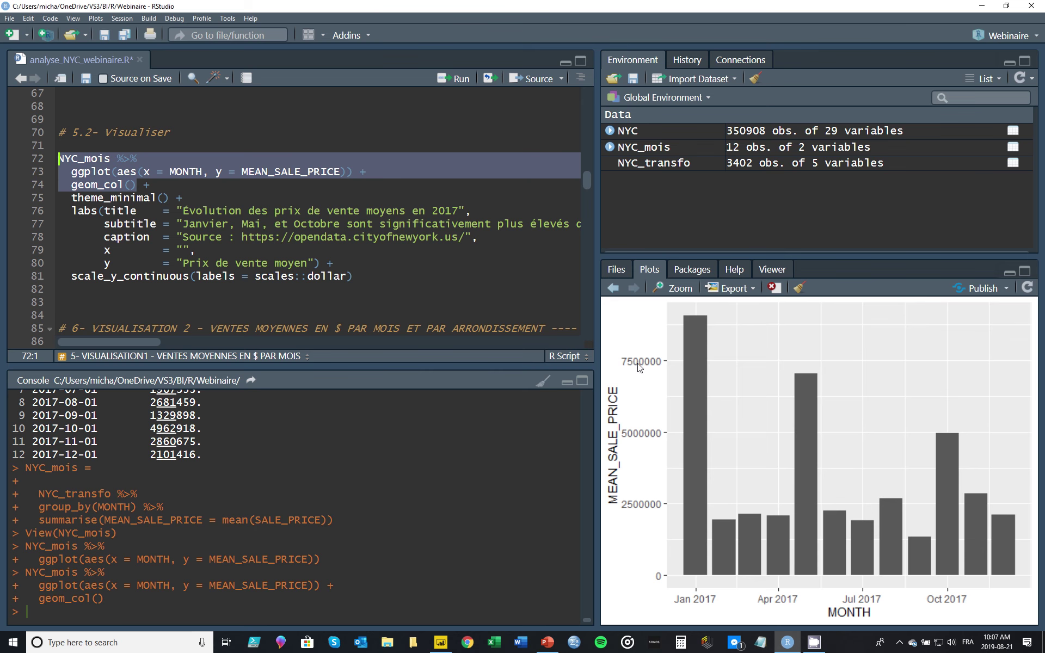
# Run the section 5.2 plot code through theme_minimal() to apply the minimal theme to the bar chart.
pyautogui.click(173, 187)
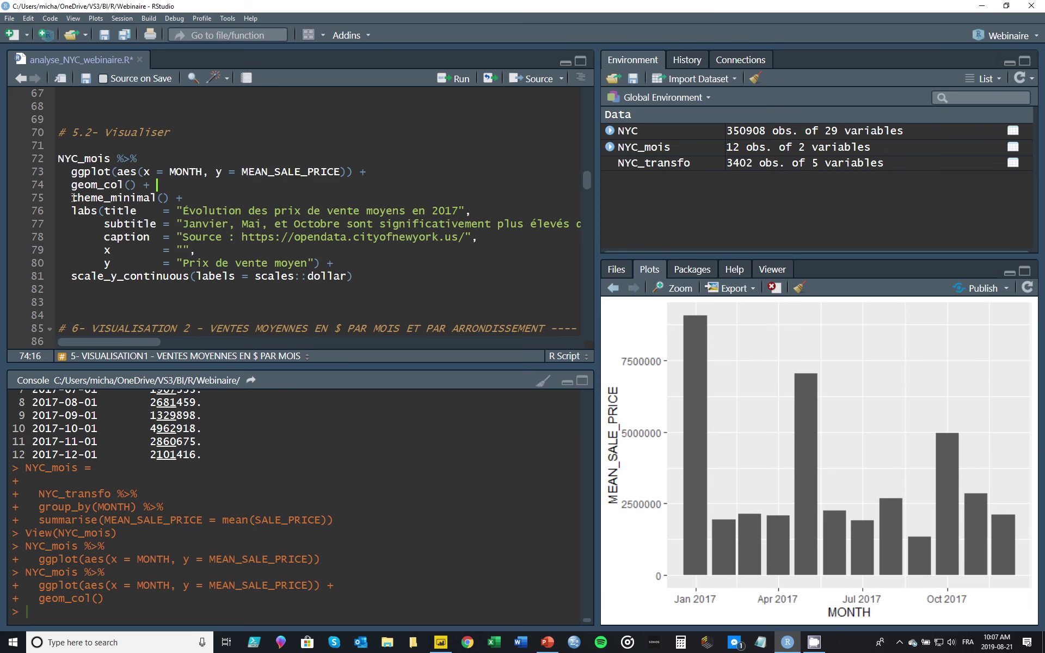
pyautogui.moveTo(175, 200); pyautogui.dragTo(58, 158)
pyautogui.hotkey('ctrl', 'Return')
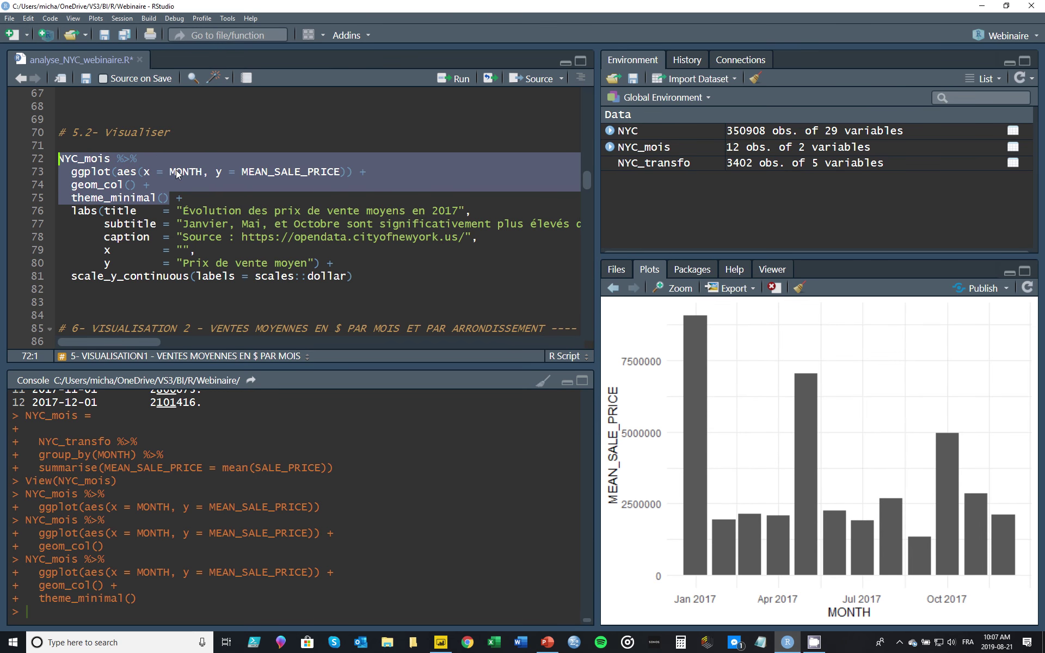
# Review the labs() title, subtitle, caption and axis labels, and run the section 5.2 plot code through labs().
pyautogui.click(184, 197)
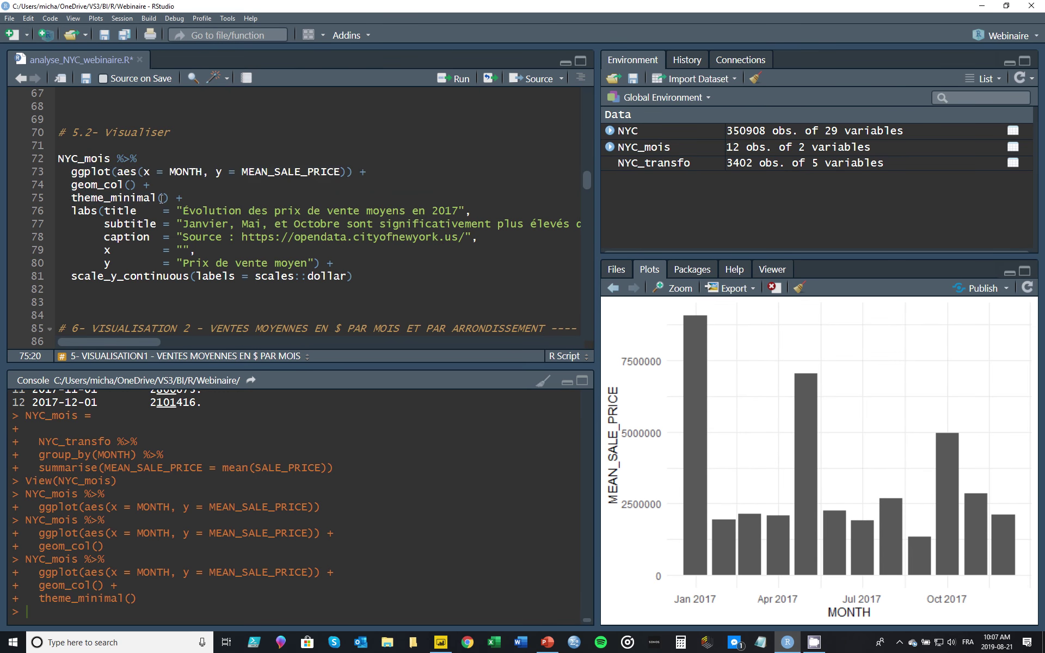
pyautogui.moveTo(70, 209); pyautogui.dragTo(94, 209)
pyautogui.click(105, 211)
pyautogui.click(191, 211)
pyautogui.click(199, 223)
pyautogui.click(202, 236)
pyautogui.click(184, 250)
pyautogui.press('Down')
pyautogui.press('Right')
pyautogui.press('Right')
pyautogui.press('Right')
pyautogui.moveTo(320, 263); pyautogui.dragTo(76, 159)
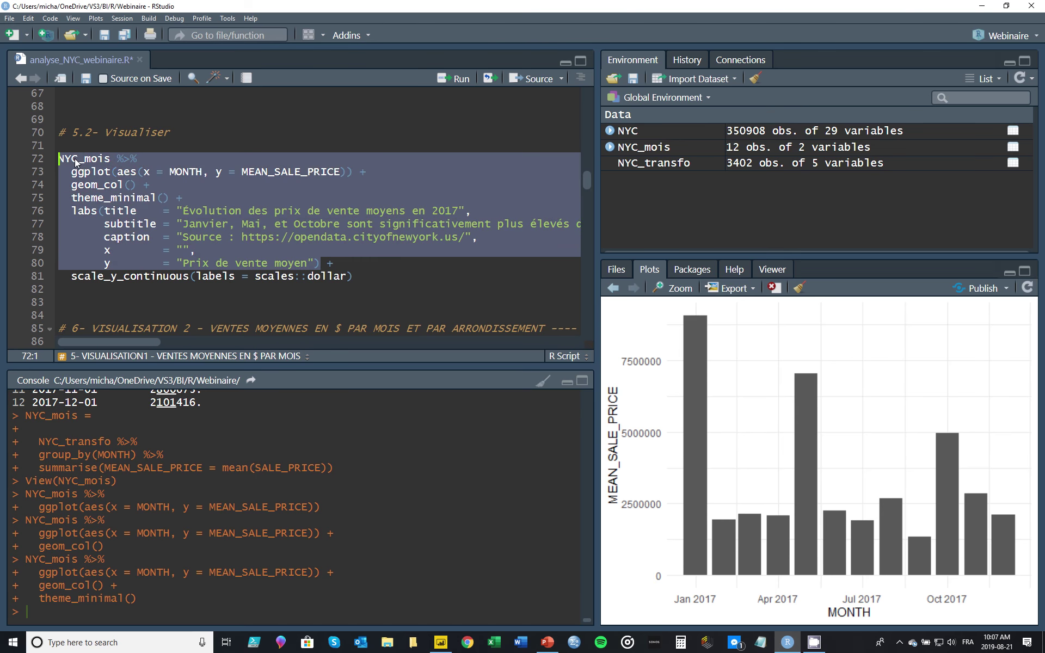
pyautogui.hotkey('ctrl', 'Return')
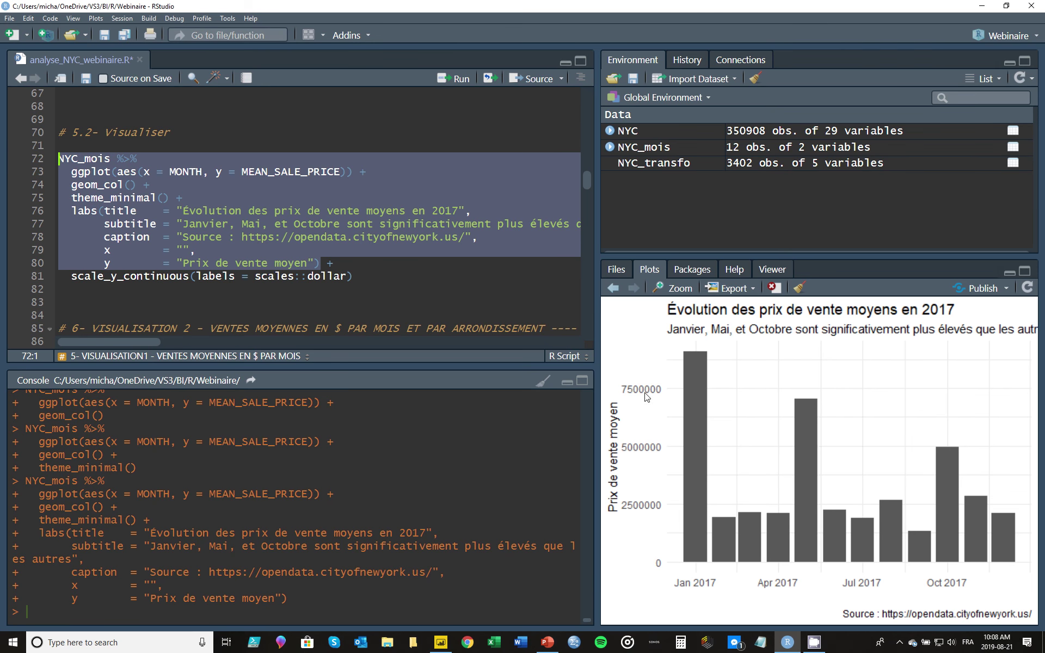
# Review scale_y_continuous(labels = scales::dollar) and run the complete section 5.2 plot code to format the price axis in dollars.
pyautogui.moveTo(327, 250); pyautogui.dragTo(326, 262)
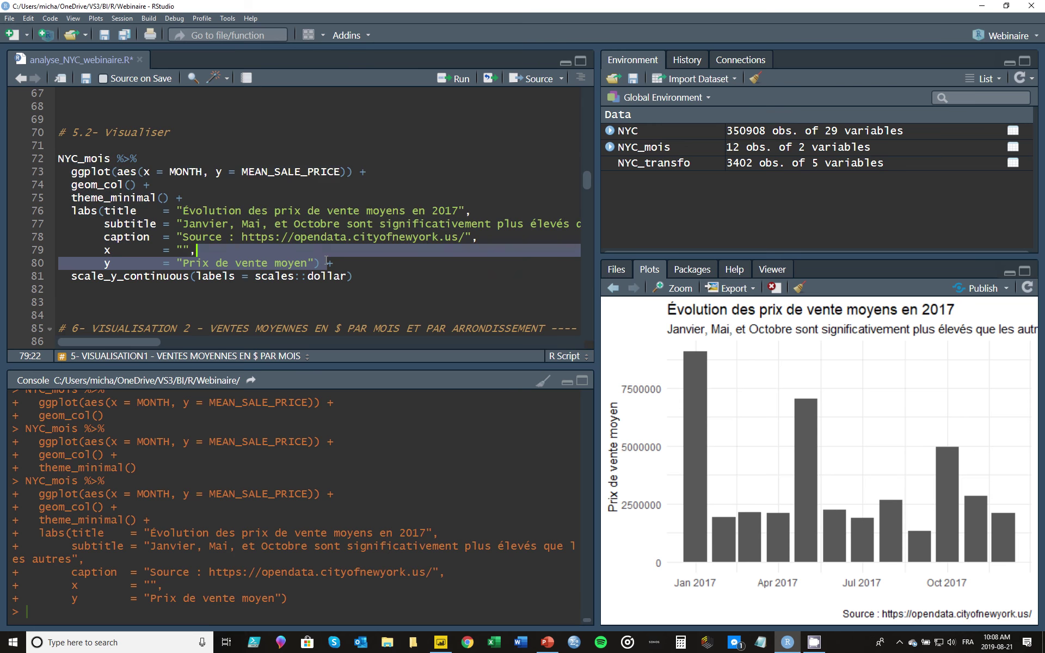
pyautogui.click(335, 263)
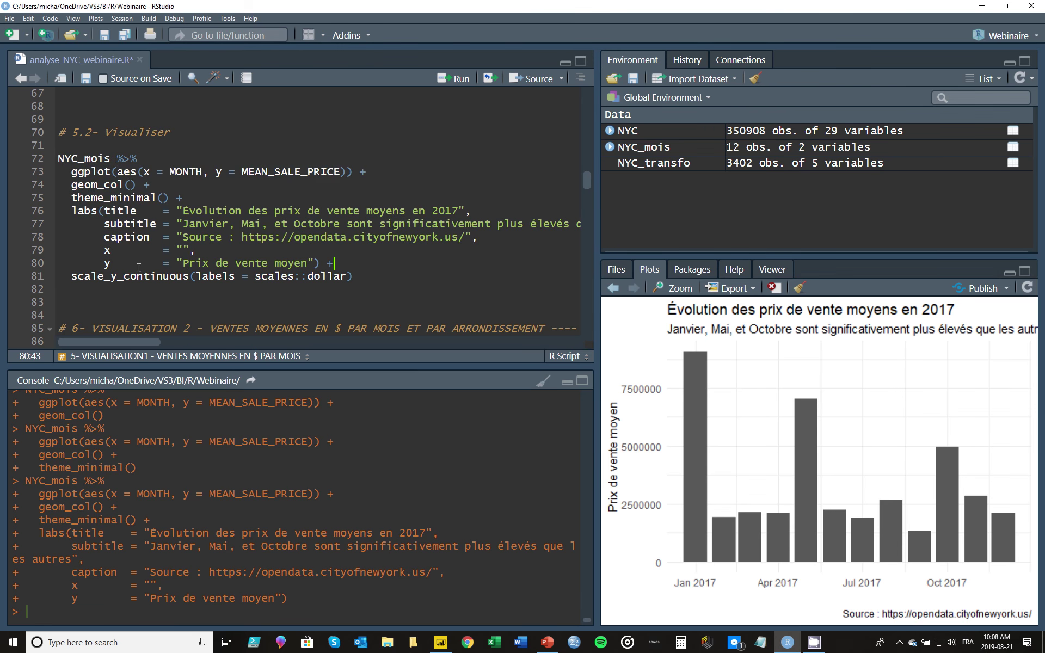
pyautogui.click(76, 277)
pyautogui.moveTo(78, 279); pyautogui.dragTo(186, 281)
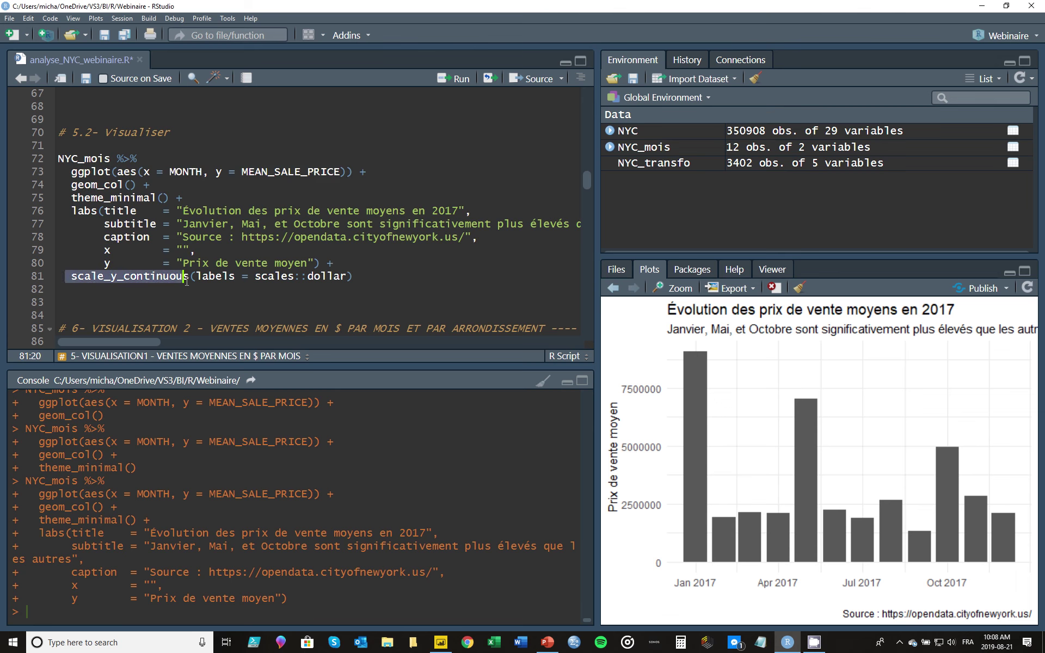
pyautogui.click(311, 278)
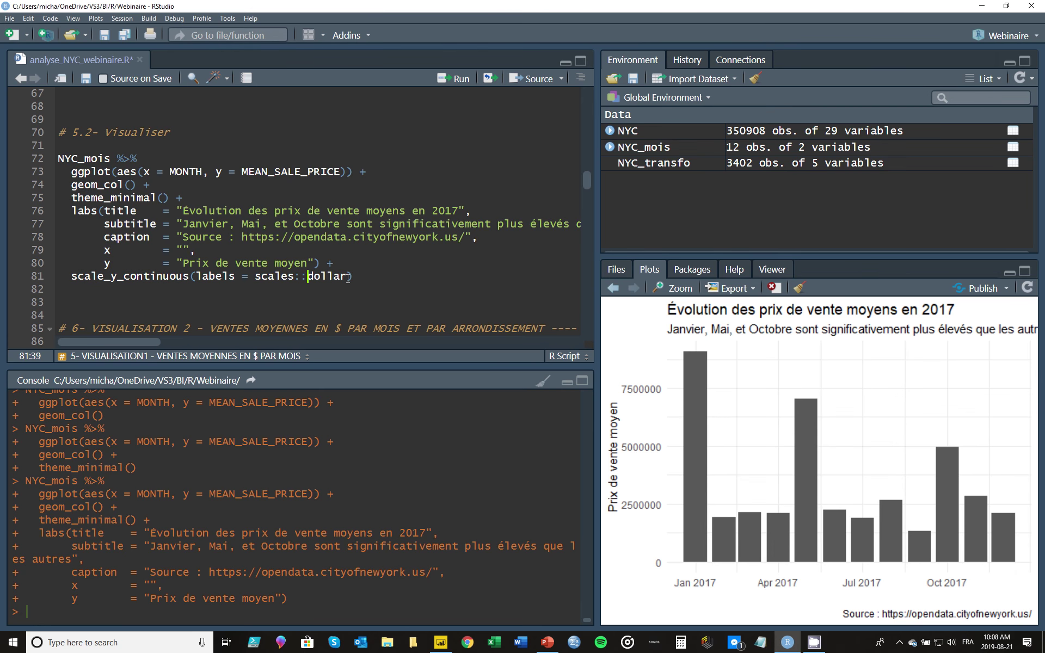
pyautogui.press('Right')
pyautogui.press('Right')
pyautogui.press('Right')
pyautogui.press('Right')
pyautogui.moveTo(352, 277); pyautogui.dragTo(58, 159)
pyautogui.hotkey('ctrl', 'Return')
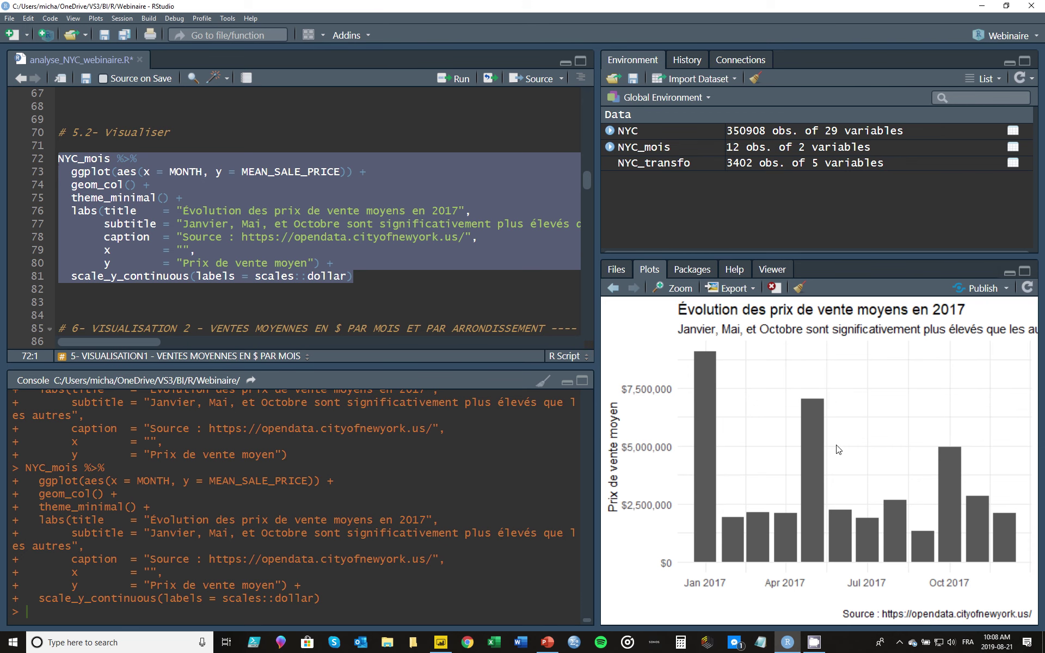
# Examine the NYC_transfo and group_by(MONTH, NEIGHBORHOOD) lines in section 6.1 of the script.
pyautogui.click(364, 278)
pyautogui.scroll(-2, 364, 278)
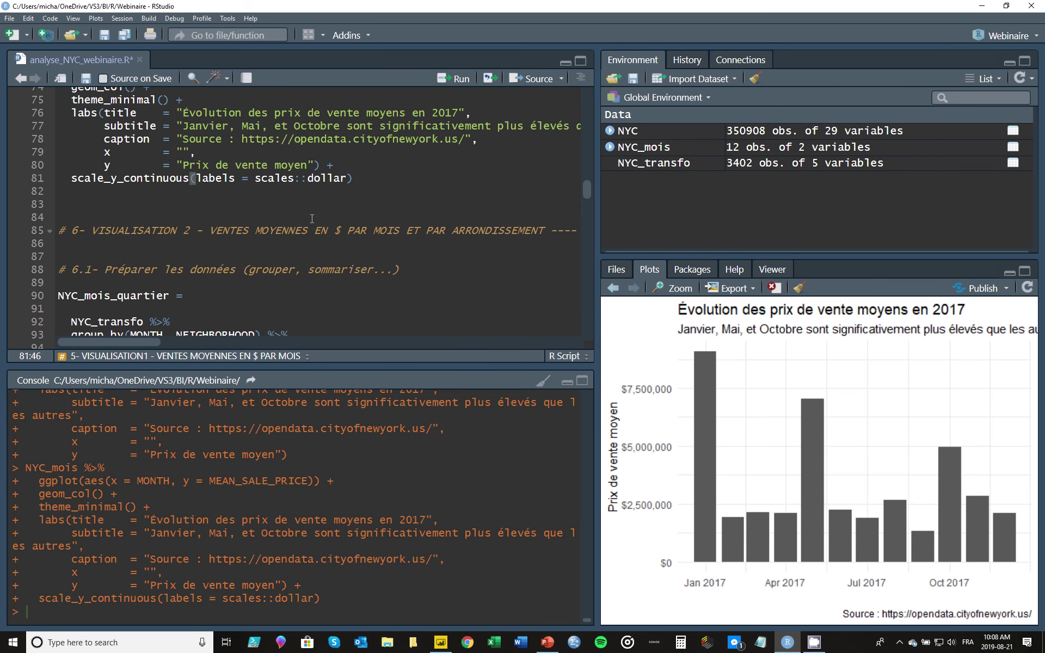
pyautogui.scroll(-1, 318, 235)
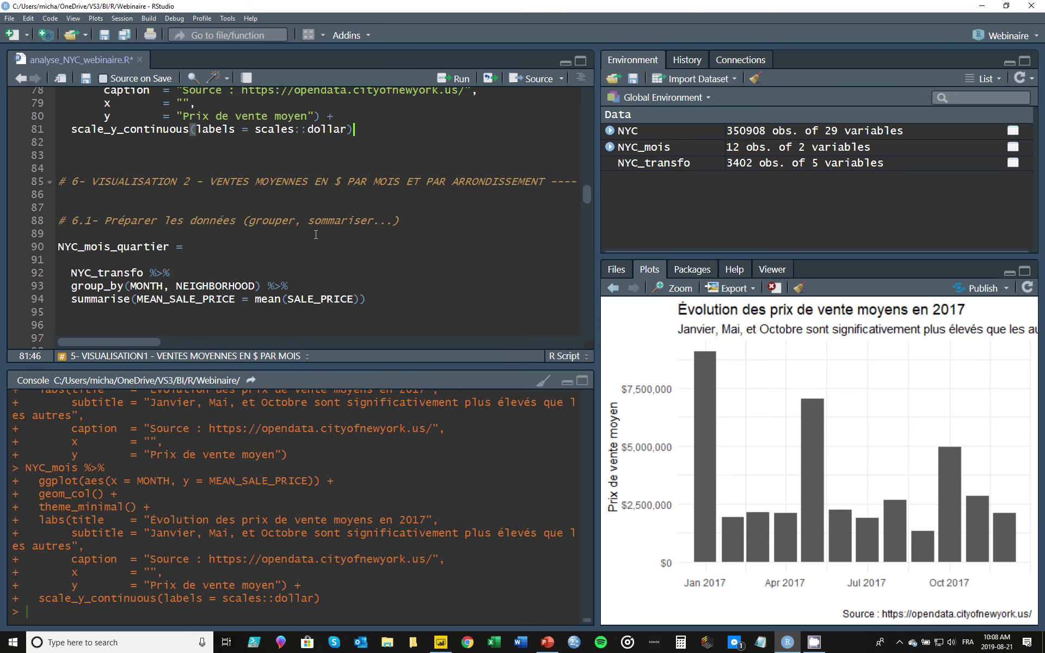
pyautogui.scroll(-1, 316, 234)
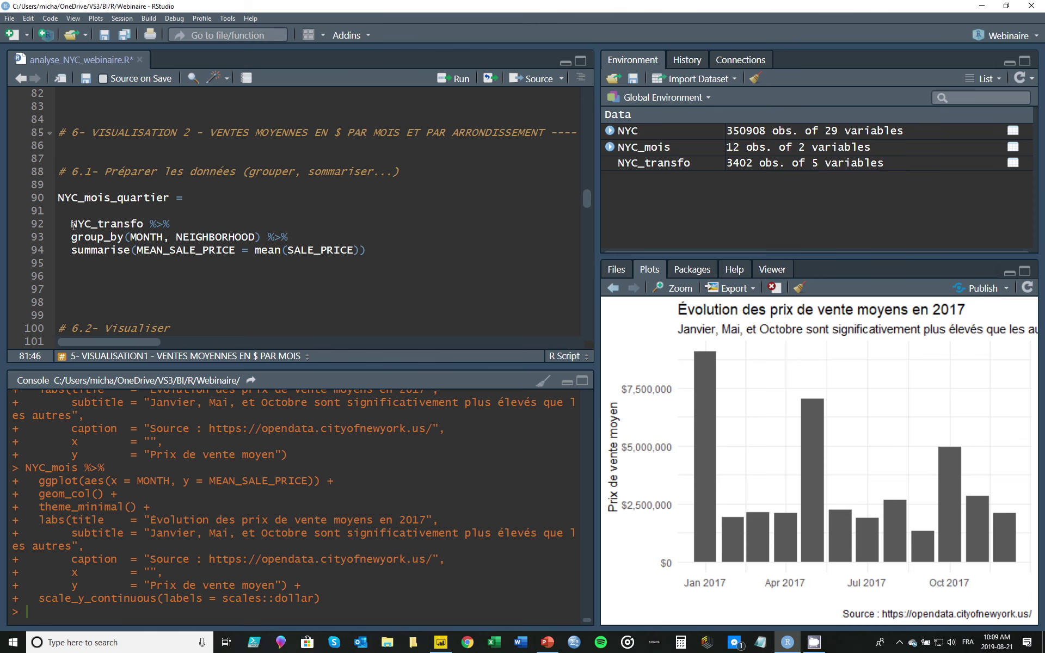
pyautogui.moveTo(72, 224); pyautogui.dragTo(143, 223)
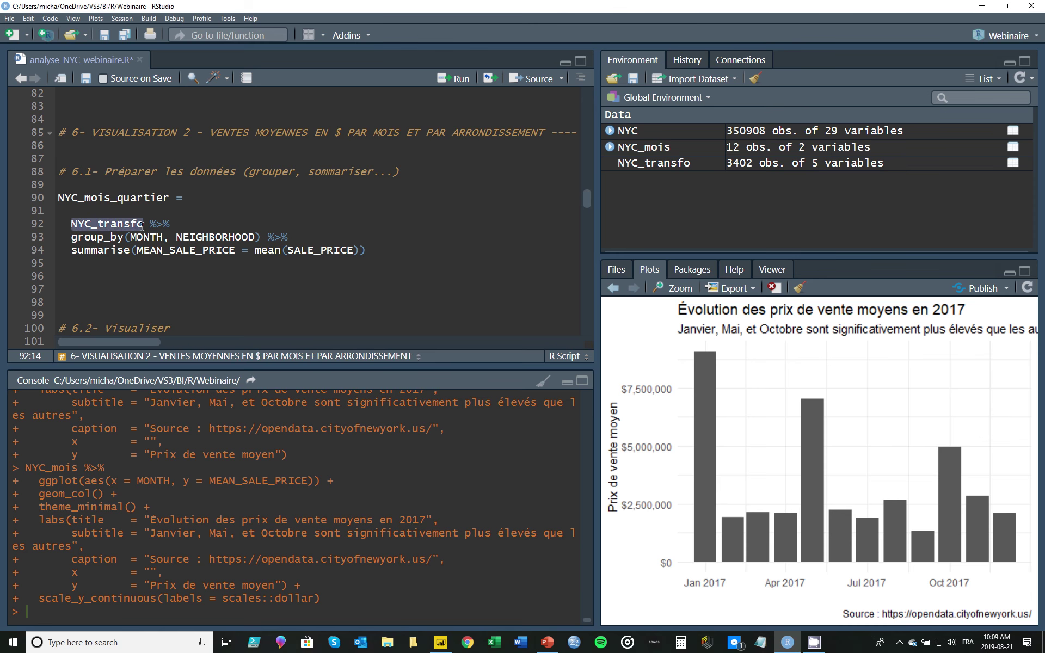
pyautogui.click(115, 243)
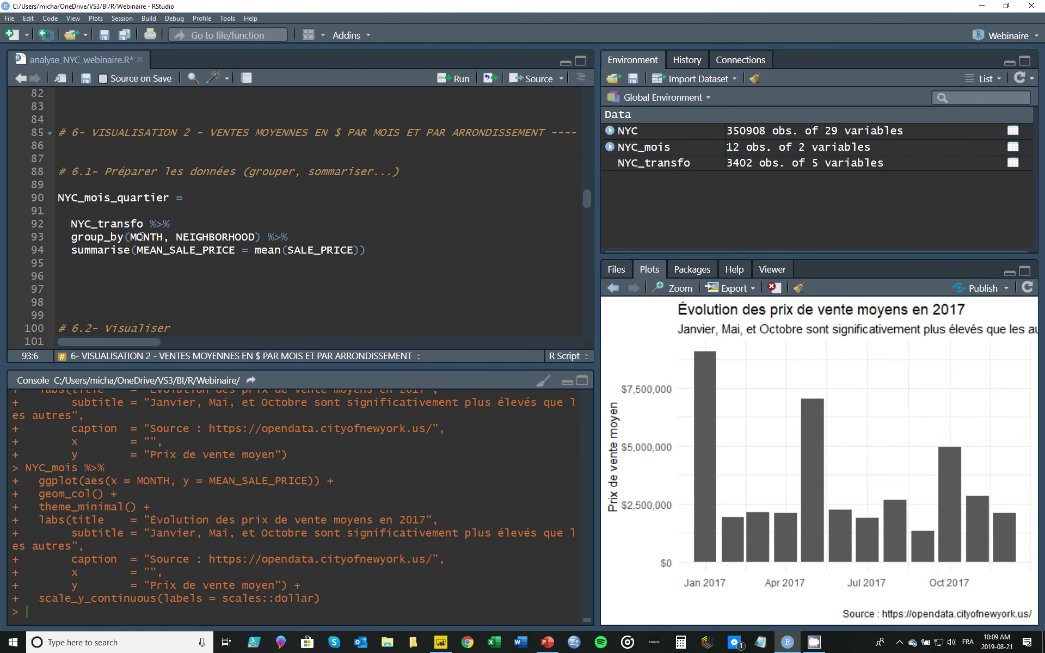
pyautogui.click(141, 237)
pyautogui.press('Right')
pyautogui.press('Right')
pyautogui.press('Right')
pyautogui.press('Right')
pyautogui.press('Right')
pyautogui.press('Right')
pyautogui.press('Right')
pyautogui.press('Right')
# Review the section 6.1 summarise line and run the NYC_transfo pipeline through it, without the NYC_mois_quartier assignment.
pyautogui.moveTo(138, 251); pyautogui.dragTo(232, 256)
pyautogui.click(279, 255)
pyautogui.moveTo(364, 255); pyautogui.dragTo(65, 224)
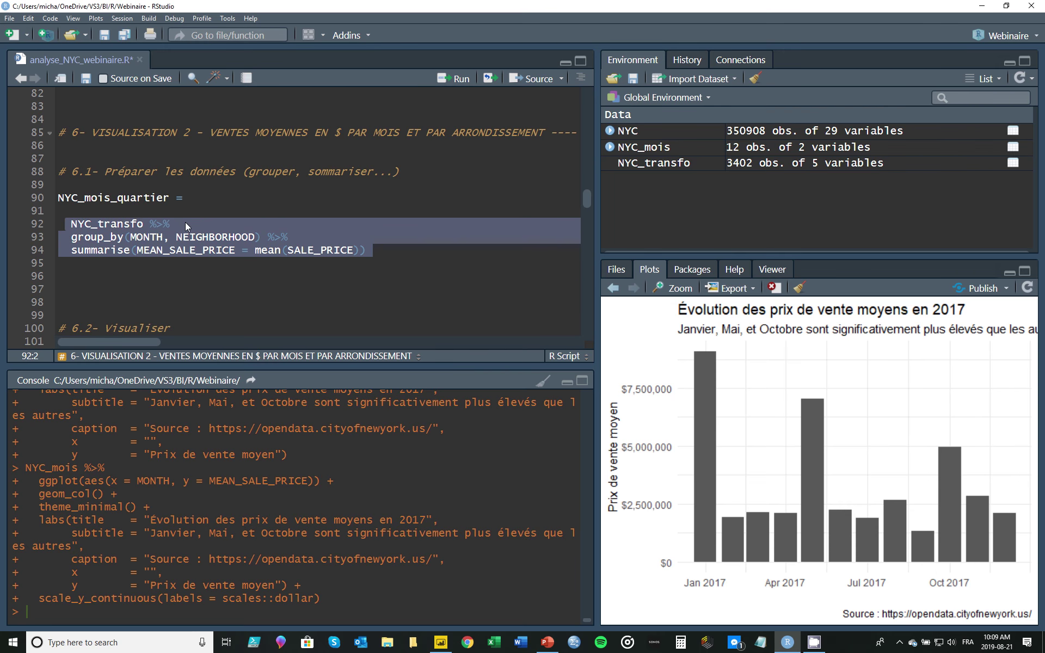
pyautogui.hotkey('ctrl', 'Return')
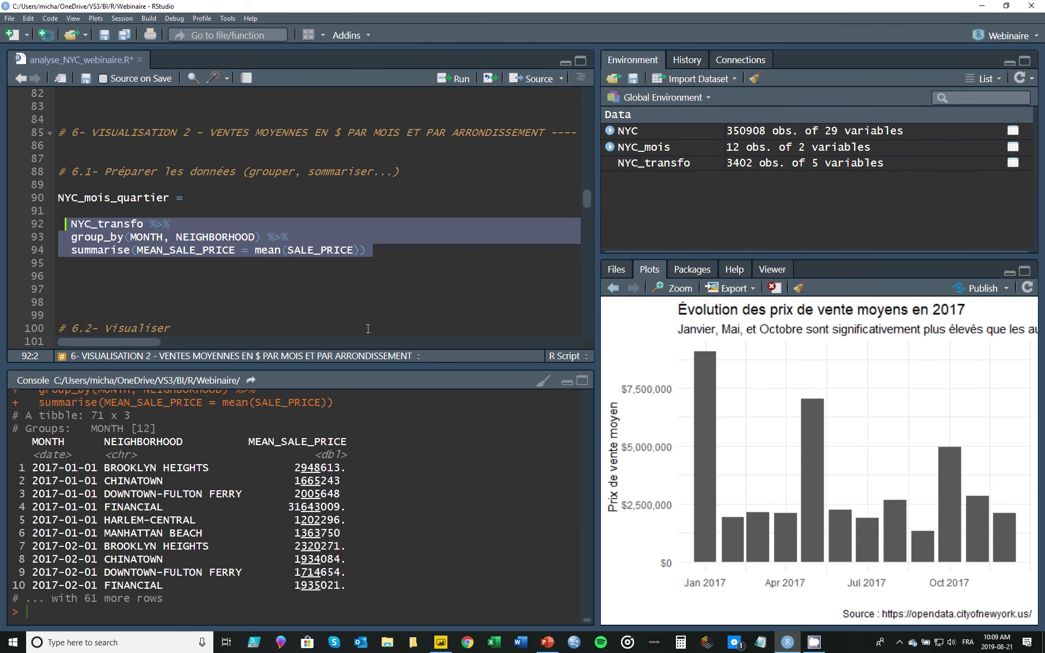
# Run the full NYC_mois_quartier assignment in section 6.1, view the resulting data table, and close it.
pyautogui.moveTo(374, 253); pyautogui.dragTo(58, 198)
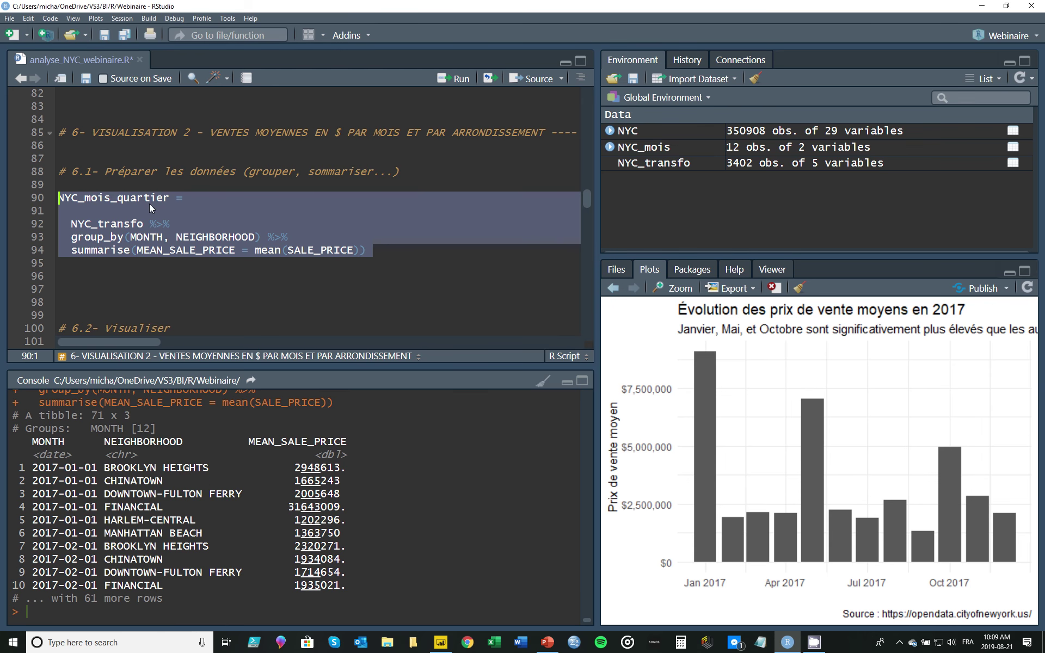
pyautogui.hotkey('ctrl', 'Return')
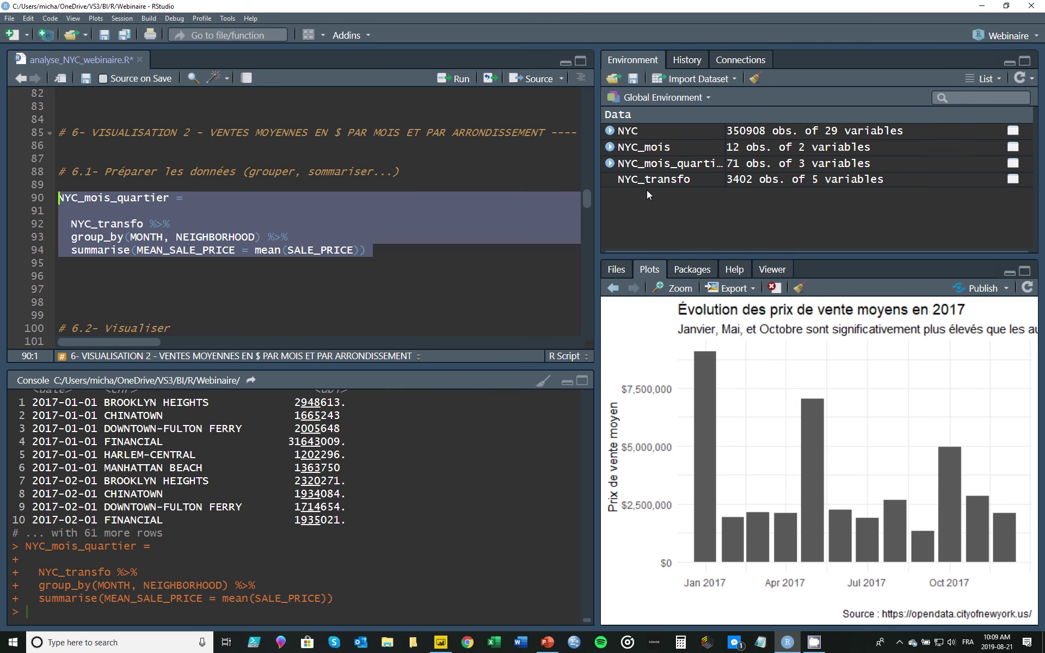
pyautogui.click(643, 169)
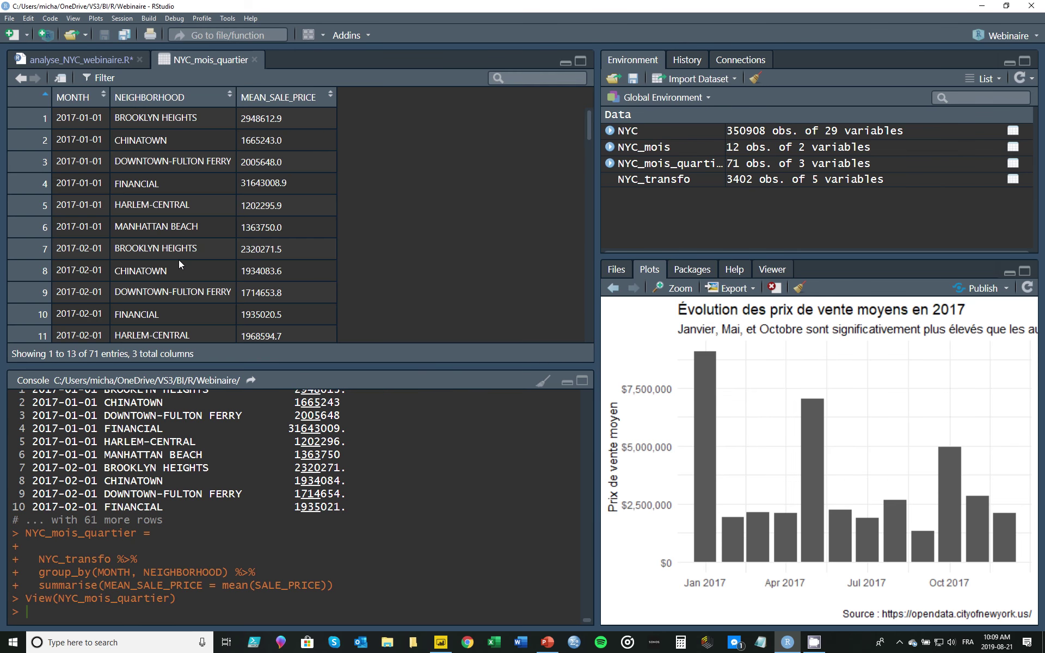
pyautogui.click(254, 59)
# Review the section 6.2 ggplot mappings for MONTH, MEAN_SALE_PRICE and NEIGHBORHOOD fill, and run NYC_mois_quartier through the ggplot() line.
pyautogui.scroll(-3, 198, 236)
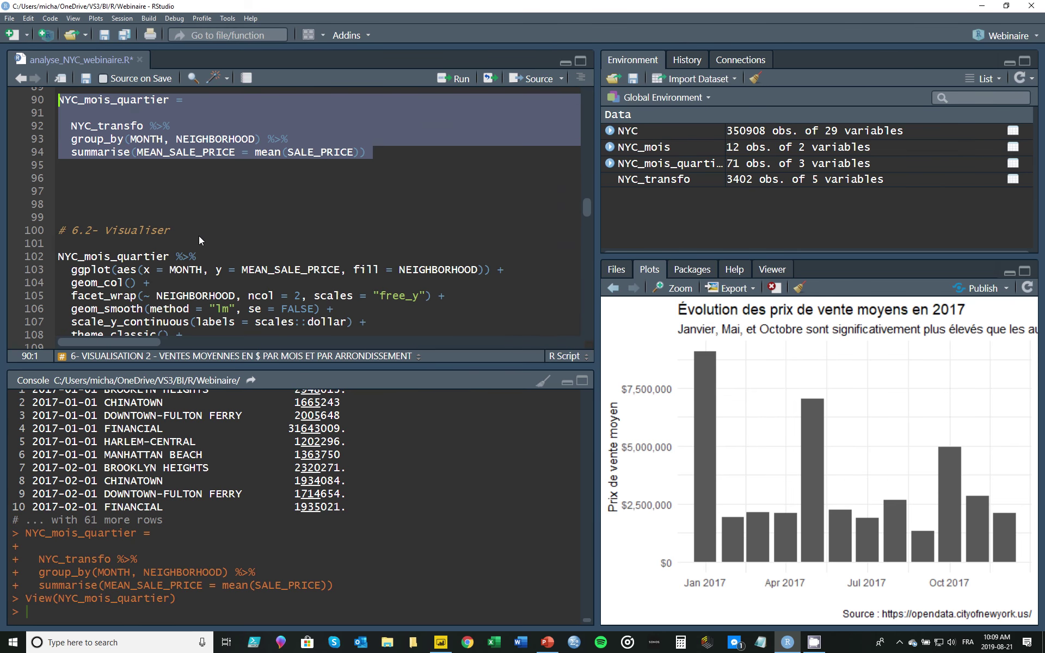
pyautogui.scroll(-2, 198, 236)
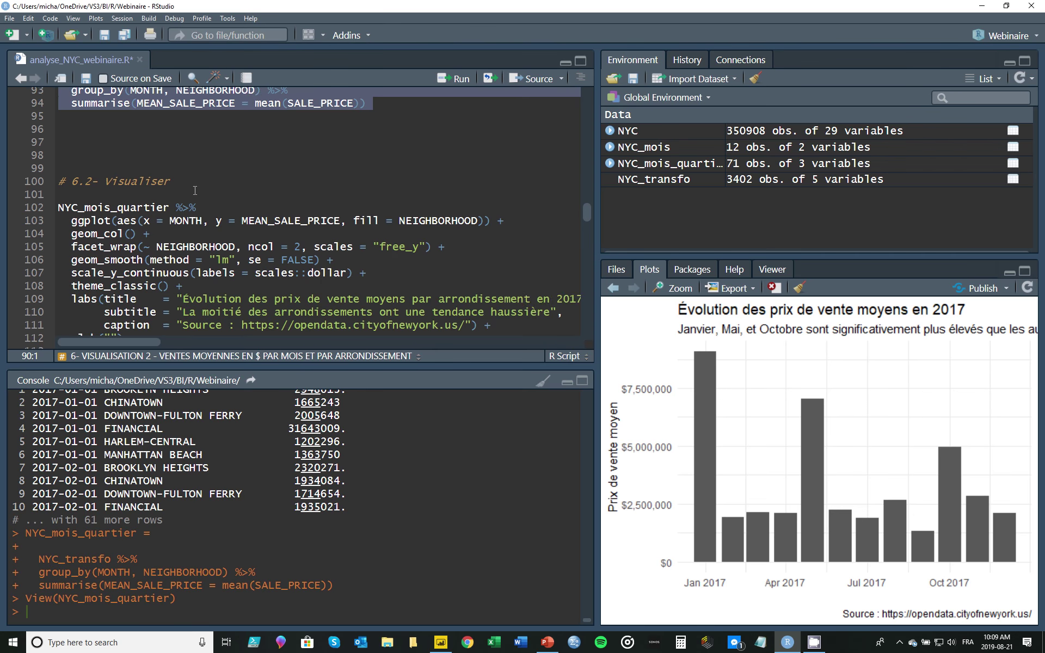
pyautogui.scroll(-2, 195, 190)
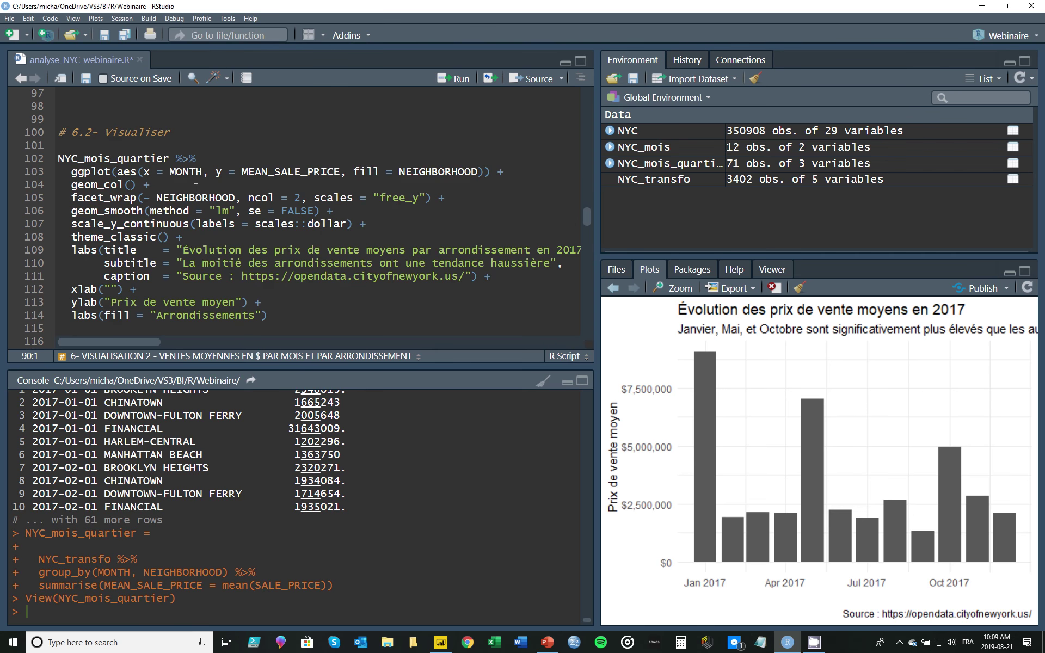
pyautogui.click(203, 159)
pyautogui.moveTo(58, 160); pyautogui.dragTo(186, 161)
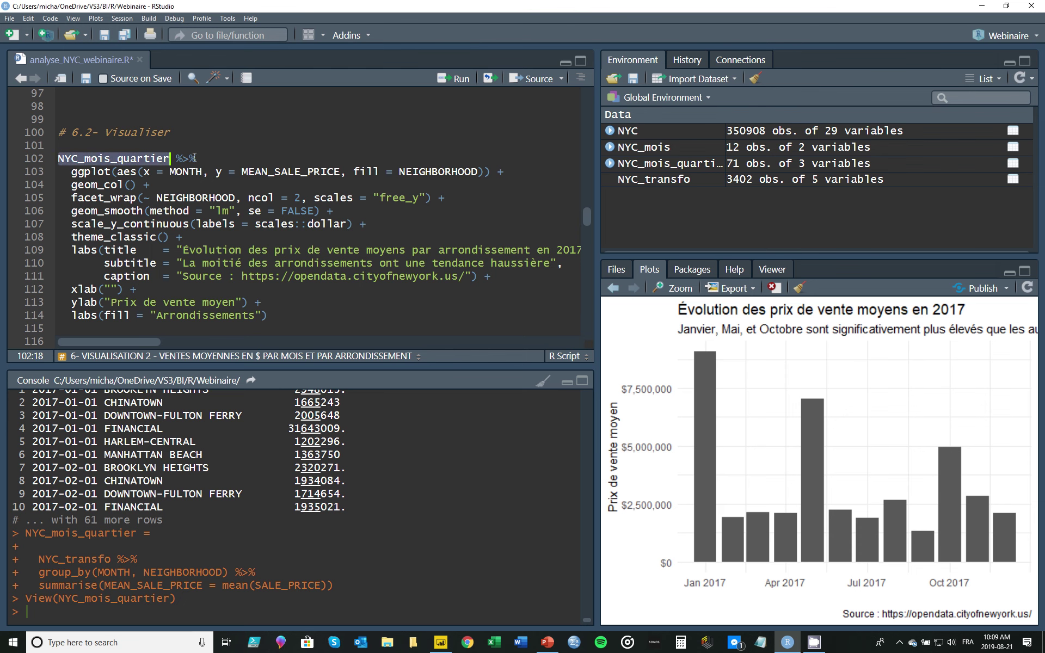
pyautogui.click(195, 158)
pyautogui.moveTo(72, 173); pyautogui.dragTo(186, 173)
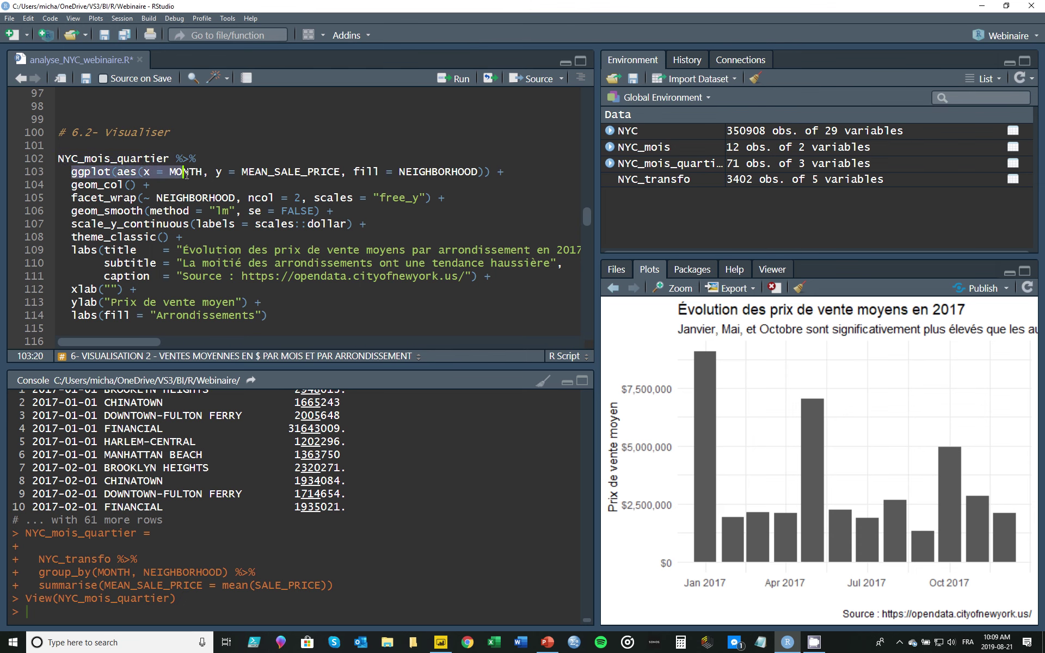
pyautogui.click(247, 171)
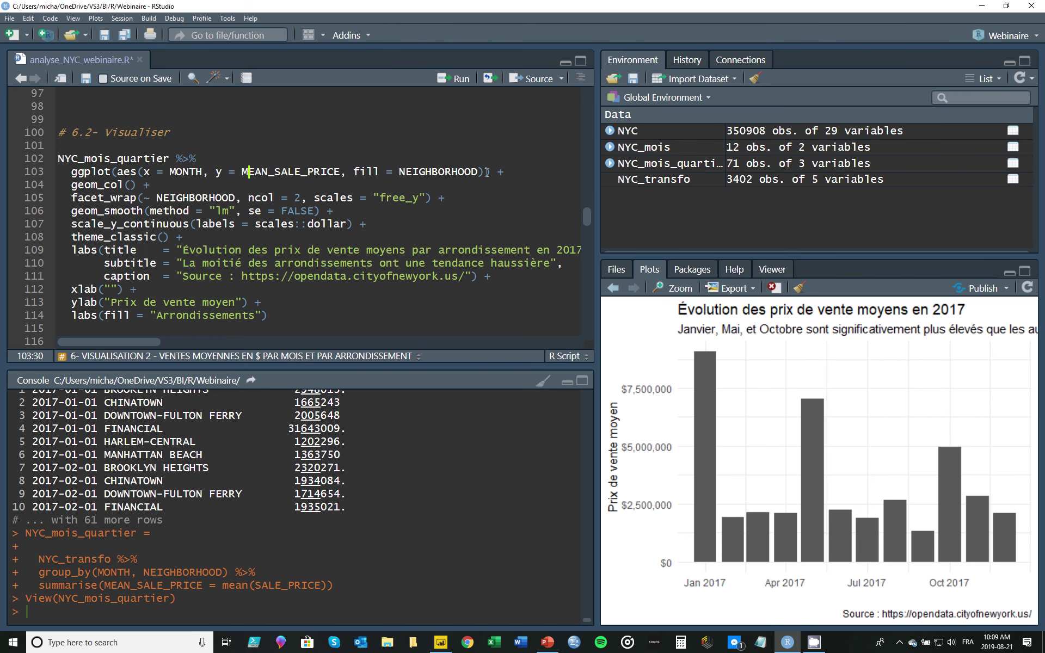
pyautogui.moveTo(494, 172); pyautogui.dragTo(62, 159)
pyautogui.hotkey('ctrl', 'Return')
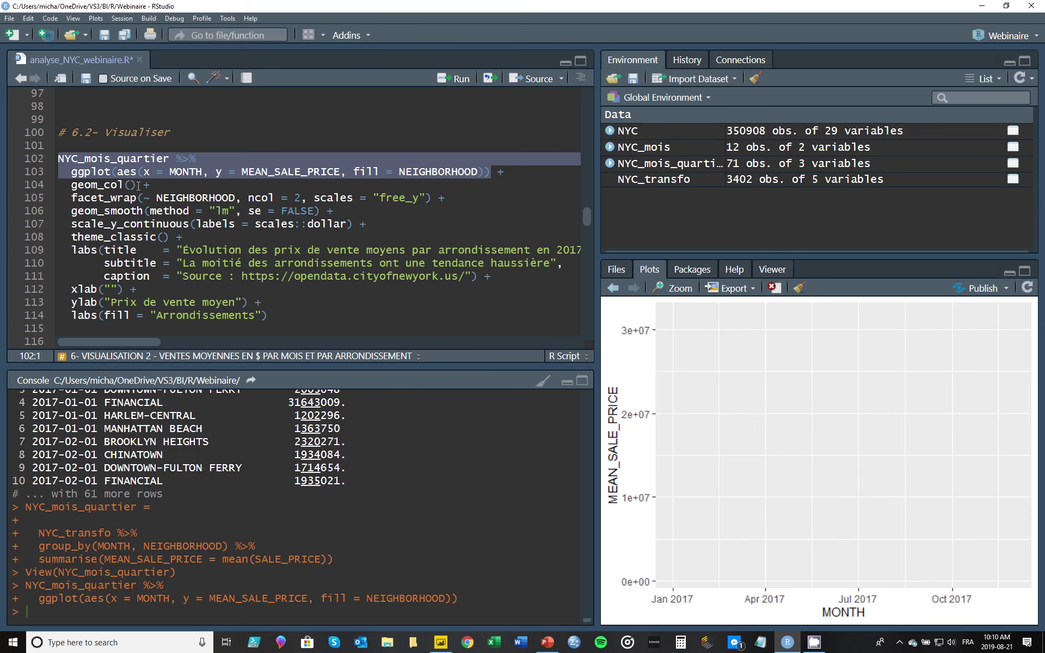
# Run the section 6.2 plot code through geom_col() to draw columns stacked by neighbourhood.
pyautogui.moveTo(138, 186); pyautogui.dragTo(66, 184)
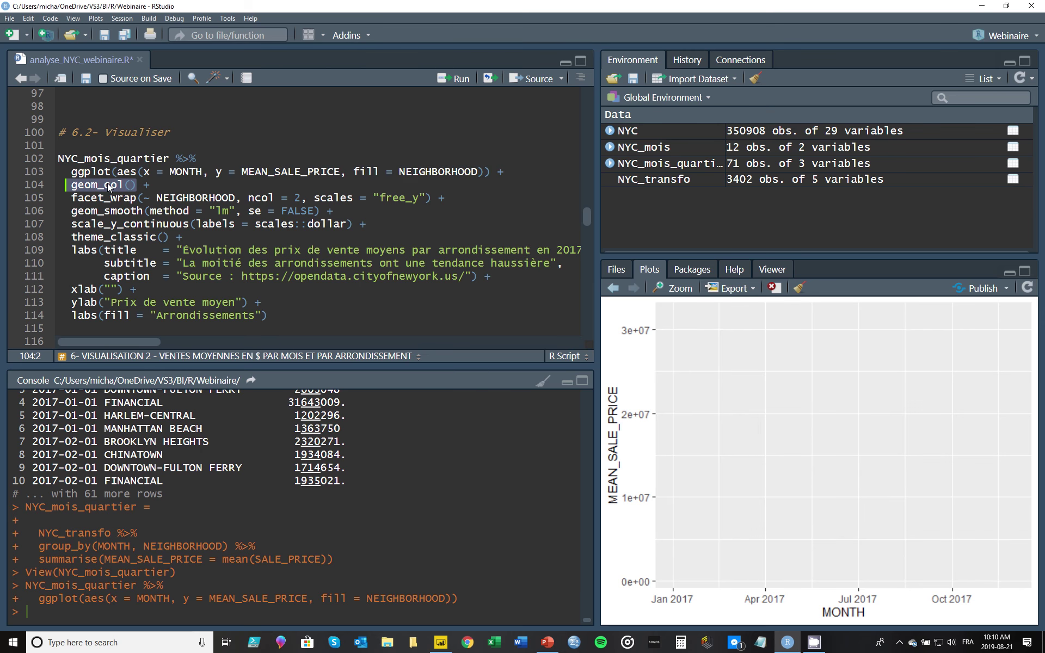
pyautogui.click(118, 185)
pyautogui.moveTo(94, 185); pyautogui.dragTo(49, 163)
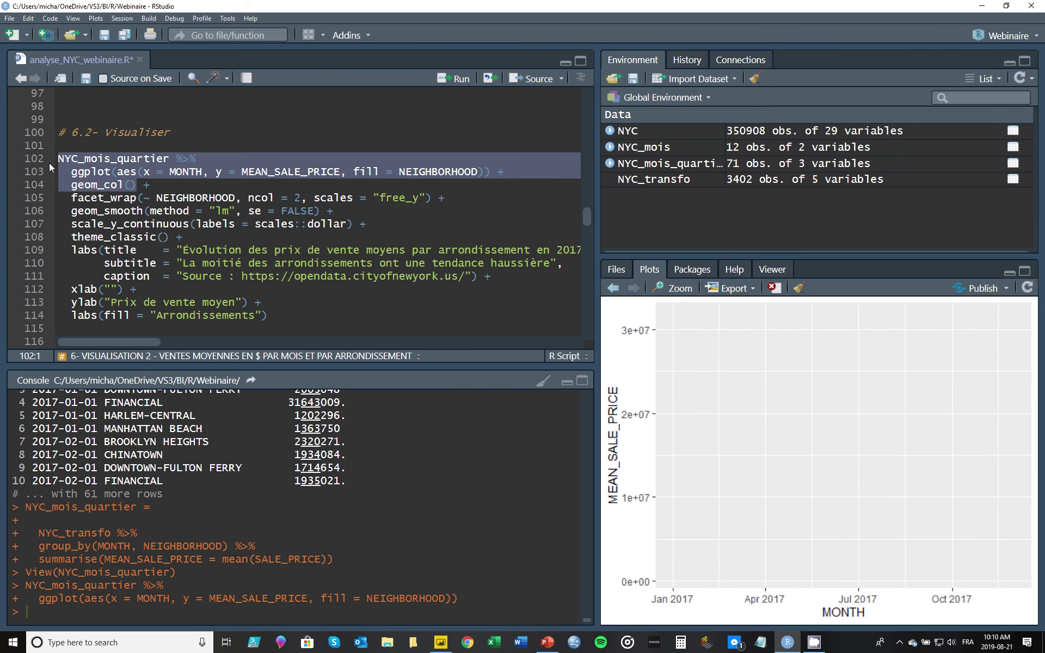
pyautogui.hotkey('ctrl', 'Return')
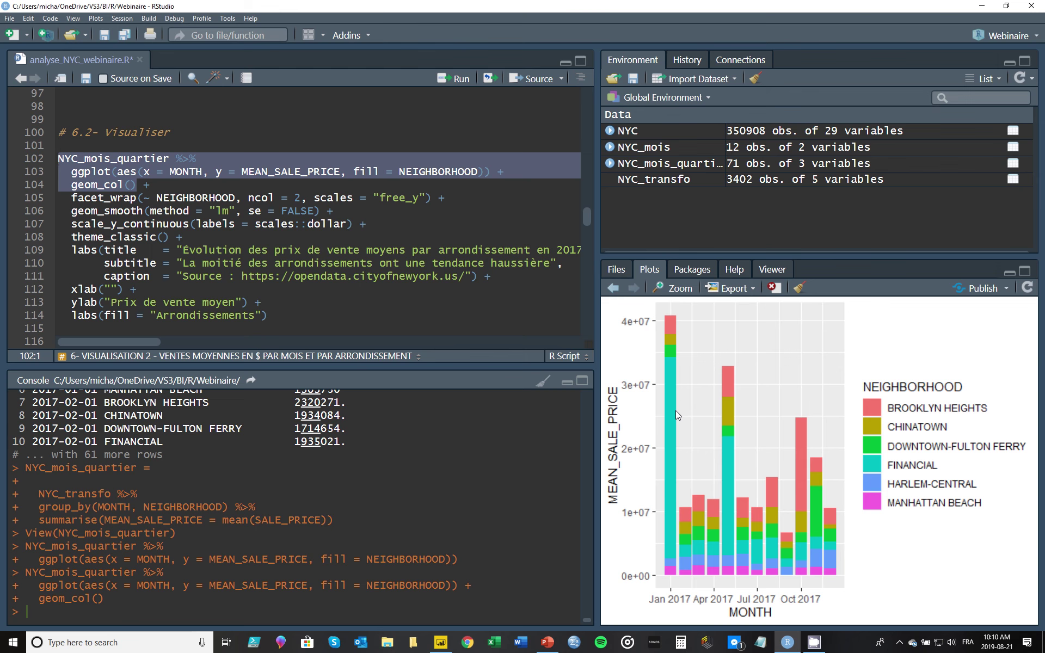
# Review the facet_wrap arguments, run the section 6.2 code through facet_wrap, and widen the plot area to inspect the facets.
pyautogui.moveTo(71, 198); pyautogui.dragTo(137, 198)
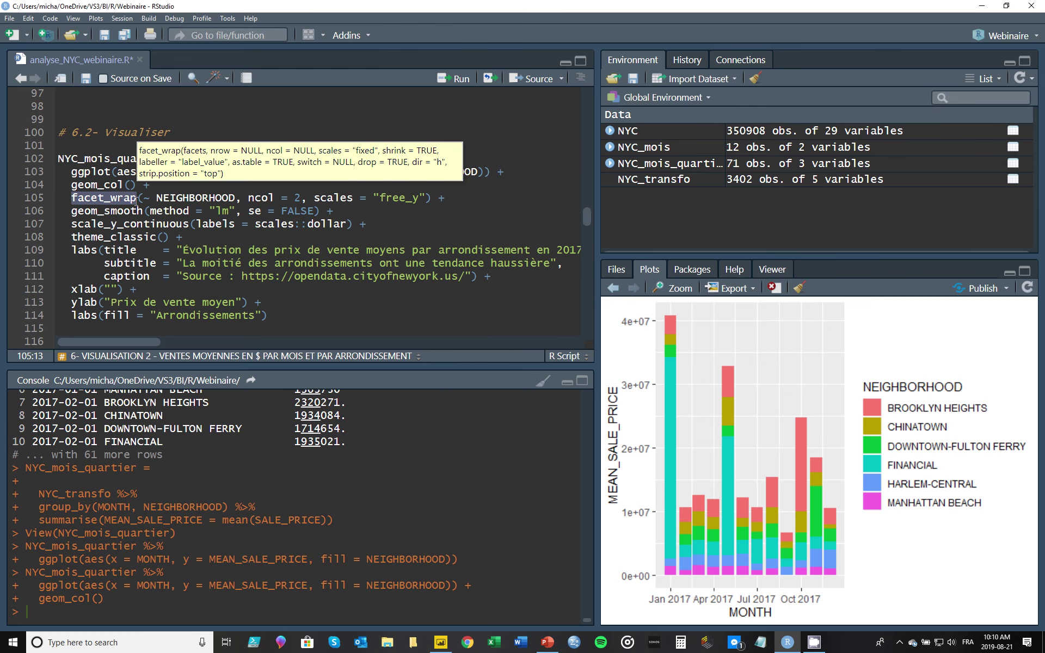
pyautogui.click(150, 197)
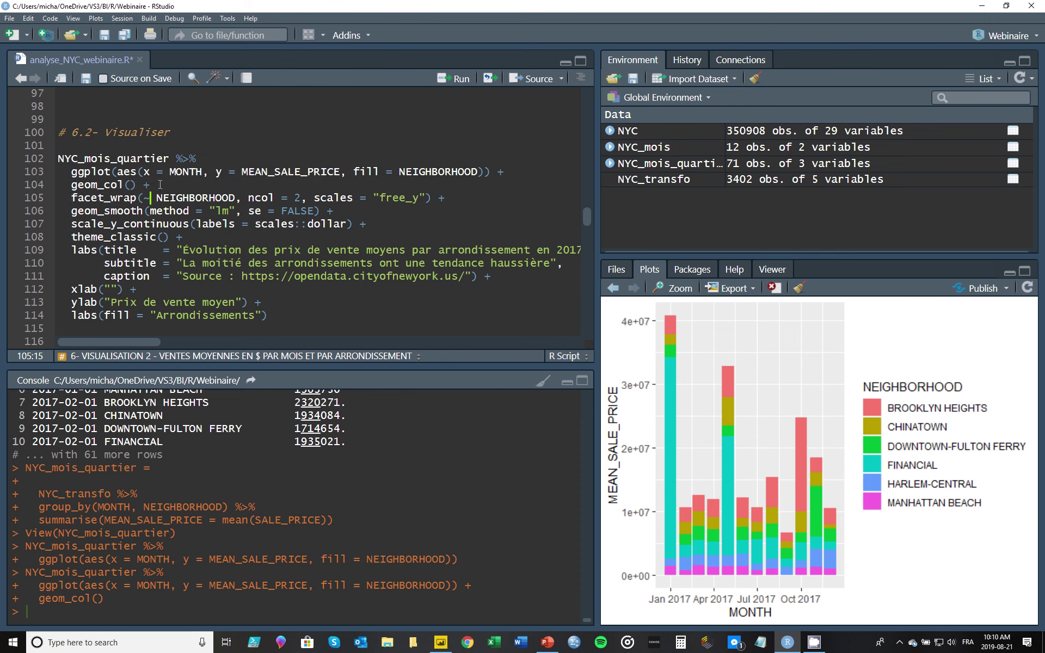
pyautogui.moveTo(73, 198); pyautogui.dragTo(133, 197)
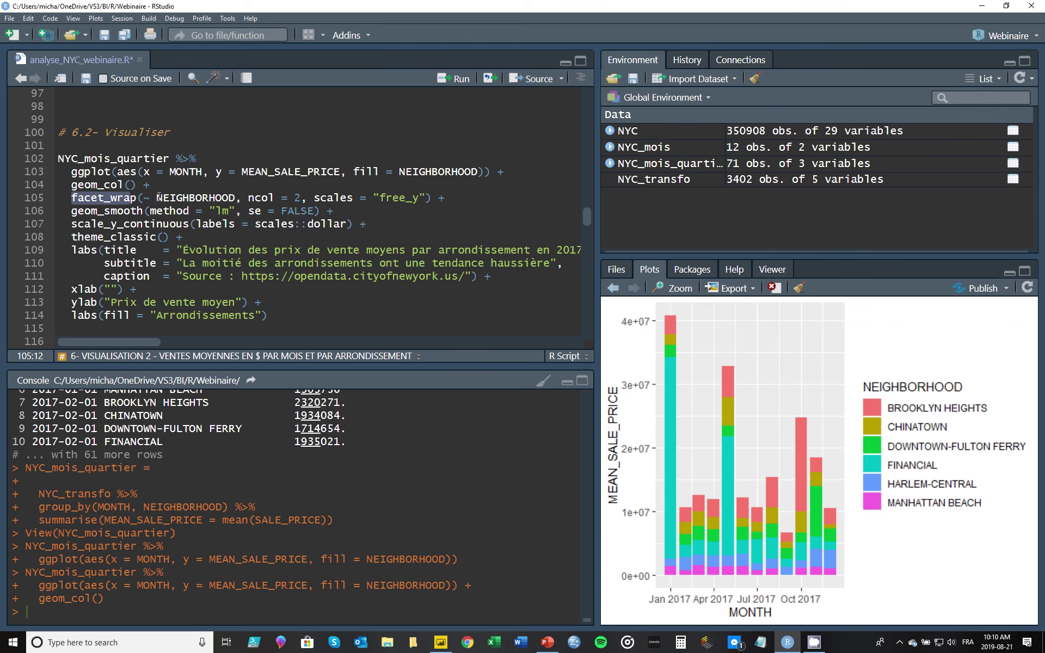
pyautogui.click(158, 197)
pyautogui.doubleClick(159, 198)
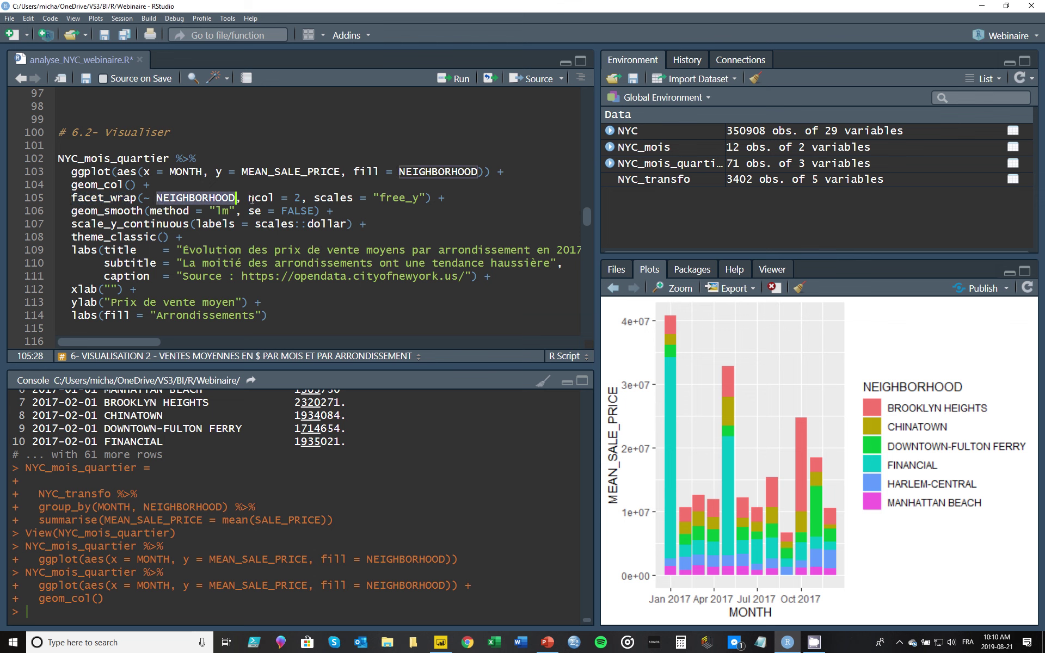
pyautogui.doubleClick(251, 198)
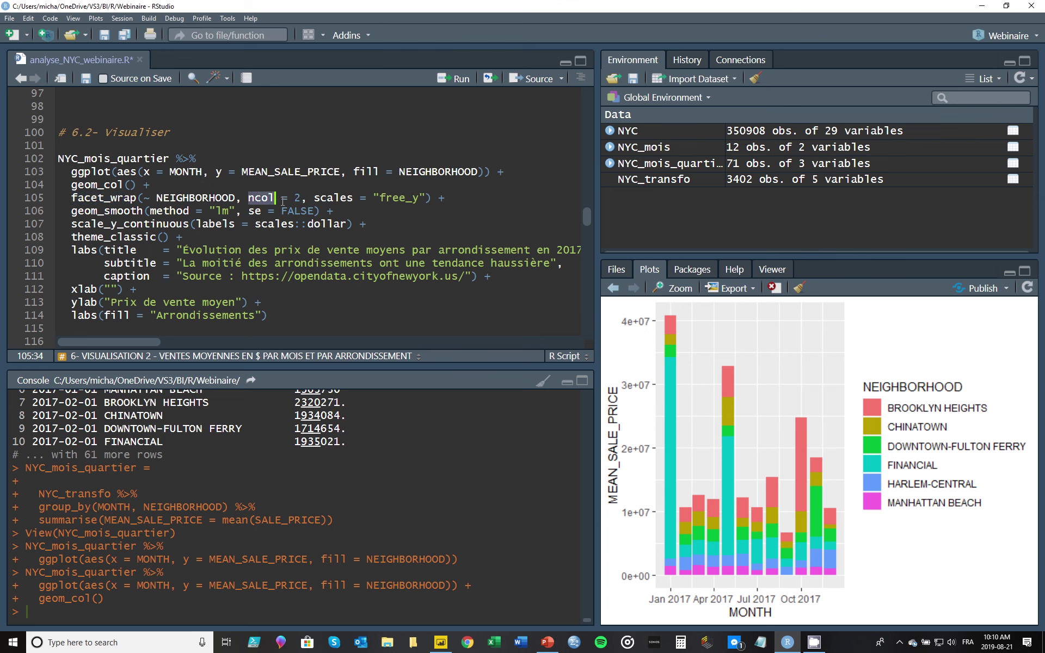
pyautogui.moveTo(284, 202); pyautogui.dragTo(301, 202)
pyautogui.click(393, 198)
pyautogui.moveTo(430, 198); pyautogui.dragTo(57, 159)
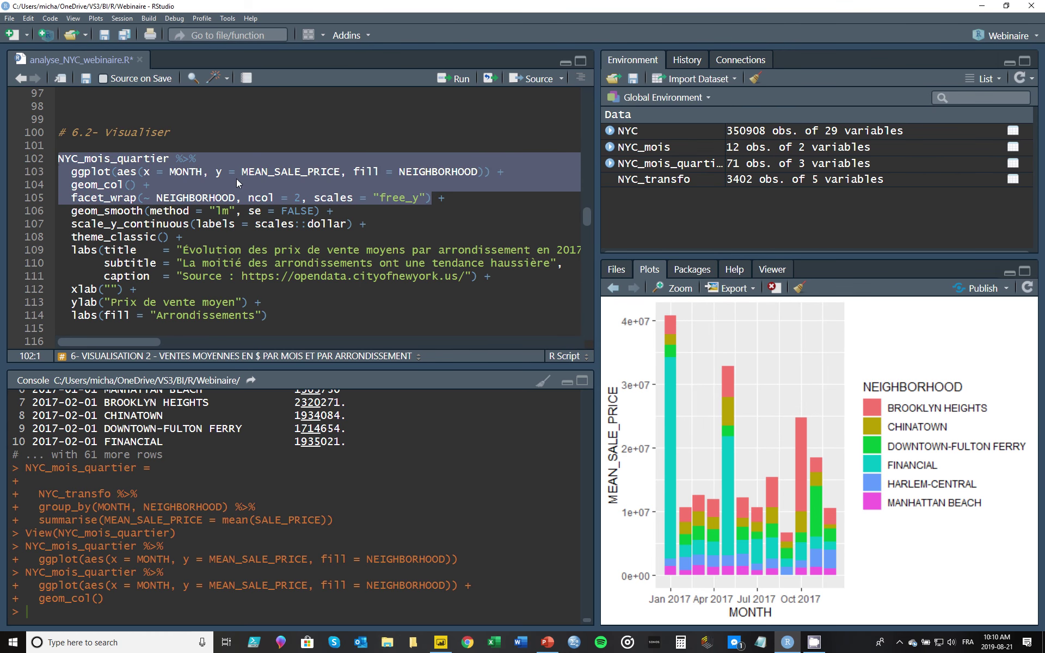
pyautogui.hotkey('ctrl', 'Return')
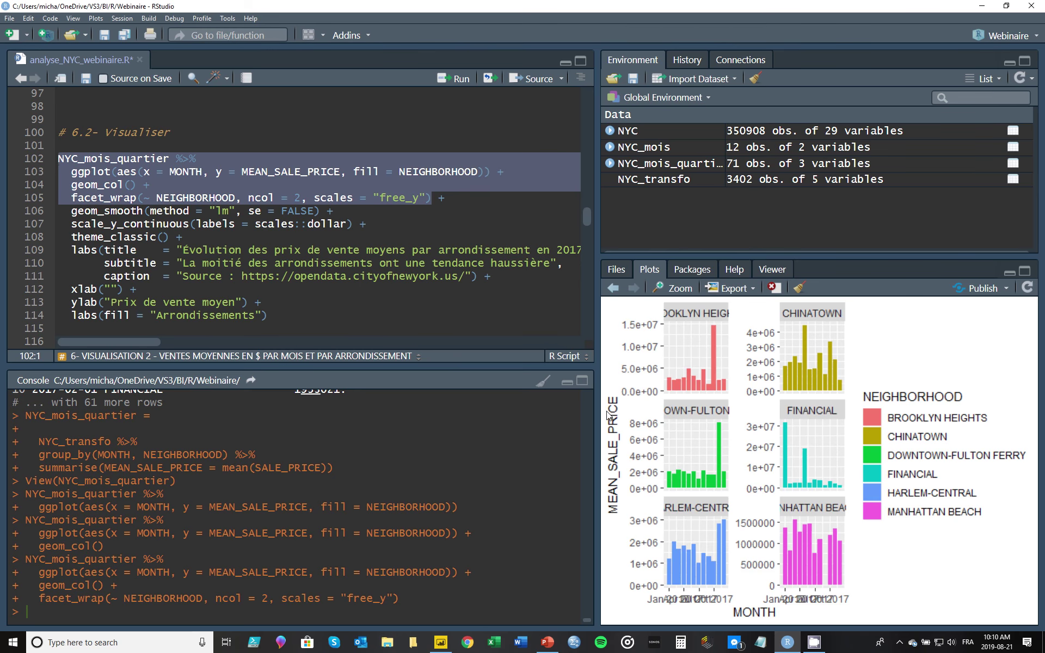
pyautogui.moveTo(597, 413); pyautogui.dragTo(471, 402)
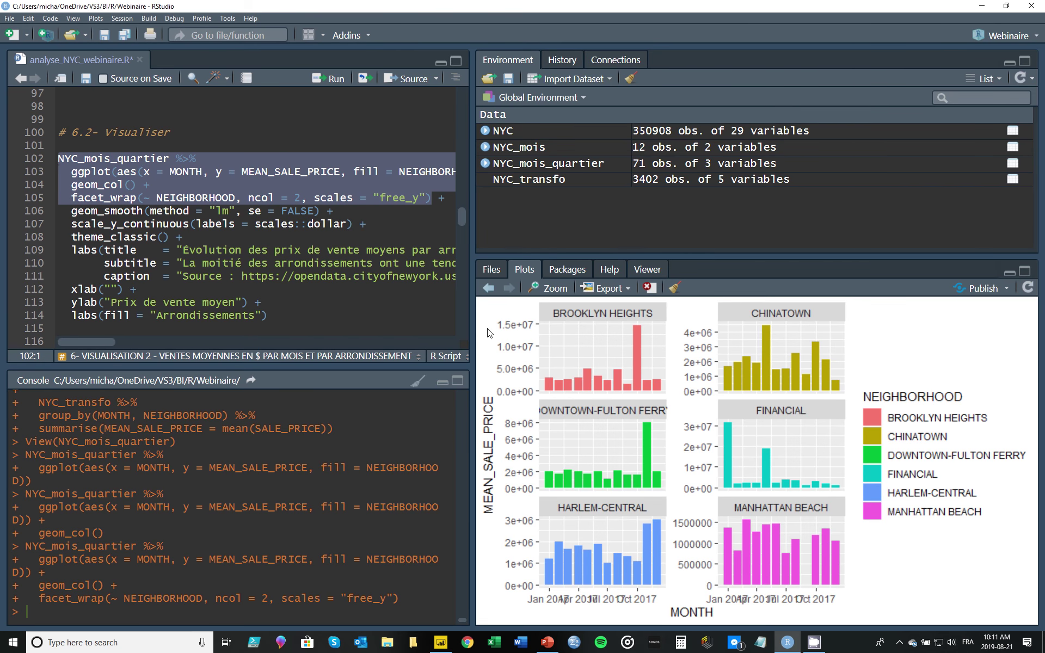
pyautogui.moveTo(472, 332); pyautogui.dragTo(536, 305)
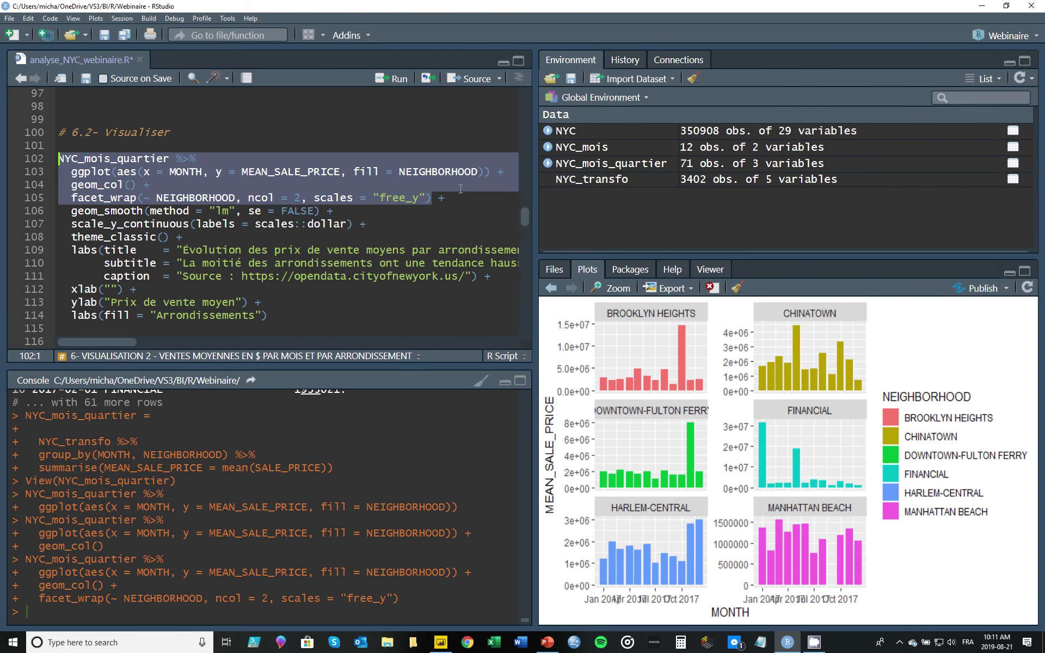
# Review geom_smooth(method = "lm", se = FALSE) and run the section 6.2 code through it to add linear trend lines.
pyautogui.click(460, 196)
pyautogui.moveTo(65, 210); pyautogui.dragTo(236, 211)
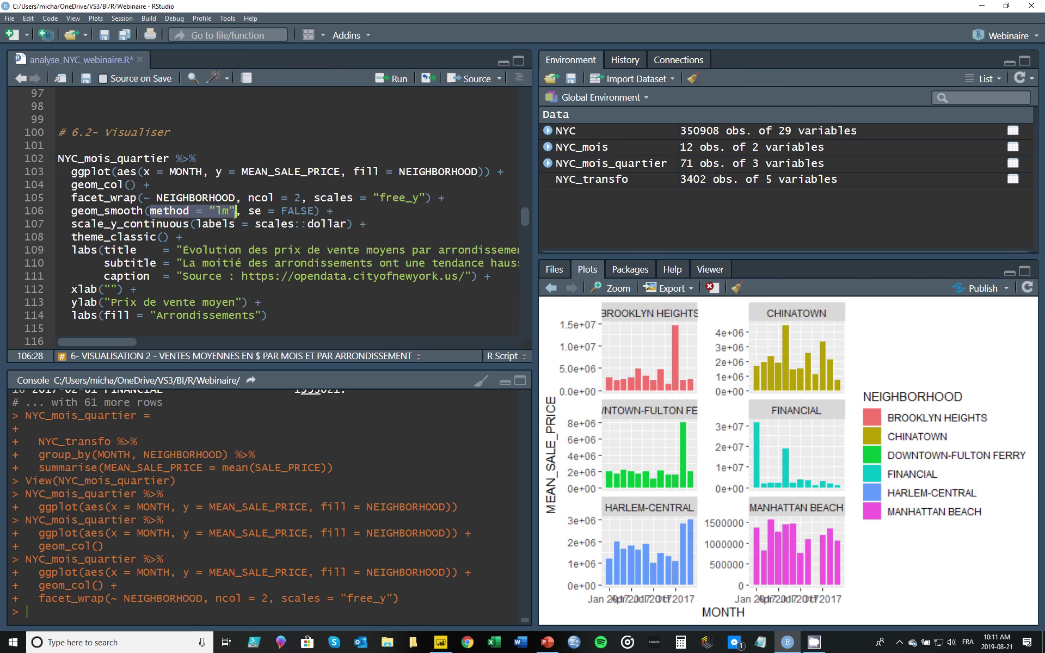
pyautogui.click(249, 212)
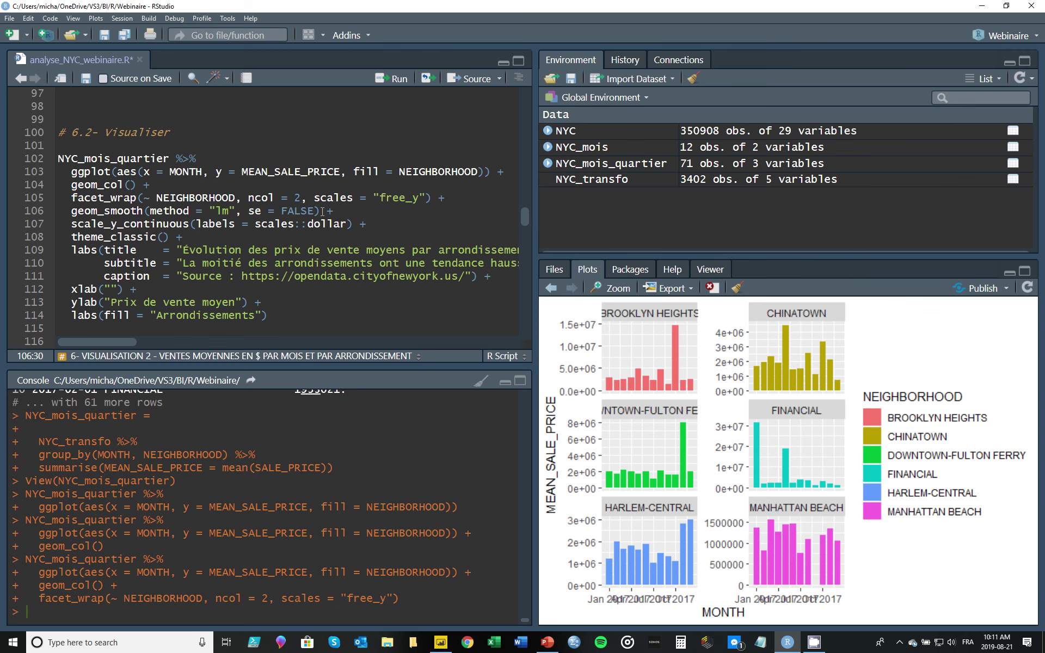
pyautogui.moveTo(321, 211); pyautogui.dragTo(59, 158)
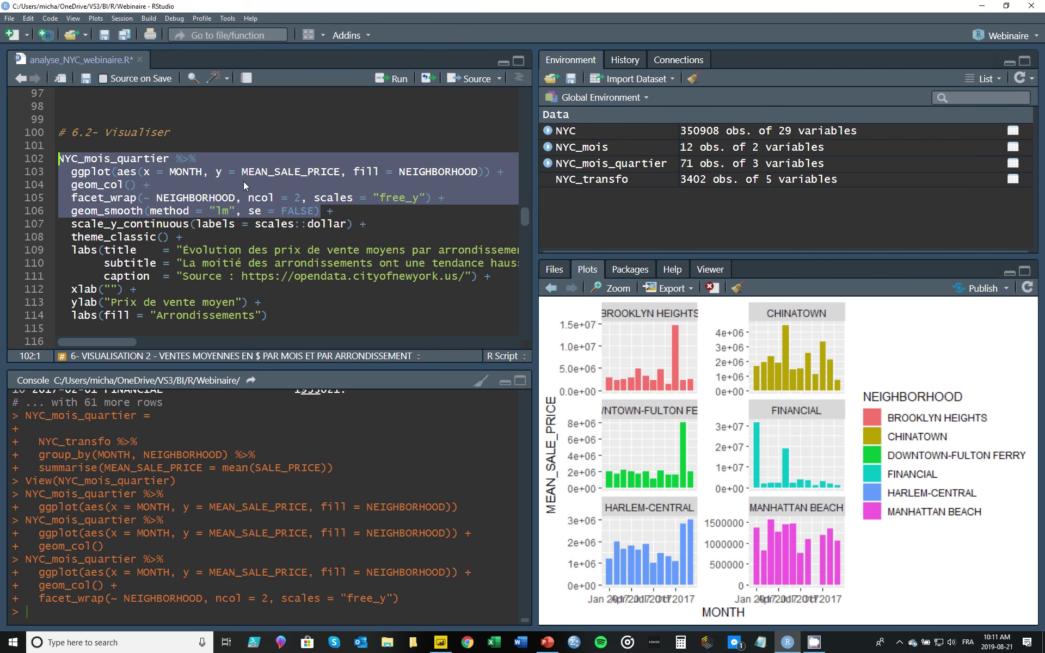
pyautogui.hotkey('ctrl', 'Return')
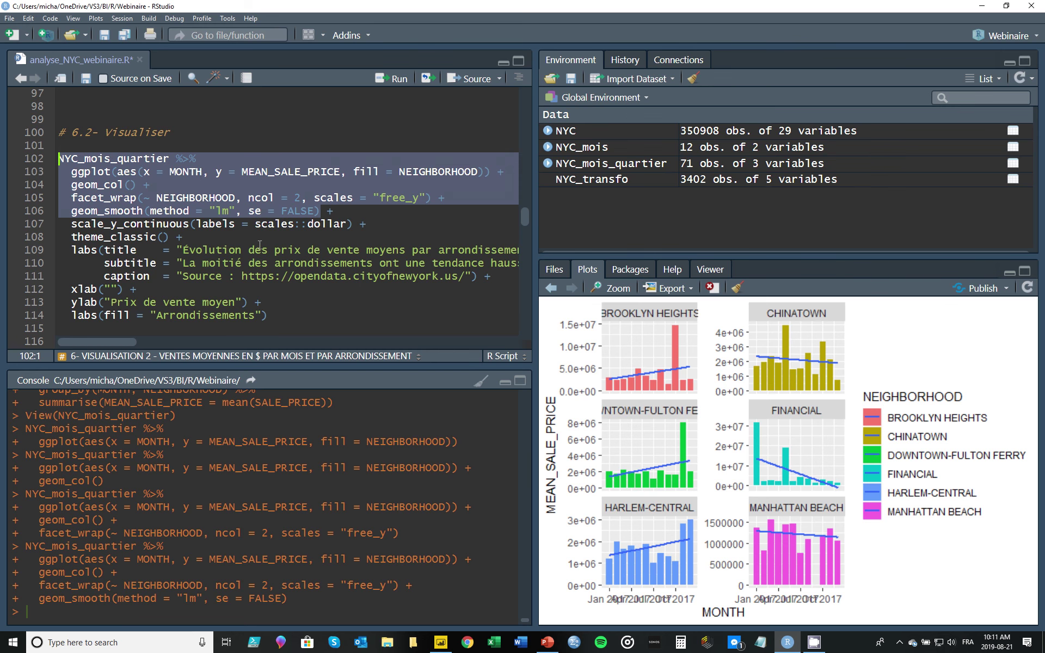
# Examine the remaining section 6.2 lines: scale_y_continuous, theme_classic, the labs() title, subtitle and caption, the axis labels and the fill label.
pyautogui.click(190, 224)
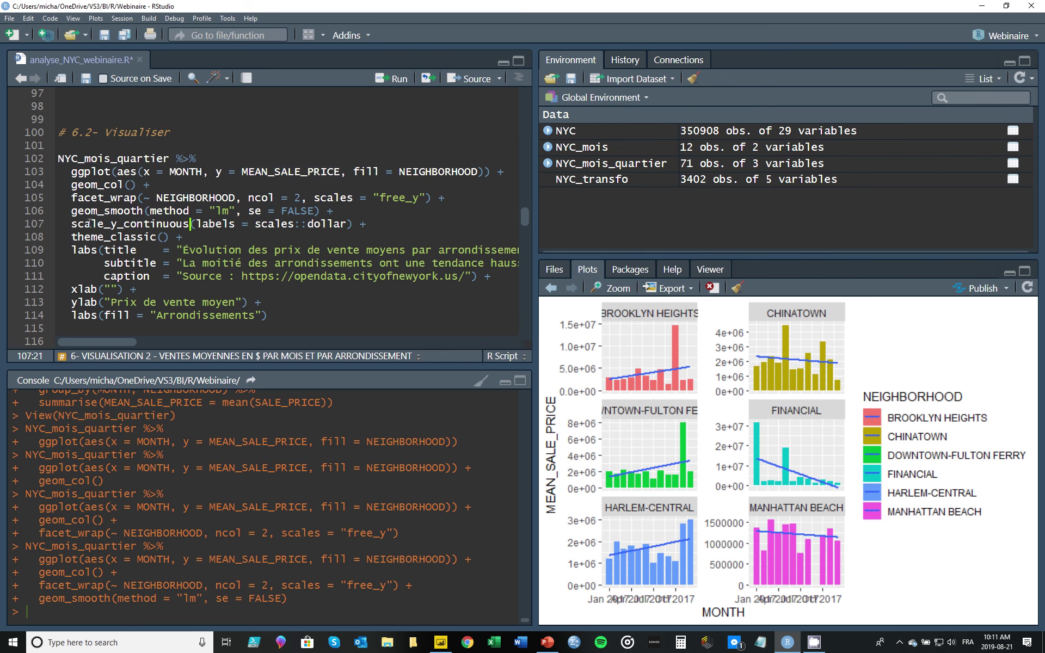
pyautogui.click(71, 224)
pyautogui.press('End')
pyautogui.moveTo(73, 237); pyautogui.dragTo(170, 237)
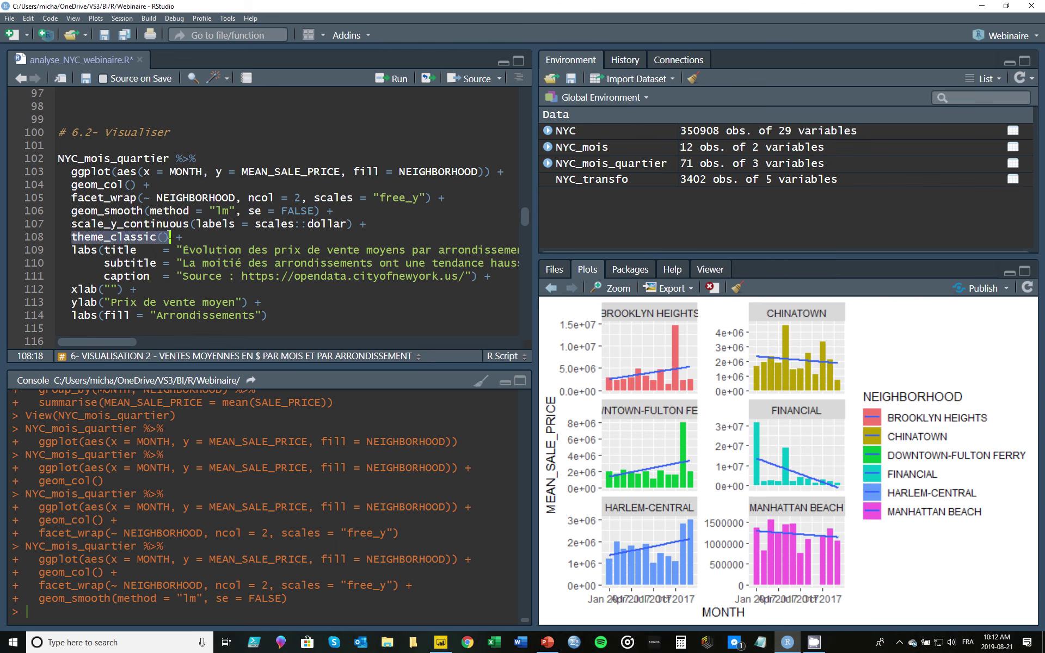
pyautogui.click(181, 236)
pyautogui.moveTo(75, 252); pyautogui.dragTo(185, 276)
pyautogui.click(136, 263)
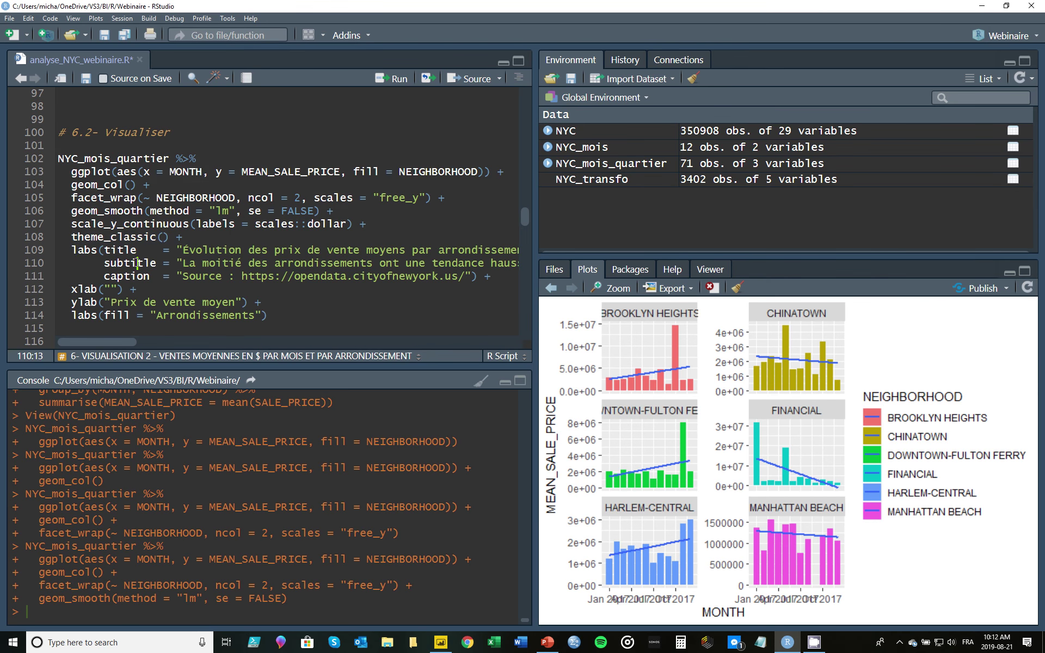
pyautogui.press('Down')
pyautogui.click(124, 302)
pyautogui.click(144, 315)
pyautogui.scroll(-2, 277, 280)
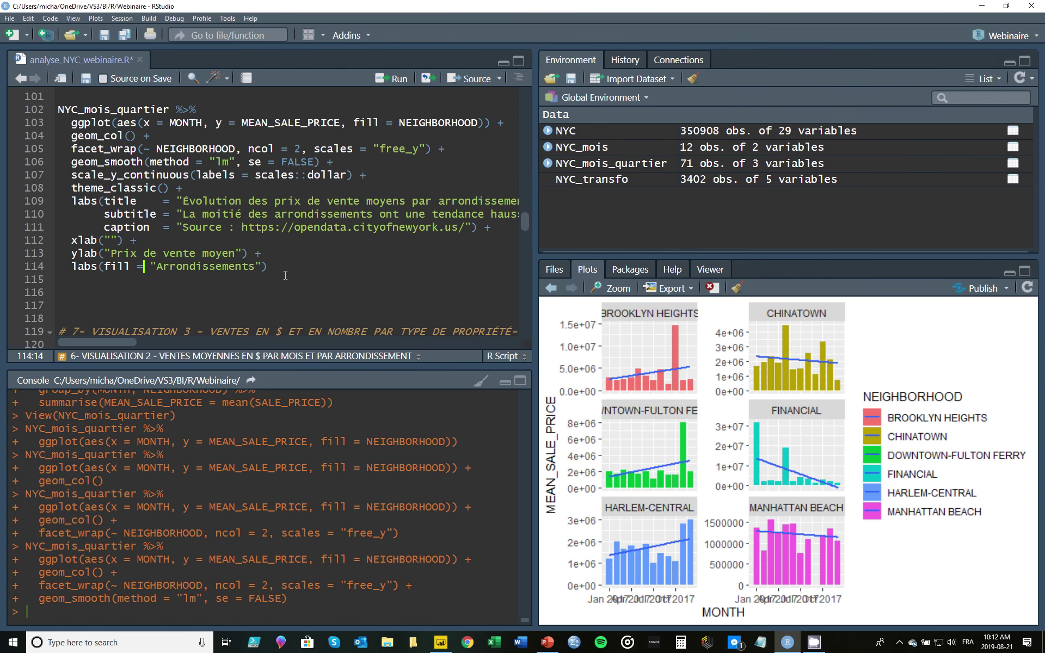
# Run the complete section 6.2 plot code through labs(fill = "Arrondissements") and enlarge the plot area.
pyautogui.scroll(2, 285, 276)
pyautogui.click(285, 316)
pyautogui.moveTo(285, 316); pyautogui.dragTo(58, 158)
pyautogui.hotkey('ctrl', 'Return')
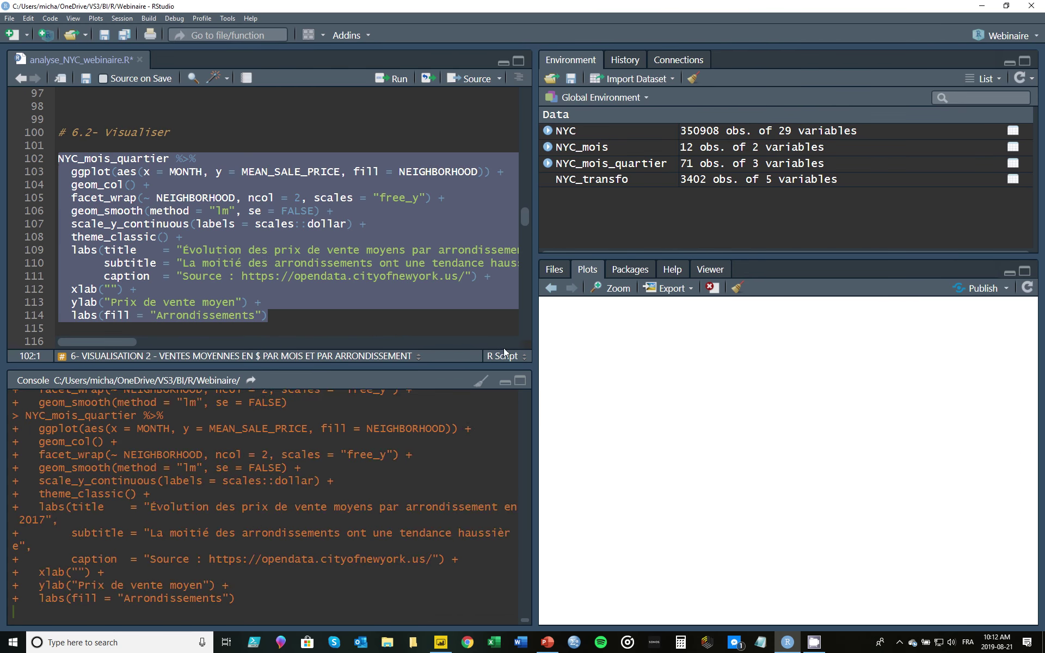
pyautogui.moveTo(536, 385); pyautogui.dragTo(457, 377)
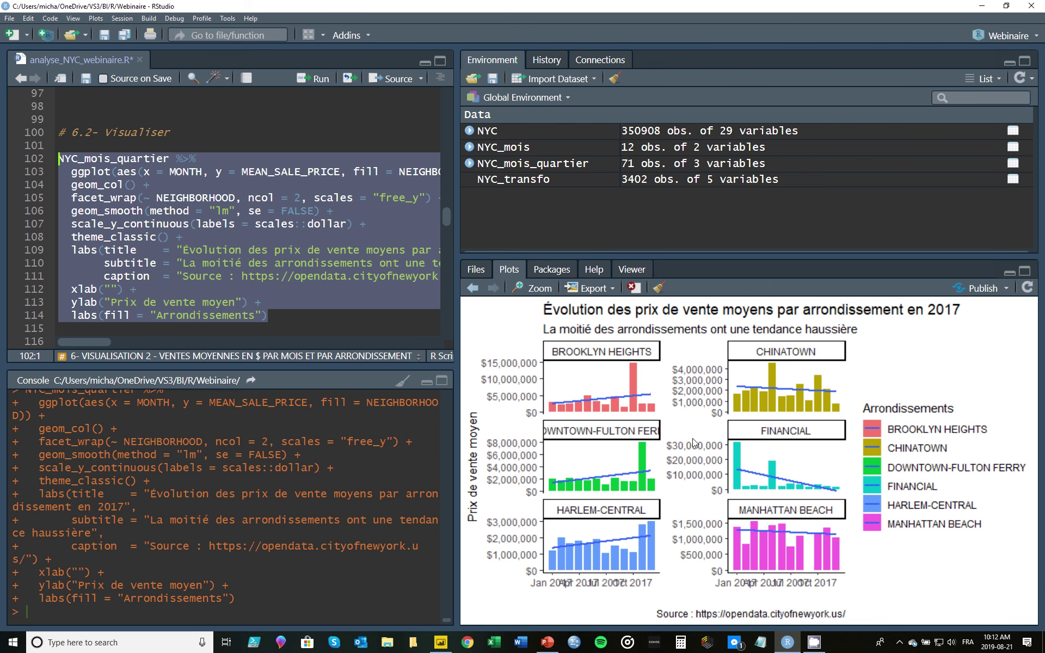
# Go to section 7.1 of the script and widen the editor area to show its full lines.
pyautogui.click(216, 230)
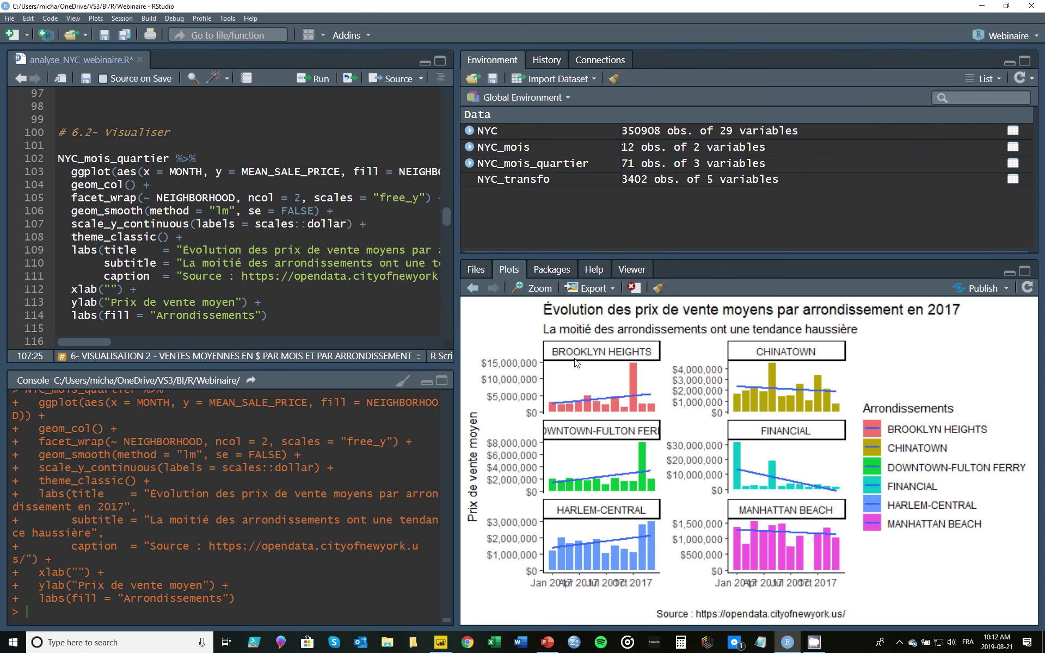
pyautogui.scroll(-2, 231, 221)
pyautogui.scroll(-4, 231, 222)
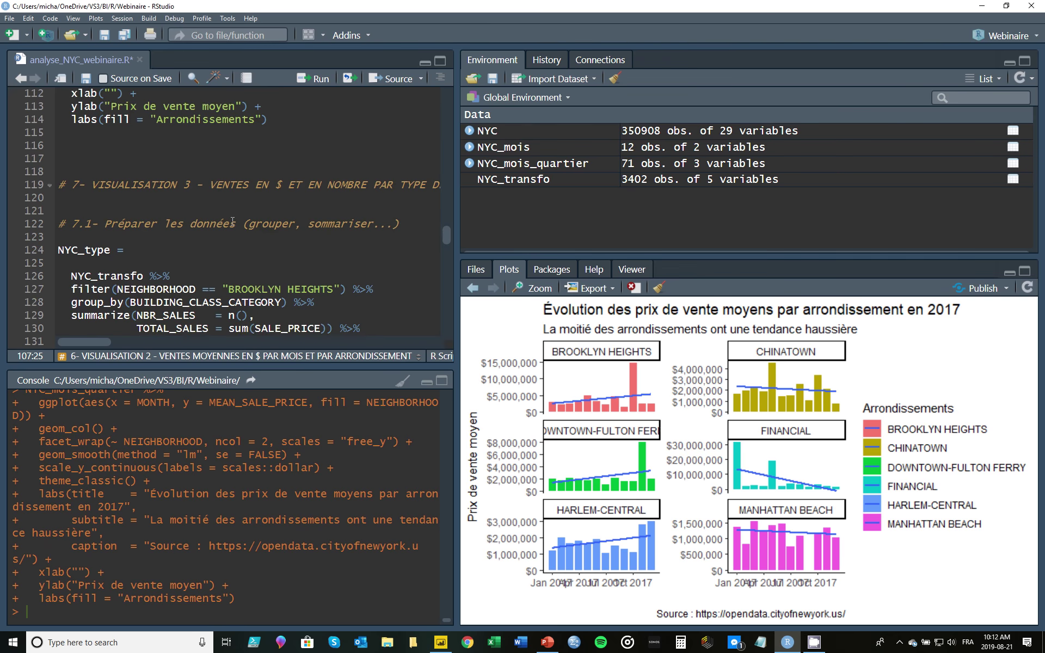
pyautogui.scroll(-2, 232, 221)
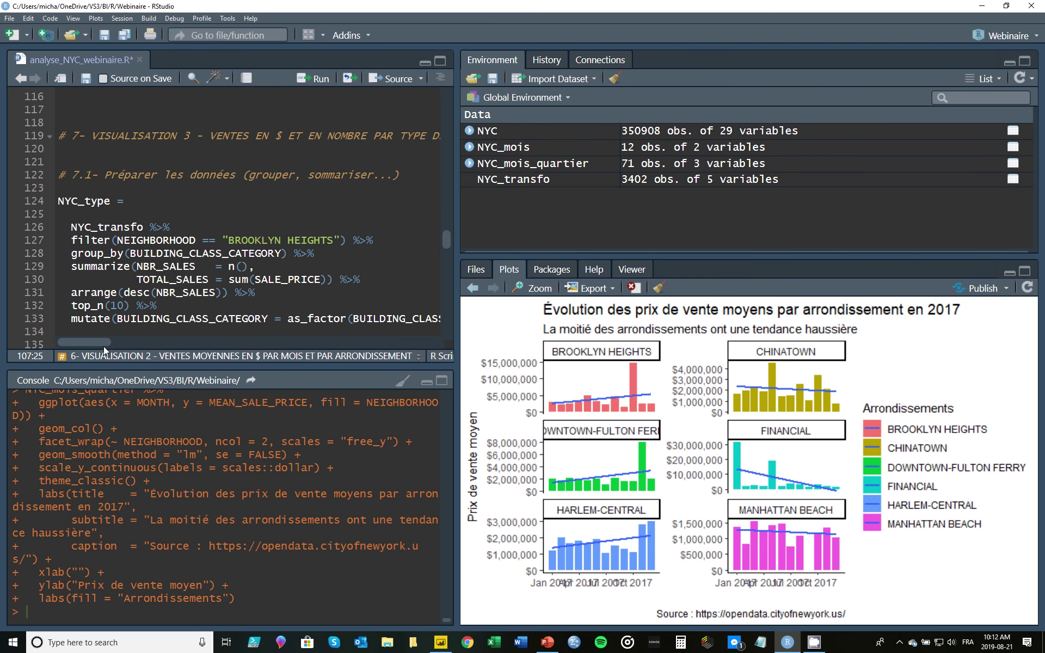
pyautogui.hscroll(3, 104, 346)
pyautogui.moveTo(106, 342); pyautogui.dragTo(90, 343)
pyautogui.scroll(-1, 235, 183)
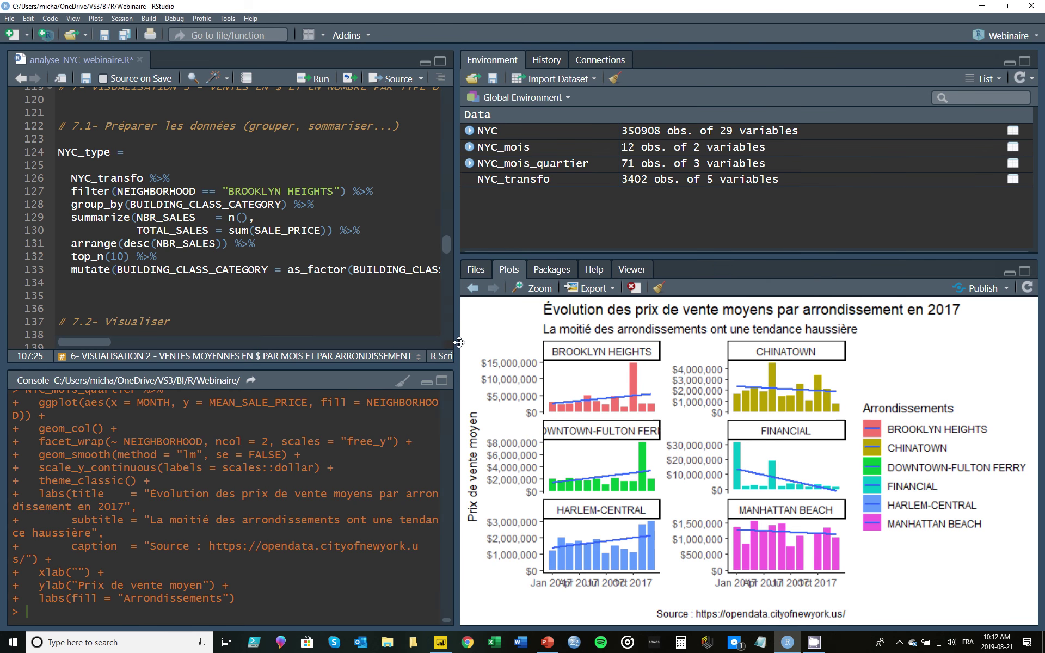
pyautogui.moveTo(458, 342); pyautogui.dragTo(566, 341)
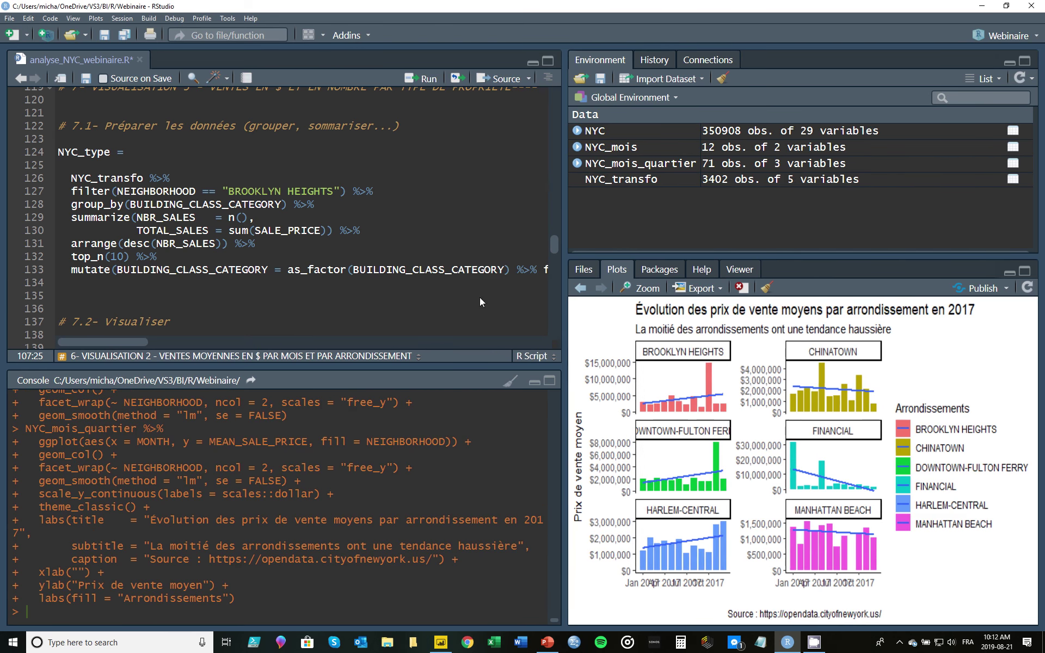
pyautogui.scroll(1, 231, 188)
pyautogui.click(229, 174)
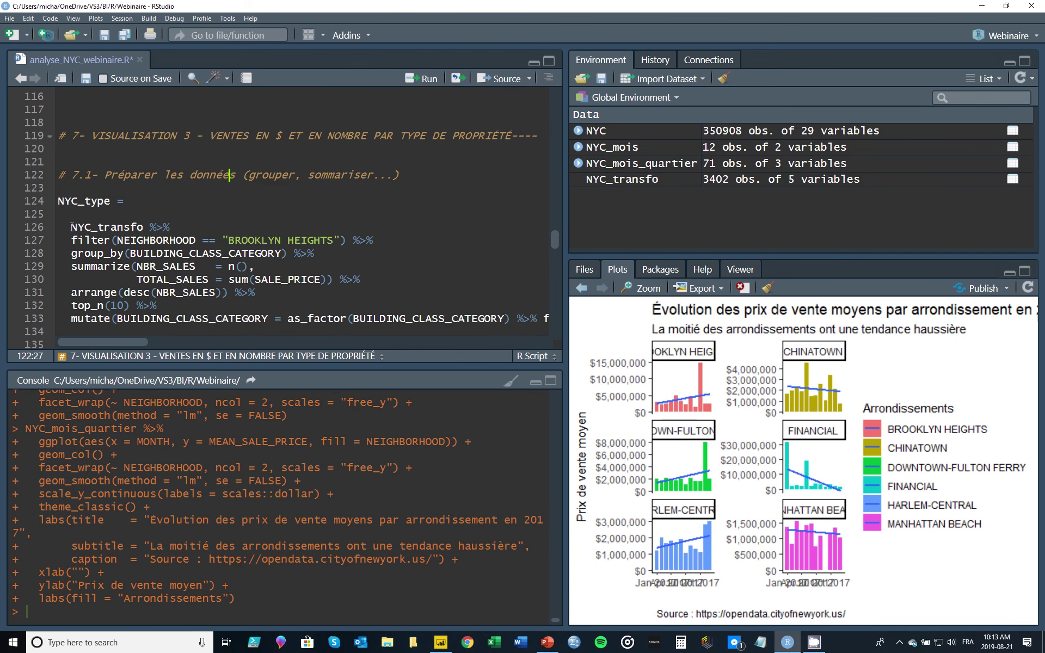
# Examine the section 7.1 lines: the NYC_transfo source, the "BROOKLYN HEIGHTS" filter, group_by(BUILDING_CLASS_CATEGORY) and the n() sales count.
pyautogui.moveTo(71, 227); pyautogui.dragTo(144, 227)
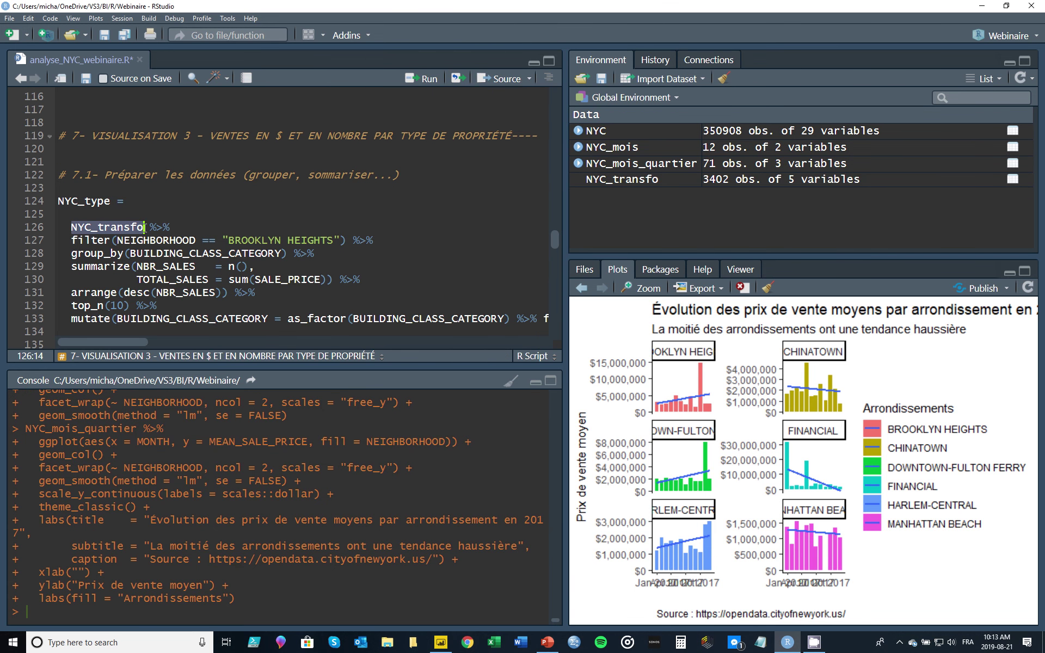
pyautogui.click(90, 240)
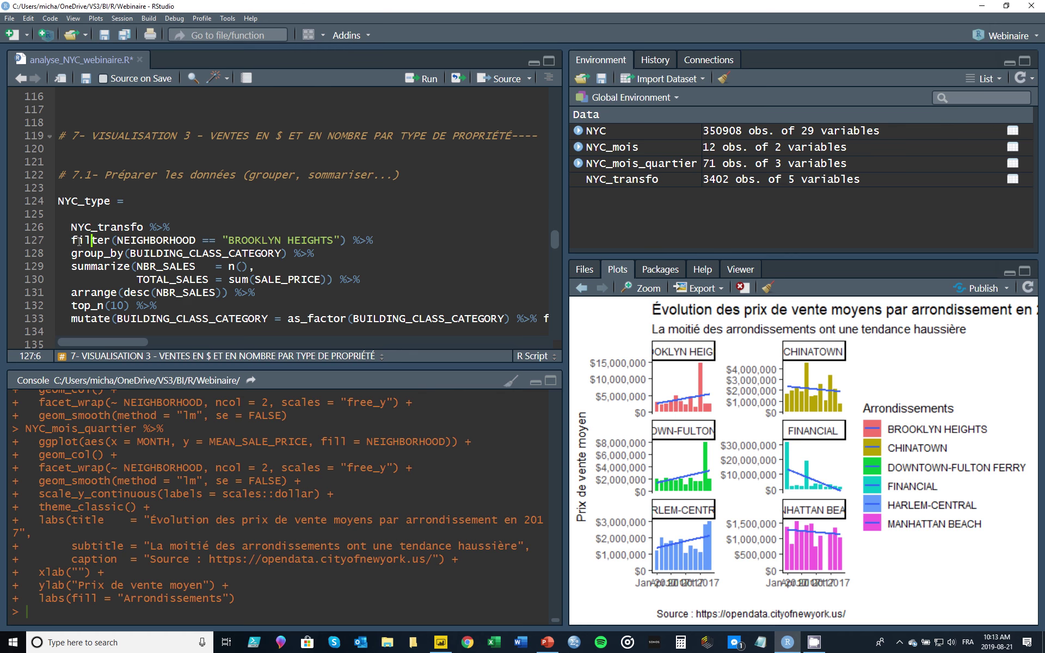
pyautogui.moveTo(108, 240); pyautogui.dragTo(333, 246)
pyautogui.click(217, 240)
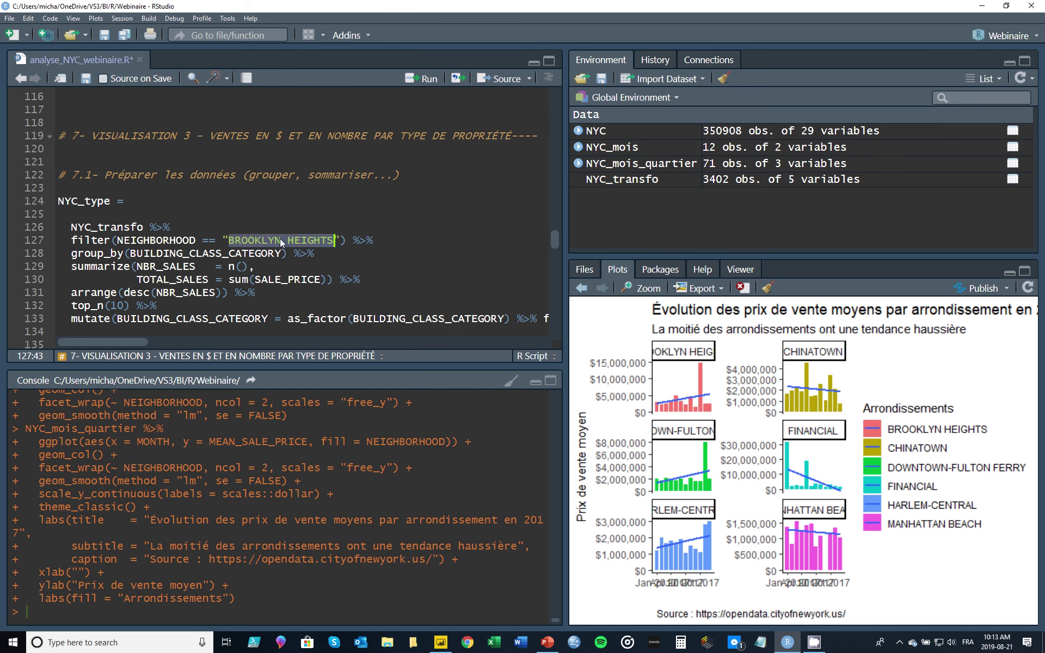
pyautogui.moveTo(353, 240); pyautogui.dragTo(380, 240)
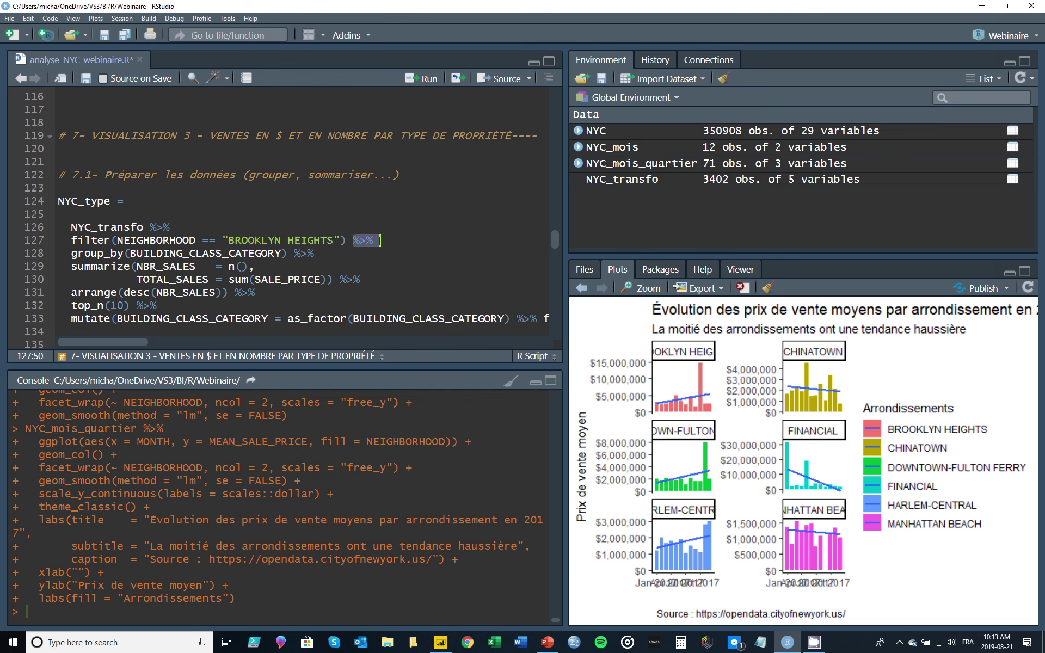
pyautogui.press('Up')
pyautogui.doubleClick(72, 254)
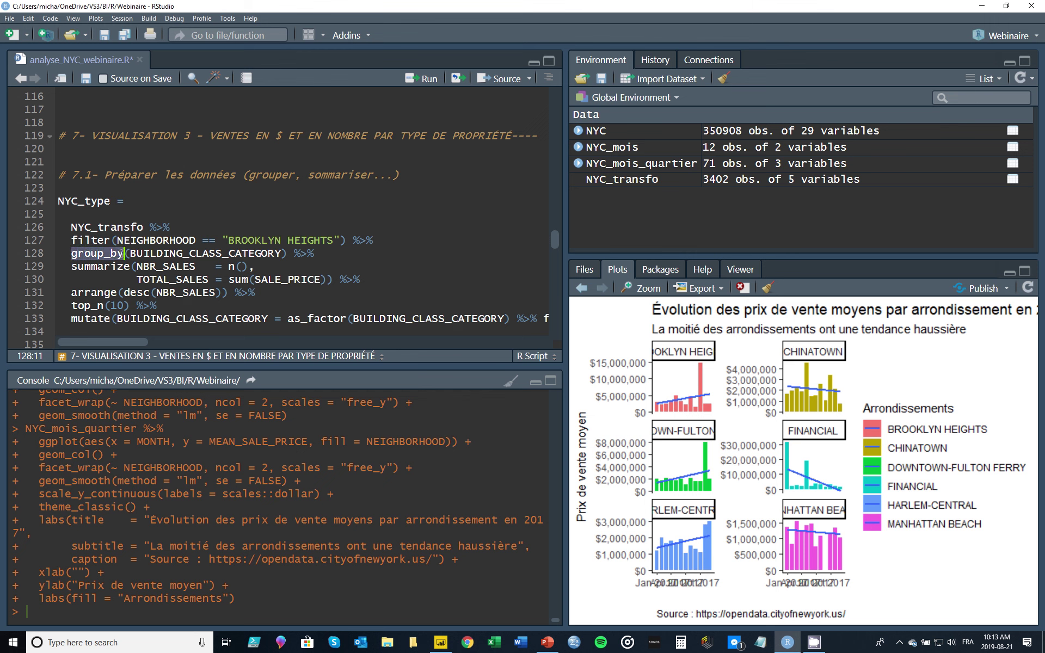
pyautogui.moveTo(130, 253); pyautogui.dragTo(282, 255)
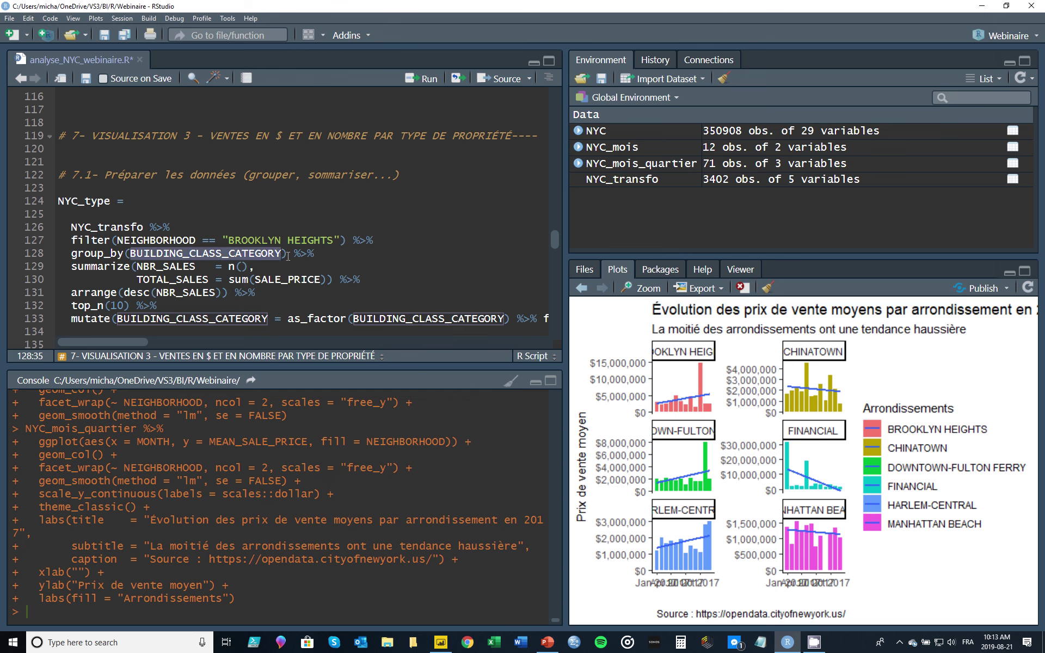
pyautogui.click(298, 254)
pyautogui.hotkey('shift', 'End')
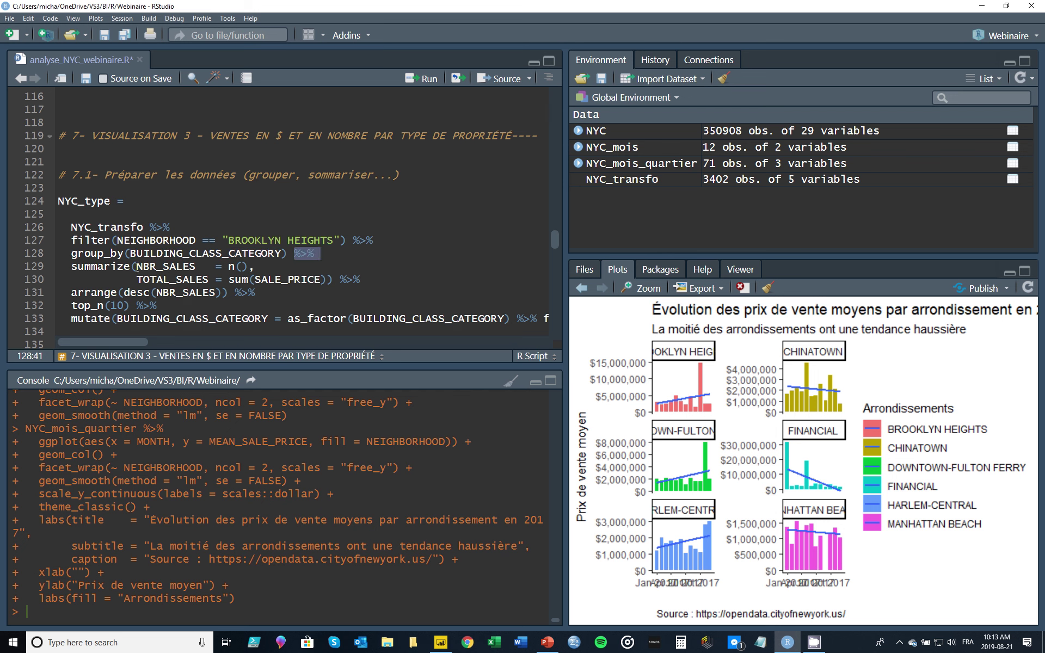
pyautogui.click(235, 266)
pyautogui.press('Right')
pyautogui.press('Right')
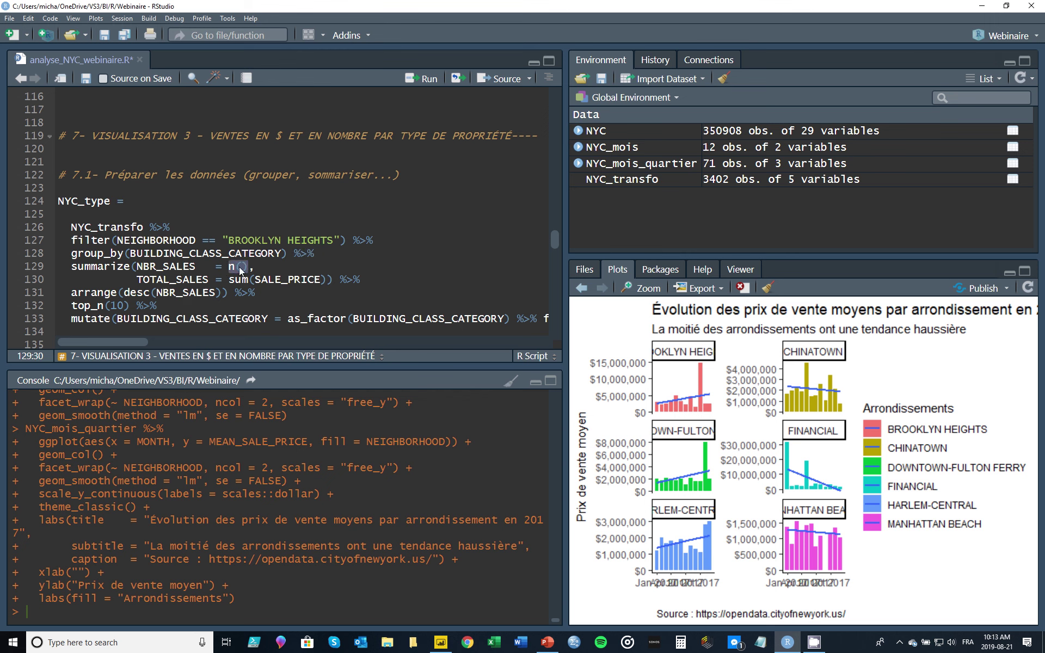
# Run the section 7.1 code from NYC_transfo through summarize and inspect the resulting table's dimensions and rows.
pyautogui.scroll(-2, 243, 251)
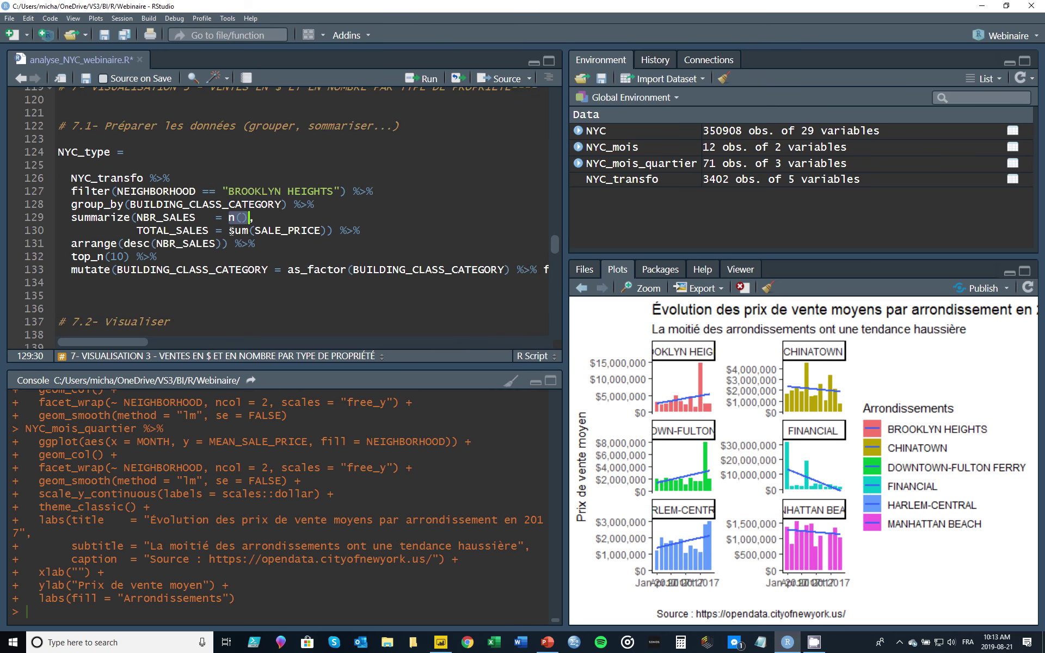
pyautogui.moveTo(230, 231); pyautogui.dragTo(59, 178)
pyautogui.press('Right')
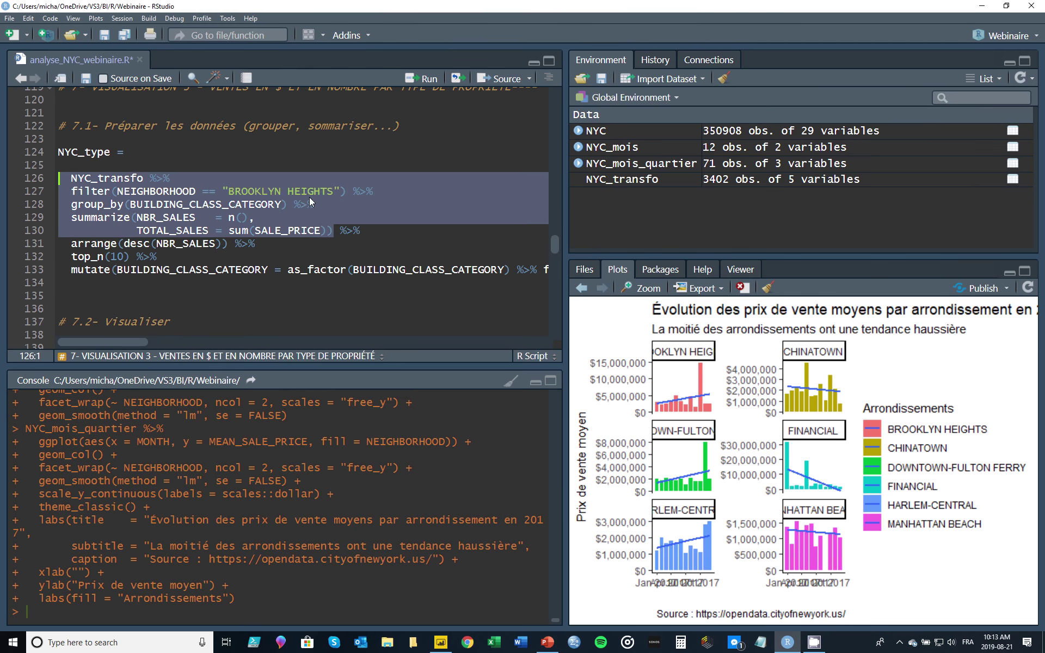
pyautogui.hotkey('ctrl', 'Return')
pyautogui.scroll(2, 268, 510)
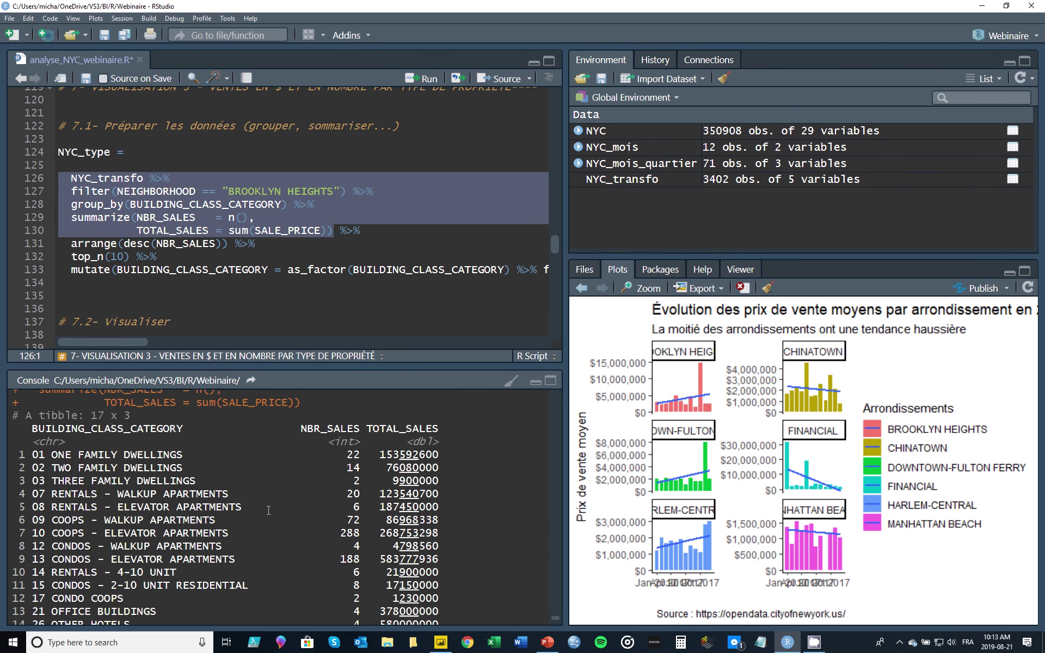
pyautogui.scroll(2, 268, 510)
pyautogui.moveTo(90, 448); pyautogui.dragTo(144, 449)
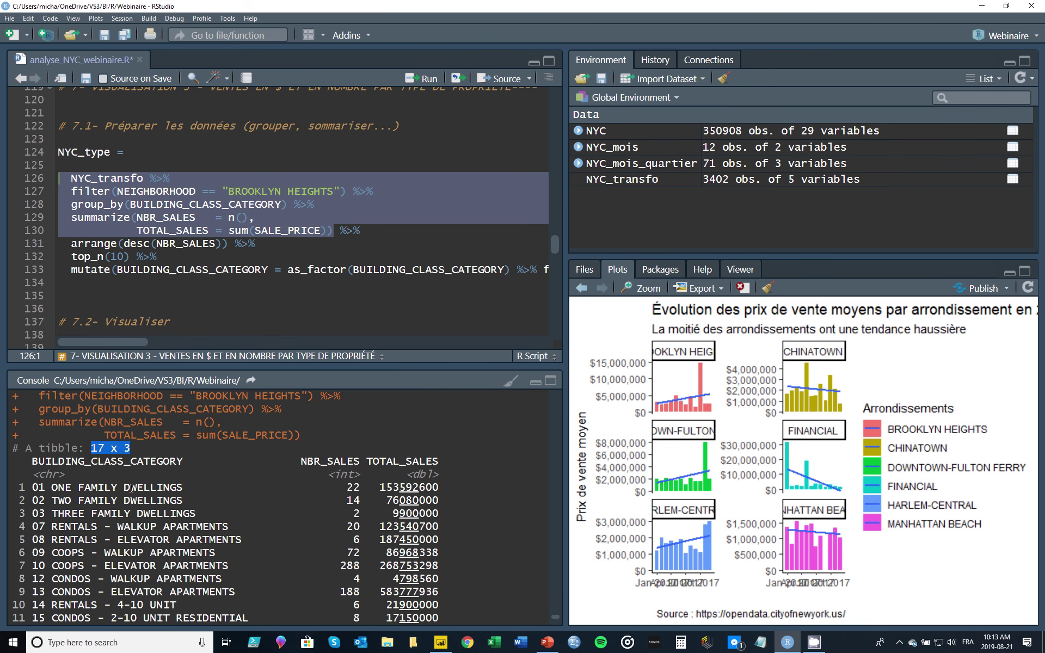
pyautogui.scroll(-1, 132, 488)
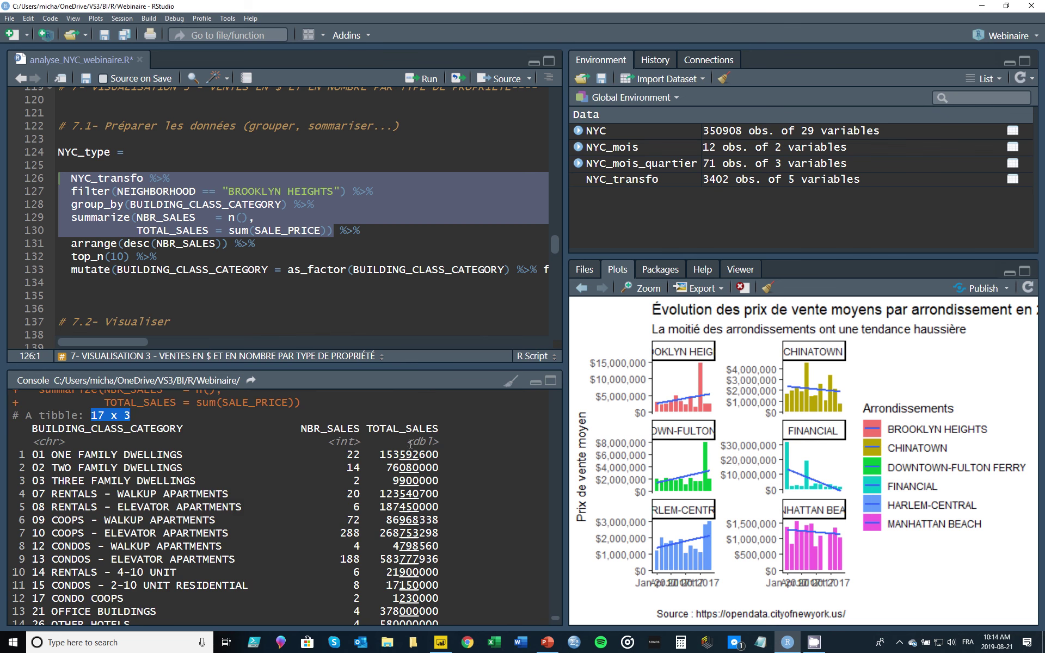
# Review arrange(desc(NBR_SALES)), run the section 7.1 code through it, and inspect the sorted table.
pyautogui.click(247, 247)
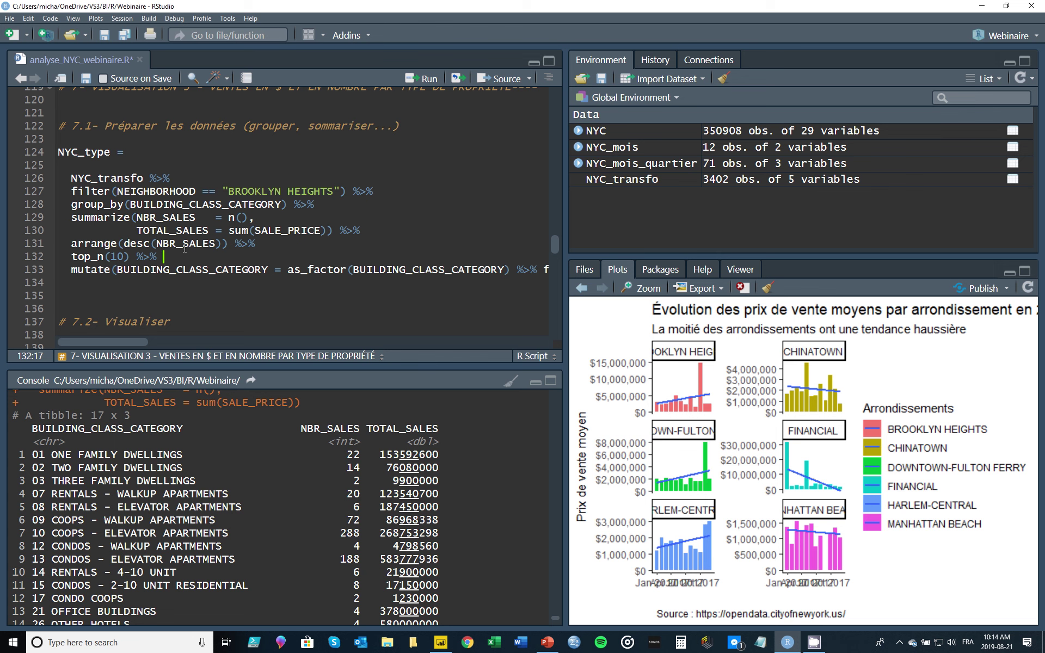
pyautogui.click(125, 243)
pyautogui.moveTo(125, 243); pyautogui.dragTo(217, 244)
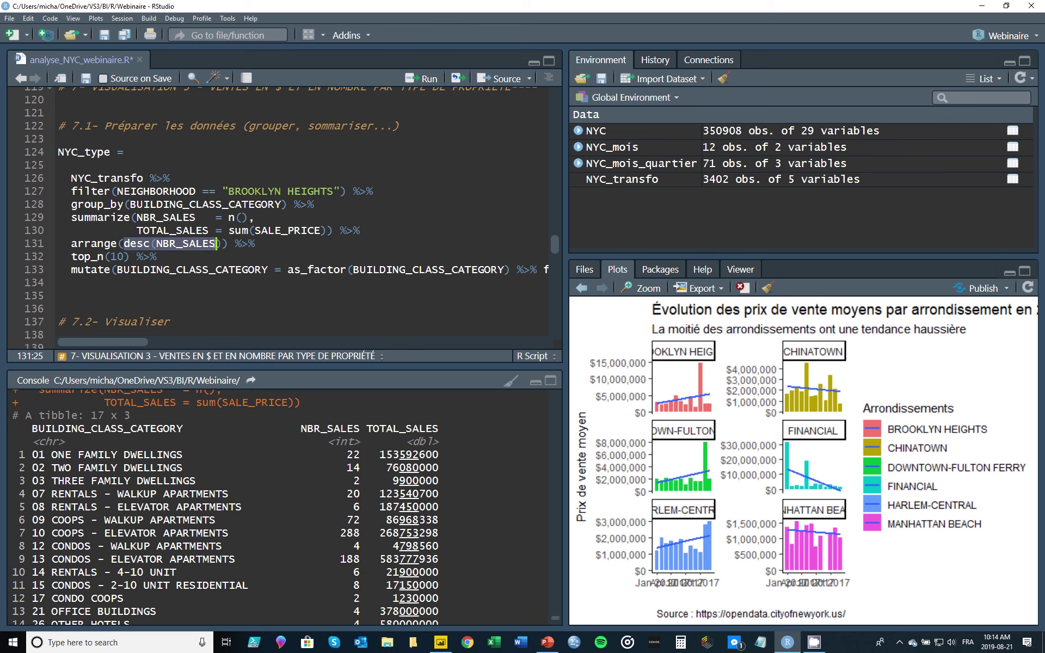
pyautogui.moveTo(228, 243); pyautogui.dragTo(69, 189)
pyautogui.hotkey('ctrl', 'Return')
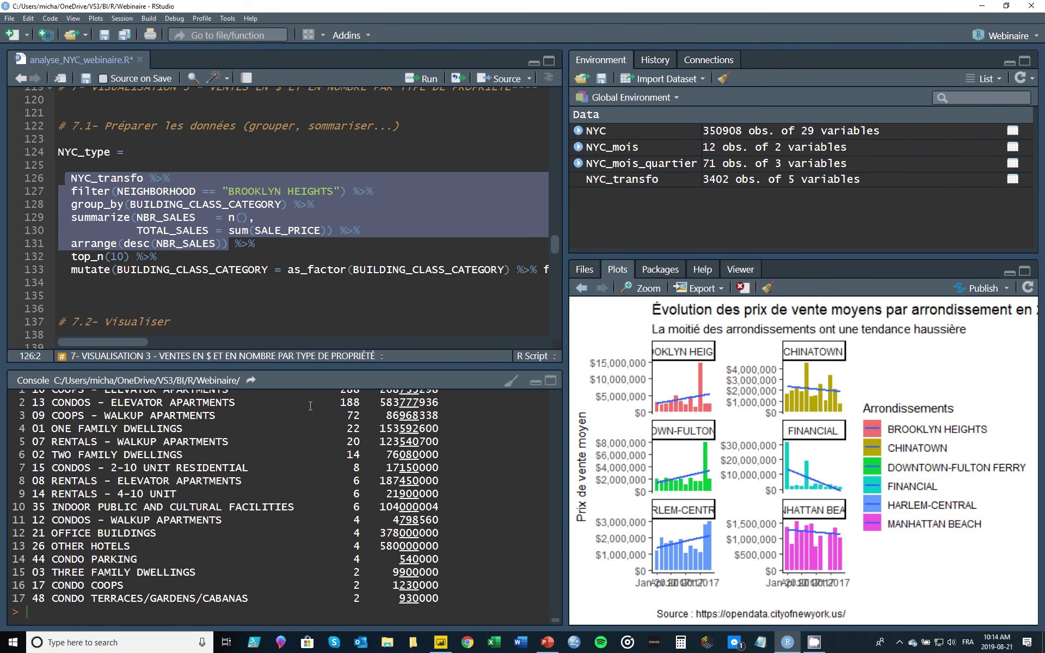
pyautogui.scroll(1, 313, 408)
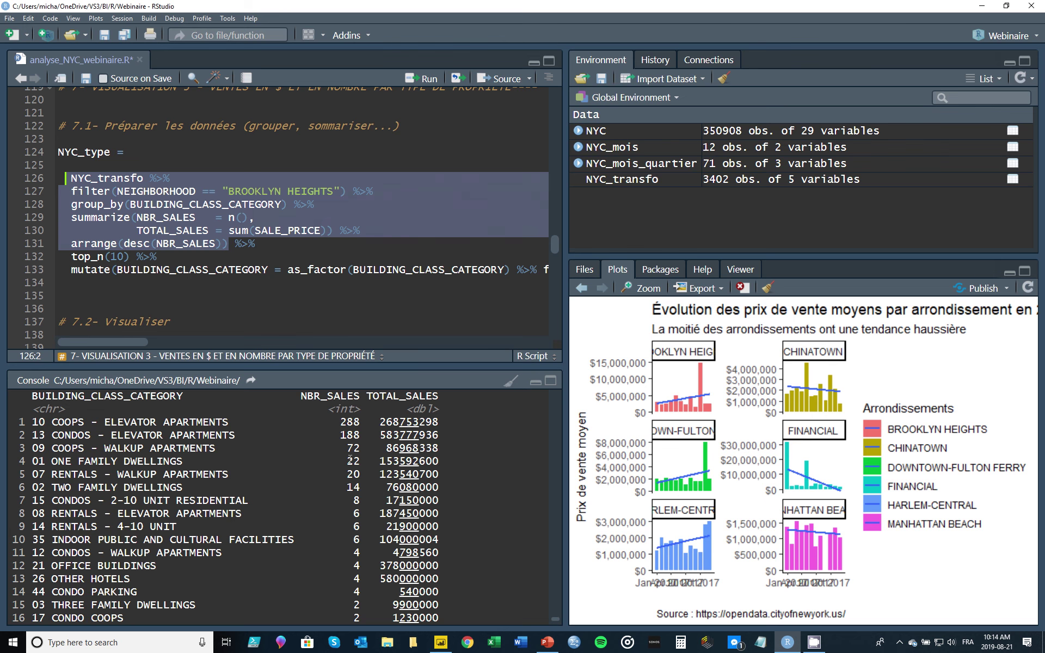
# Run the section 7.1 code from NYC_transfo through top_n(10) to keep ten building categories.
pyautogui.click(118, 256)
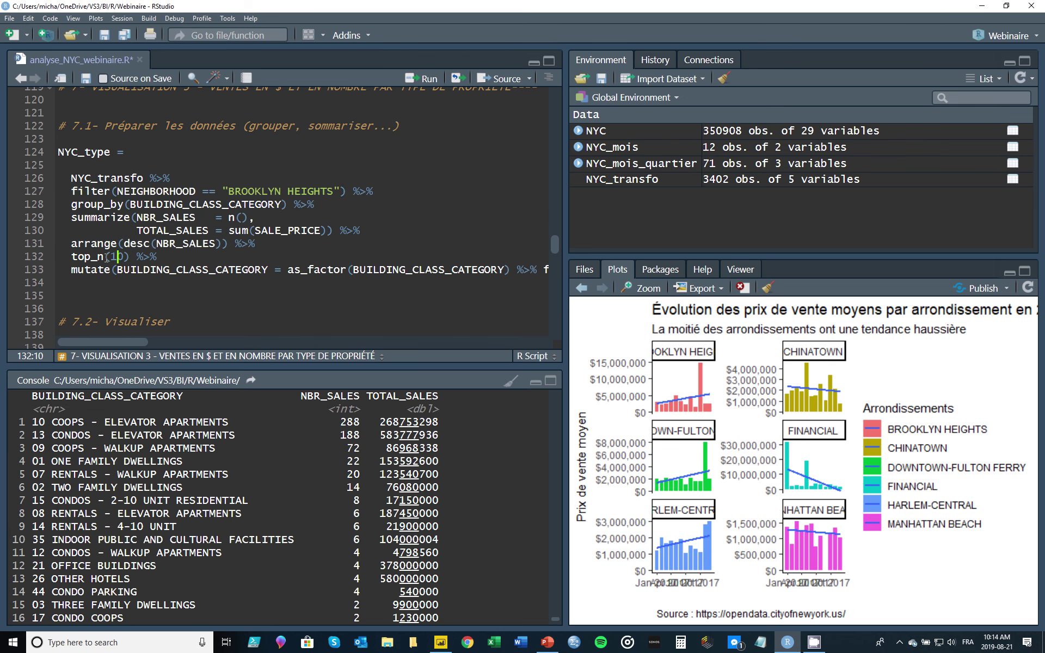
pyautogui.press('Right')
pyautogui.press('Right')
pyautogui.keyDown('shift'); pyautogui.click(60, 178); pyautogui.keyUp('shift')
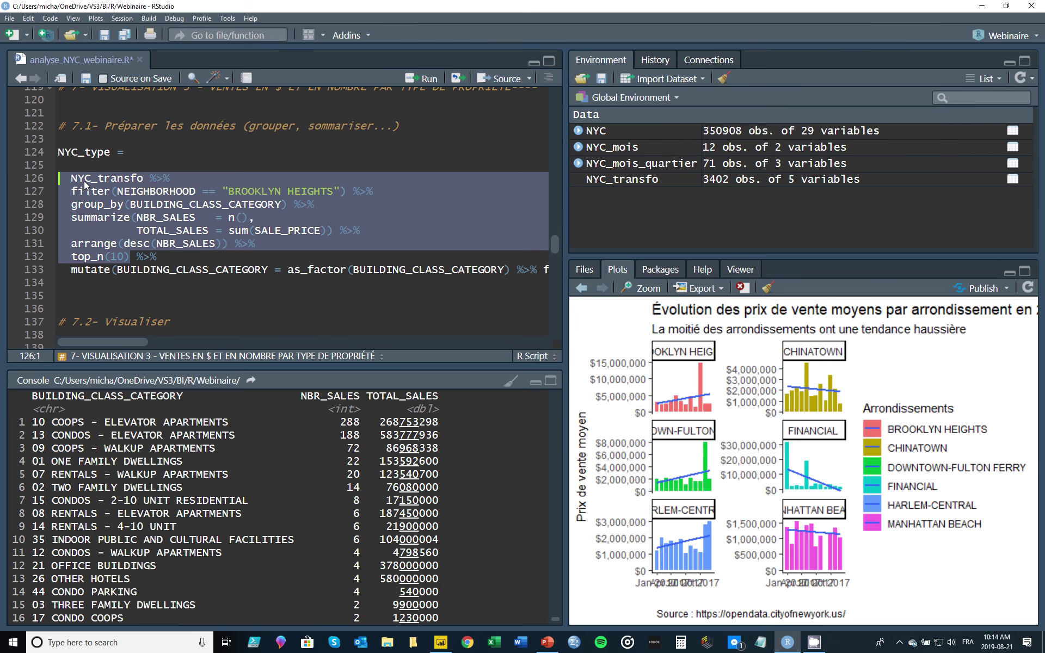
pyautogui.hotkey('ctrl', 'Return')
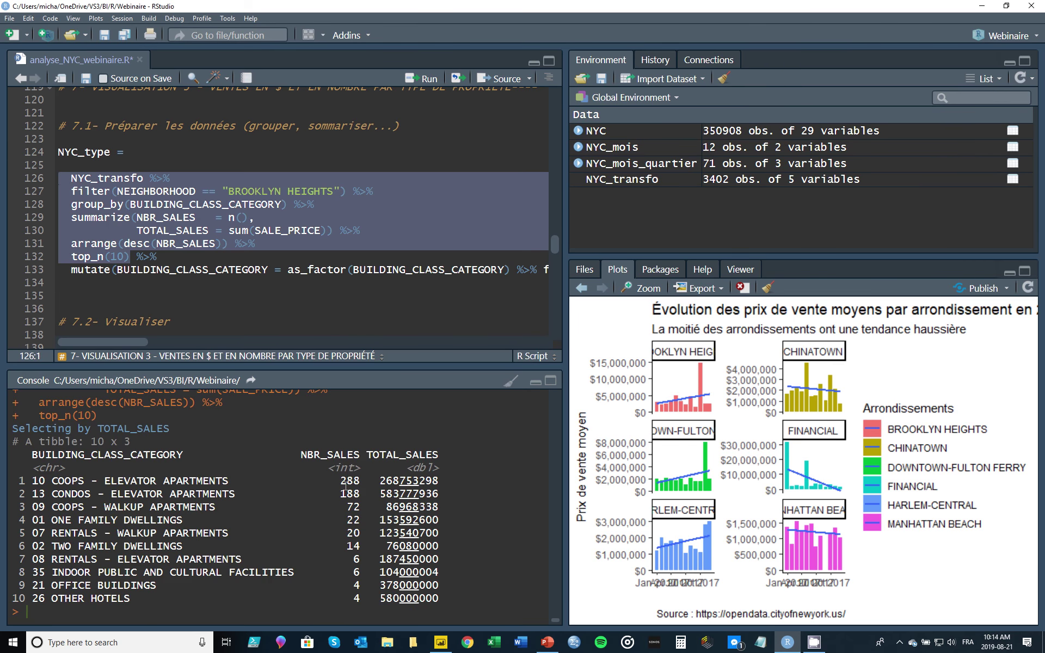
# Run the complete NYC_type assignment through the mutate line and open the NYC_type table for viewing.
pyautogui.moveTo(59, 153); pyautogui.dragTo(58, 283)
pyautogui.hotkey('ctrl', 'Return')
pyautogui.click(616, 197)
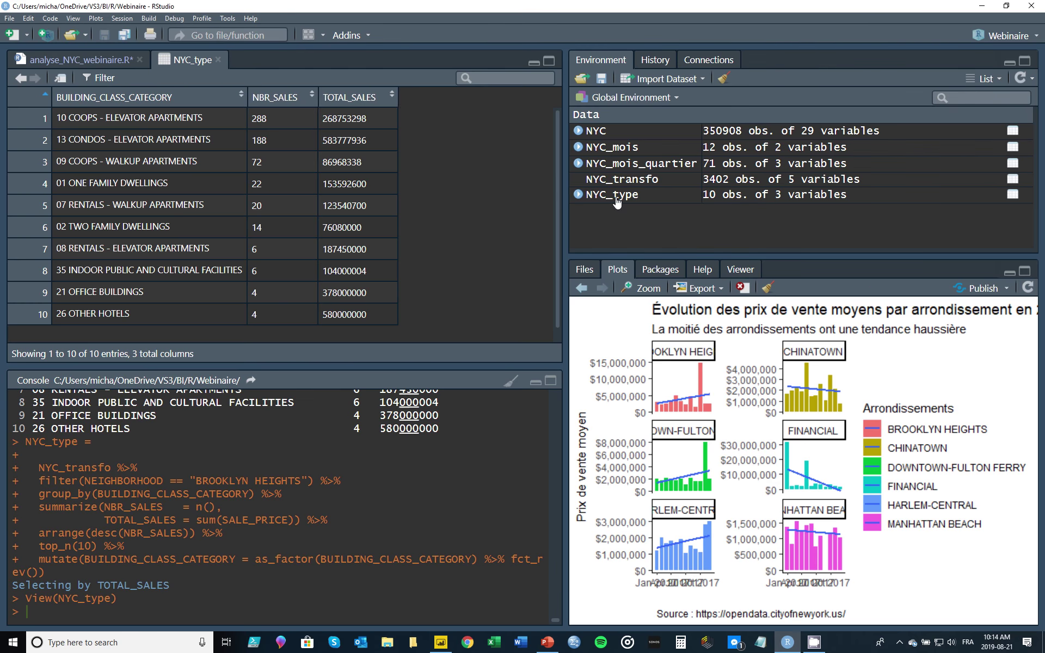
# Return to the analyse_NYC_webinaire.R script and run the section 7.2 code through geom_point(aes(color = TOTAL_SALES), size = 5).
pyautogui.click(86, 66)
pyautogui.scroll(-2, 218, 217)
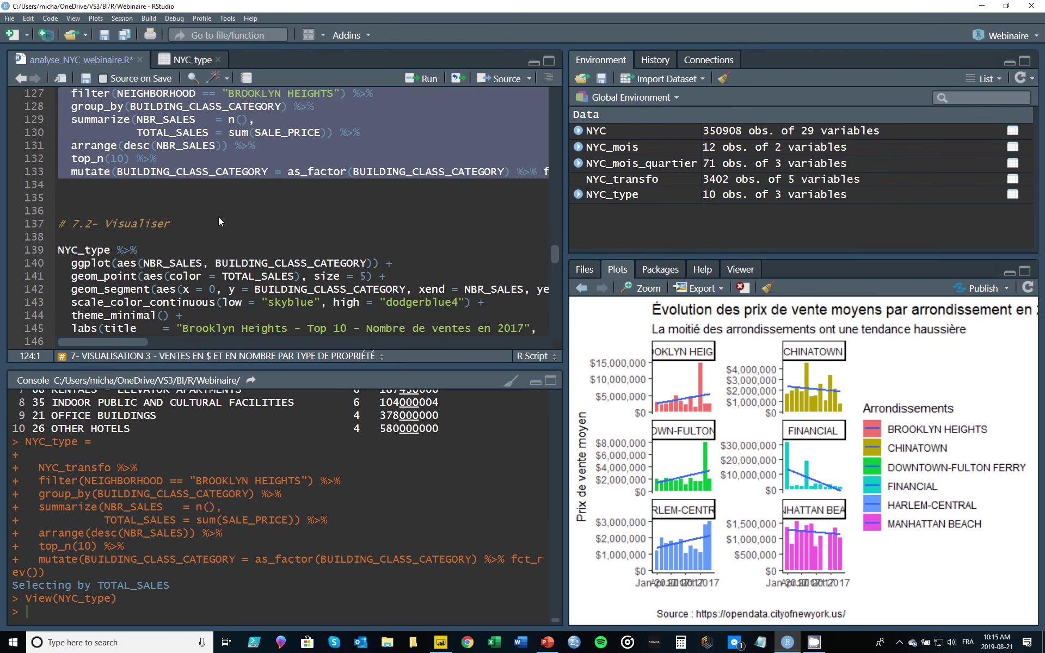
pyautogui.scroll(-3, 218, 217)
pyautogui.doubleClick(103, 178)
pyautogui.moveTo(376, 179); pyautogui.dragTo(58, 153)
pyautogui.hotkey('ctrl', 'Return')
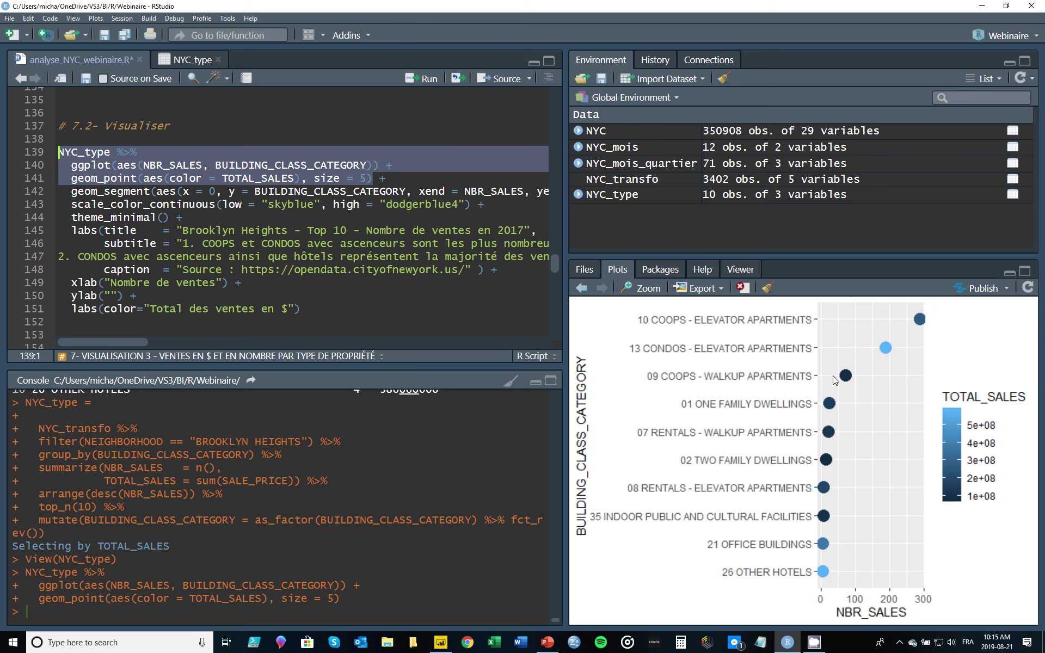
# Review geom_segment and run the section 7.2 code through it to add the lollipop lines.
pyautogui.click(275, 166)
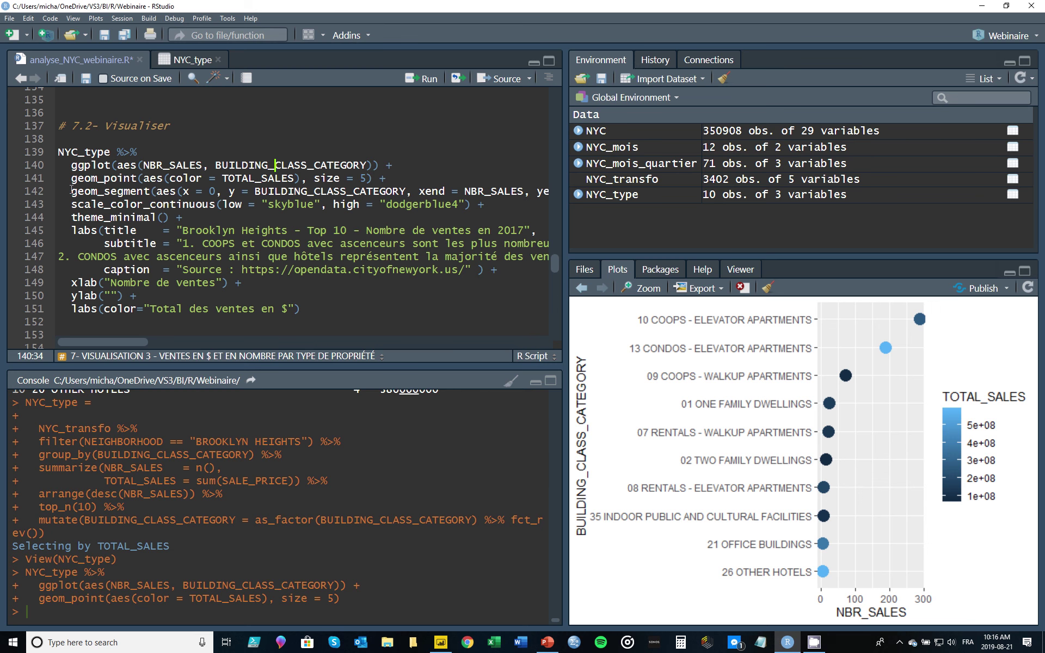
pyautogui.moveTo(72, 191); pyautogui.dragTo(150, 191)
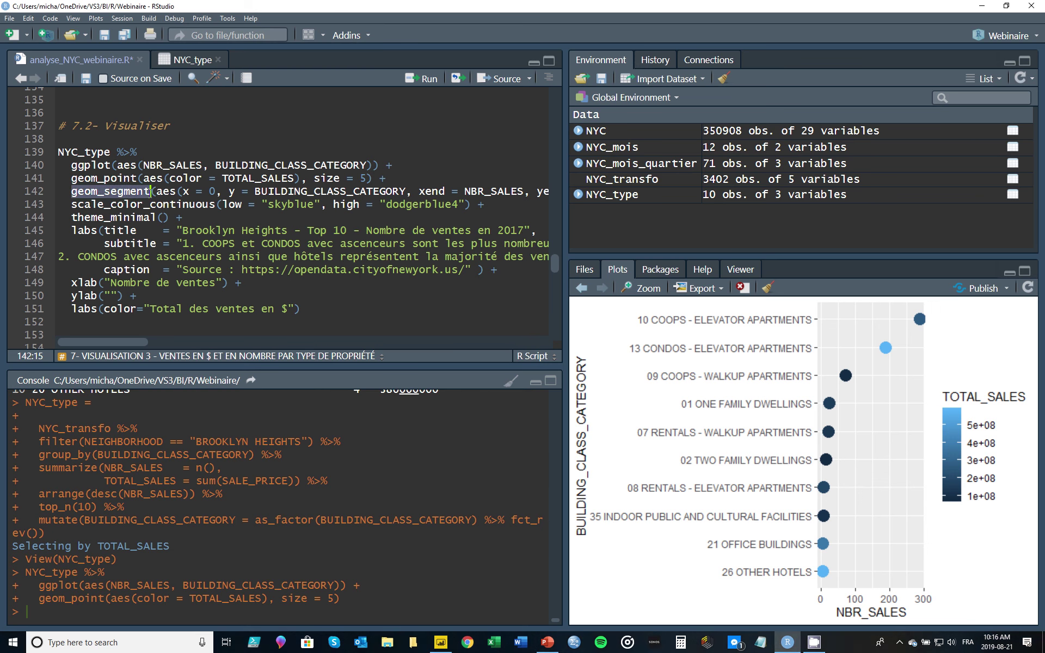
pyautogui.moveTo(59, 204); pyautogui.dragTo(59, 153)
pyautogui.hotkey('ctrl', 'Return')
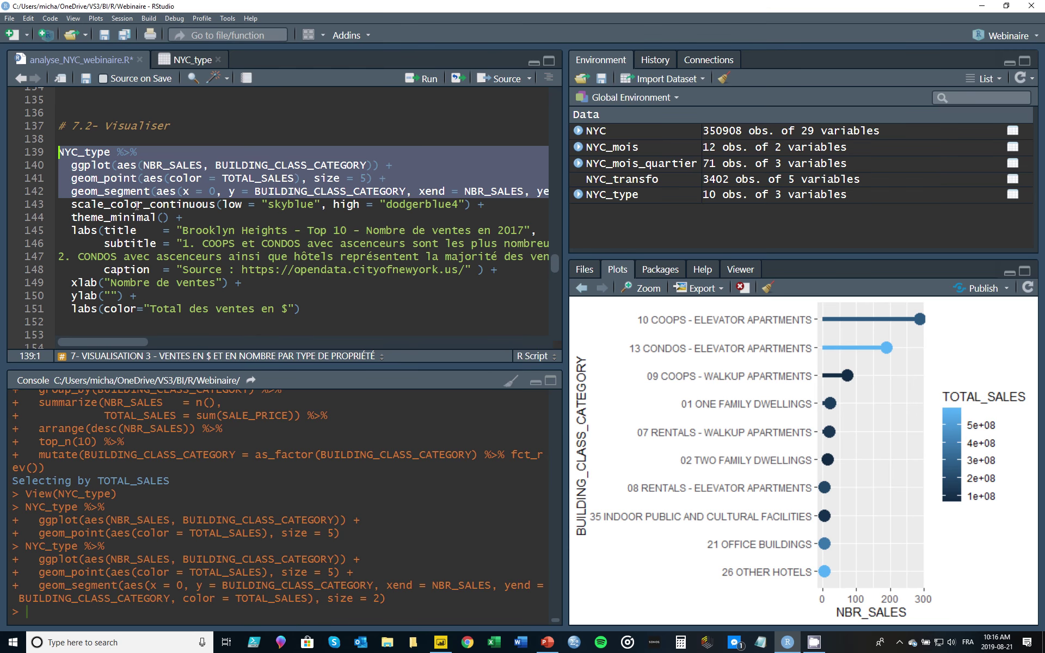
# Run the complete section 7.2 plot code through labs(color="Total des ventes en $") and enlarge the plot area.
pyautogui.moveTo(136, 205)
pyautogui.click(183, 204)
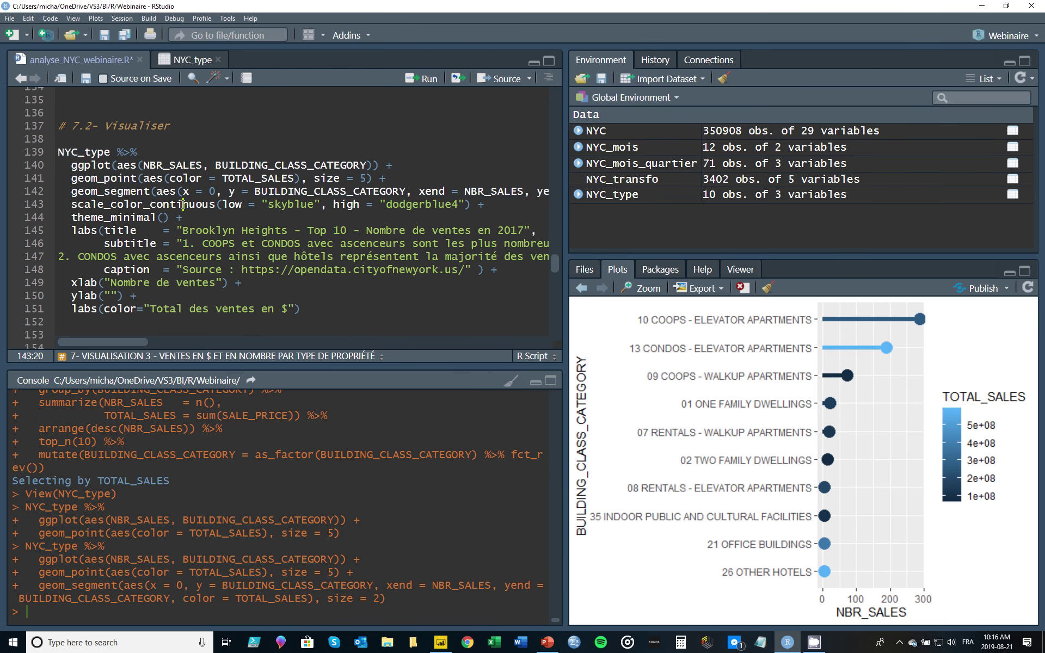
pyautogui.click(157, 218)
pyautogui.moveTo(311, 312); pyautogui.dragTo(51, 152)
pyautogui.hotkey('ctrl', 'Return')
pyautogui.moveTo(565, 388); pyautogui.dragTo(355, 388)
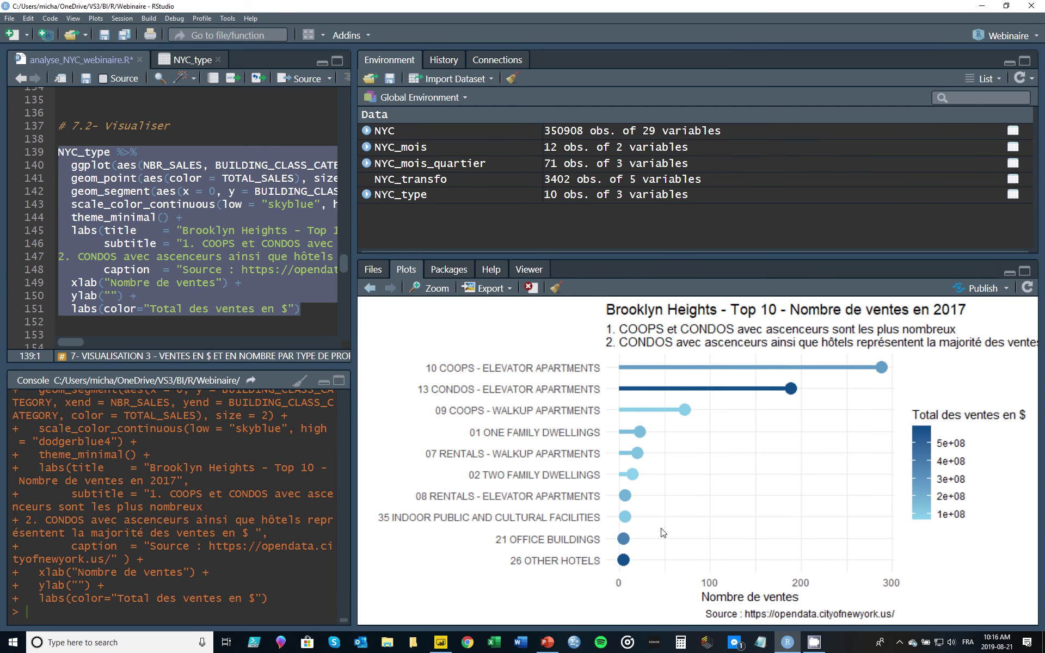
pyautogui.moveTo(364, 427); pyautogui.dragTo(421, 422)
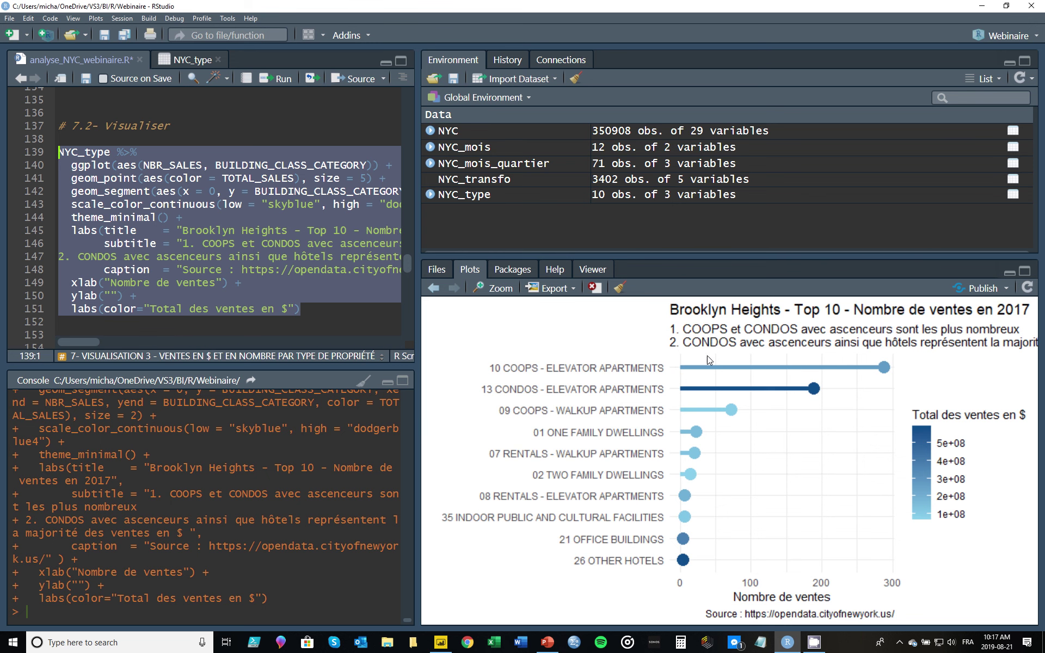
# Review the section 8.1 code that builds NYC_type_date, from the Brooklyn Heights filter and grouping to the cumsum of NBR_SALES.
pyautogui.scroll(-3, 244, 261)
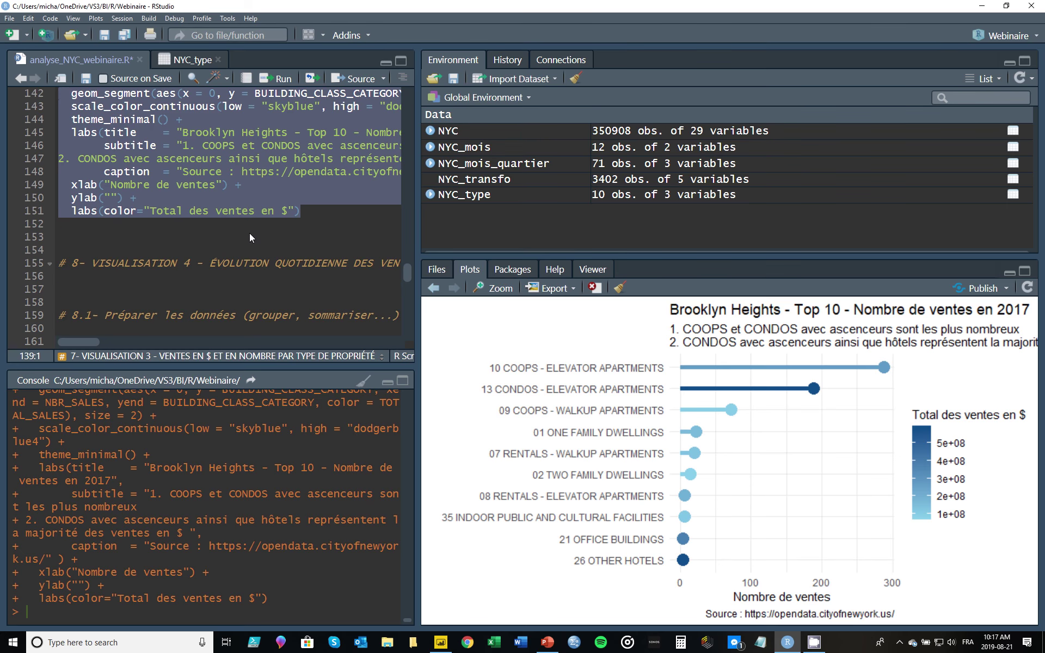
pyautogui.scroll(-2, 250, 233)
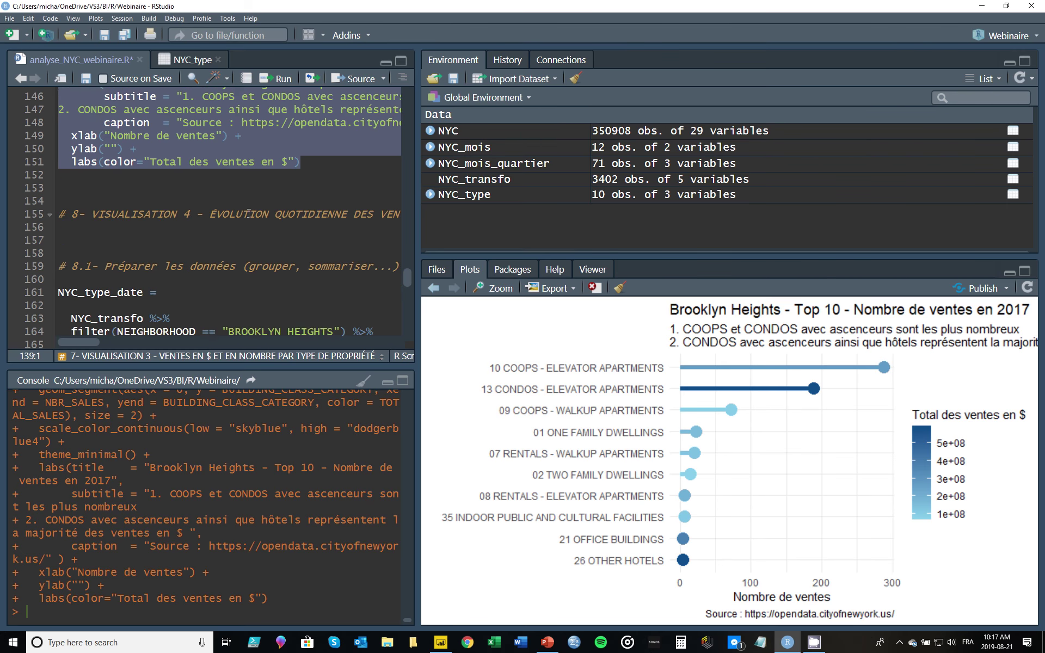
pyautogui.click(248, 213)
pyautogui.scroll(-2, 239, 211)
pyautogui.scroll(-2, 231, 210)
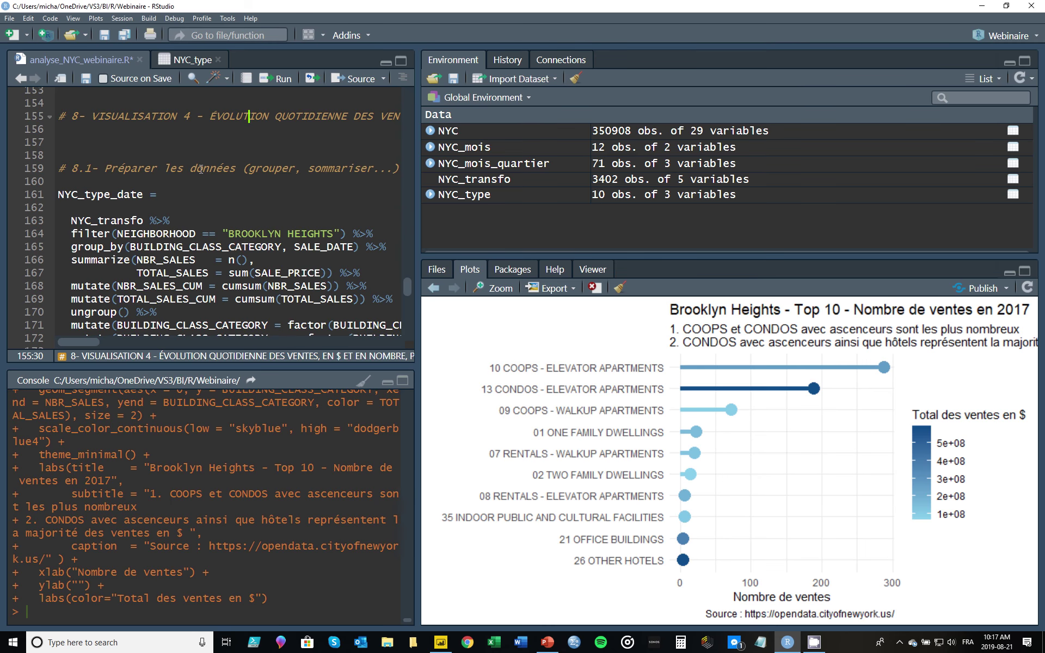
pyautogui.scroll(-2, 185, 166)
pyautogui.click(70, 133)
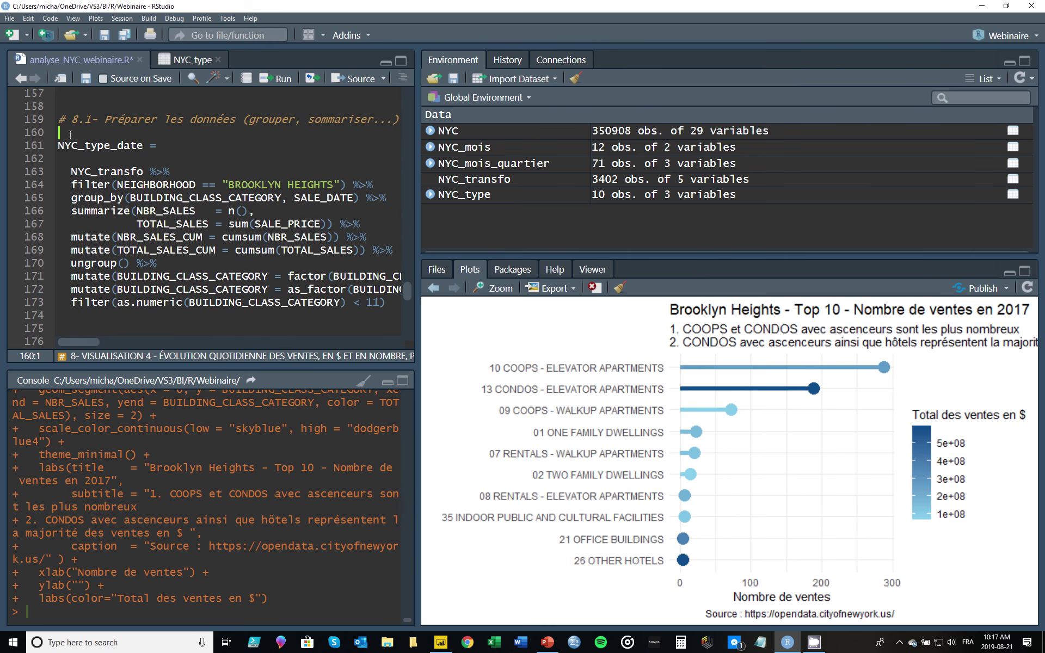
pyautogui.moveTo(70, 135); pyautogui.dragTo(164, 173)
pyautogui.click(105, 198)
pyautogui.click(118, 210)
pyautogui.click(112, 237)
pyautogui.moveTo(222, 237); pyautogui.dragTo(264, 240)
pyautogui.click(264, 239)
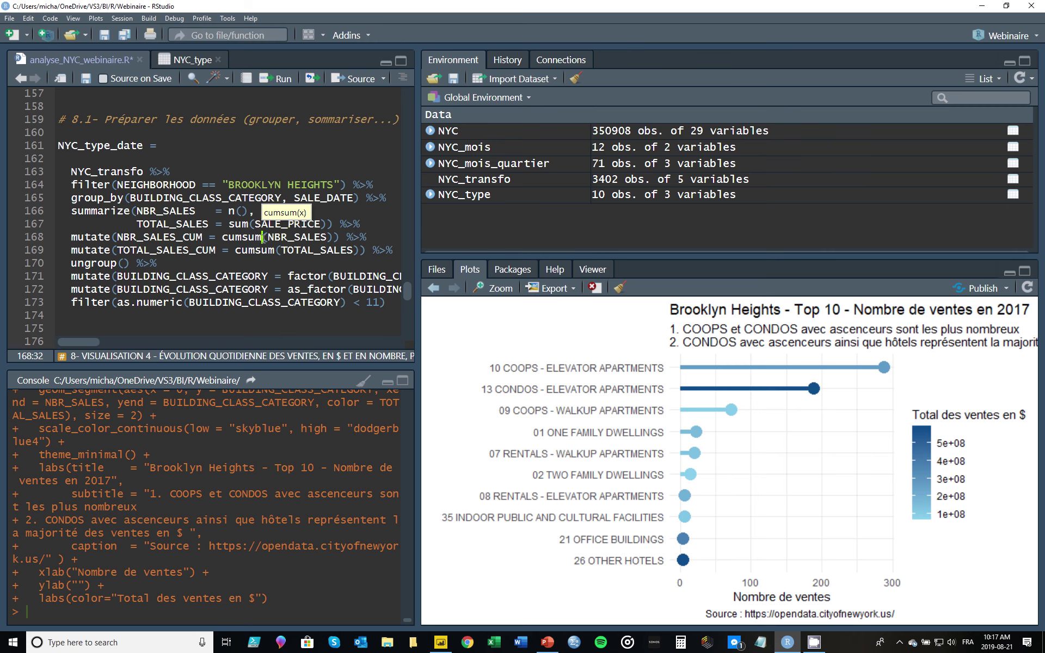
# Run the section 8.1 code from NYC_transfo through the summarize lines and inspect the daily sales by building class in the console.
pyautogui.moveTo(333, 224); pyautogui.dragTo(64, 172)
pyautogui.hotkey('ctrl', 'Return')
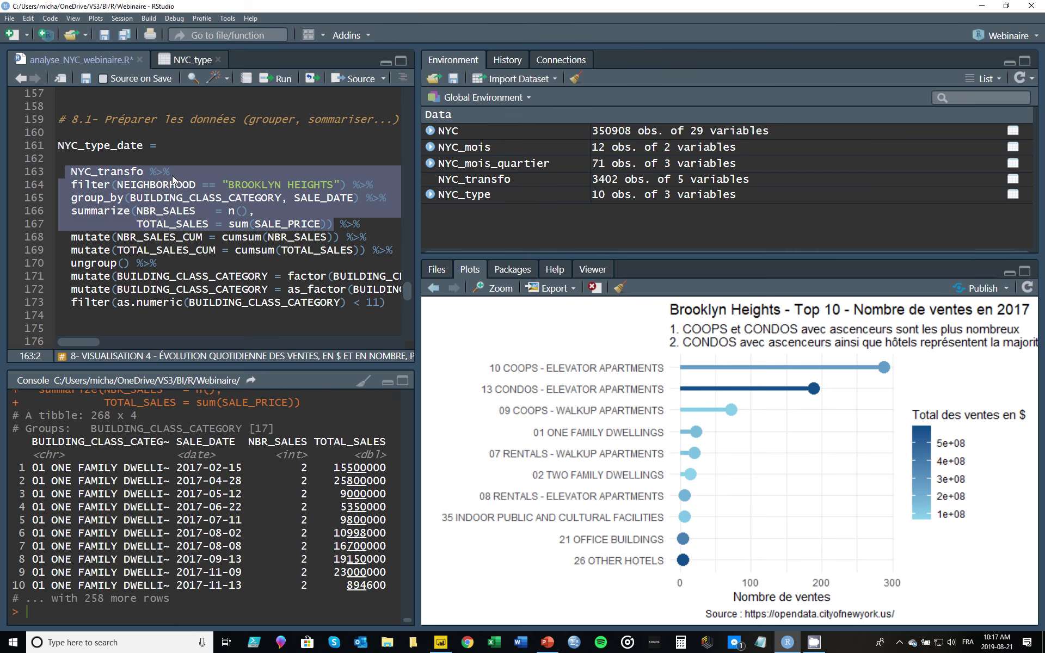
pyautogui.doubleClick(94, 416)
pyautogui.click(144, 412)
pyautogui.moveTo(50, 468); pyautogui.dragTo(308, 468)
pyautogui.click(308, 467)
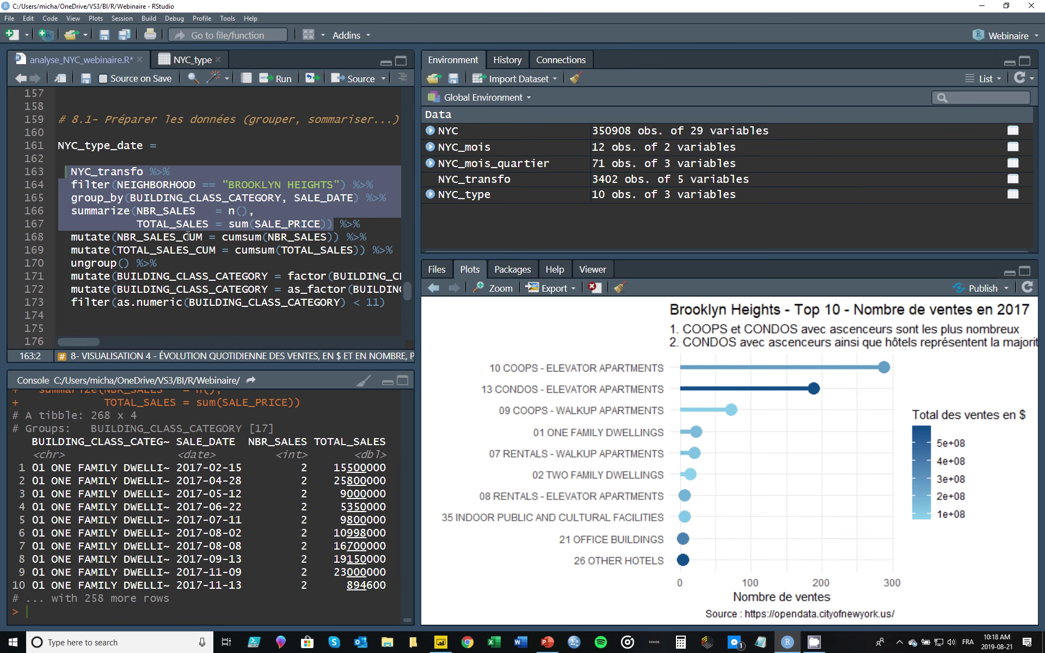
# Run the section 8.1 code from NYC_transfo through mutate(NBR_SALES_CUM = cumsum(NBR_SALES)).
pyautogui.click(143, 236)
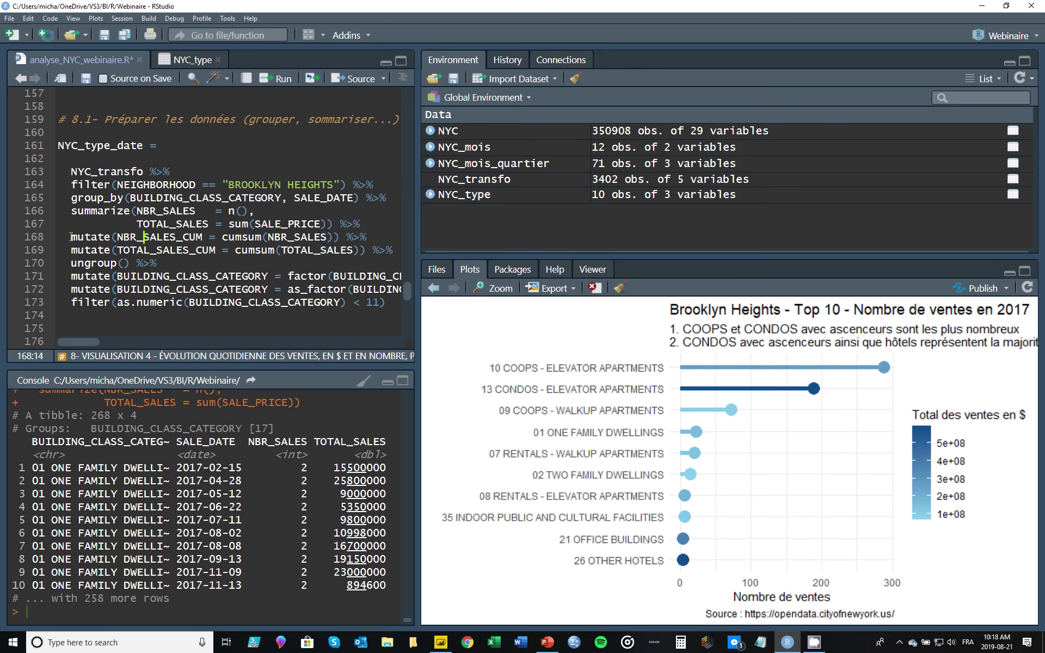
pyautogui.moveTo(70, 238); pyautogui.dragTo(262, 237)
pyautogui.moveTo(341, 237); pyautogui.dragTo(64, 172)
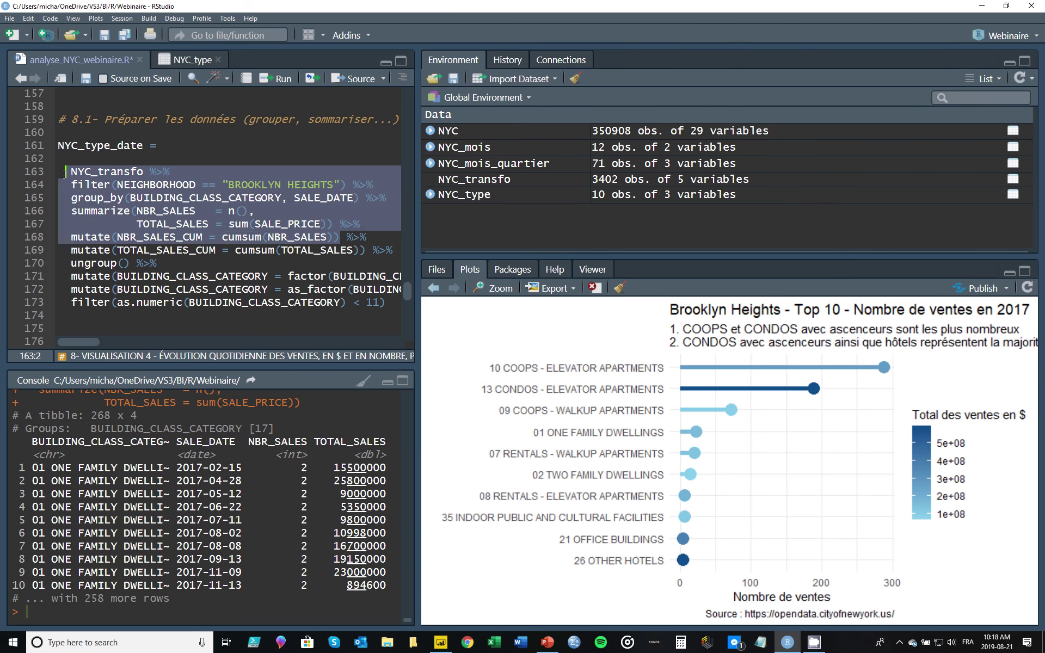
pyautogui.hotkey('ctrl', 'Return')
# Widen the script and console area and rerun the same section 8.1 lines to print the NBR_SALES_CUM column in the console.
pyautogui.moveTo(421, 448); pyautogui.dragTo(522, 441)
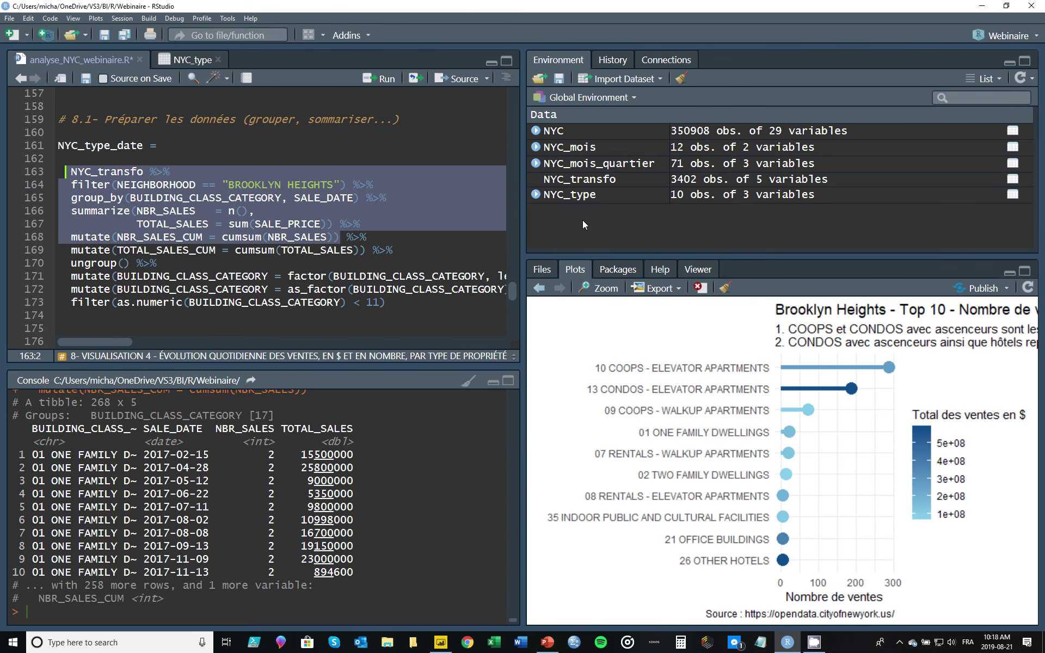
pyautogui.click(342, 237)
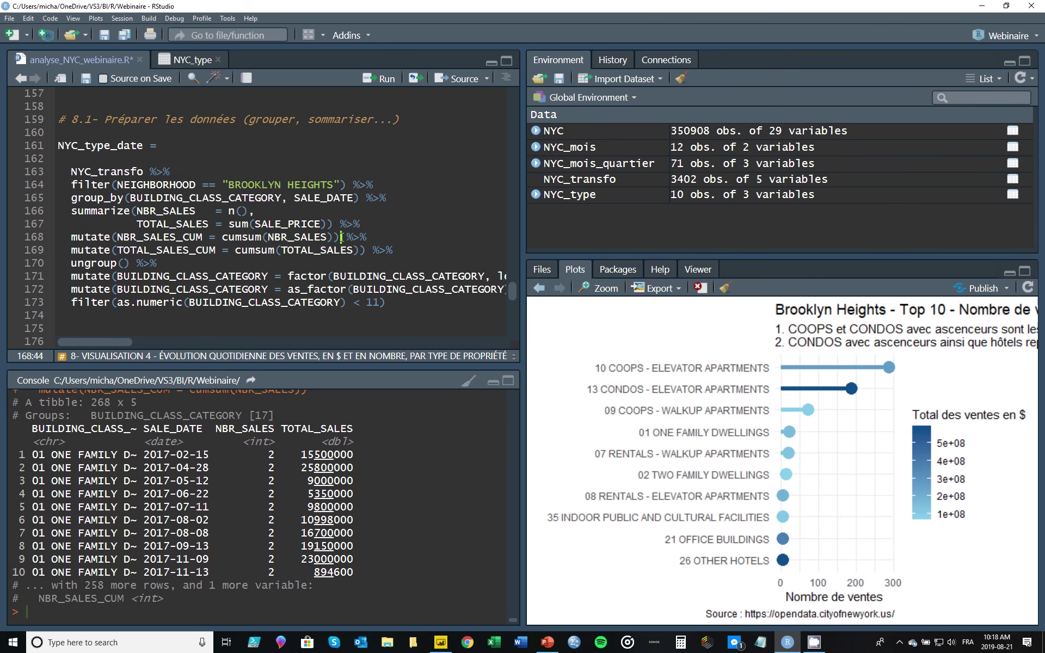
pyautogui.keyDown('shift'); pyautogui.click(71, 211); pyautogui.keyUp('shift')
pyautogui.keyDown('shift'); pyautogui.click(66, 172); pyautogui.keyUp('shift')
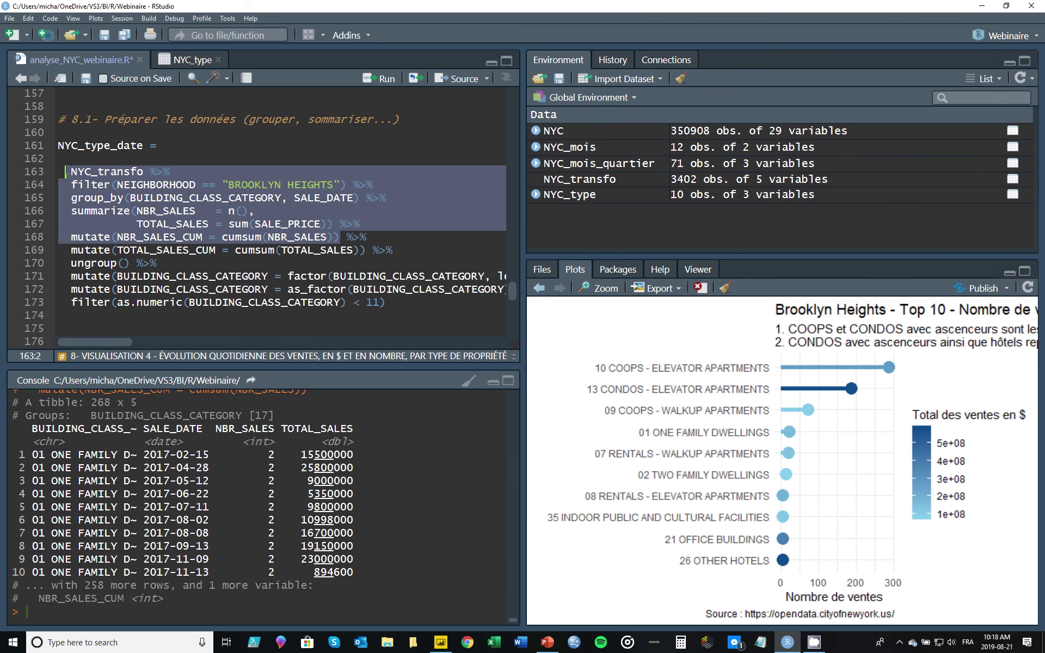
pyautogui.hotkey('ctrl', 'Return')
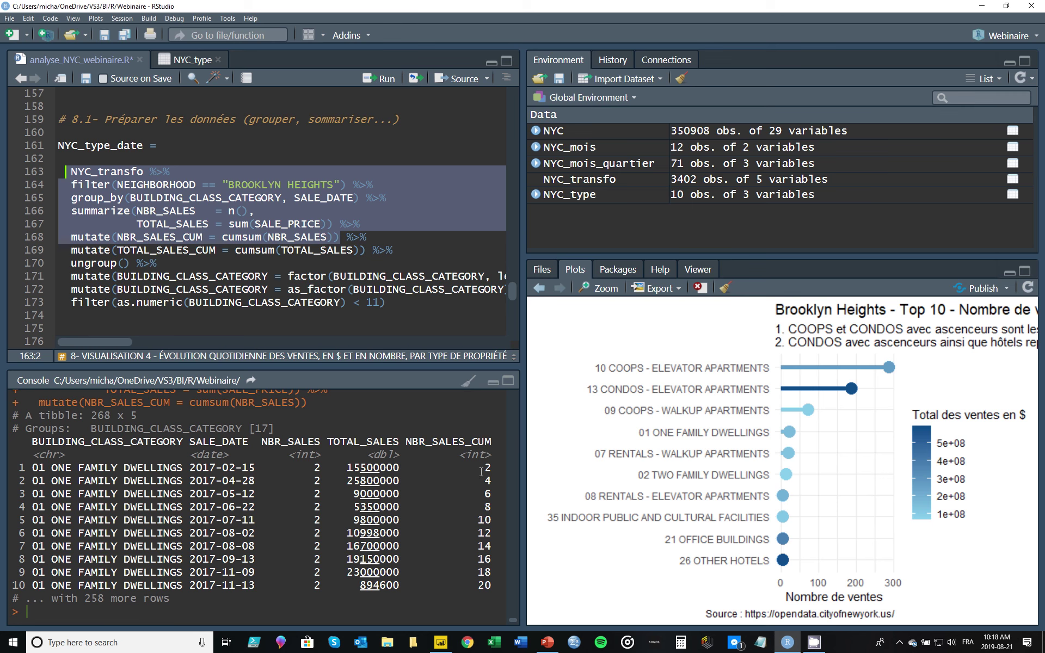
# Run the complete NYC_type_date assignment through filter(as.numeric(BUILDING_CLASS_CATEGORY) < 11), open the resulting table and widen its pane.
pyautogui.click(333, 235)
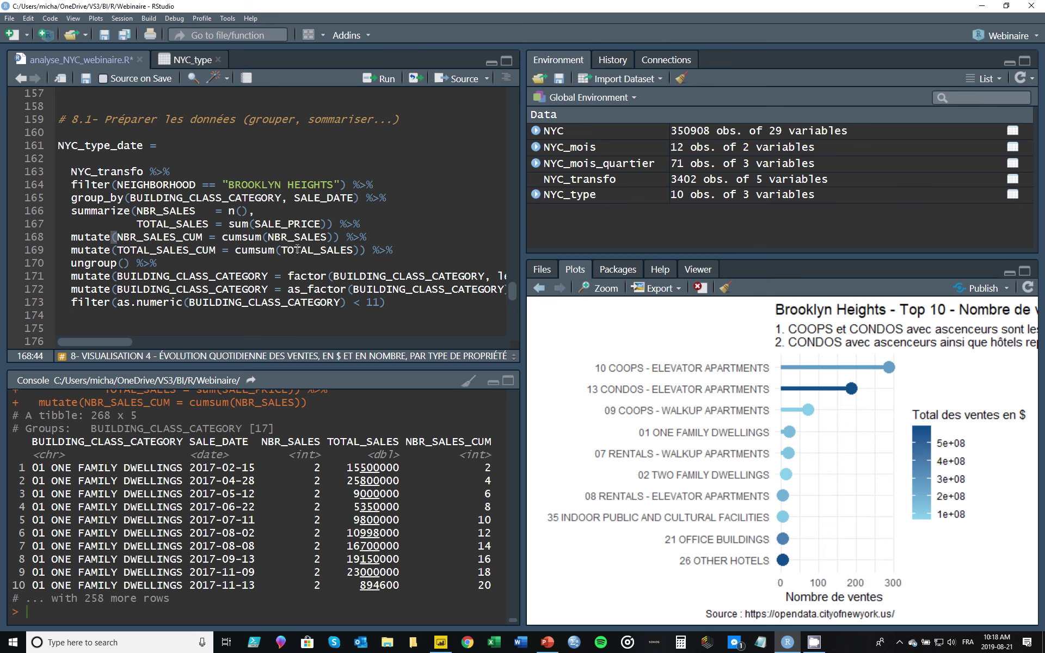
pyautogui.moveTo(388, 303); pyautogui.dragTo(54, 145)
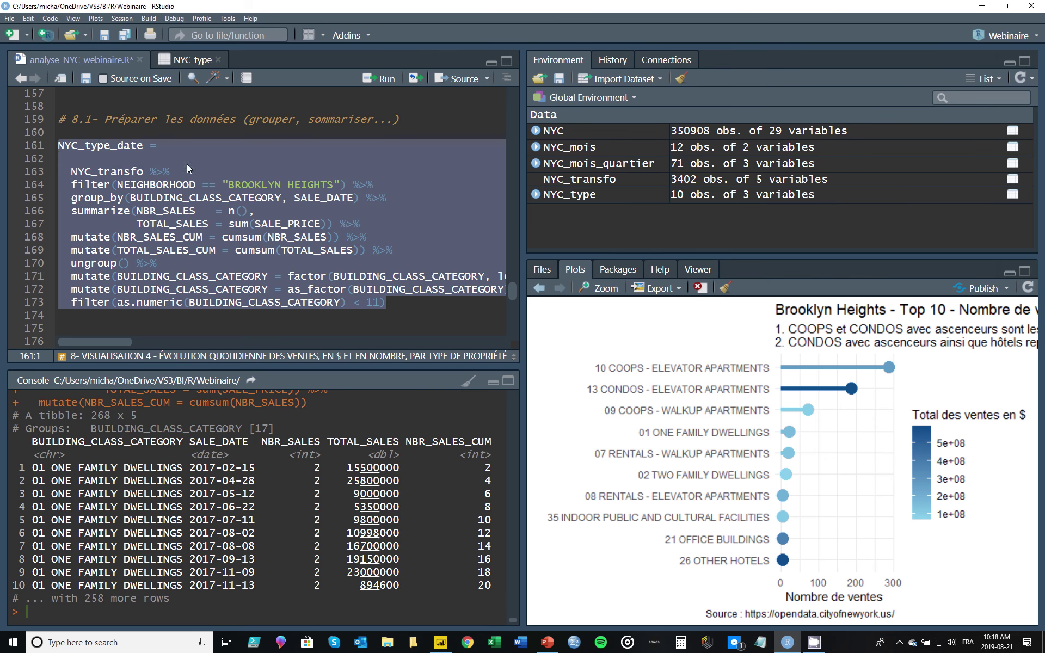
pyautogui.hotkey('ctrl', 'Return')
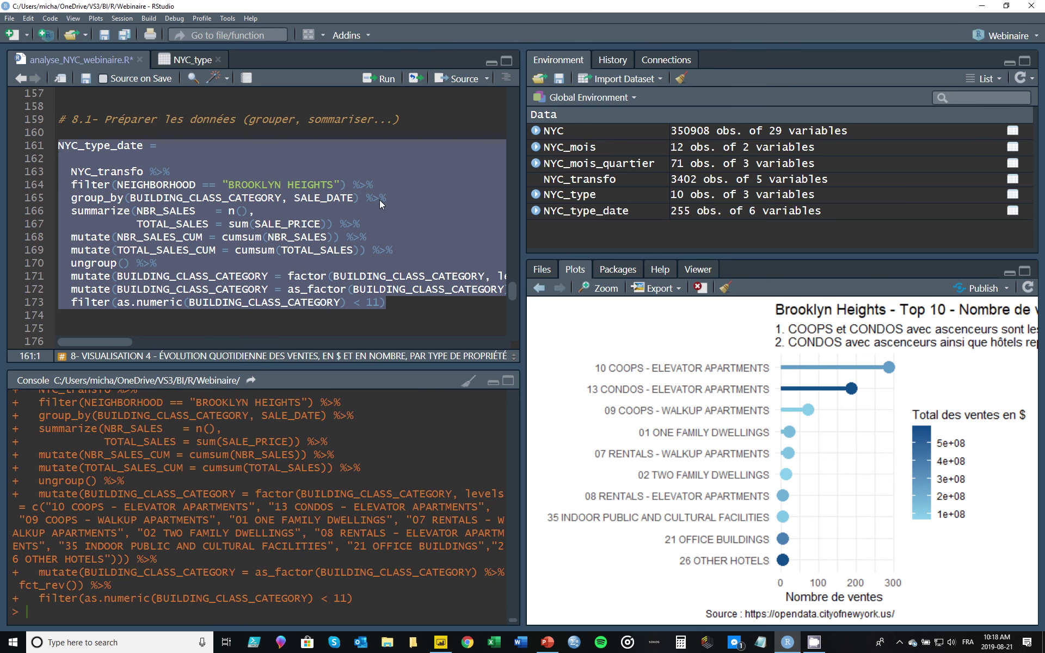
pyautogui.click(595, 213)
pyautogui.moveTo(531, 221); pyautogui.dragTo(644, 223)
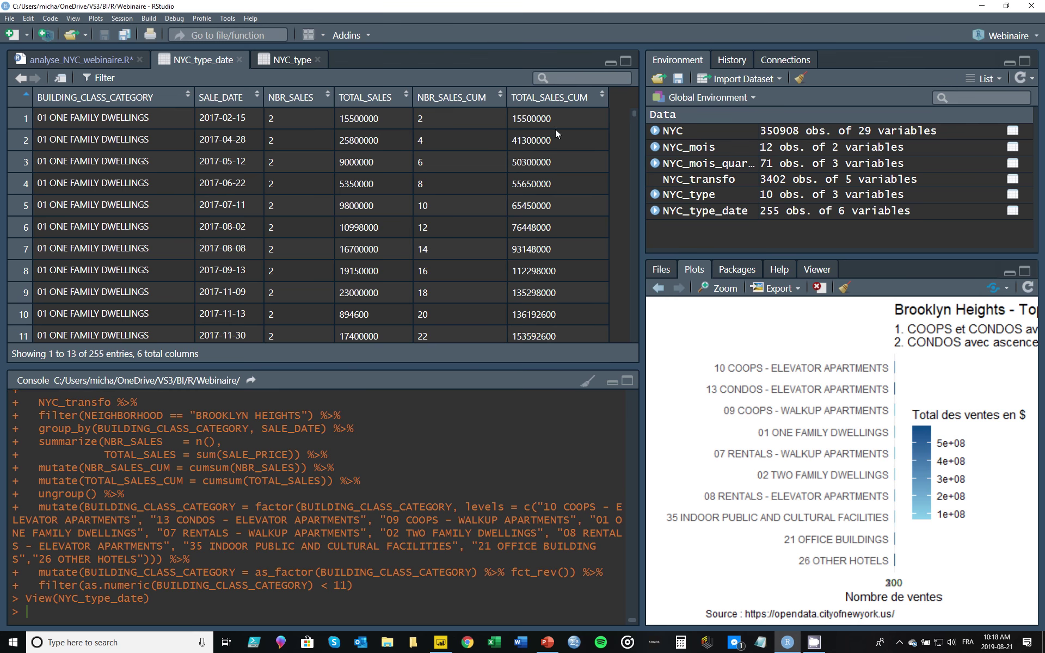
# Examine the cumulative sales at the first TWO FAMILY DWELLINGS row of NYC_type_date, and close the NYC_type_date and NYC_type tables.
pyautogui.moveTo(632, 116); pyautogui.dragTo(632, 120)
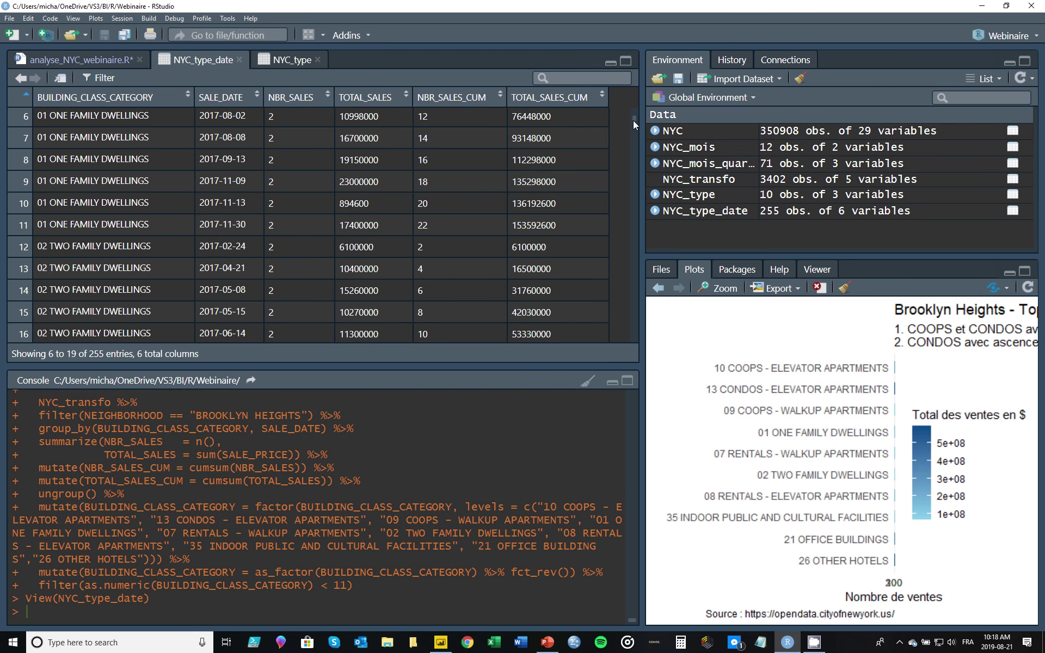
pyautogui.doubleClick(60, 245)
pyautogui.moveTo(103, 244); pyautogui.dragTo(433, 250)
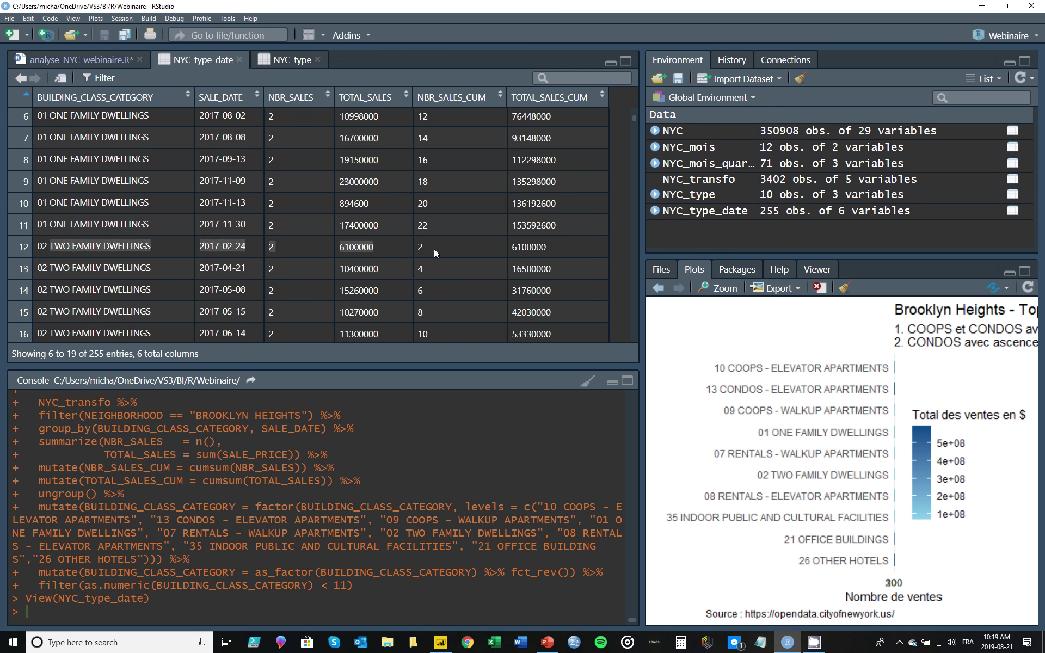
pyautogui.click(433, 249)
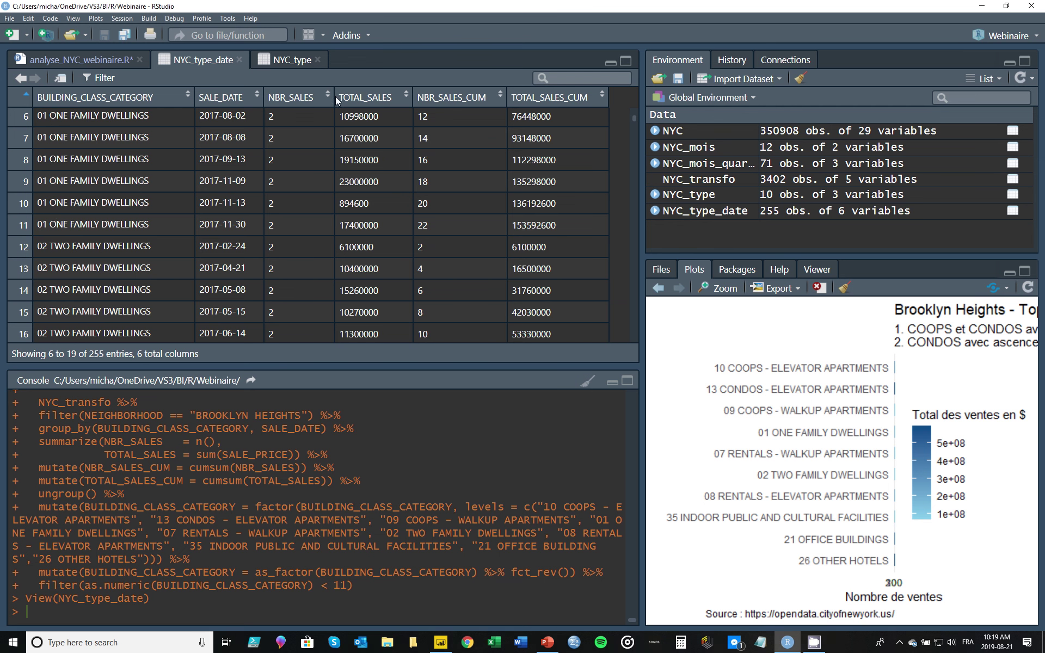
pyautogui.click(239, 61)
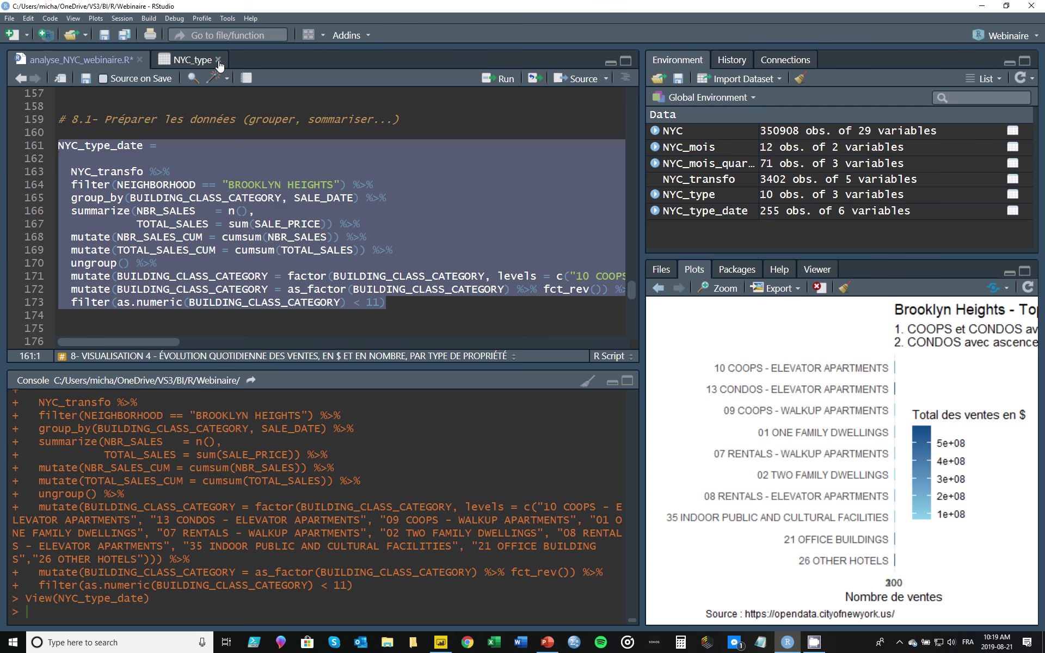
pyautogui.click(218, 60)
# Review the section 8.2 animation code, from the NYC_type_date input and ggplot layers to the theme, titles and axis labels.
pyautogui.scroll(-1, 244, 213)
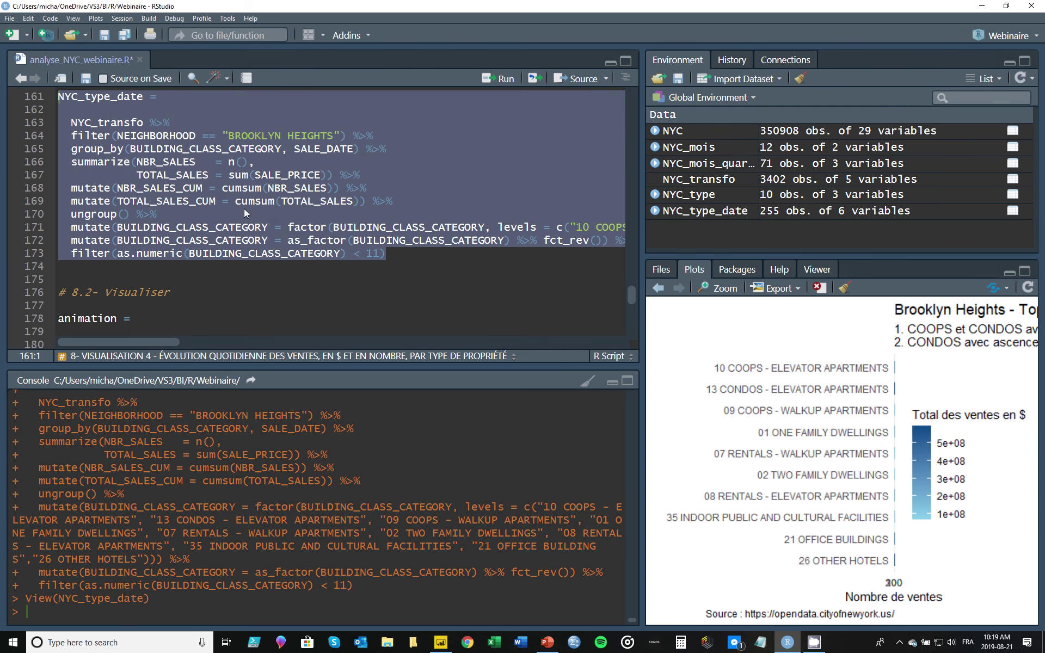
pyautogui.scroll(-3, 245, 213)
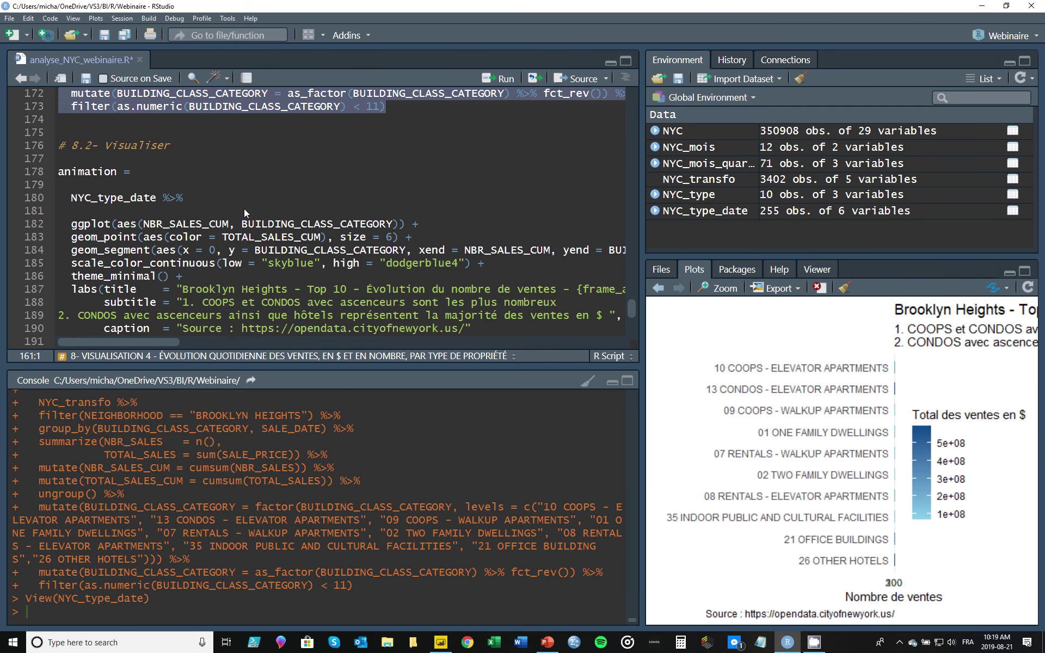
pyautogui.scroll(-1, 127, 158)
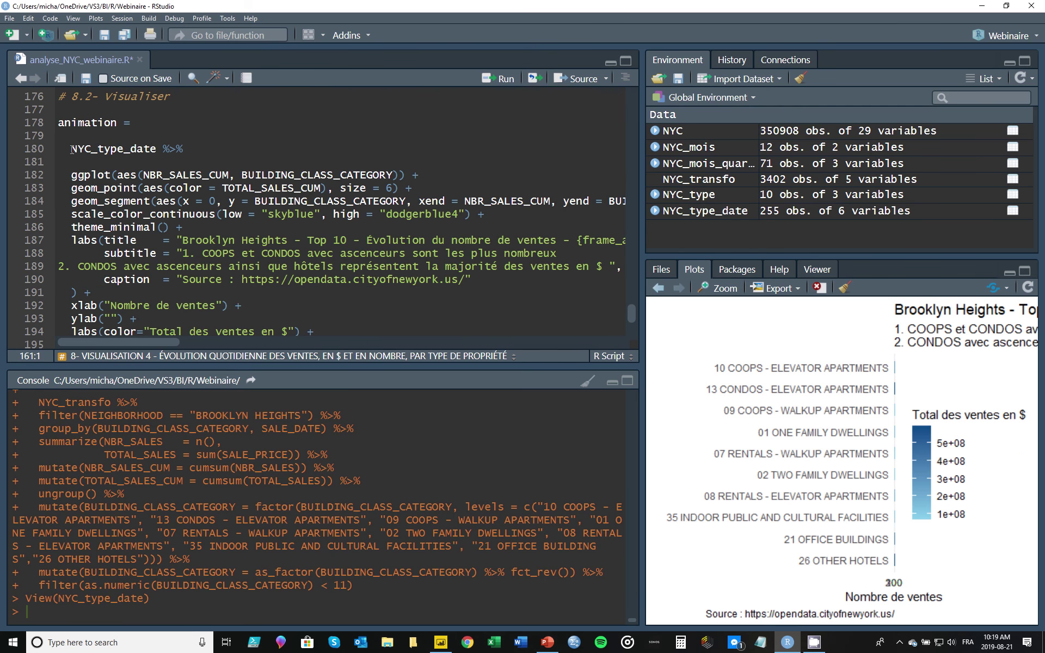
pyautogui.moveTo(71, 149); pyautogui.dragTo(158, 149)
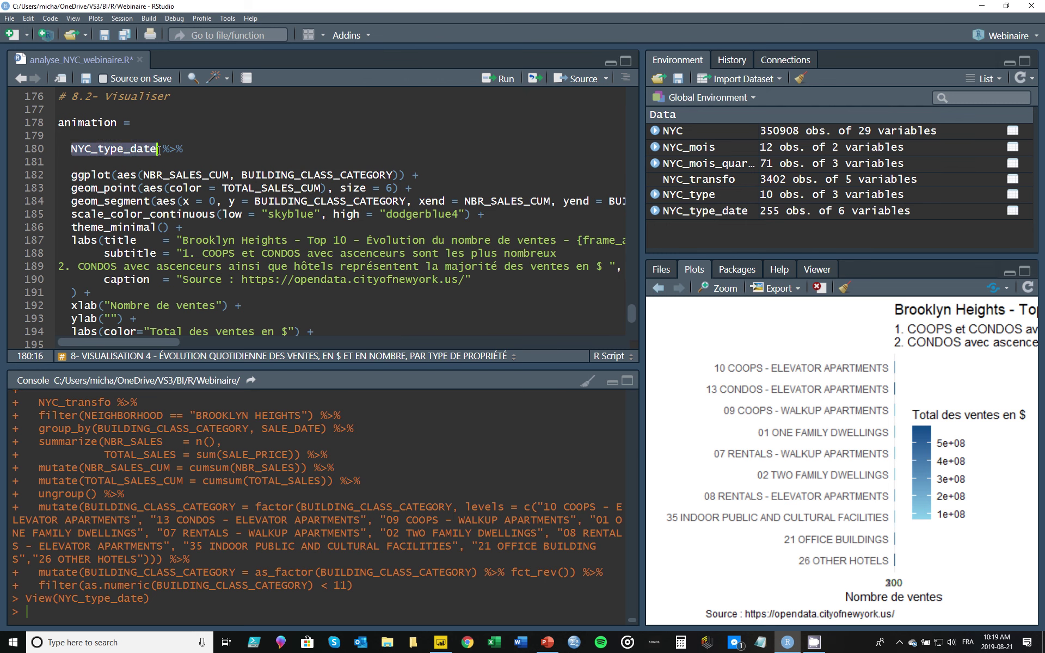
pyautogui.click(177, 149)
pyautogui.click(97, 175)
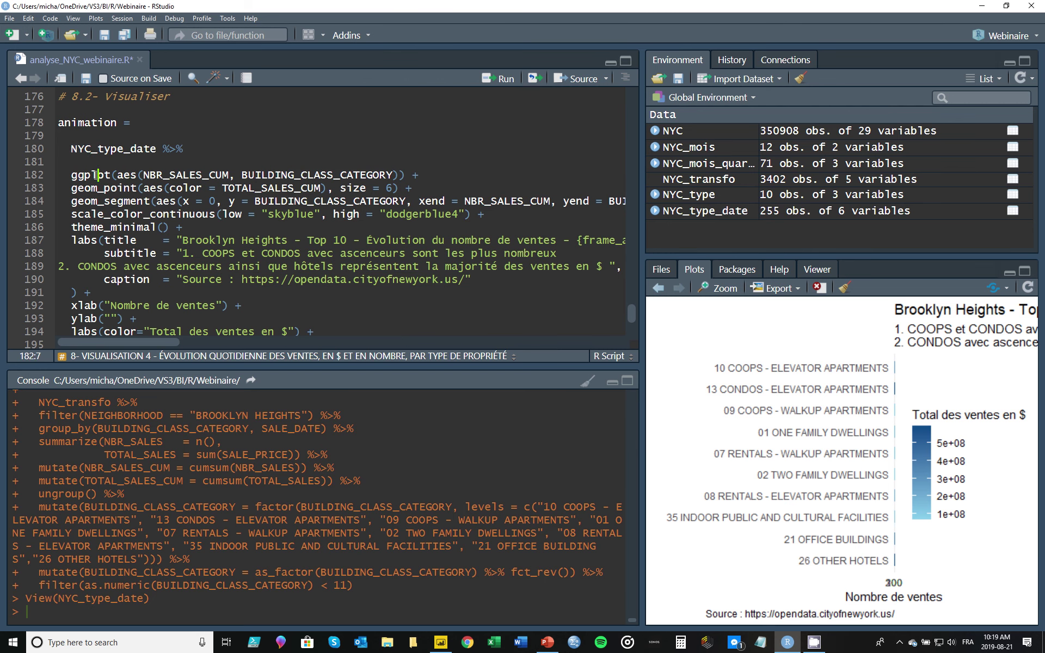
pyautogui.click(125, 188)
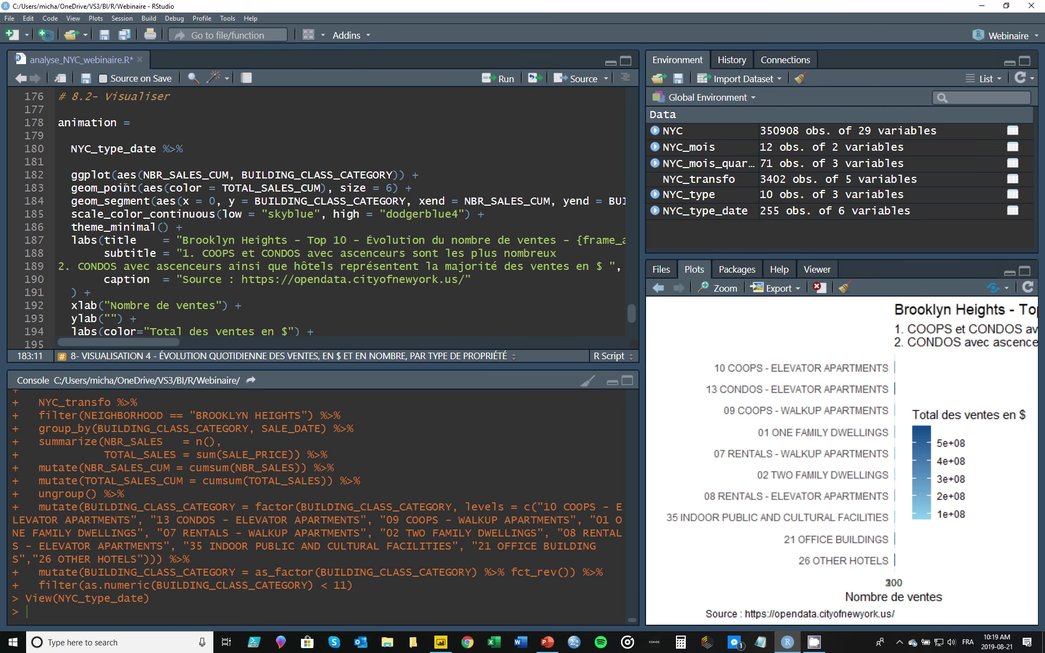
pyautogui.click(131, 214)
pyautogui.click(135, 228)
pyautogui.scroll(-2, 142, 244)
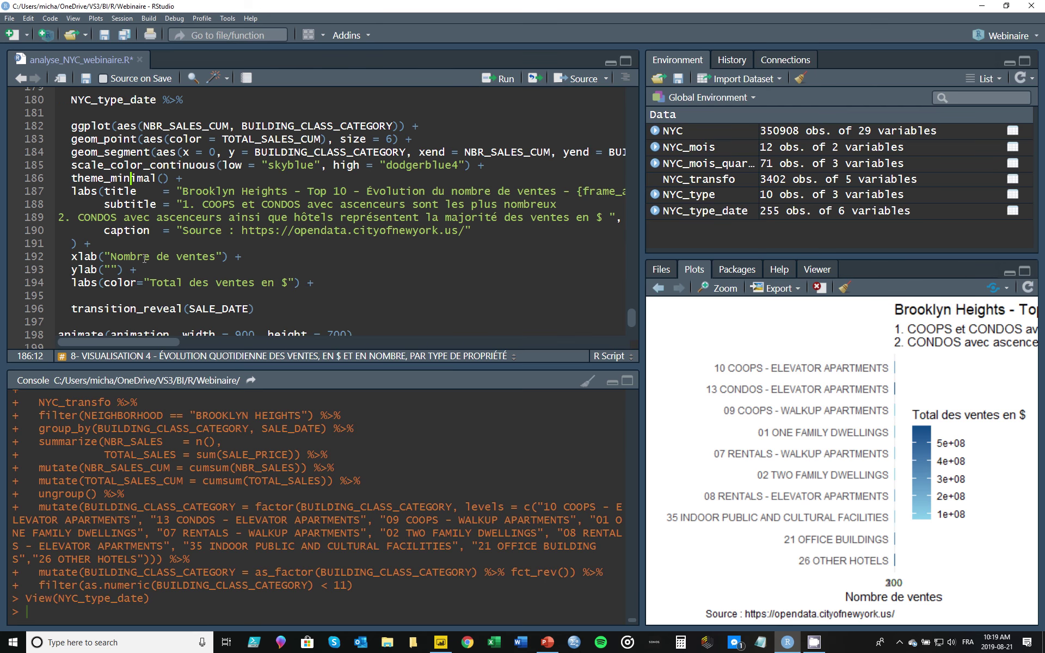
pyautogui.scroll(-2, 300, 288)
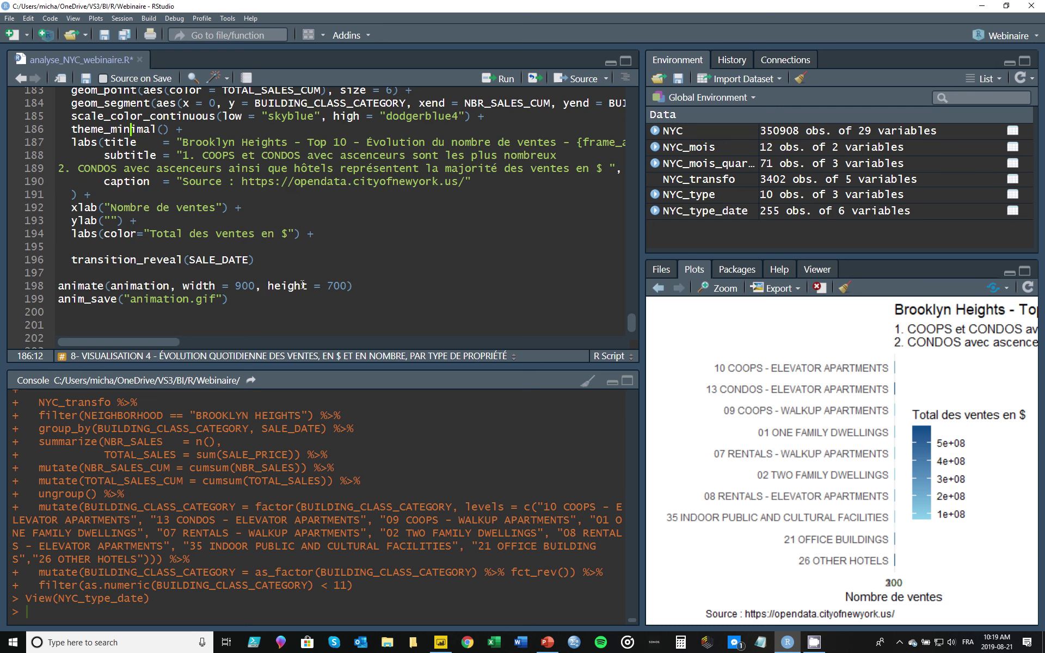
# Examine transition_reveal(SALE_DATE), the animate call and the anim_save("animation.gif") line at the end of section 8.2.
pyautogui.click(274, 262)
pyautogui.moveTo(72, 262); pyautogui.dragTo(182, 261)
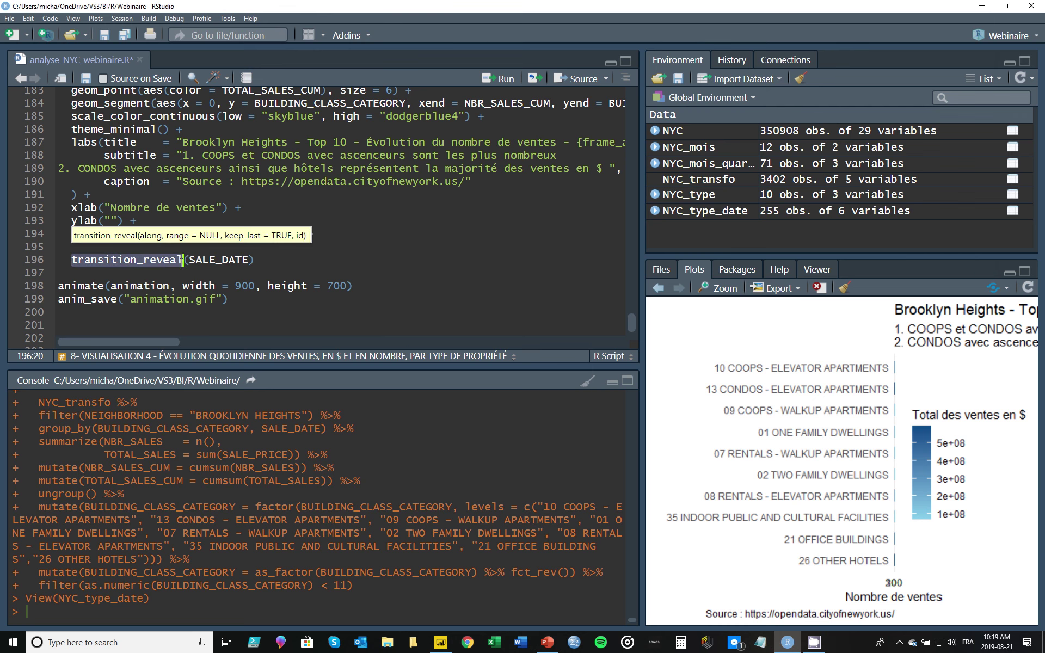
pyautogui.click(260, 262)
pyautogui.doubleClick(202, 261)
pyautogui.click(264, 260)
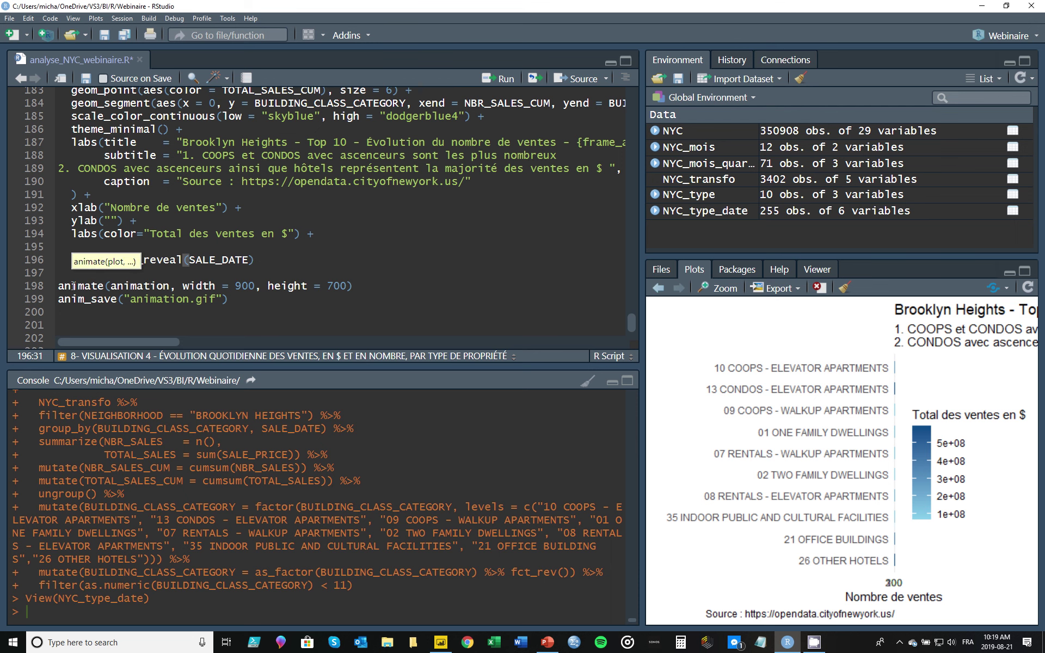
pyautogui.click(112, 287)
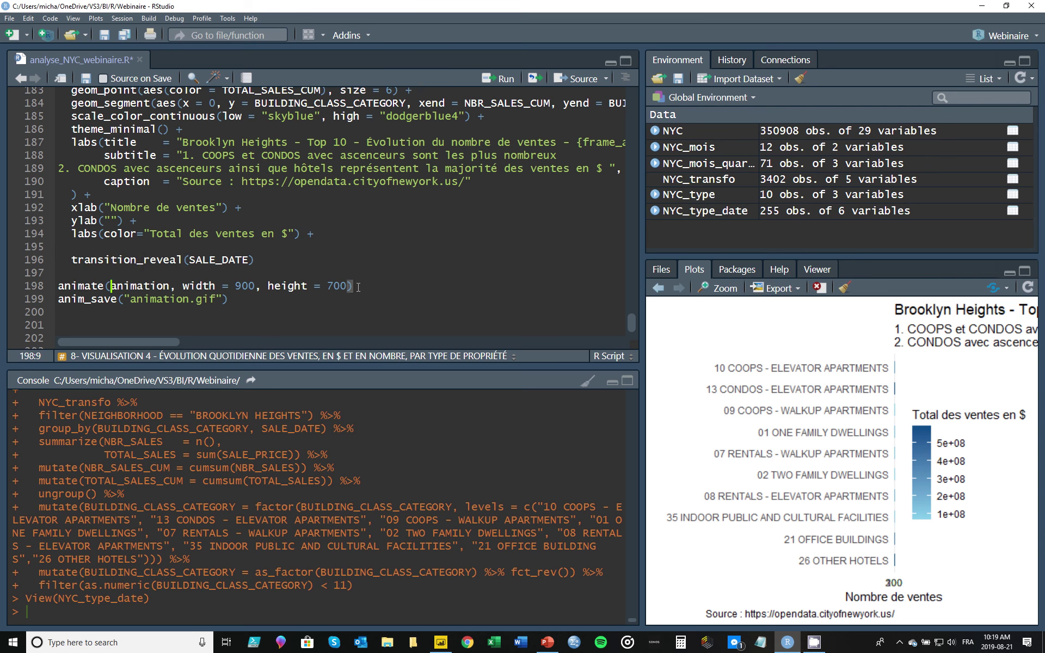
pyautogui.moveTo(358, 286); pyautogui.dragTo(50, 264)
pyautogui.hotkey('shift', 'Up')
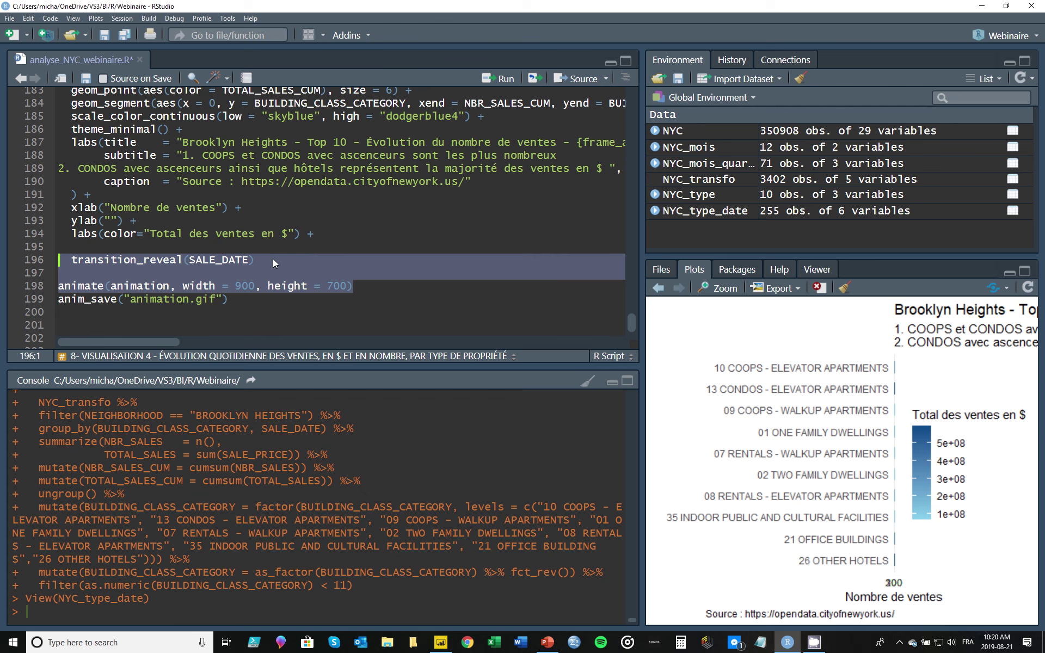
pyautogui.press('End')
pyautogui.click(245, 302)
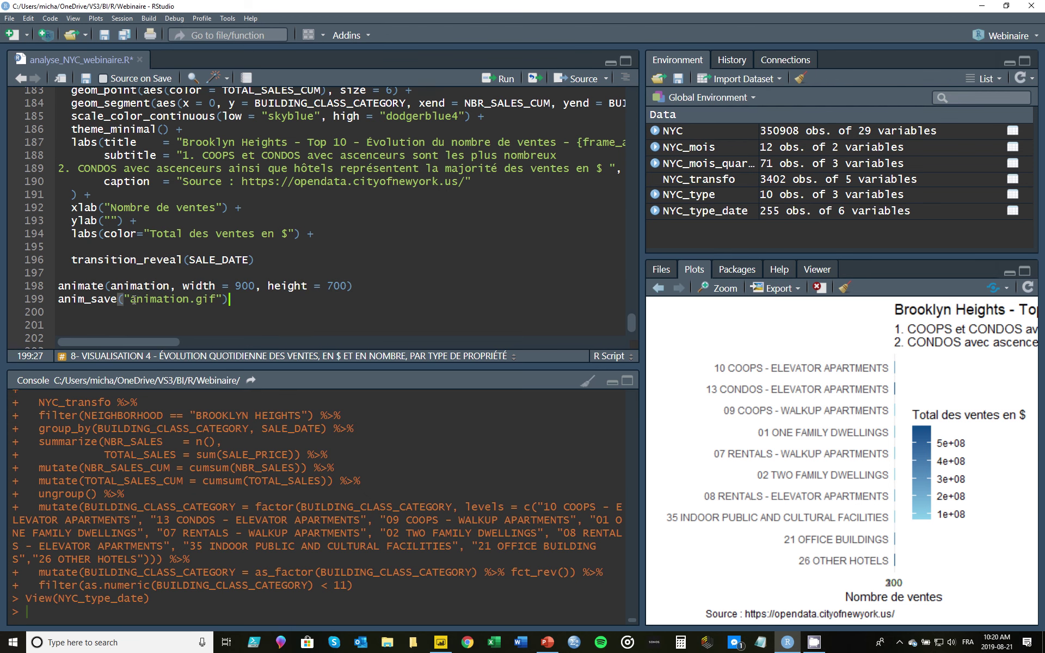
# Run the section 8.2 code from the animation assignment through animate(animation, width = 900, height = 700) to render the animated chart.
pyautogui.scroll(2, 249, 302)
pyautogui.moveTo(251, 321); pyautogui.dragTo(53, 133)
pyautogui.hotkey('ctrl', 'Return')
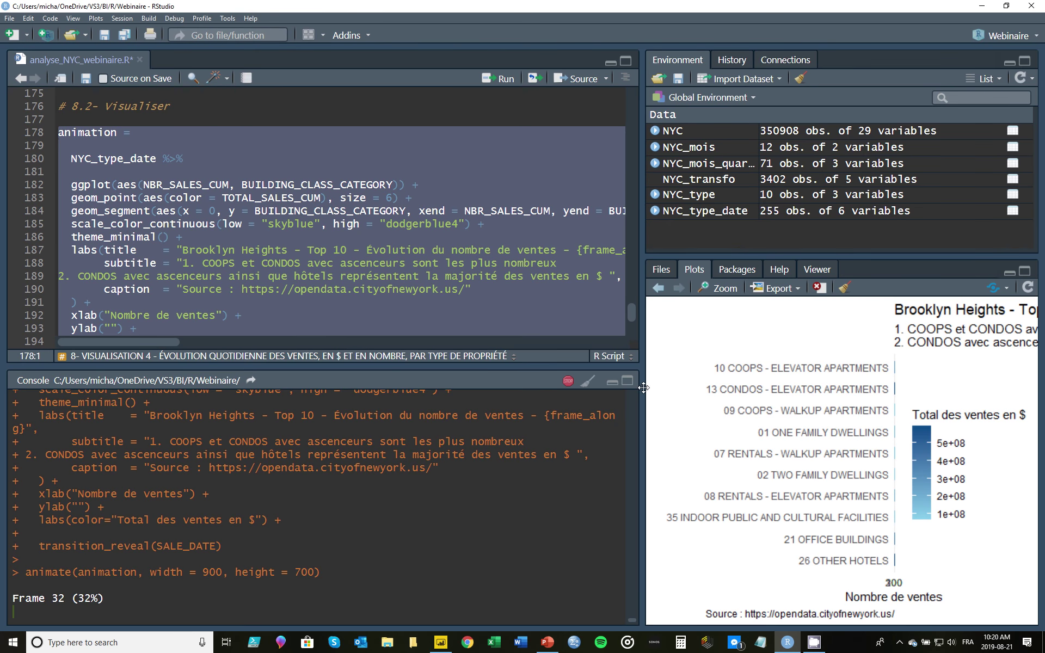
# Enlarge the chart's display area to watch the animated Brooklyn Heights sales evolution by property type.
pyautogui.moveTo(643, 388); pyautogui.dragTo(556, 377)
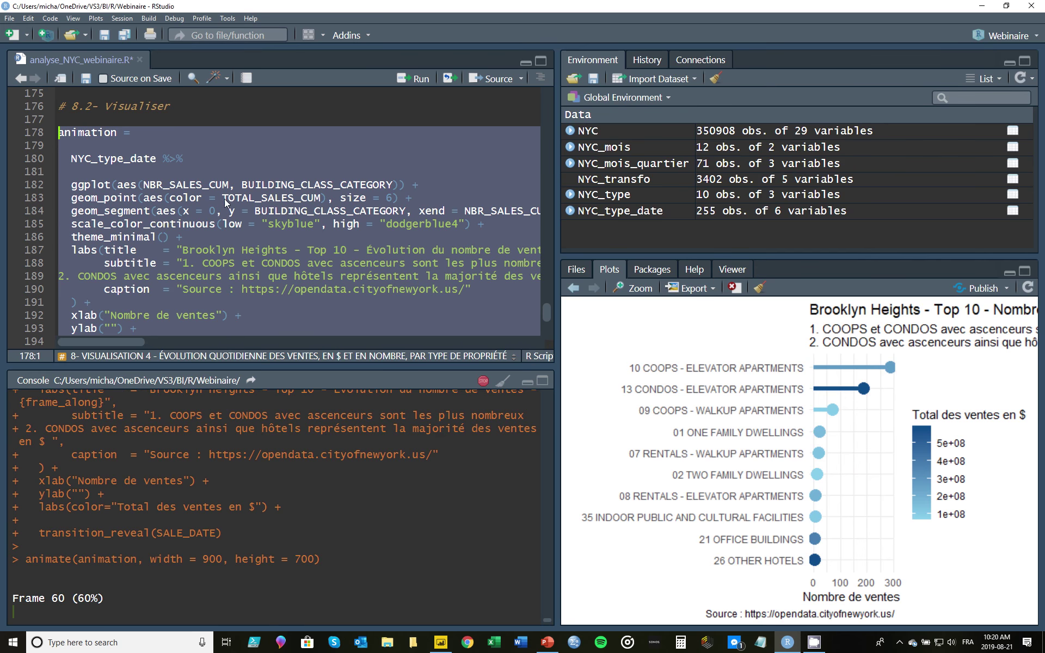
pyautogui.scroll(-3, 264, 202)
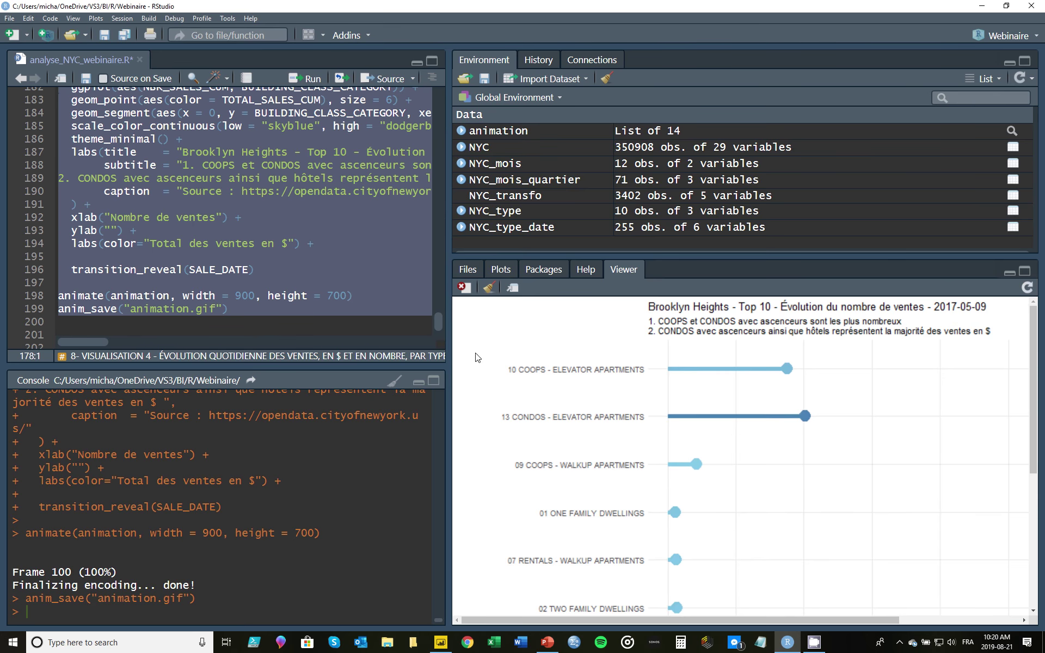
pyautogui.moveTo(637, 245); pyautogui.dragTo(640, 58)
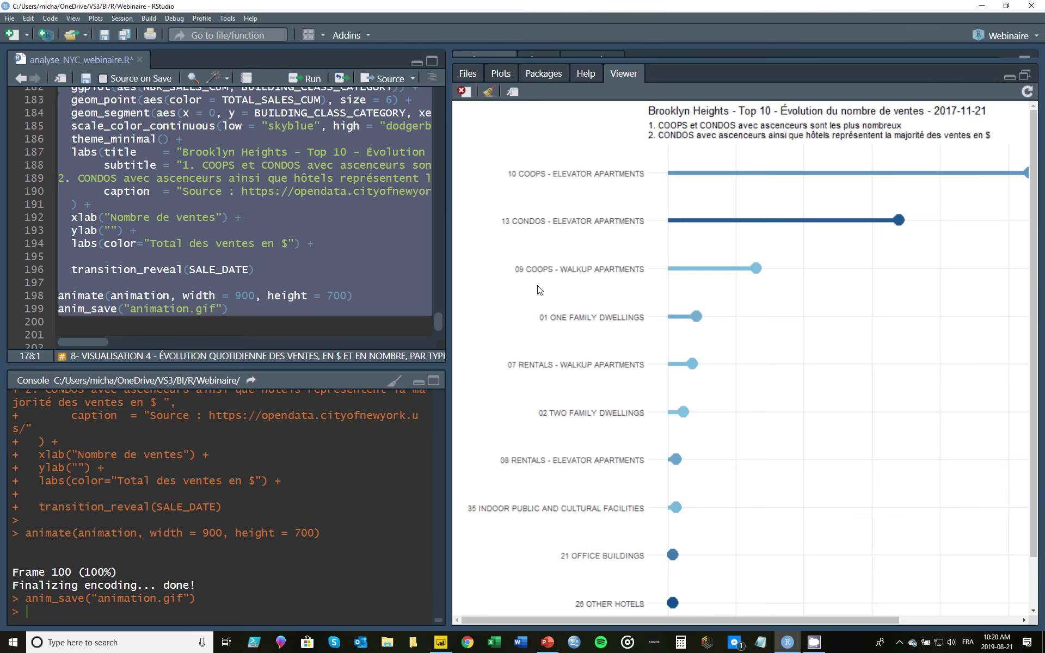
pyautogui.moveTo(448, 294); pyautogui.dragTo(403, 296)
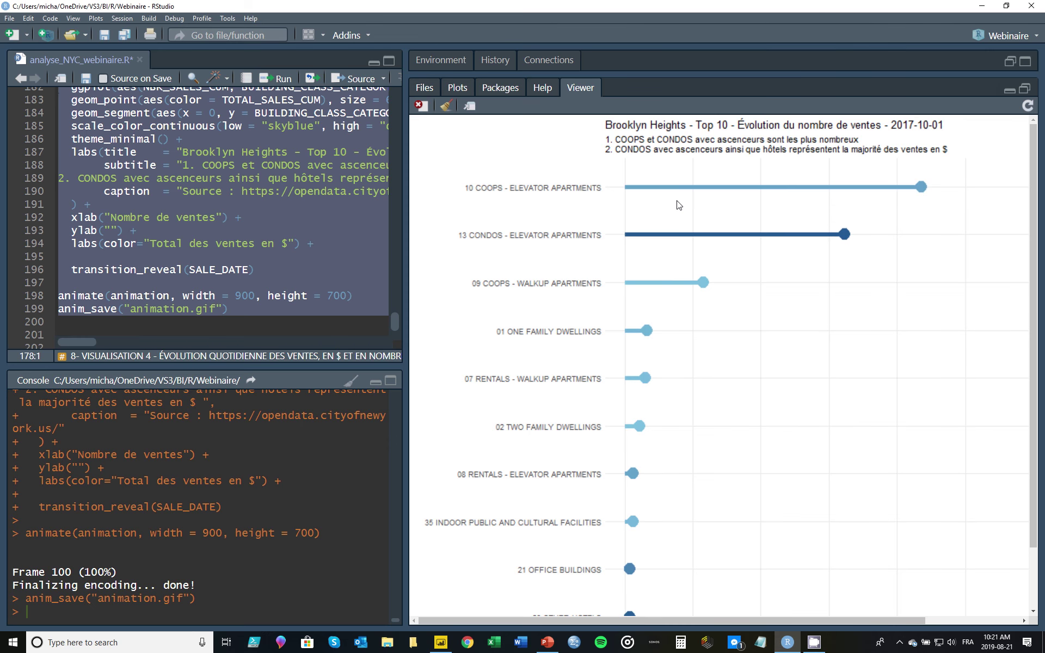
# Rebalance the workspace with a wider script area and the environment's data list above the animated chart, and deselect the code.
pyautogui.moveTo(410, 321); pyautogui.dragTo(595, 324)
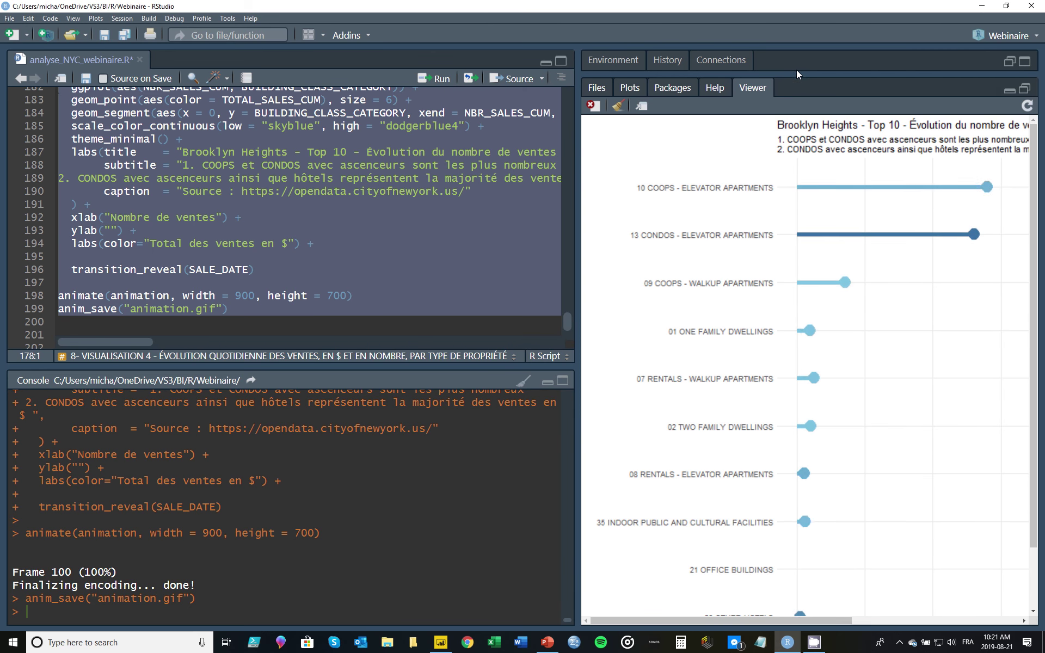
pyautogui.click(1008, 91)
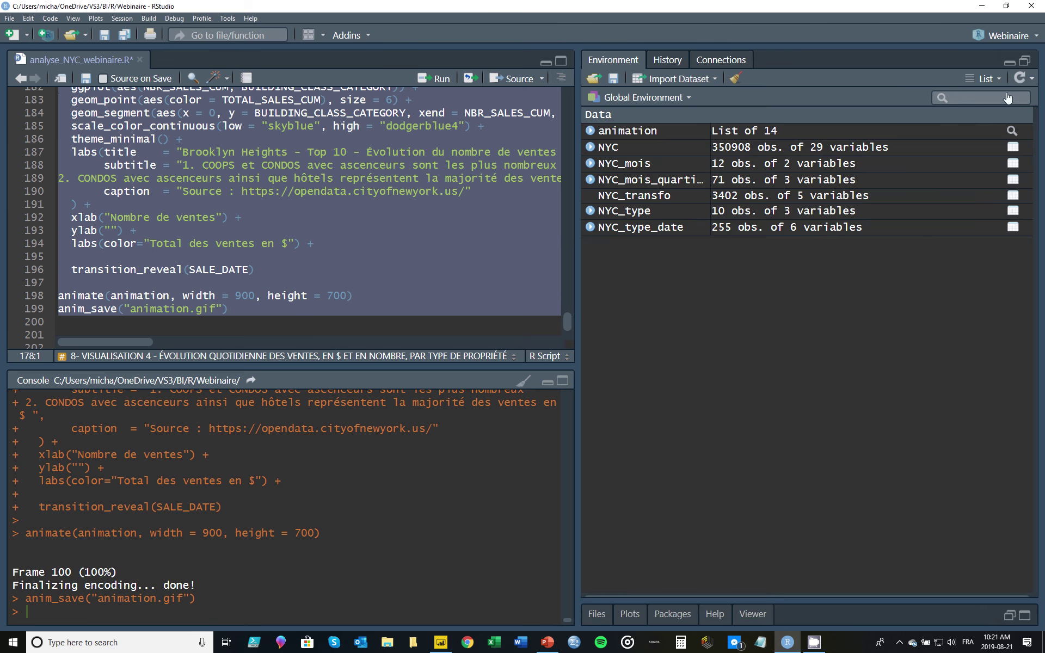
pyautogui.click(1008, 616)
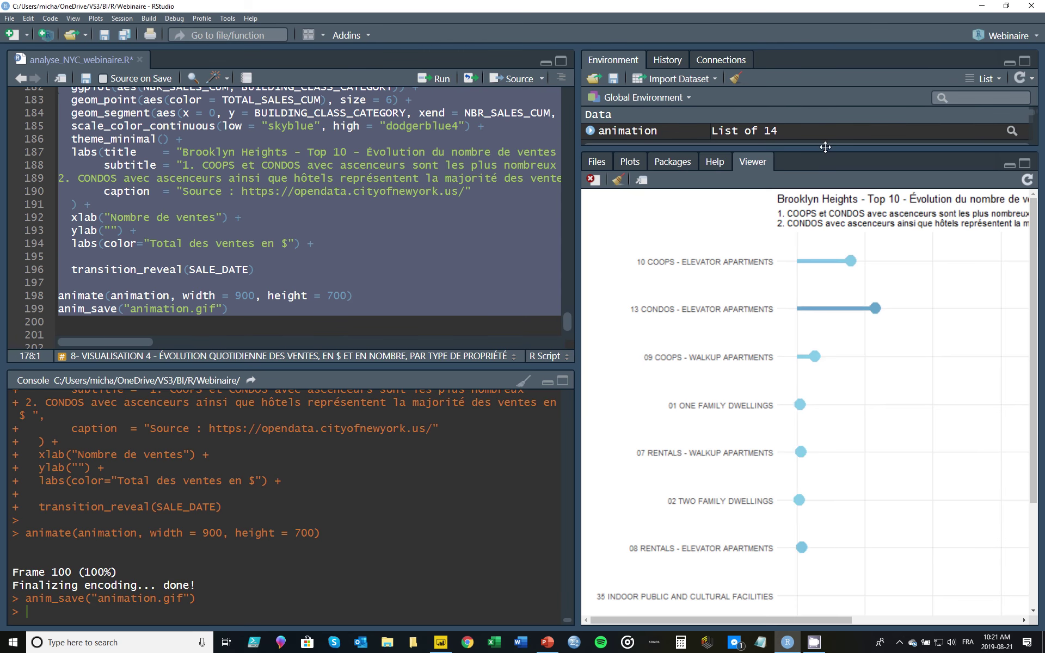
pyautogui.moveTo(825, 147); pyautogui.dragTo(808, 333)
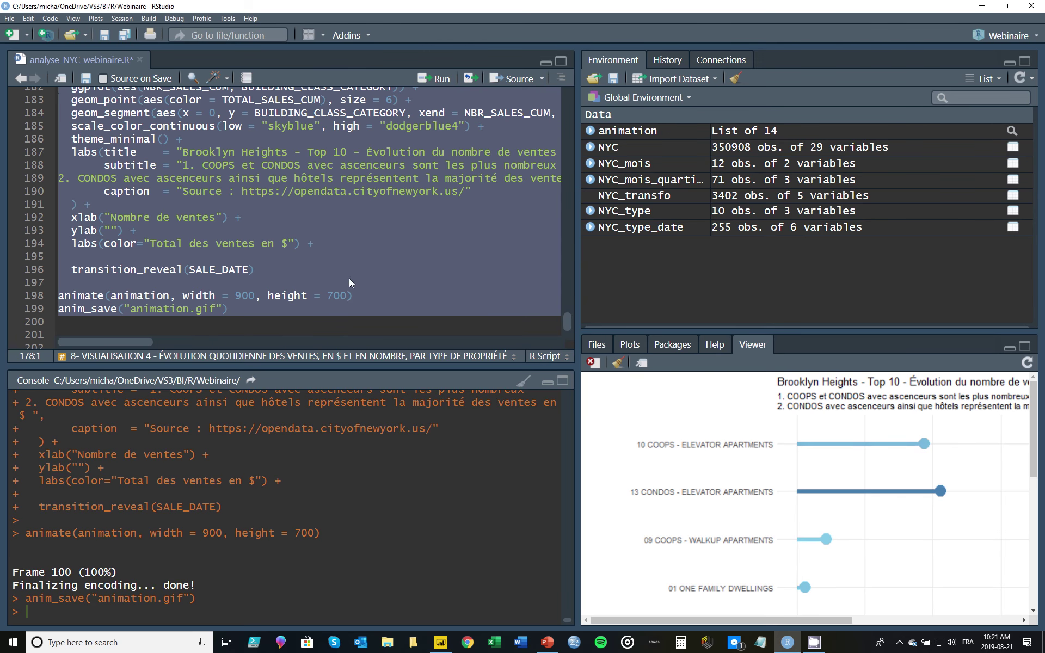
pyautogui.click(376, 295)
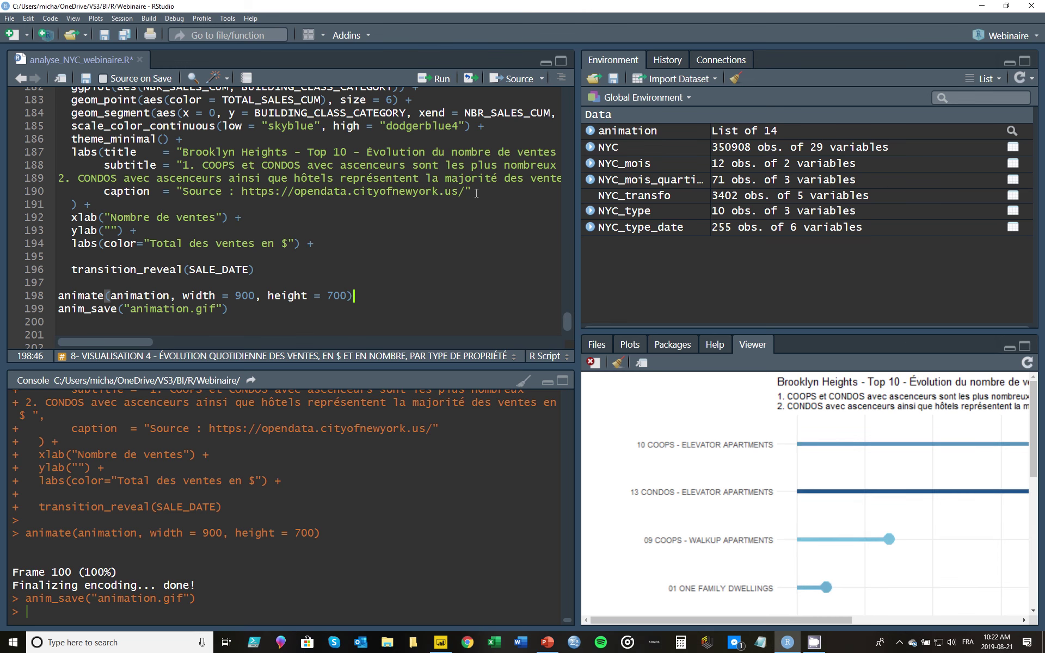
# Open Webinaire_markdown.Rmd from the project files and examine the title, author, date and output settings in its header.
pyautogui.click(600, 346)
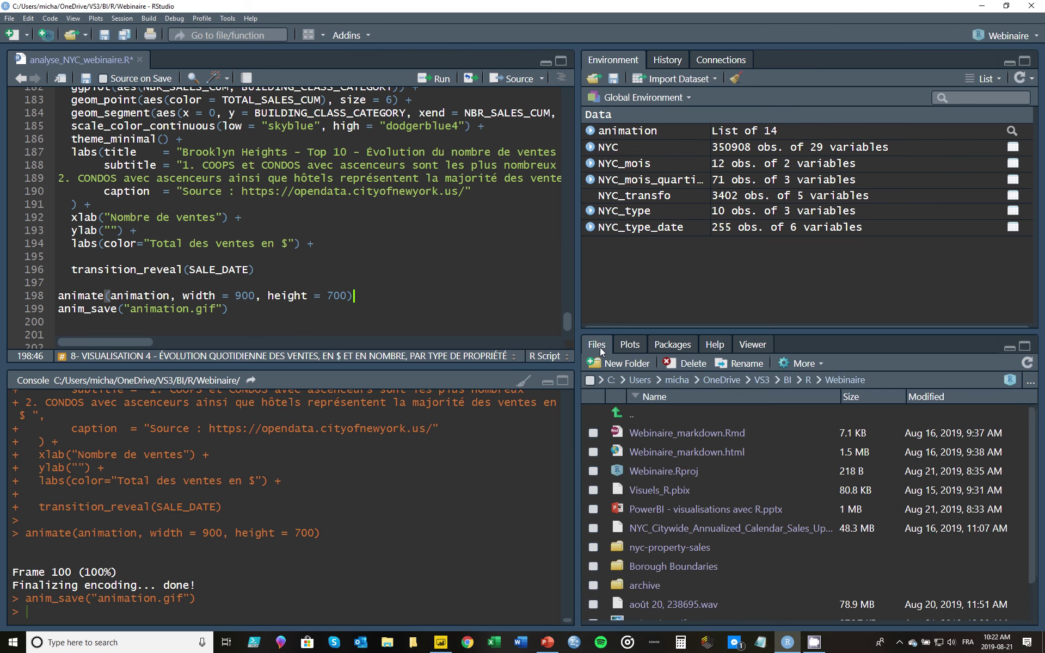
pyautogui.click(673, 435)
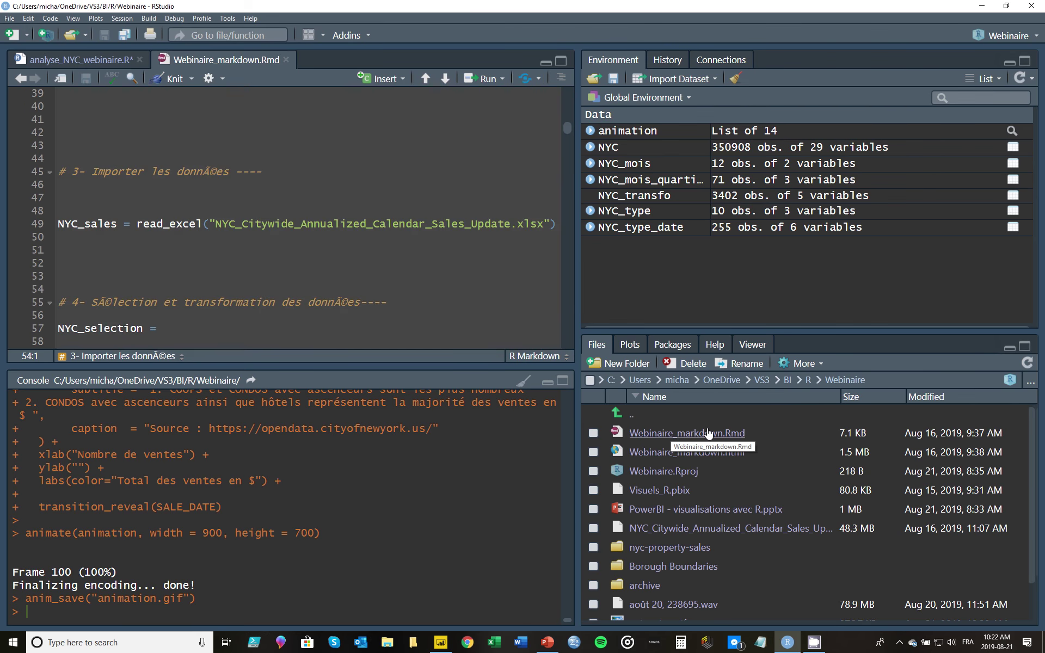
pyautogui.scroll(9, 290, 227)
pyautogui.scroll(4, 291, 201)
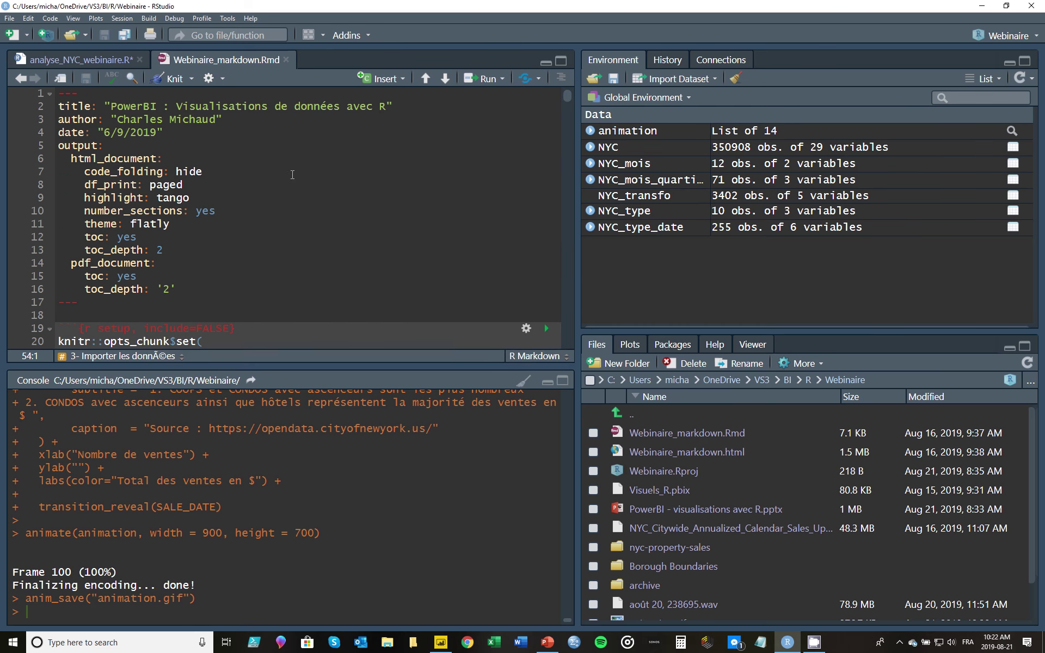
pyautogui.click(261, 107)
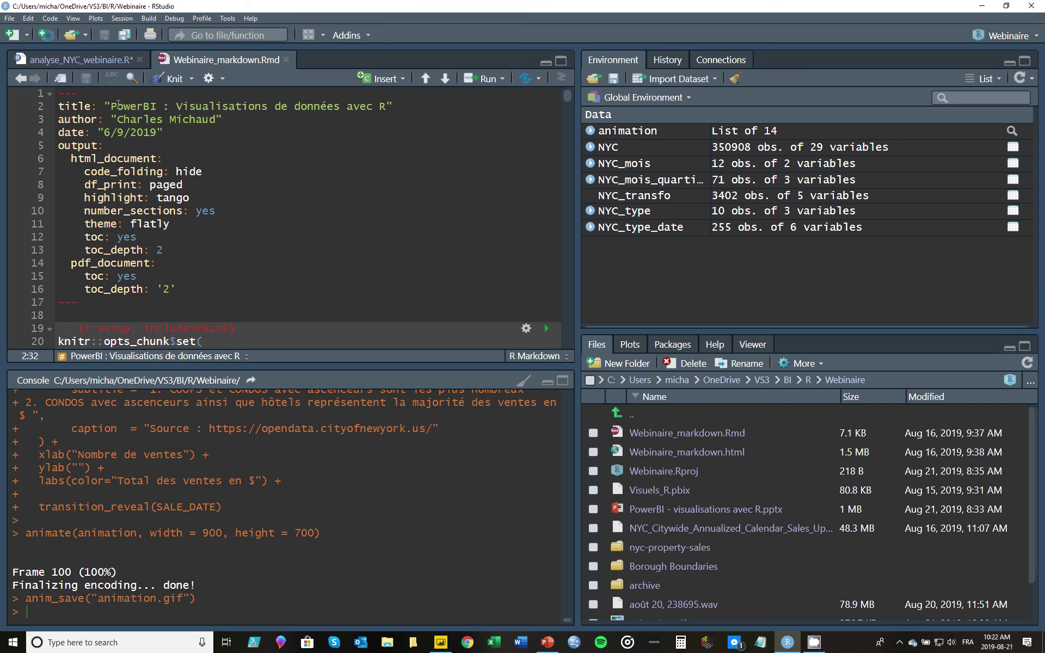
pyautogui.click(62, 106)
pyautogui.click(158, 106)
pyautogui.click(79, 132)
# Review the R Markdown setup chunk options, the package loading code, and the Excel import and data selection code.
pyautogui.scroll(-4, 220, 188)
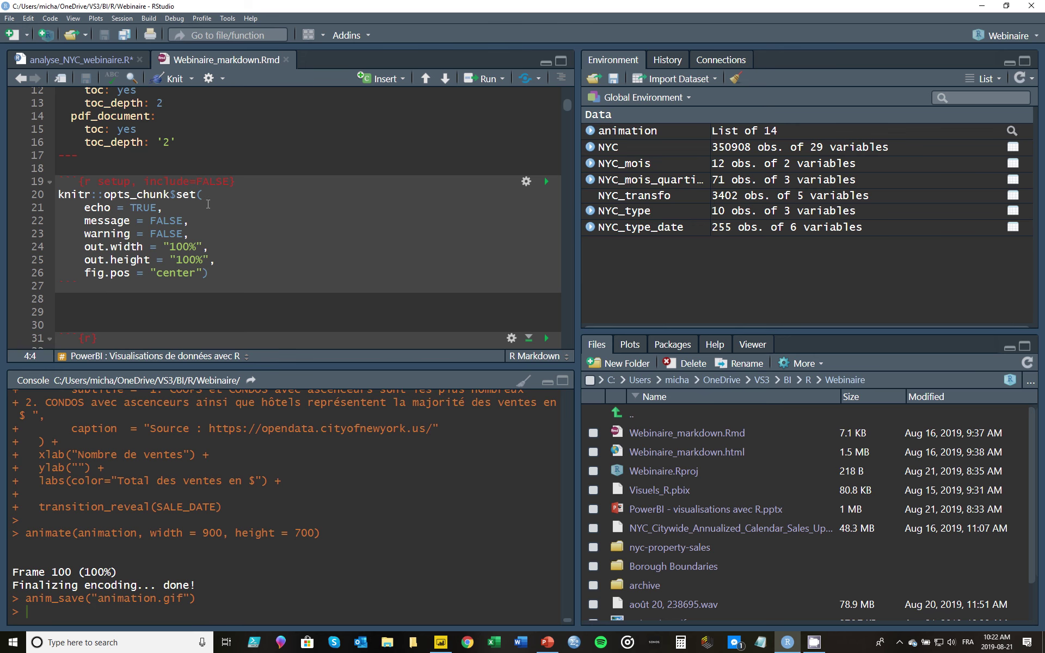
pyautogui.scroll(-1, 217, 212)
pyautogui.scroll(-1, 230, 218)
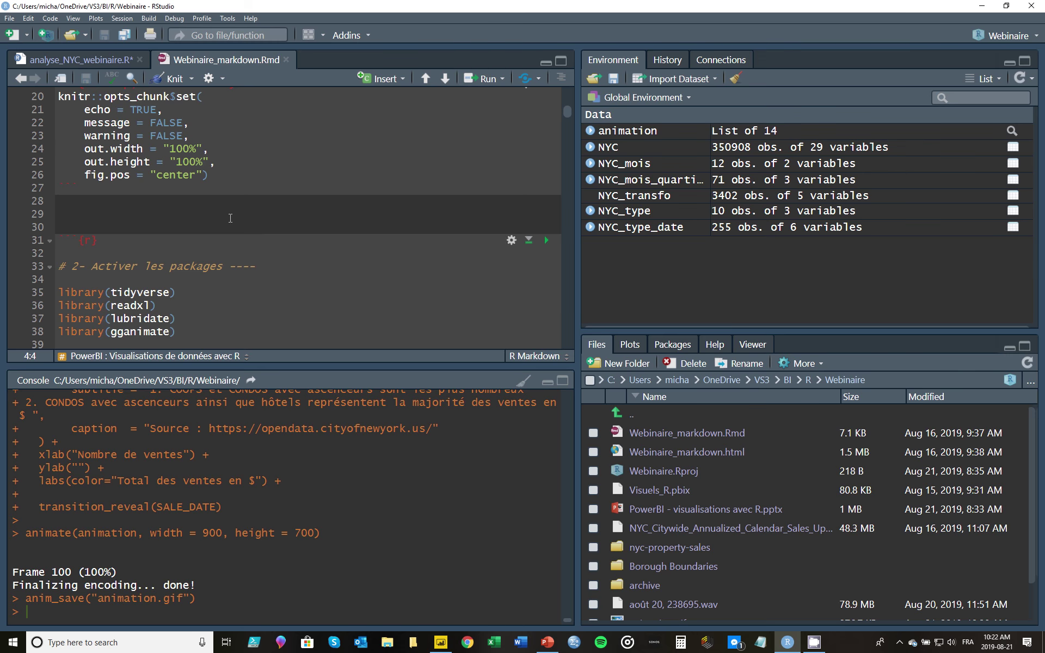
pyautogui.scroll(-2, 230, 219)
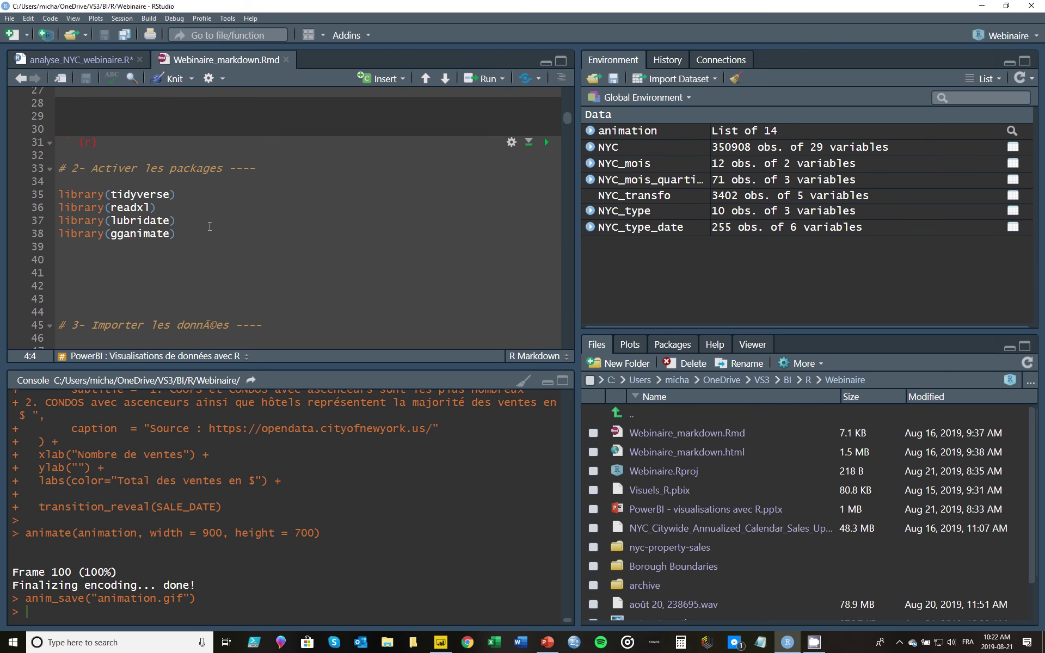
pyautogui.click(210, 226)
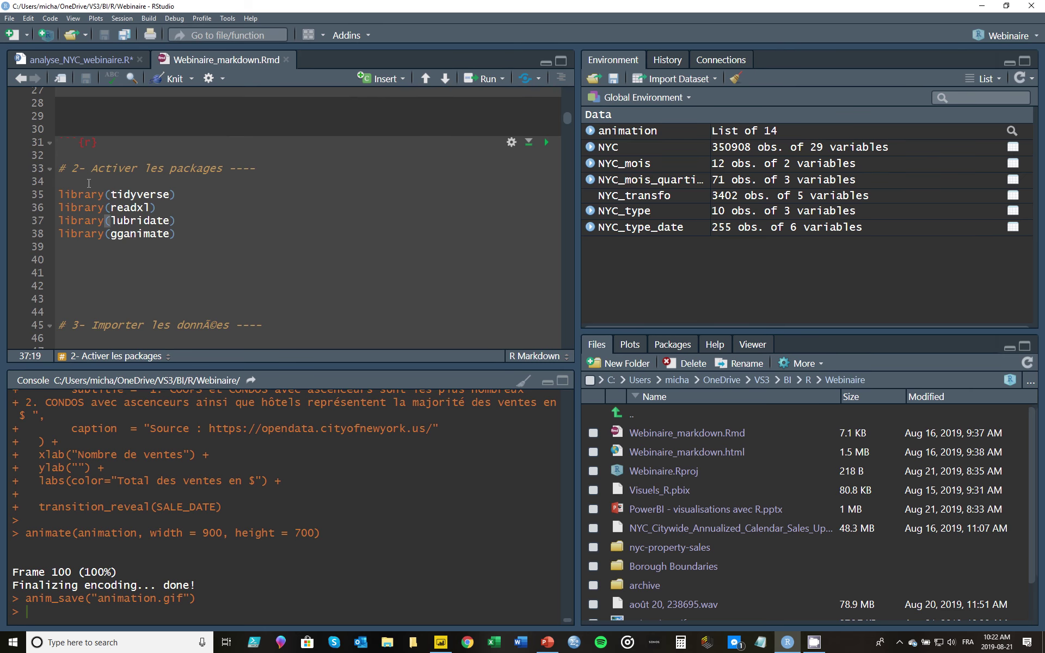
pyautogui.scroll(-2, 269, 217)
pyautogui.scroll(-3, 239, 218)
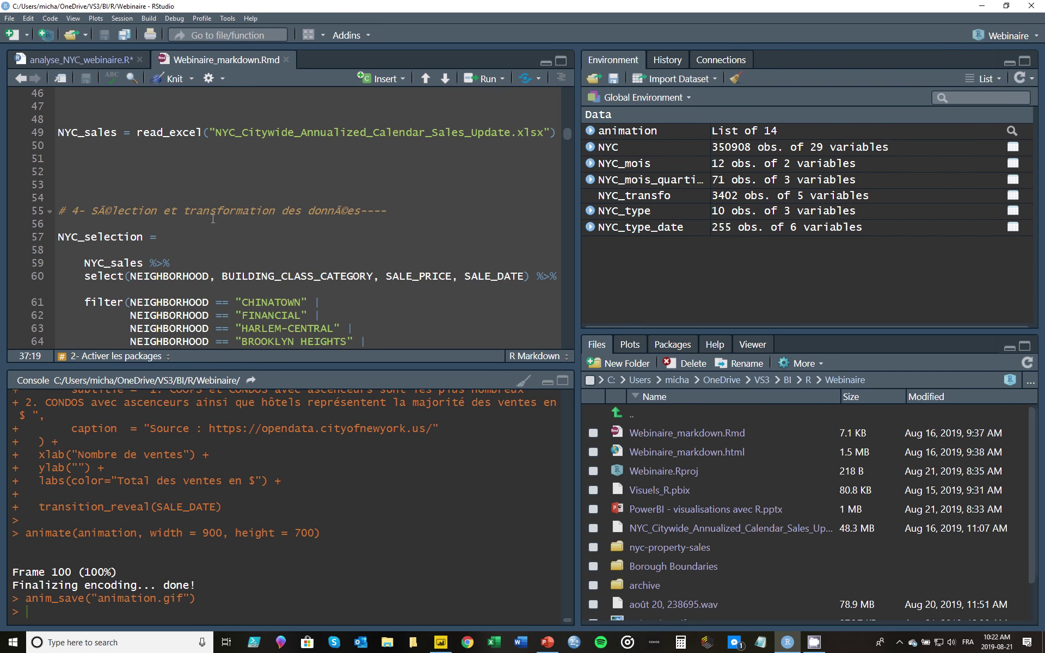
# Review the CONTEXTE and OBJECTIF text sections of the R Markdown document, including the list of analysis steps.
pyautogui.scroll(-5, 275, 222)
pyautogui.scroll(-5, 275, 222)
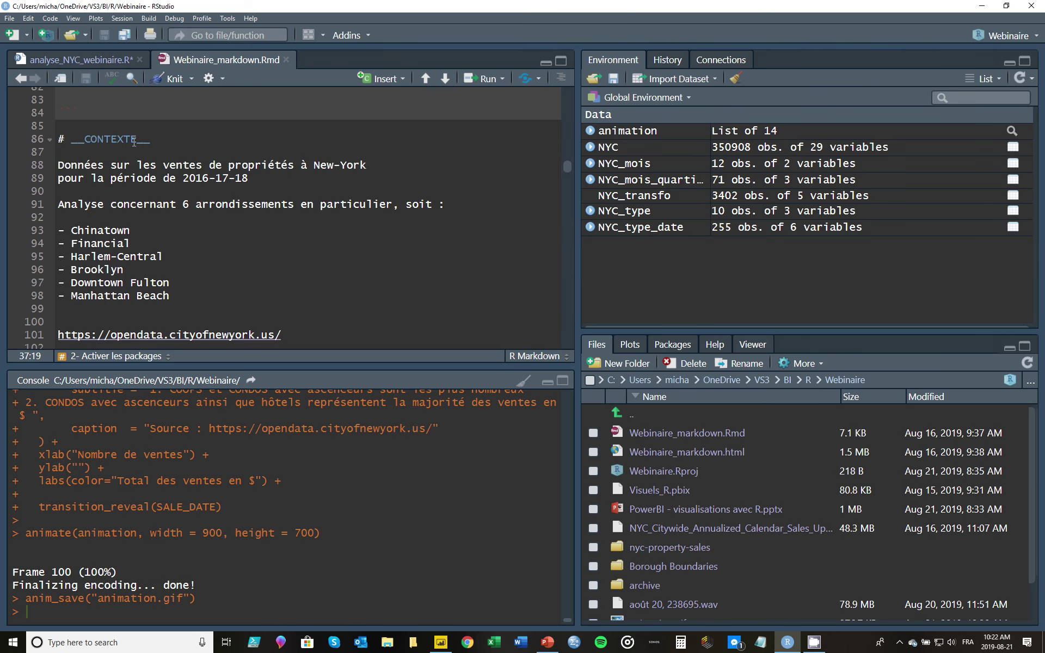
pyautogui.scroll(-2, 143, 156)
pyautogui.scroll(-1, 153, 171)
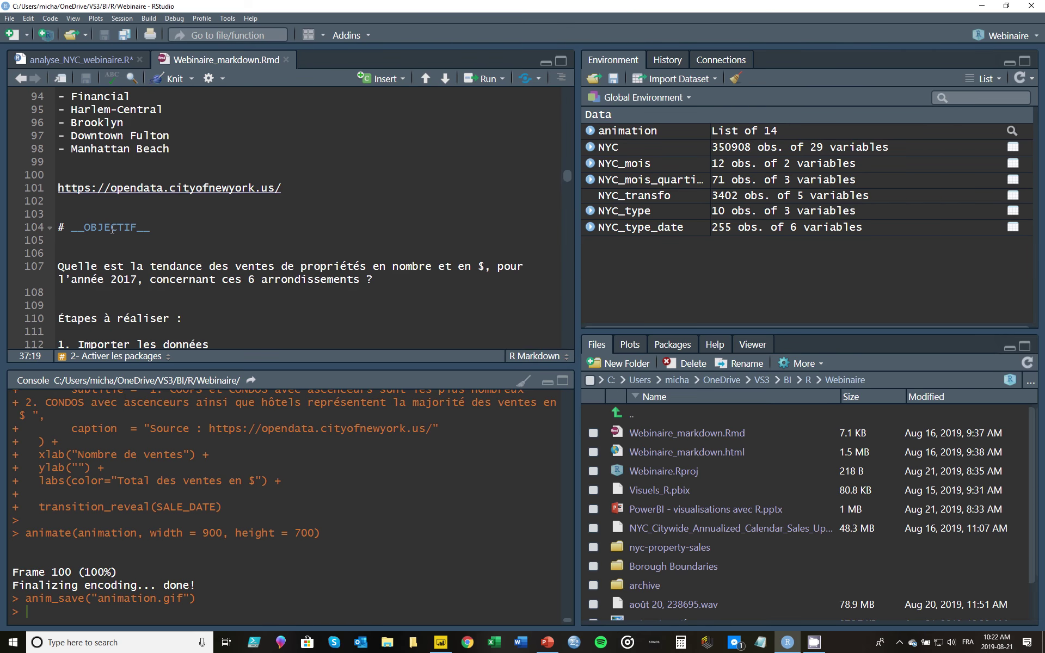
pyautogui.scroll(-1, 242, 223)
pyautogui.scroll(-3, 244, 222)
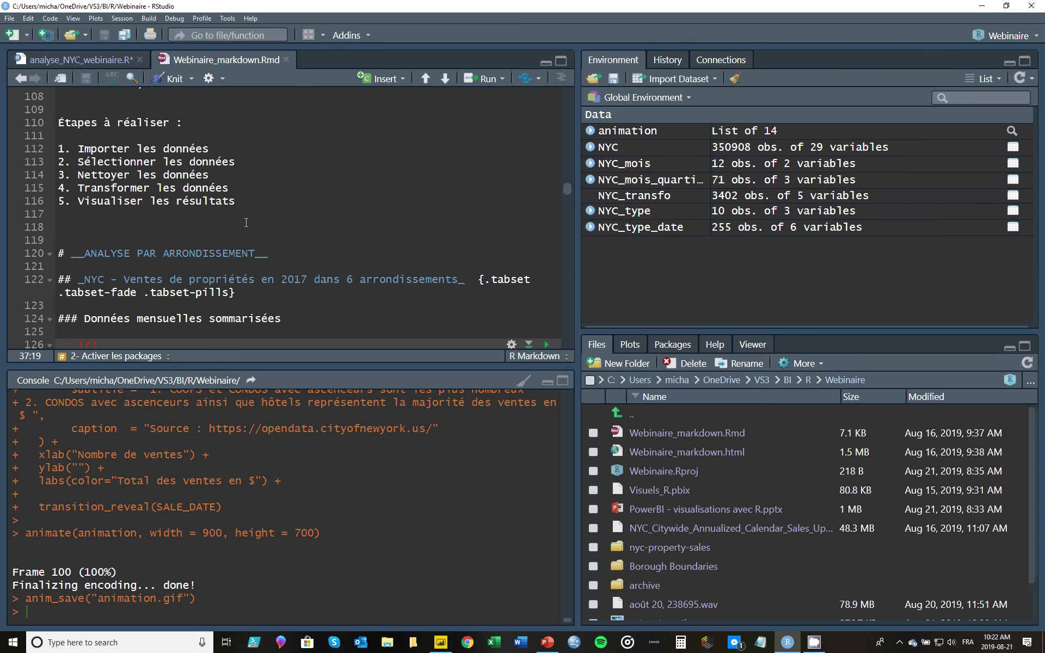
# Review the ANALYSE PAR ARRONDISSEMENT headings and the code chunks from section 5.1 to the closing anim_save("animation.gif") line.
pyautogui.scroll(-3, 246, 223)
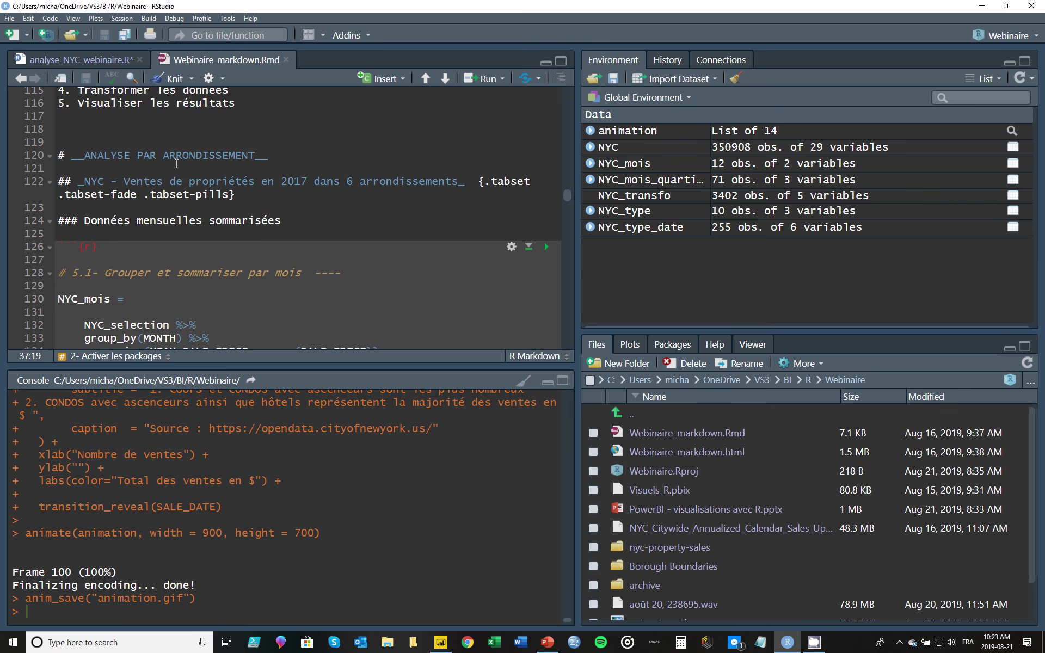
pyautogui.scroll(-2, 174, 185)
pyautogui.scroll(-2, 172, 203)
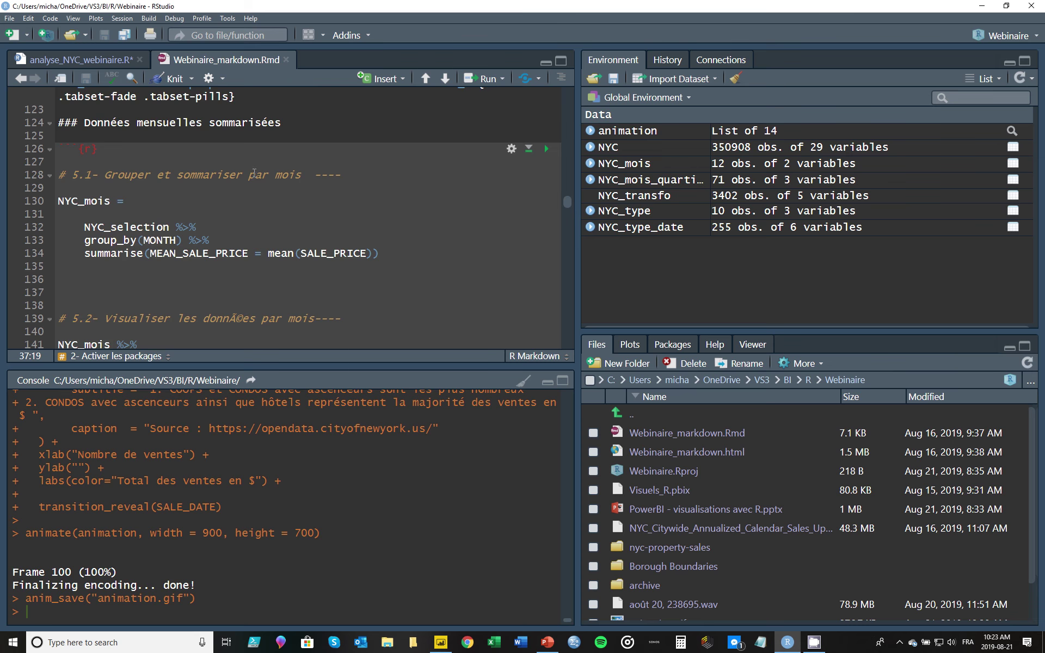
pyautogui.scroll(-5, 218, 173)
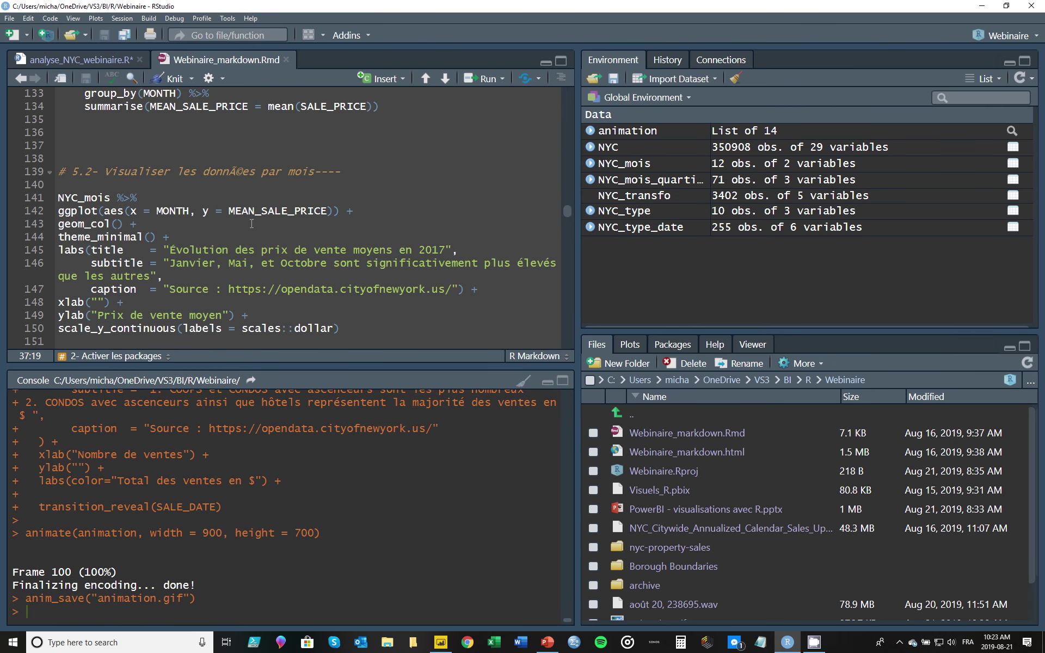
pyautogui.scroll(-5, 245, 228)
pyautogui.scroll(-5, 240, 233)
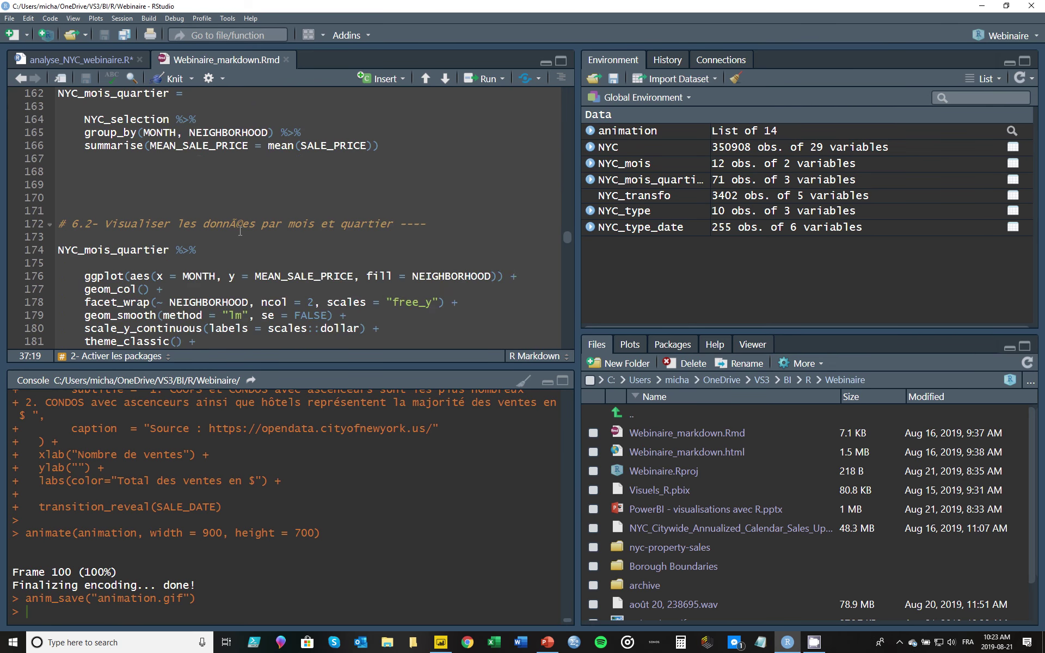
pyautogui.scroll(-10, 240, 231)
pyautogui.scroll(-10, 240, 232)
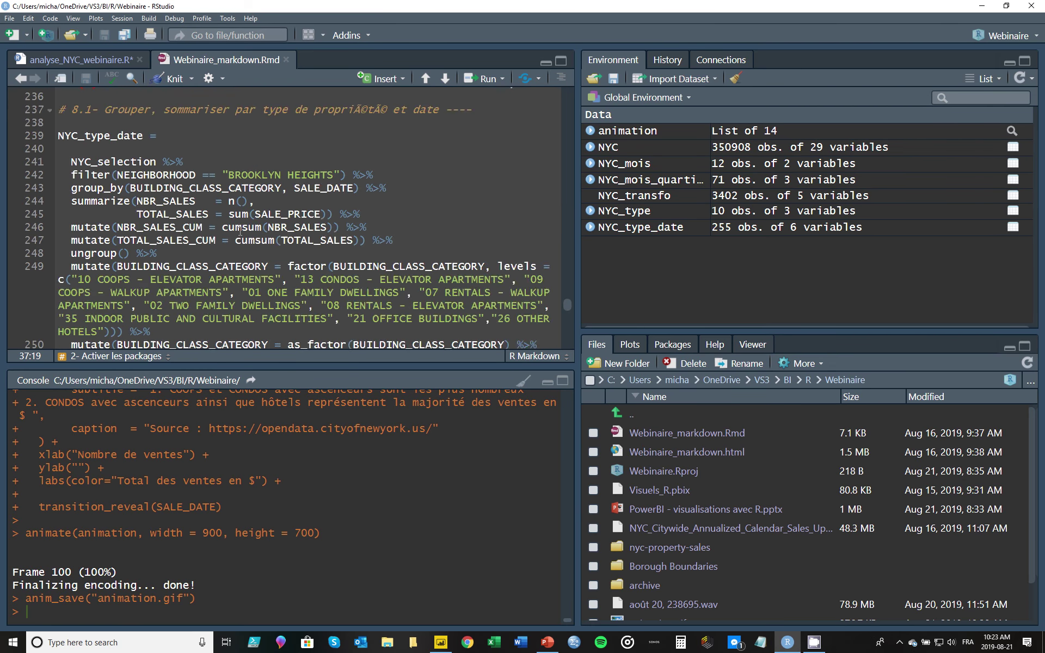
pyautogui.scroll(-10, 240, 231)
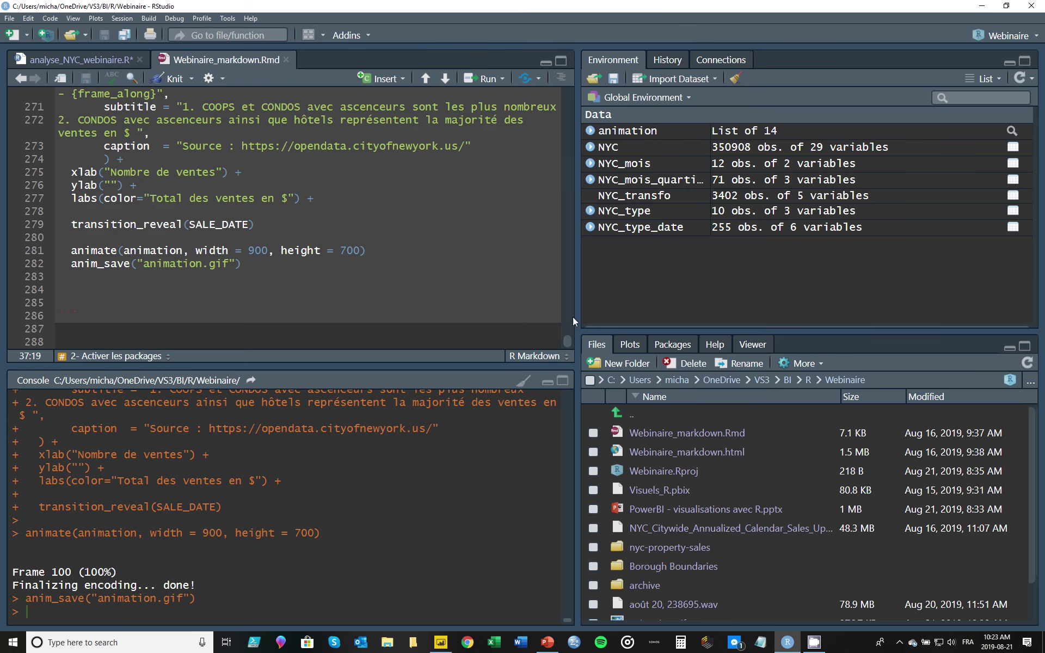
# Return to the header of Webinaire_markdown.Rmd and knit the document to HTML, looking over the package chunk while it renders.
pyautogui.moveTo(566, 340); pyautogui.dragTo(563, 179)
pyautogui.scroll(20, 258, 155)
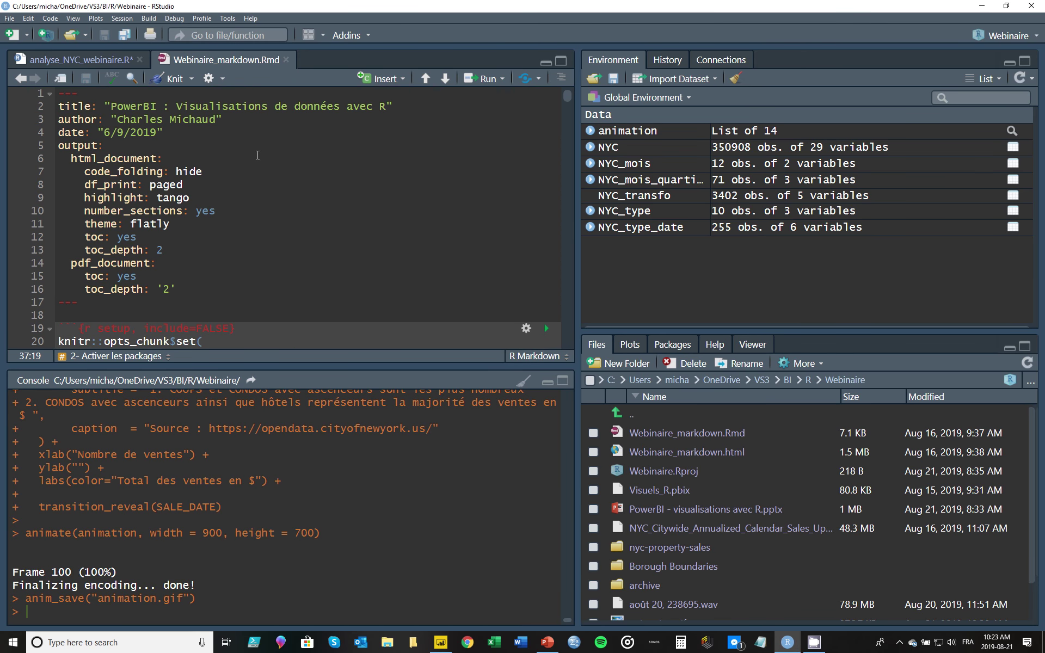
pyautogui.click(257, 155)
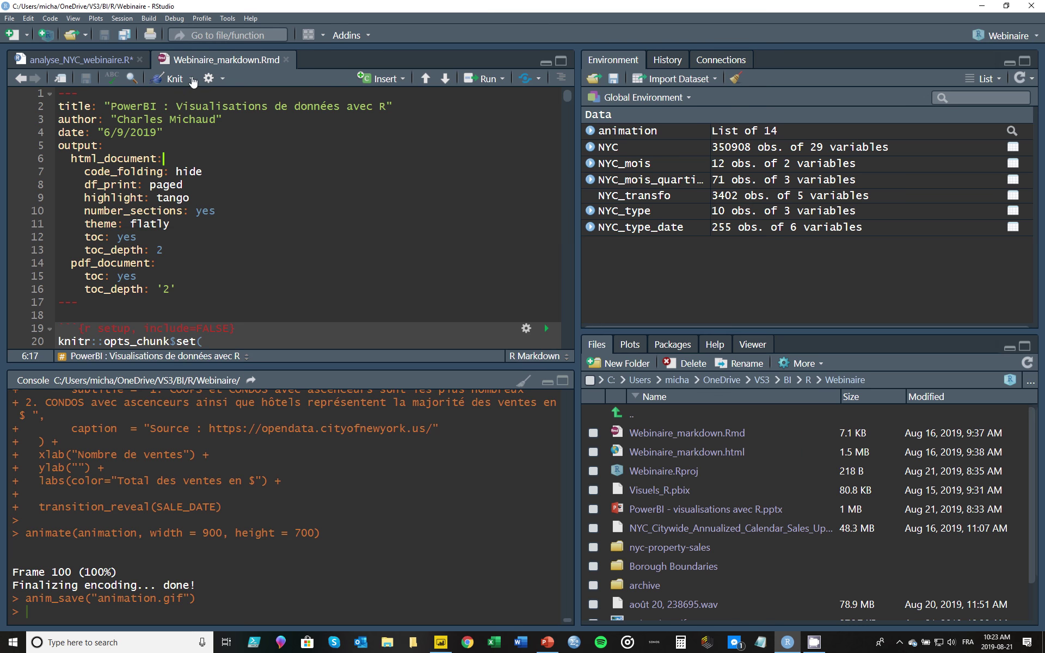
pyautogui.click(193, 80)
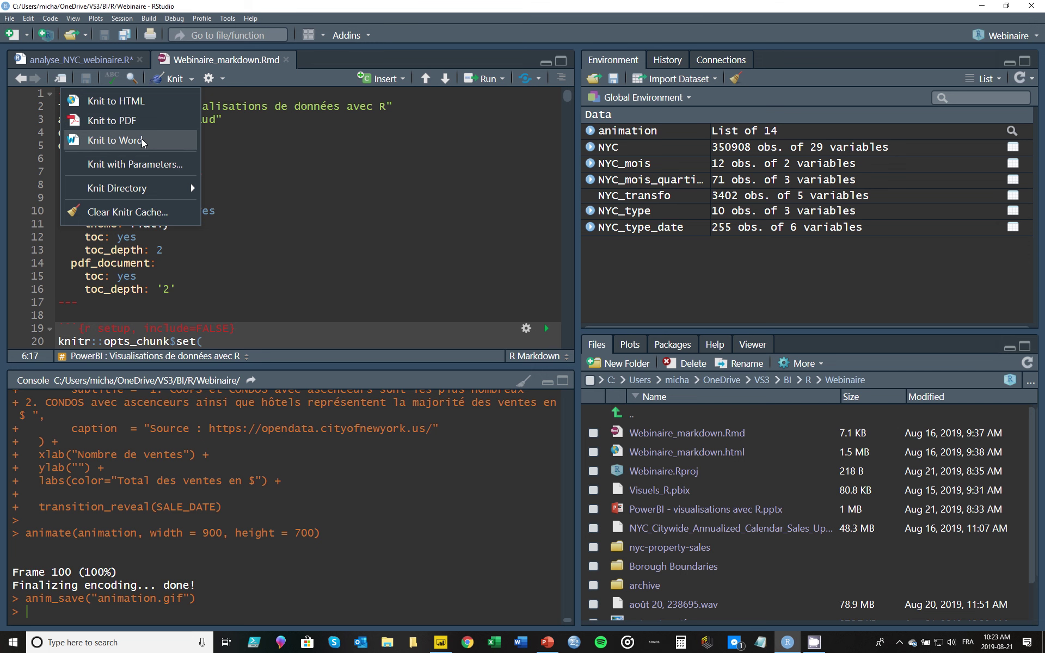
pyautogui.click(129, 105)
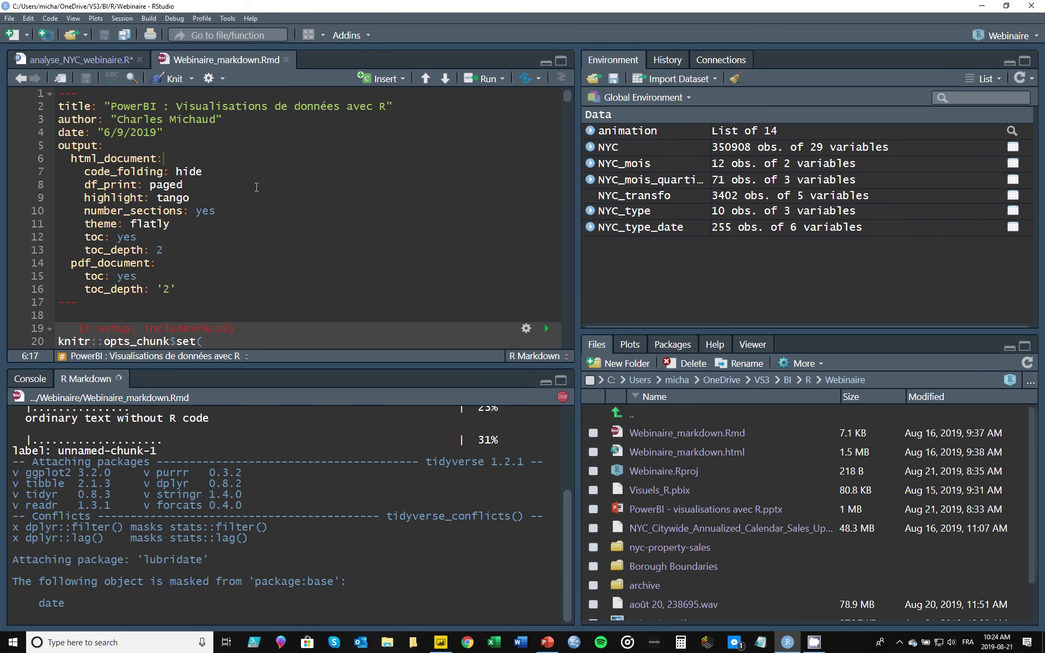
pyautogui.scroll(-2, 330, 197)
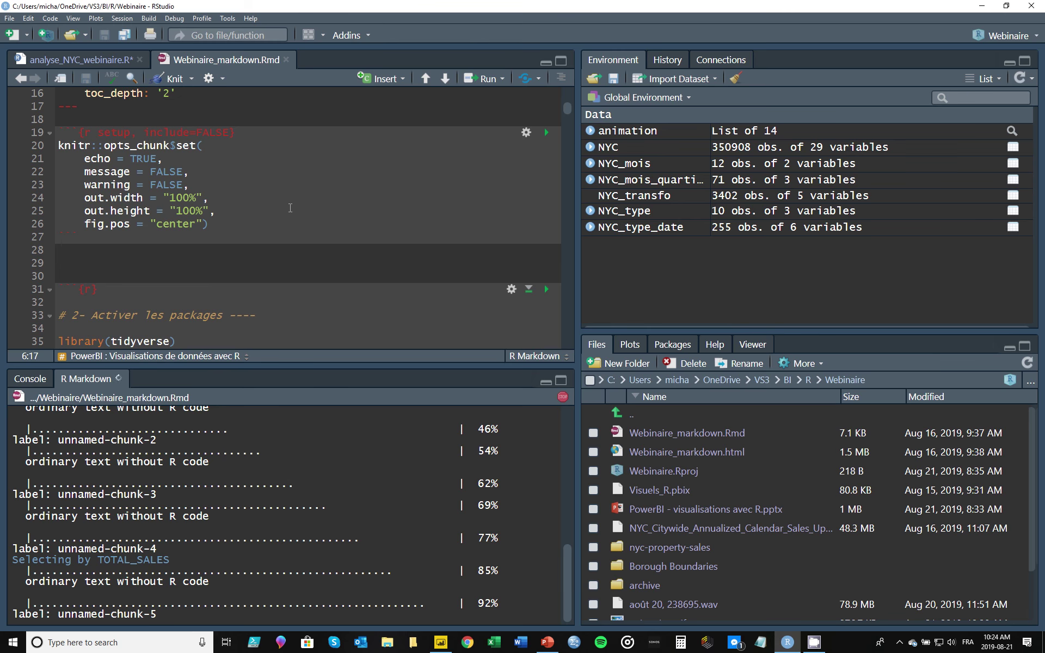
pyautogui.scroll(-1, 295, 284)
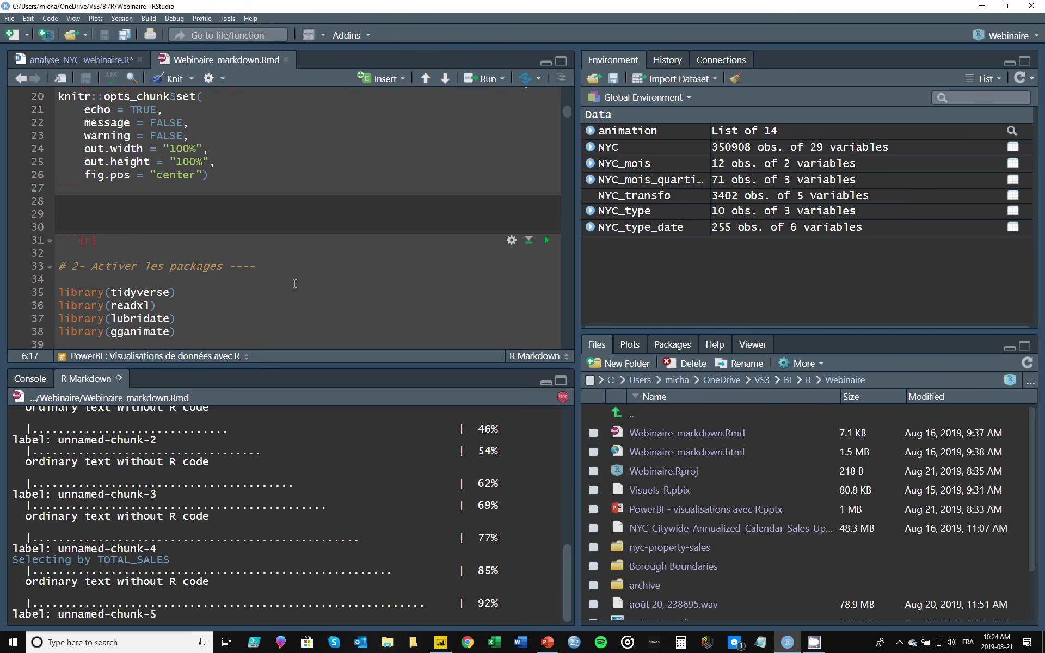
pyautogui.scroll(-1, 294, 283)
pyautogui.scroll(-2, 295, 284)
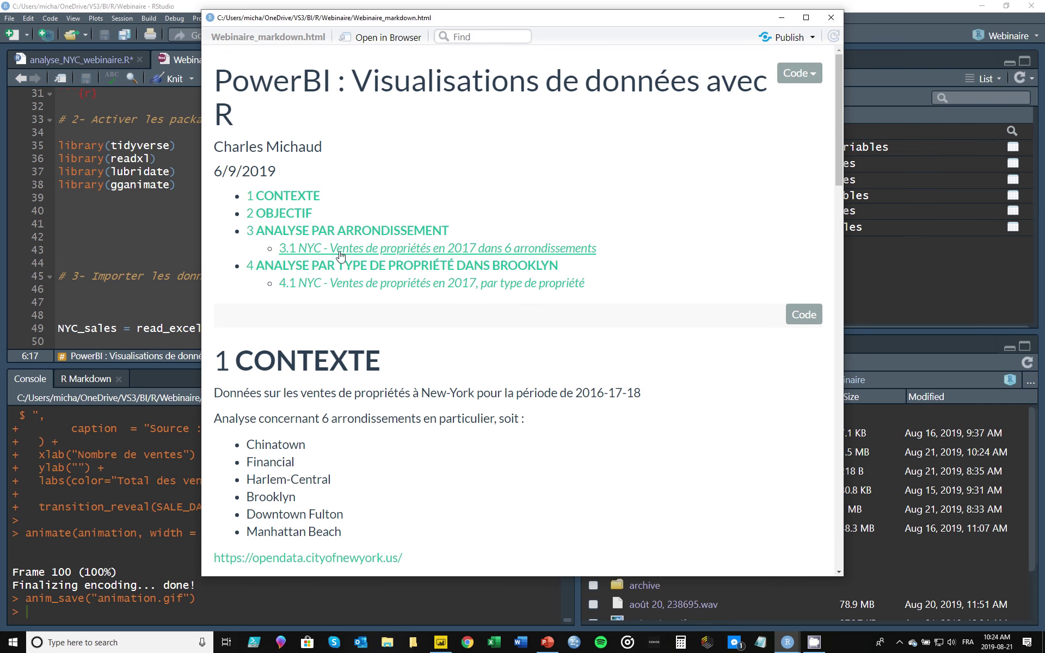
# Go to the CONTEXTE section of the knitted HTML report and review it together with the OBJECTIF section.
pyautogui.click(296, 198)
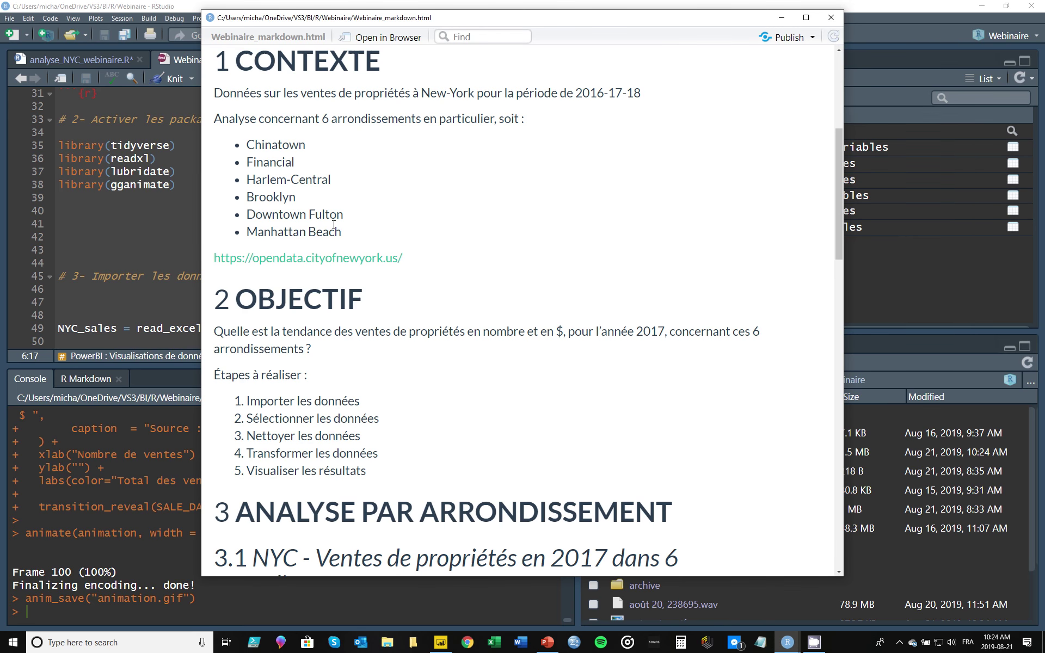
pyautogui.scroll(-1, 437, 292)
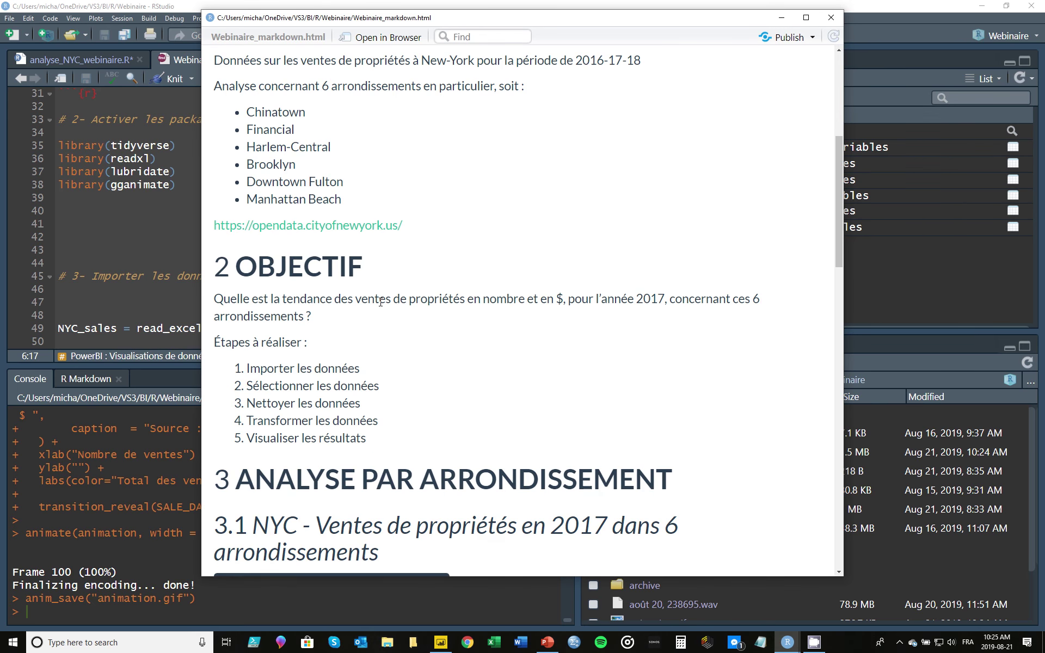
pyautogui.scroll(-3, 424, 298)
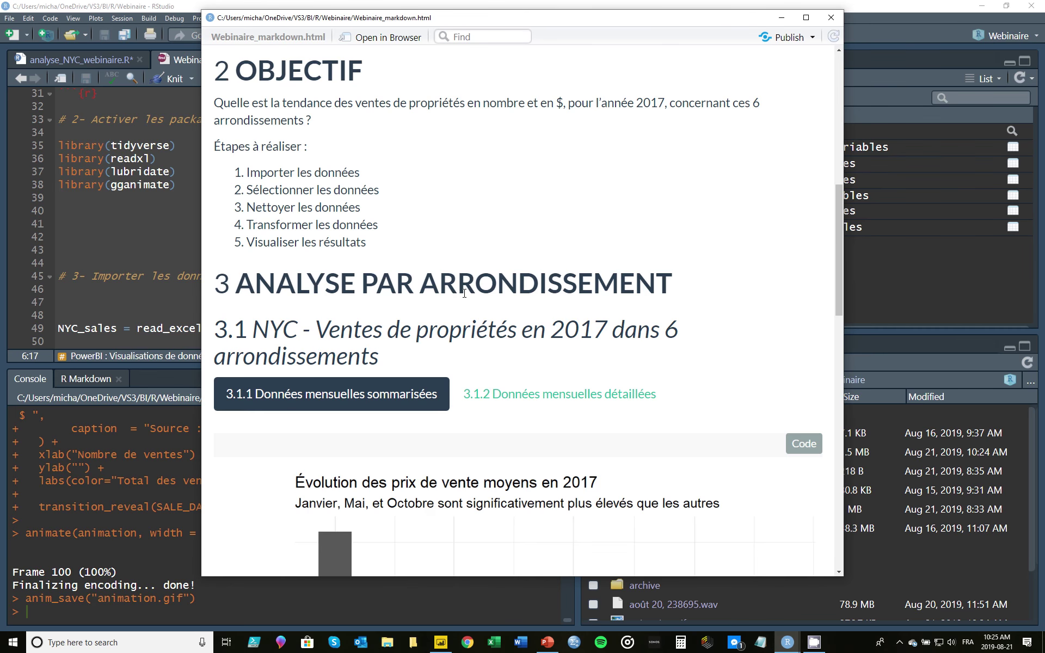
pyautogui.scroll(-1, 464, 292)
# Review the section 3.1 charts in the report, from the summarised monthly data to the detailed monthly data by arrondissement.
pyautogui.moveTo(837, 250); pyautogui.dragTo(831, 285)
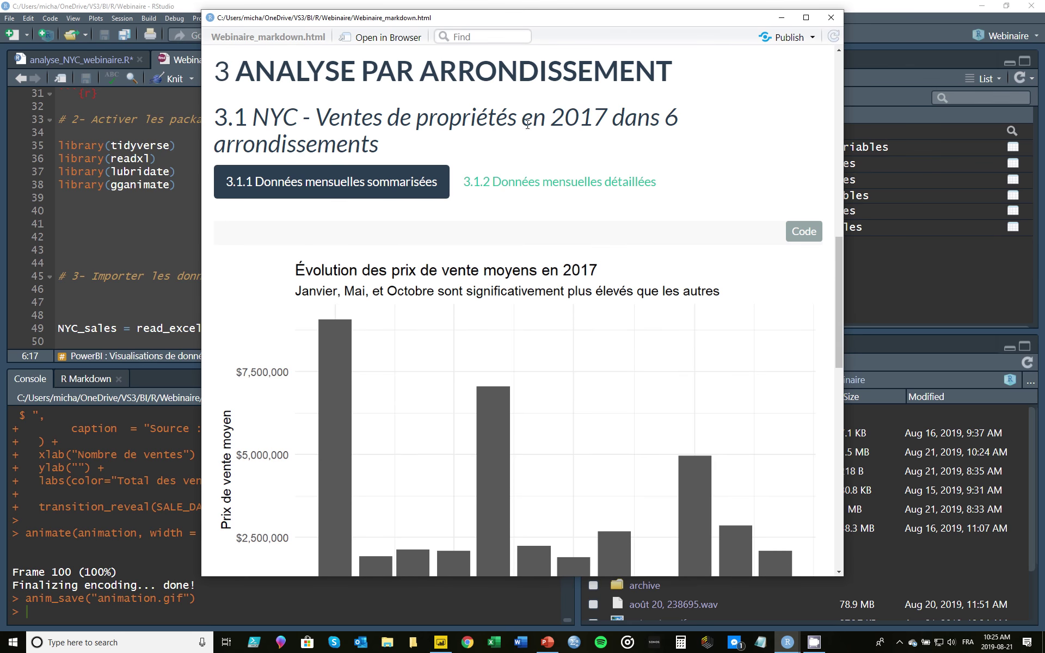
pyautogui.scroll(-1, 348, 156)
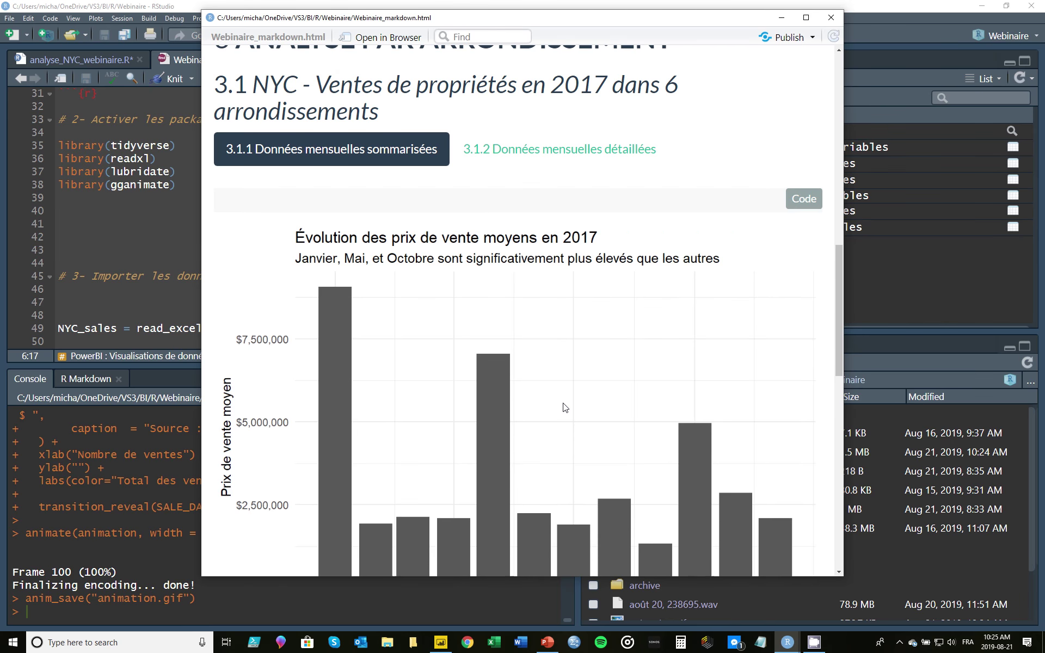
pyautogui.scroll(-1, 565, 407)
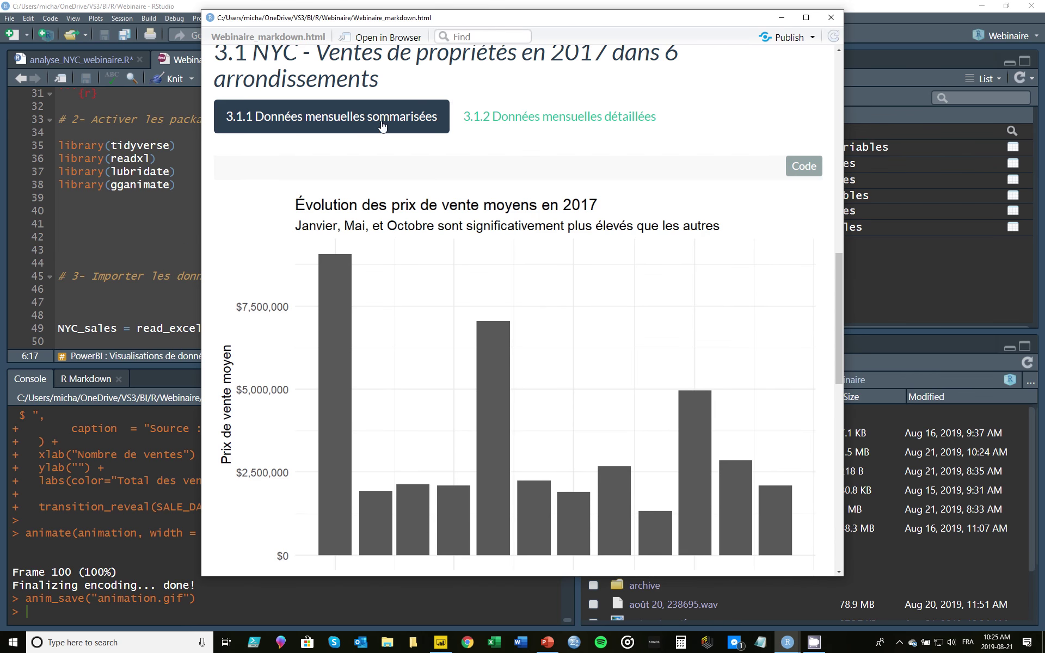
pyautogui.click(519, 125)
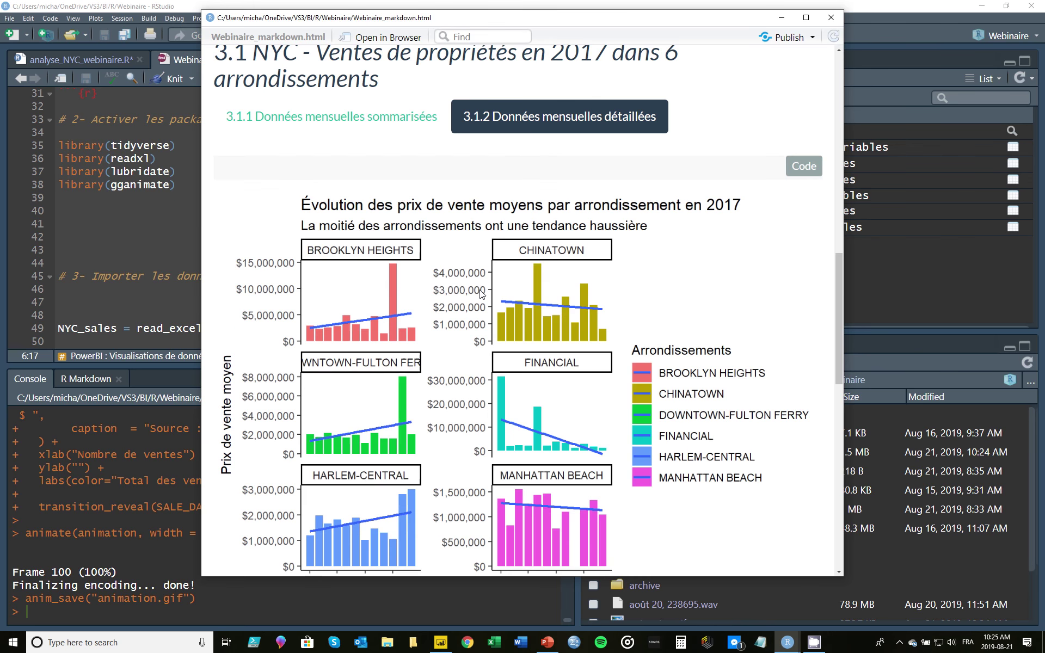
pyautogui.scroll(-1, 481, 294)
pyautogui.scroll(-3, 494, 289)
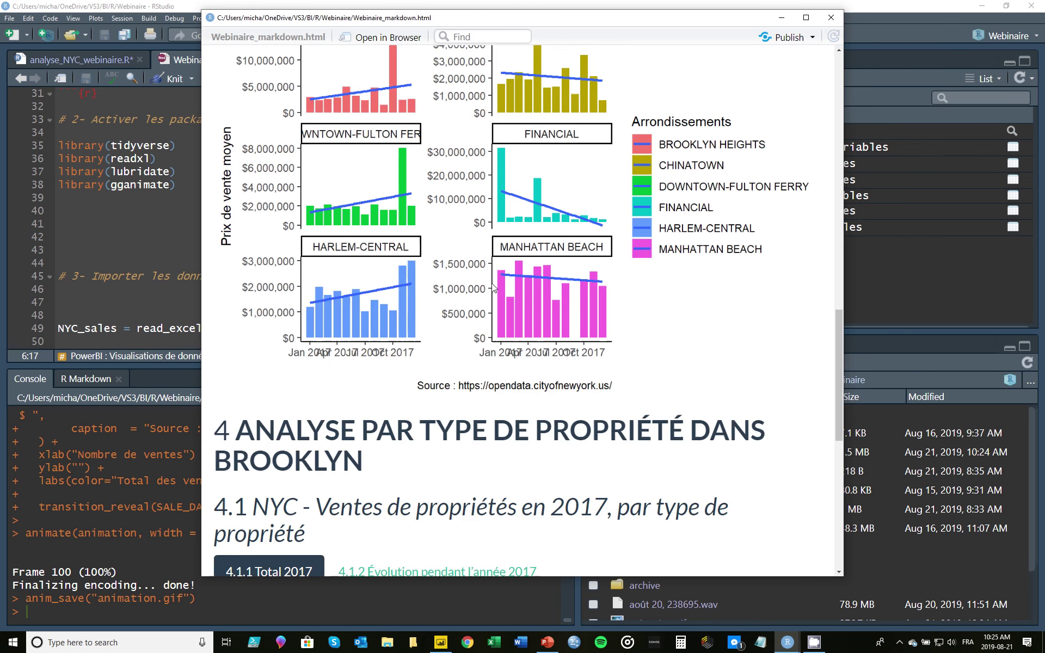
# Review the section 4.1 property-type charts, comparing the Total 2017 Top 10 chart with the animated Évolution pendant l'année 2017 chart.
pyautogui.scroll(-2, 494, 288)
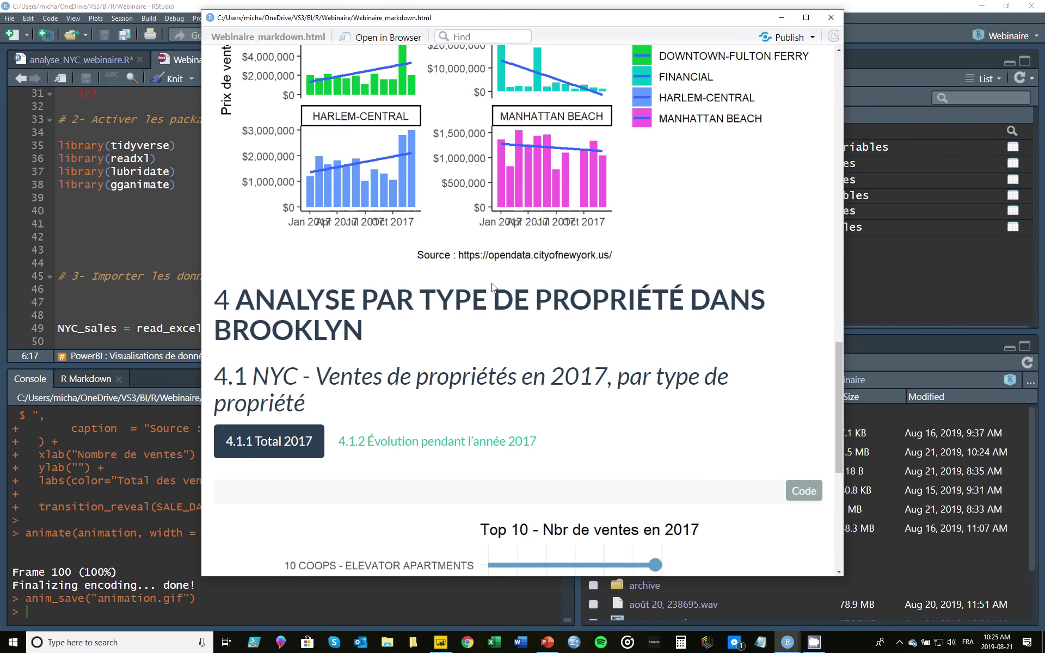
pyautogui.scroll(-2, 493, 288)
pyautogui.scroll(-1, 494, 288)
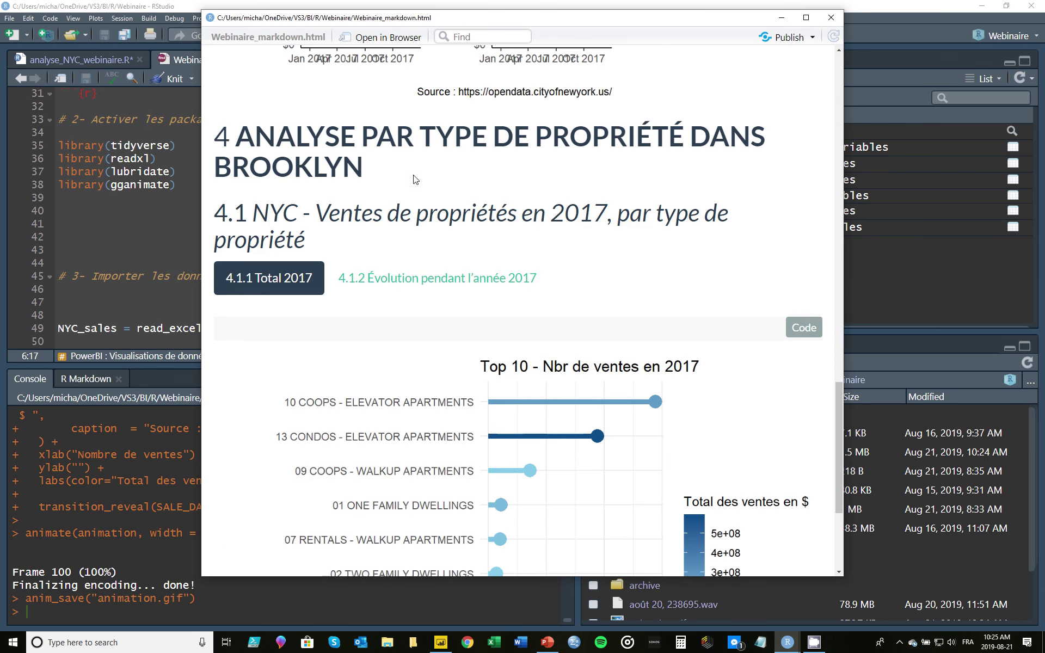
pyautogui.scroll(-1, 429, 204)
pyautogui.scroll(-1, 430, 203)
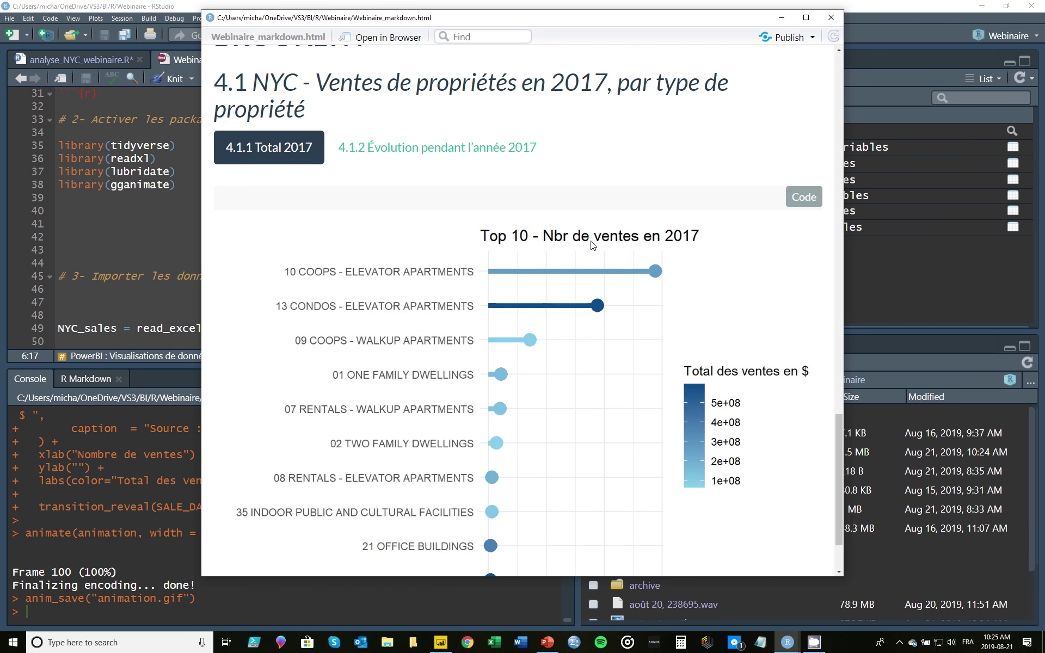
pyautogui.click(429, 154)
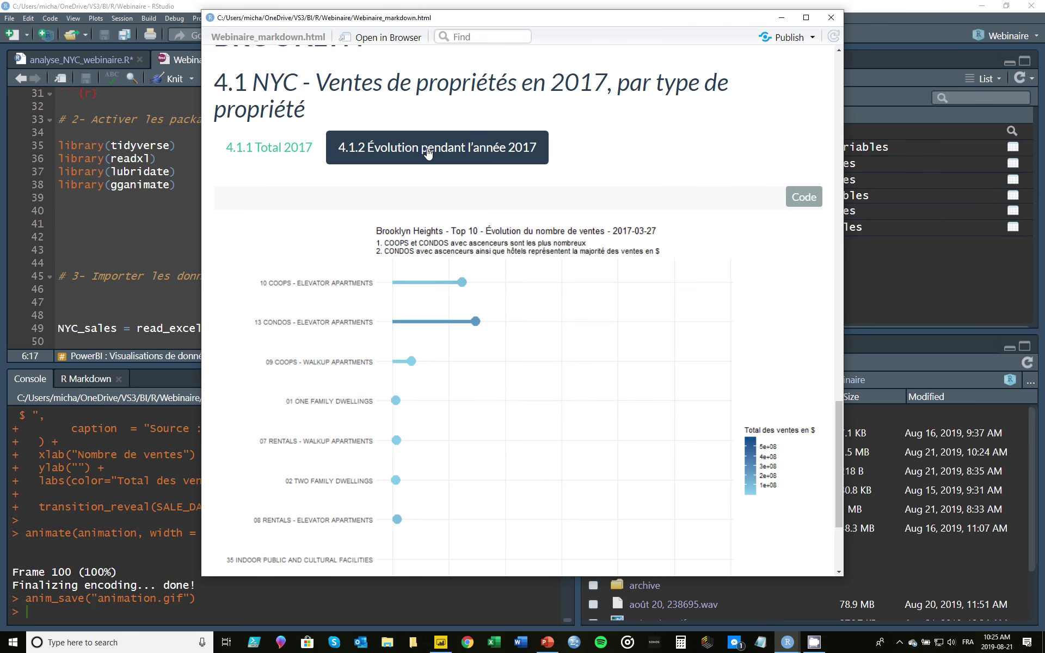
pyautogui.scroll(-3, 505, 310)
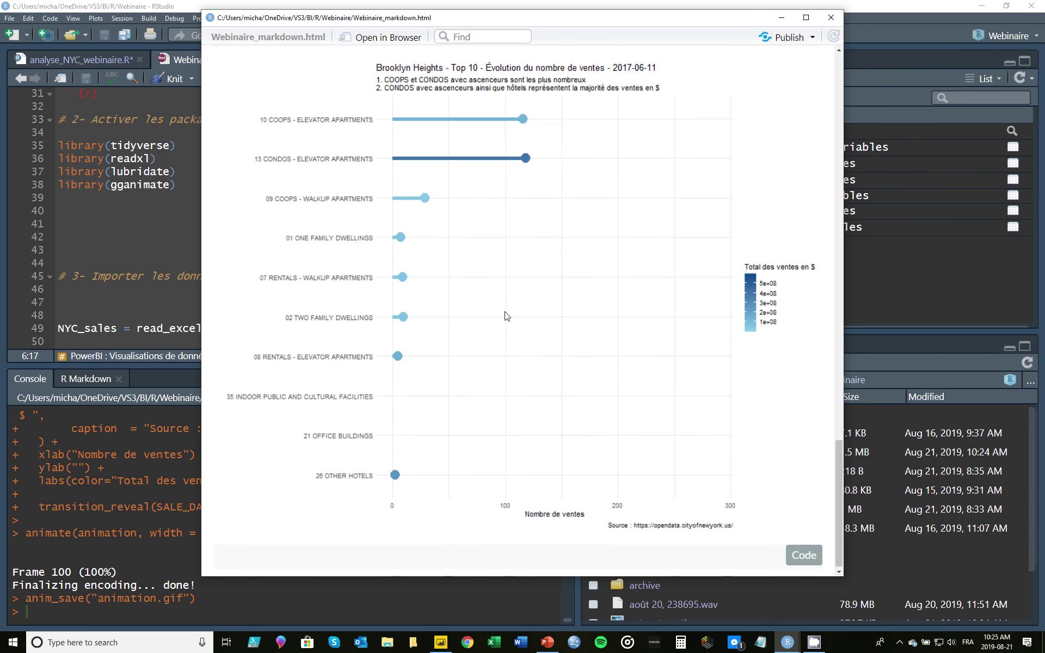
pyautogui.scroll(-1, 505, 315)
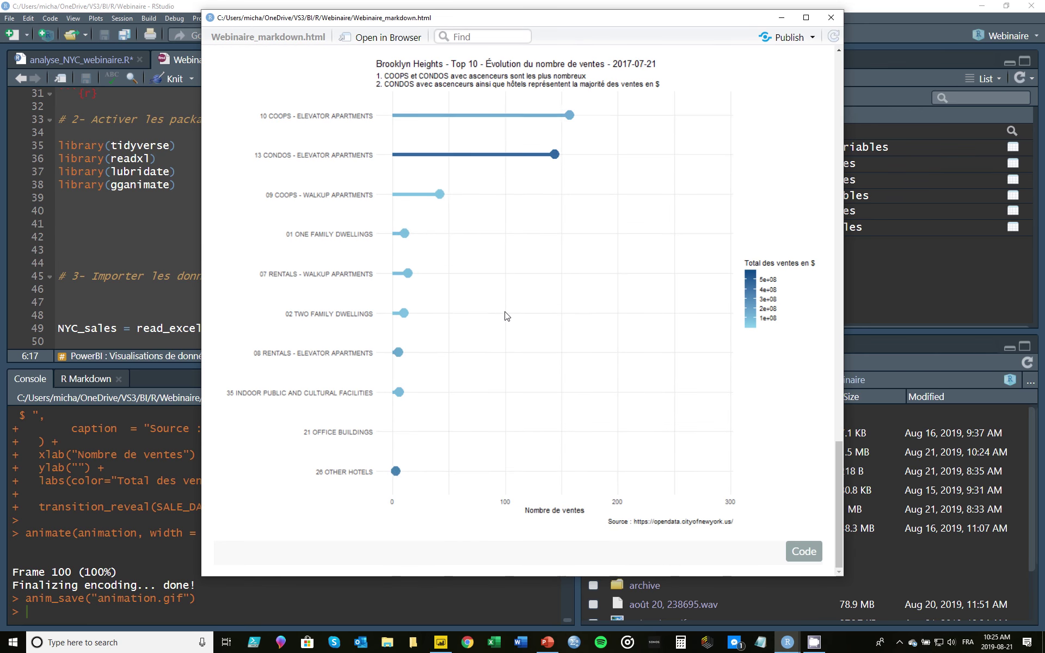
# Return to the start of the report, show all code, and review the package loading, Excel import and data selection code.
pyautogui.scroll(4, 532, 331)
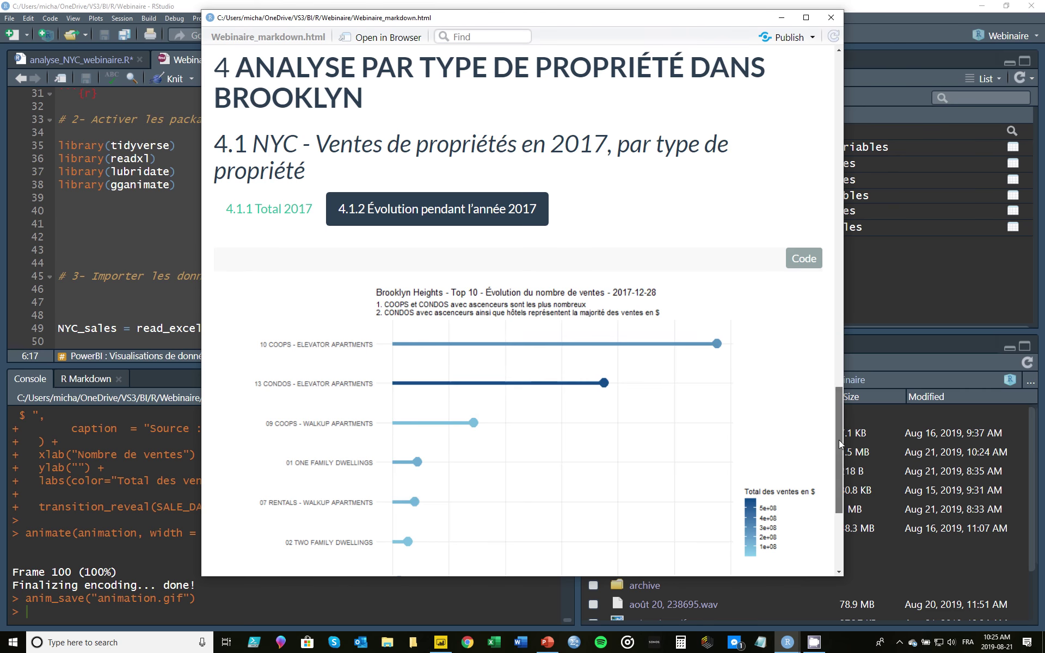
pyautogui.moveTo(838, 444); pyautogui.dragTo(843, 72)
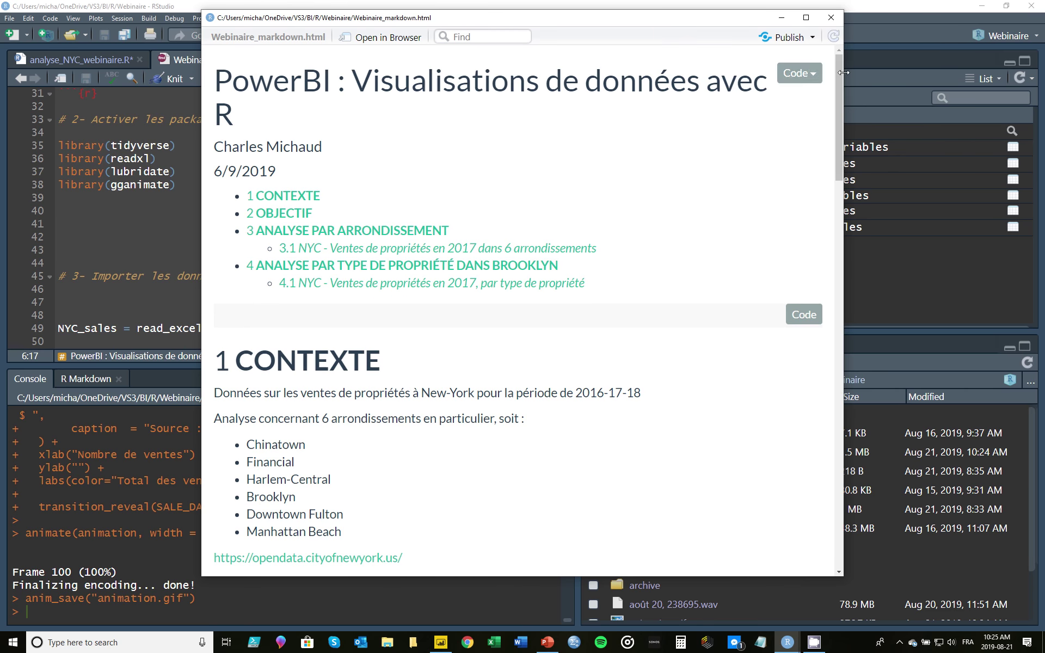
pyautogui.click(809, 80)
pyautogui.click(786, 102)
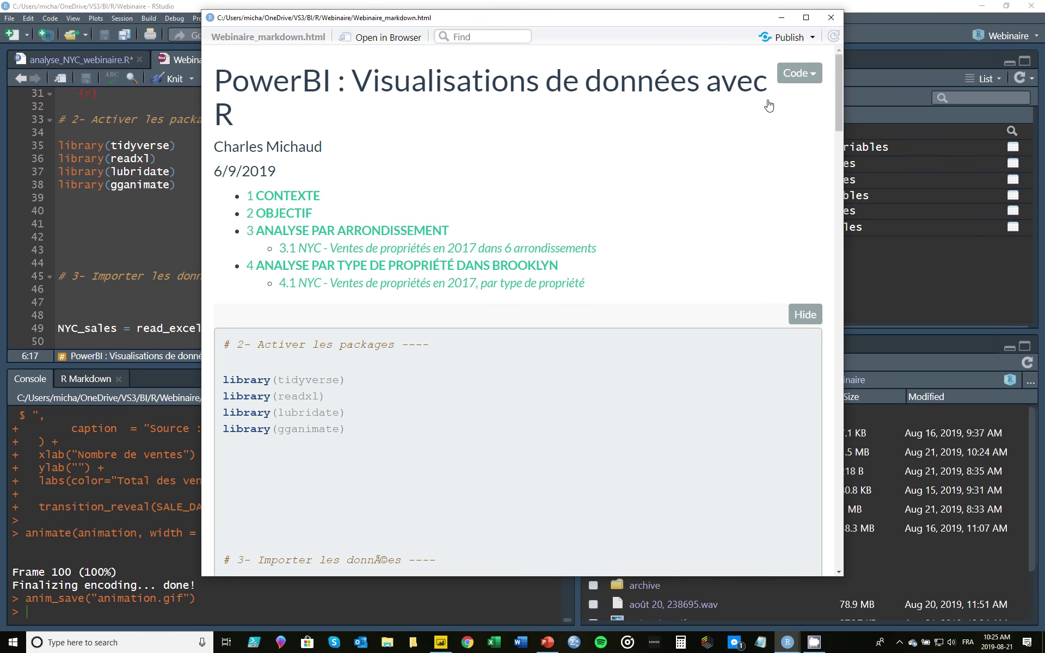
pyautogui.scroll(-1, 459, 271)
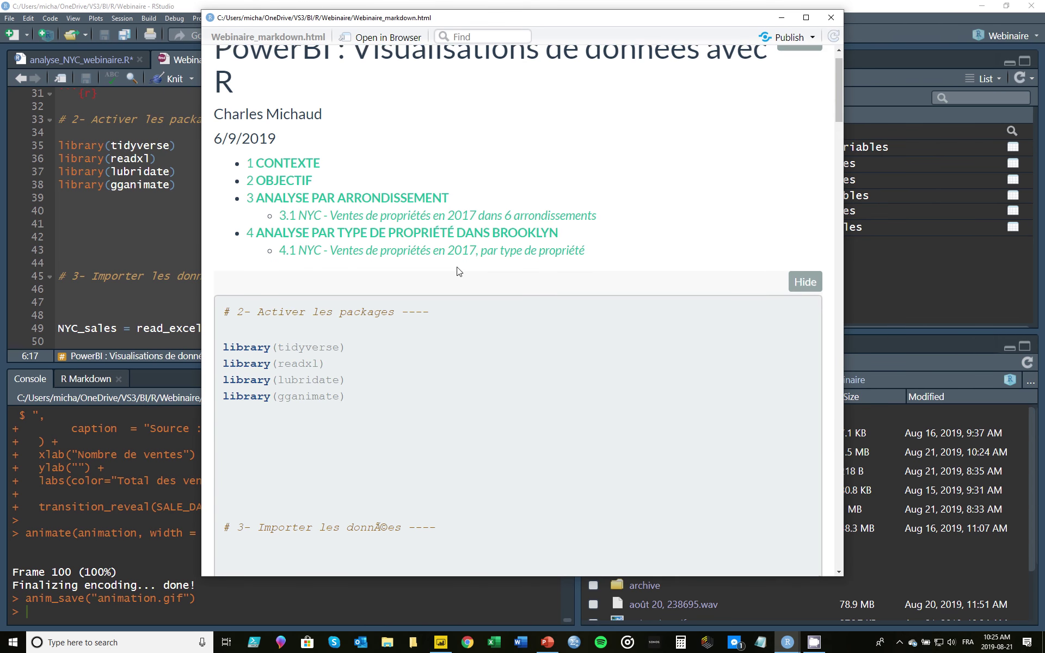
pyautogui.scroll(-2, 459, 271)
pyautogui.scroll(-1, 270, 261)
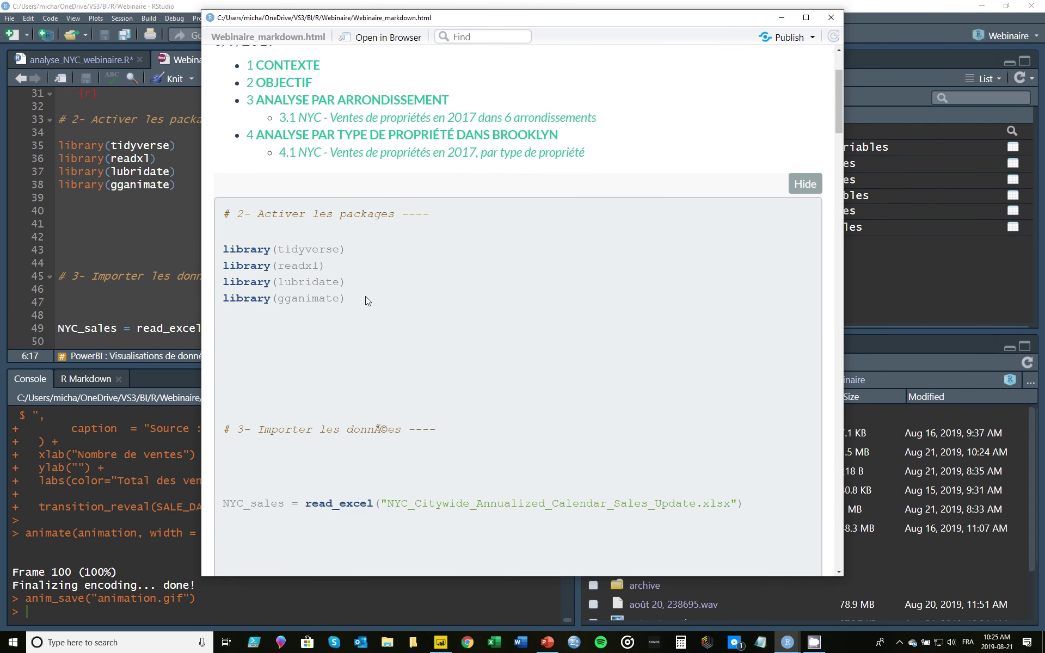
pyautogui.scroll(-2, 366, 300)
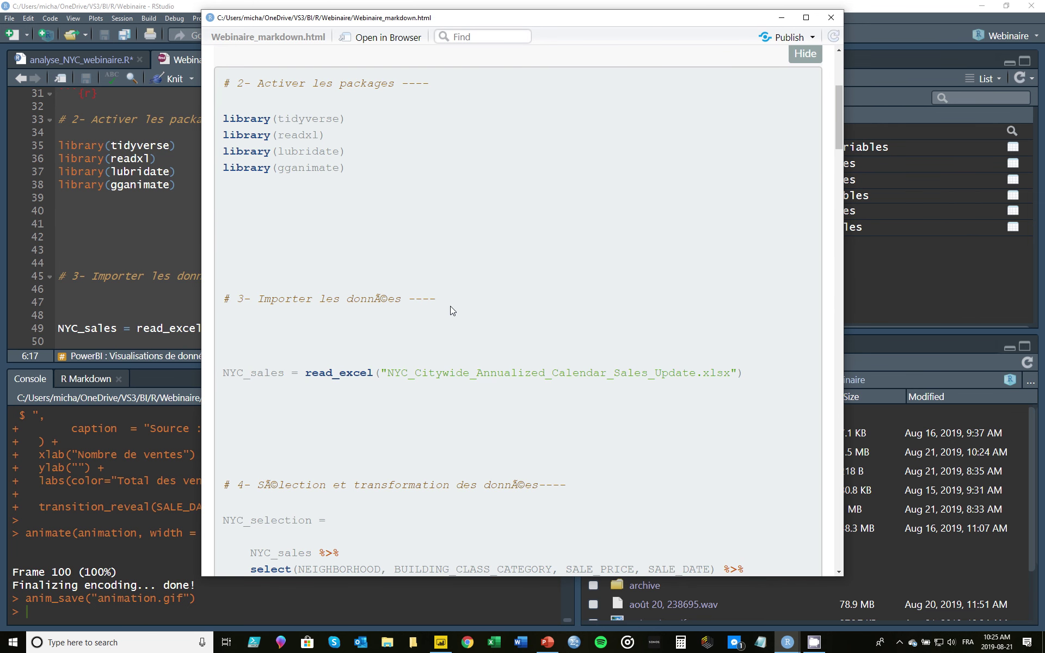
pyautogui.scroll(4, 450, 307)
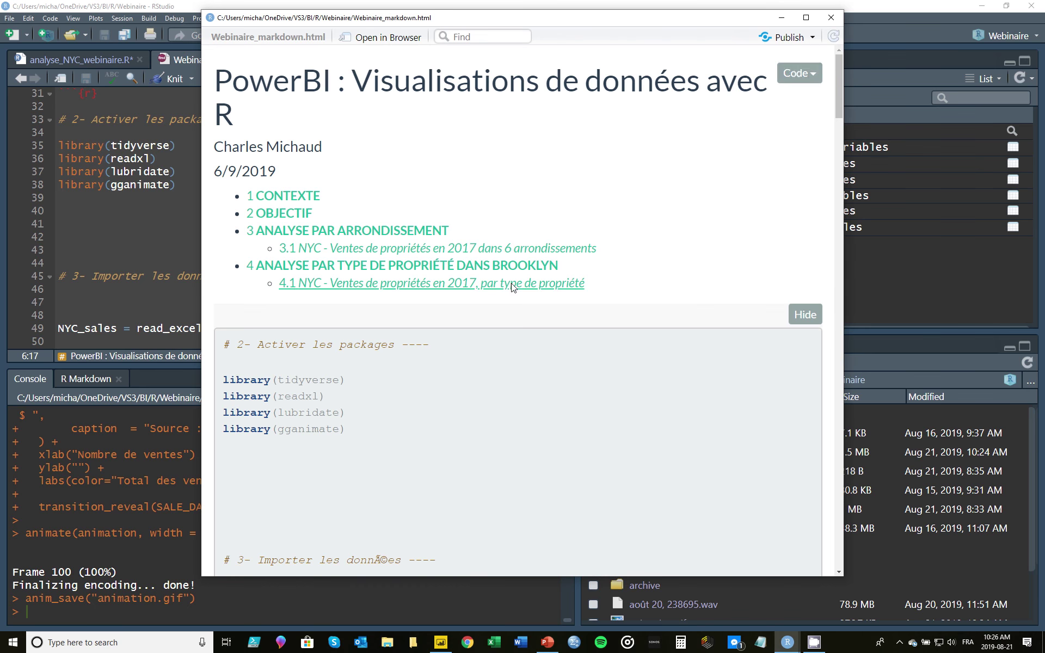
# Hide all code in the report, check the sections without it, and close the report preview to return to the Rmd source.
pyautogui.click(815, 82)
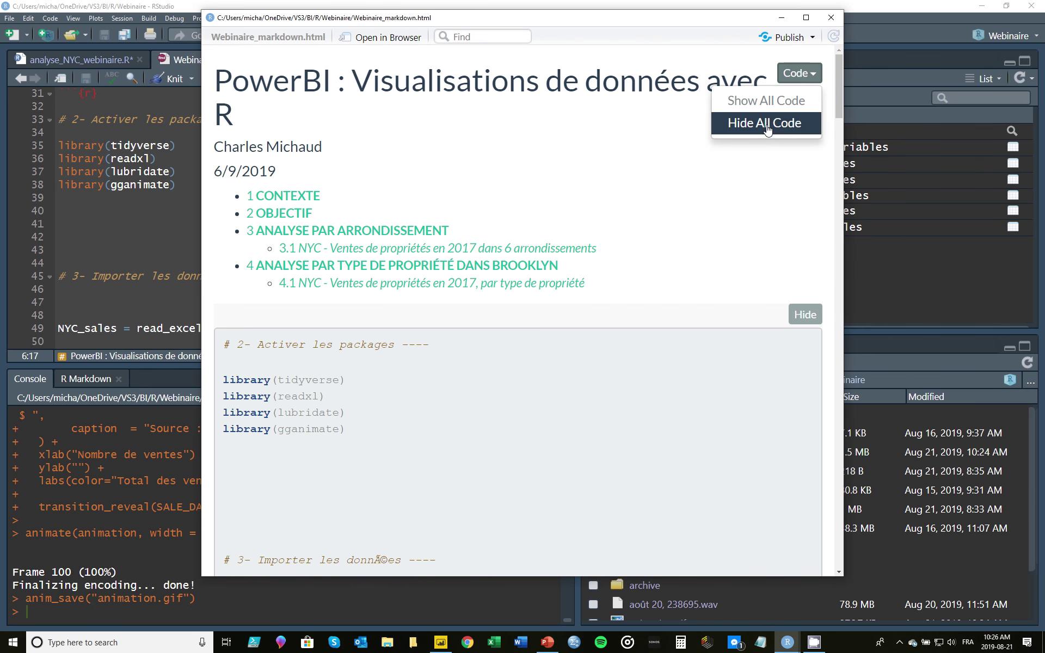
pyautogui.click(766, 125)
pyautogui.scroll(-2, 645, 239)
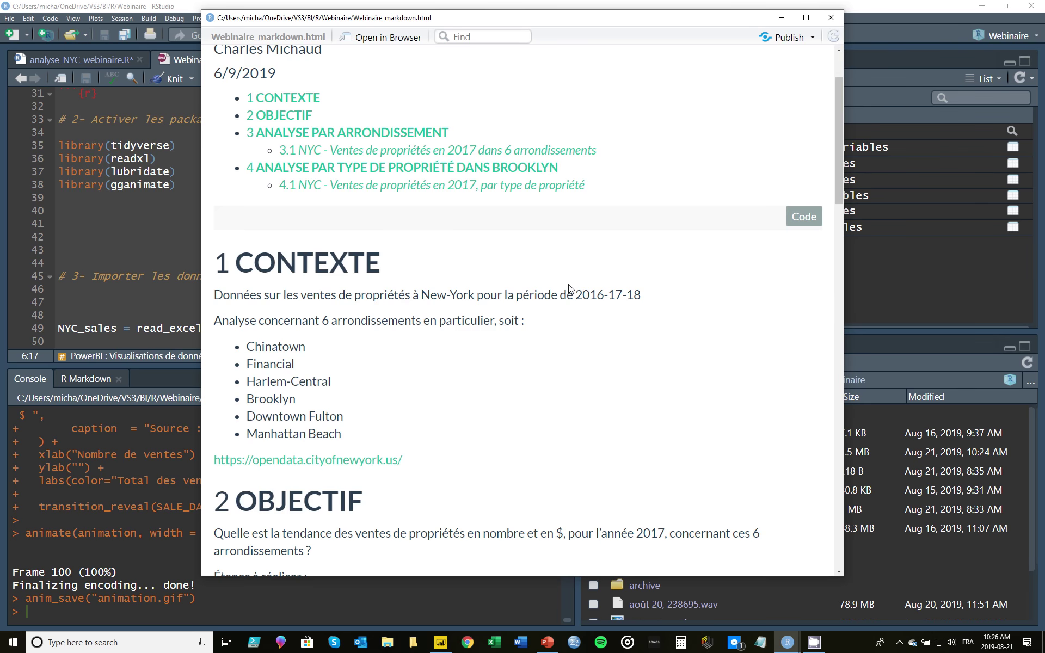
pyautogui.scroll(2, 570, 289)
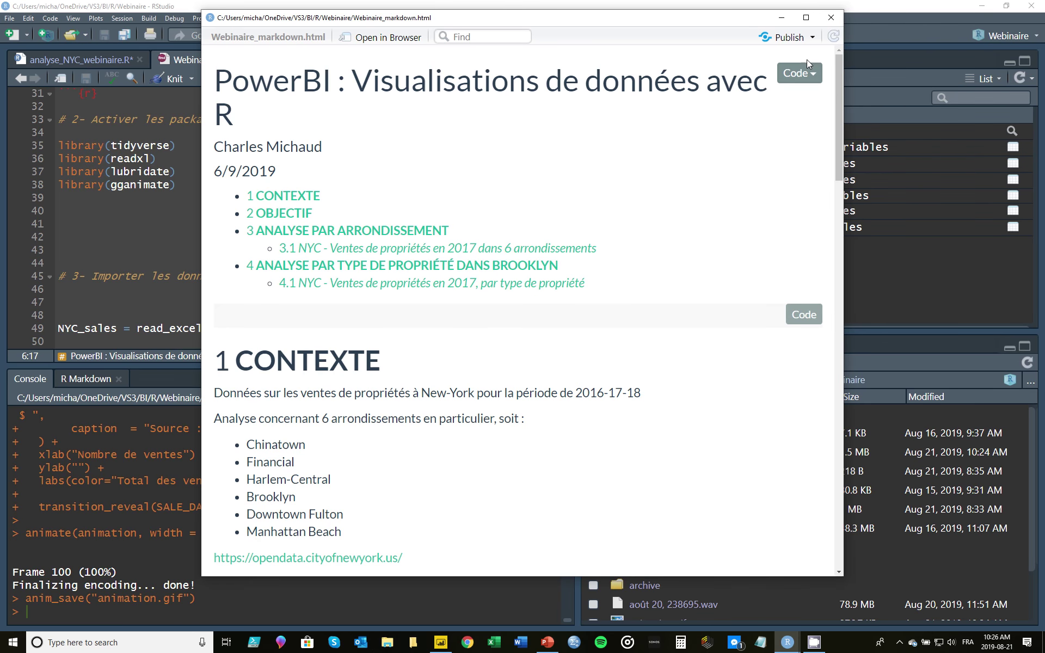
pyautogui.click(831, 17)
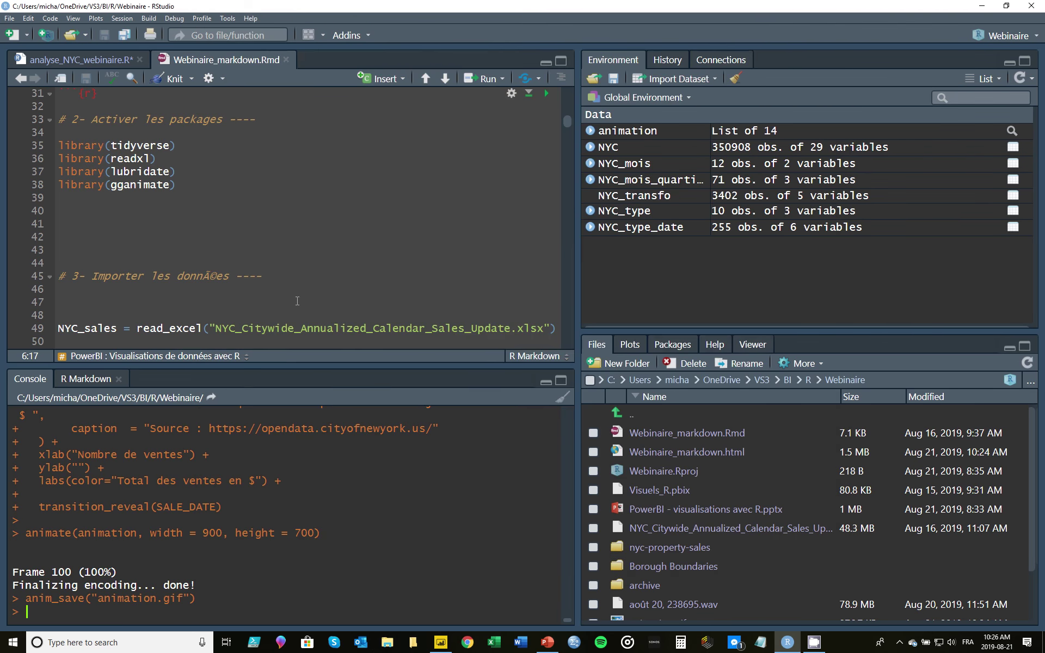
pyautogui.click(302, 298)
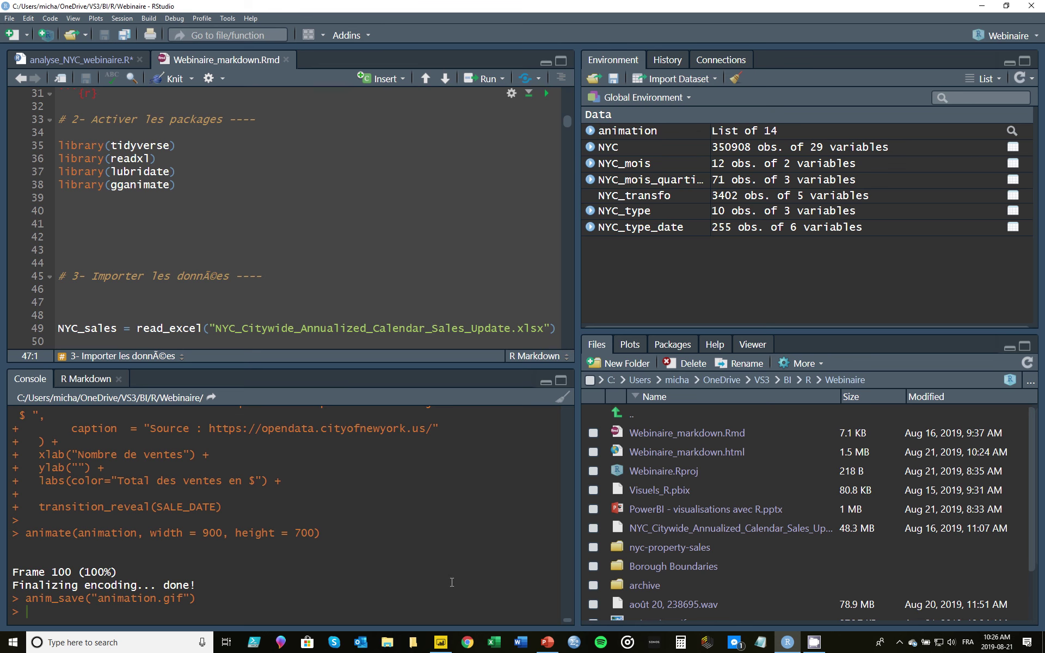
# Switch to Power BI Desktop and check the R home directory and R IDE settings in the global R script options.
pyautogui.click(441, 648)
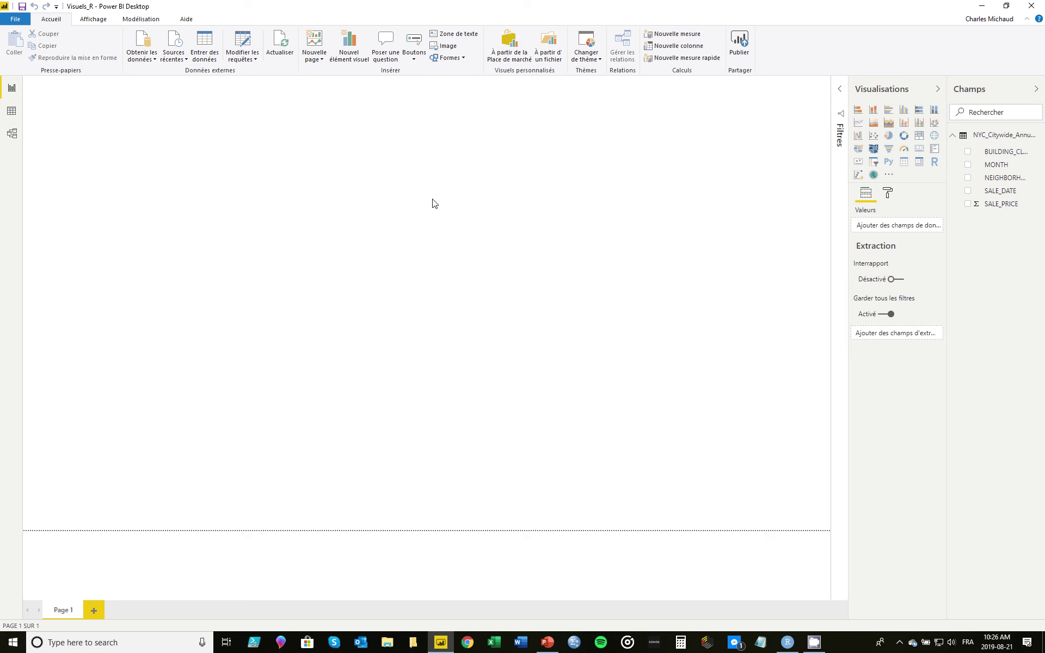
pyautogui.click(17, 20)
pyautogui.moveTo(44, 255)
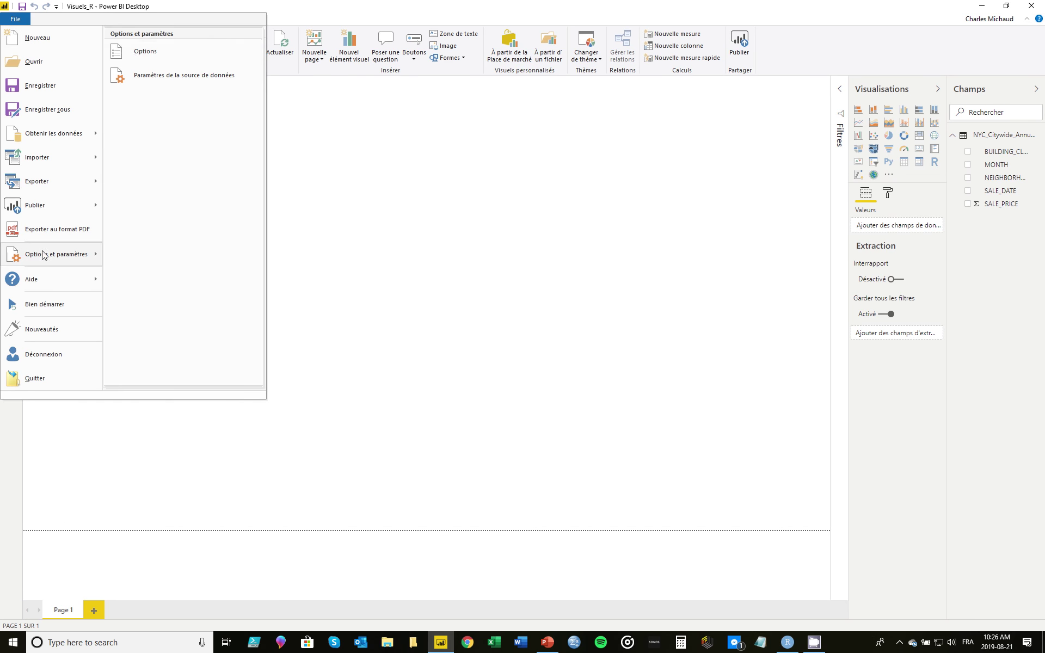
pyautogui.click(137, 52)
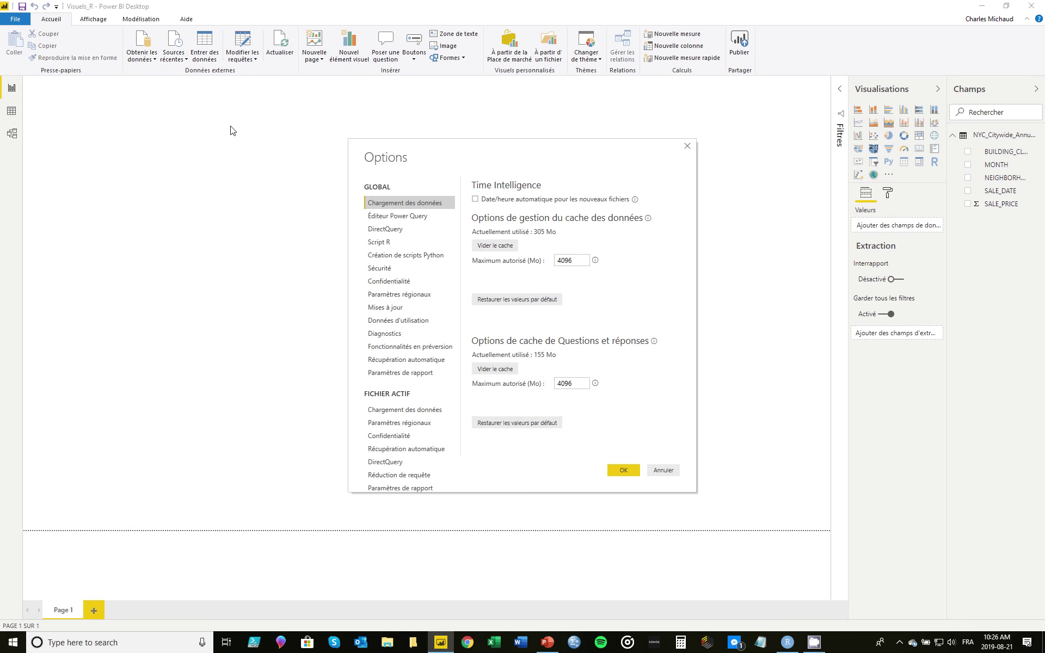
pyautogui.click(383, 243)
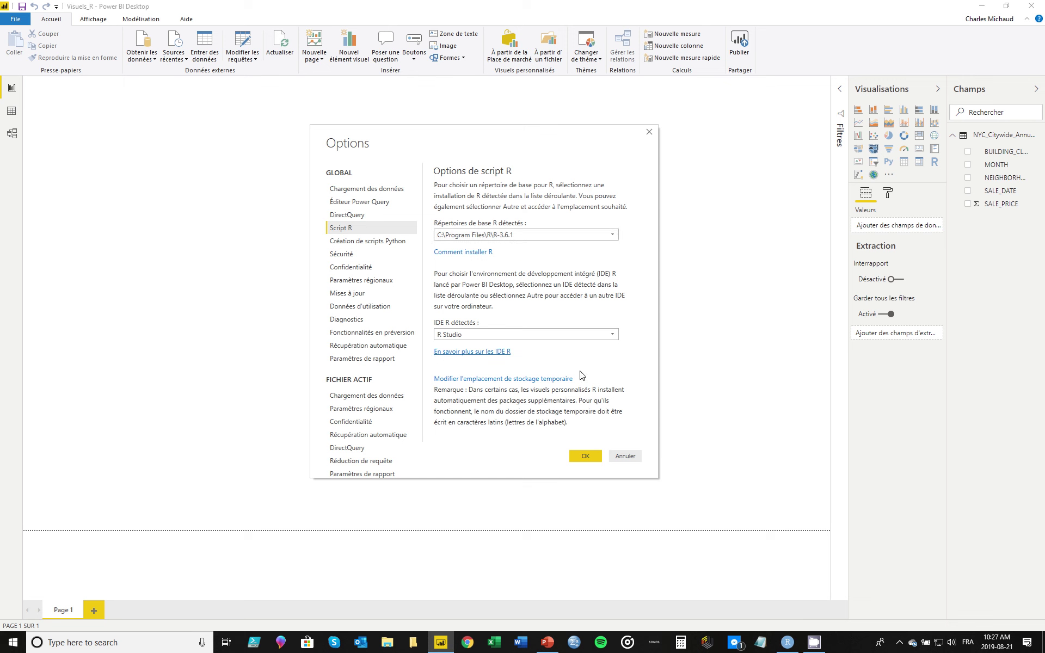
pyautogui.click(585, 457)
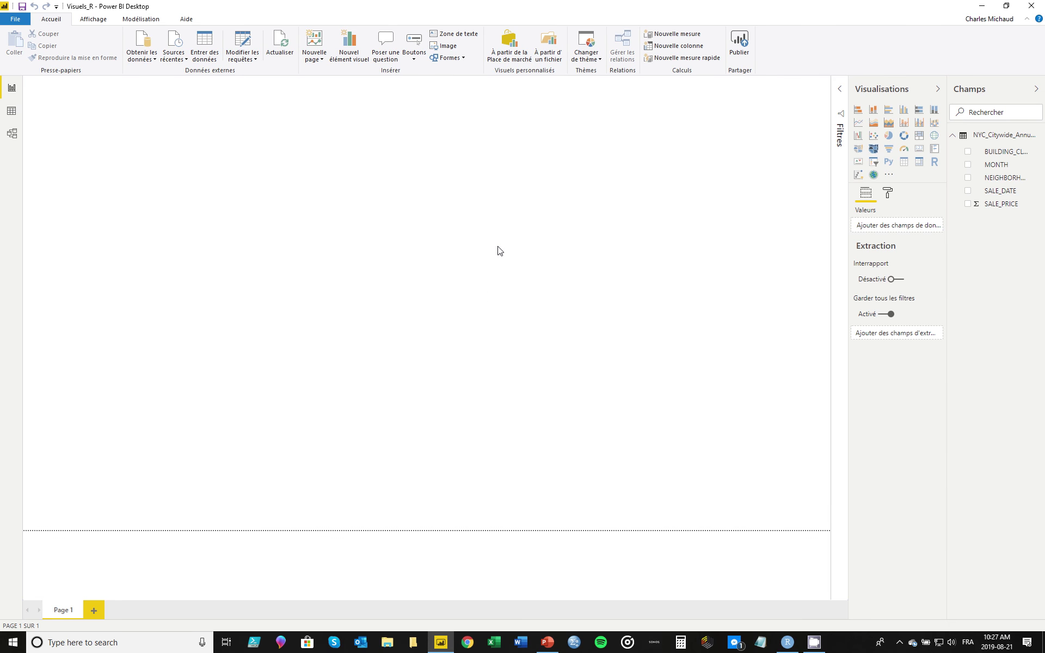
# Look over the NYC_Citywide_Annualized sales table in the data view and return to the blank report page.
pyautogui.click(12, 111)
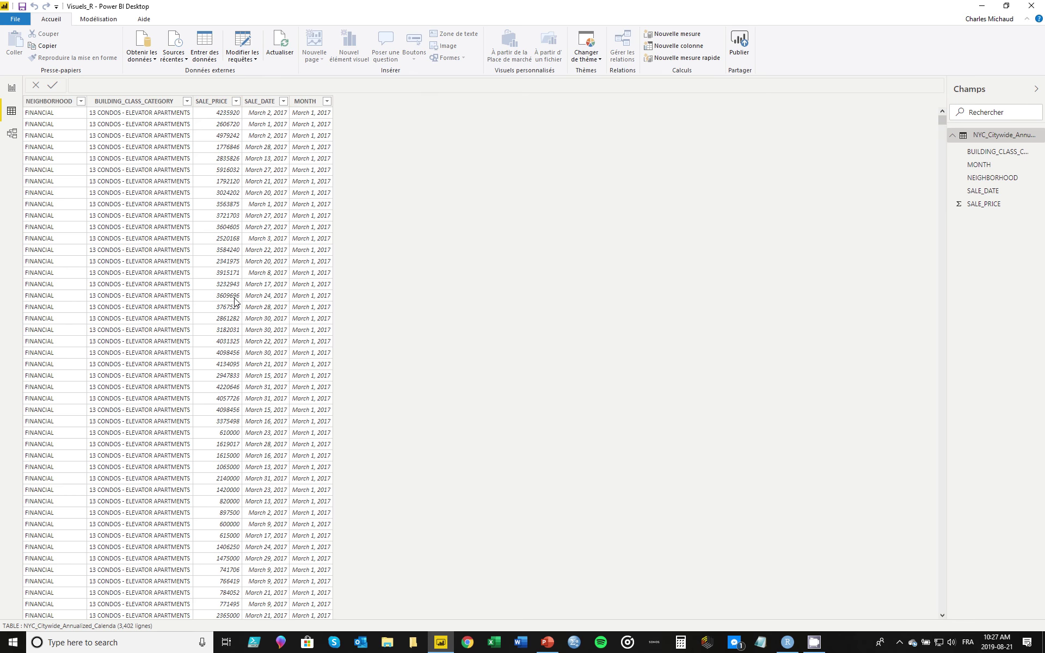
pyautogui.click(12, 88)
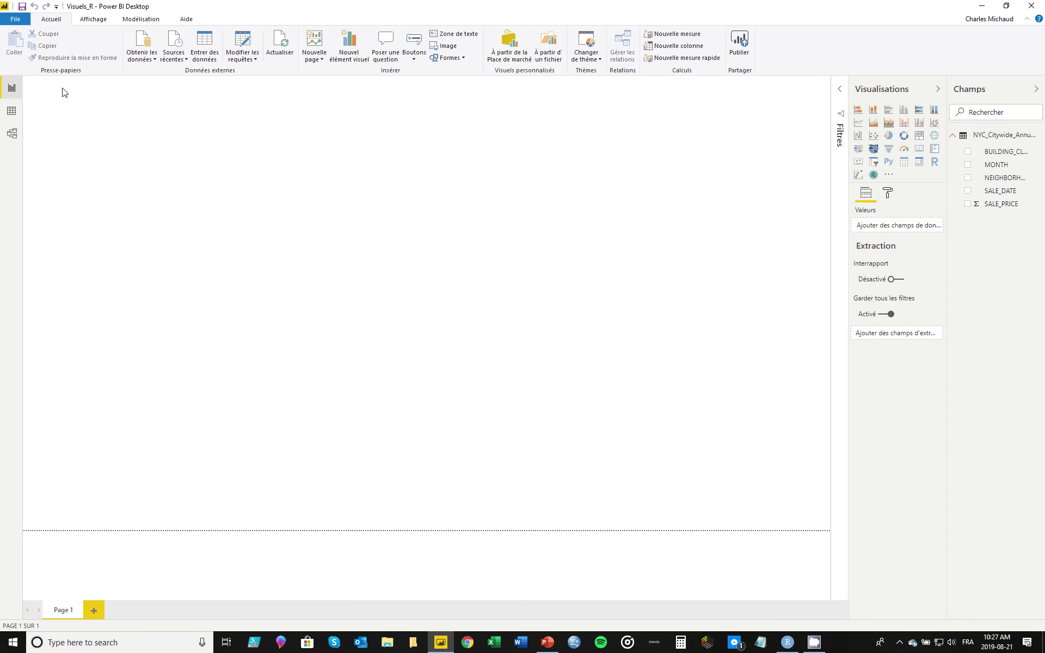